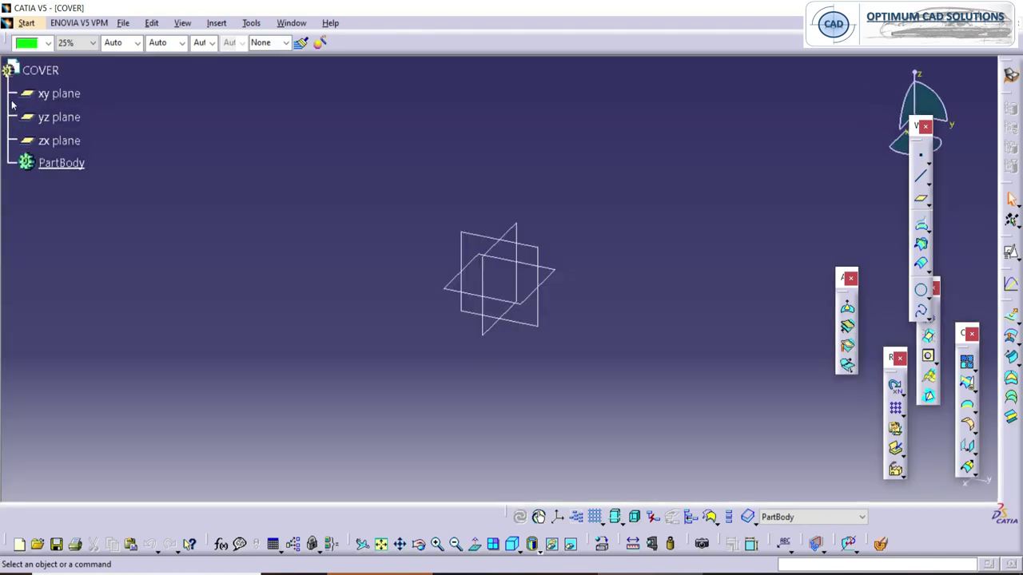
# Hide the xy, yz and zx reference planes of the COVER part.
pyautogui.click(69, 95)
pyautogui.keyDown('ctrl'); pyautogui.click(64, 120); pyautogui.keyUp('ctrl')
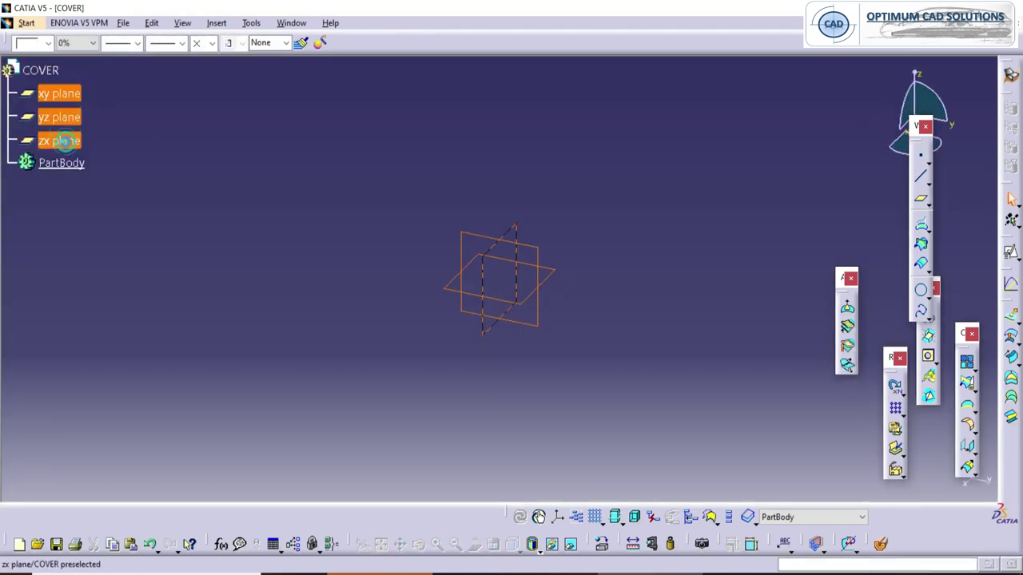
pyautogui.keyDown('ctrl'); pyautogui.click(66, 143); pyautogui.keyUp('ctrl')
pyautogui.rightClick(66, 143)
pyautogui.click(103, 184)
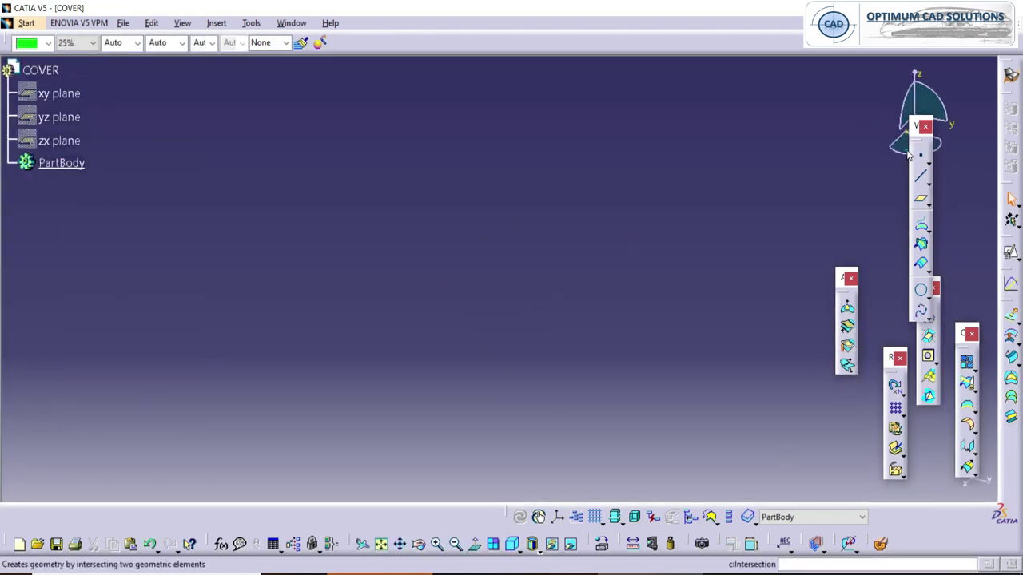
# Create a reference point at the part origin in a new geometrical set.
pyautogui.moveTo(916, 126); pyautogui.dragTo(924, 135)
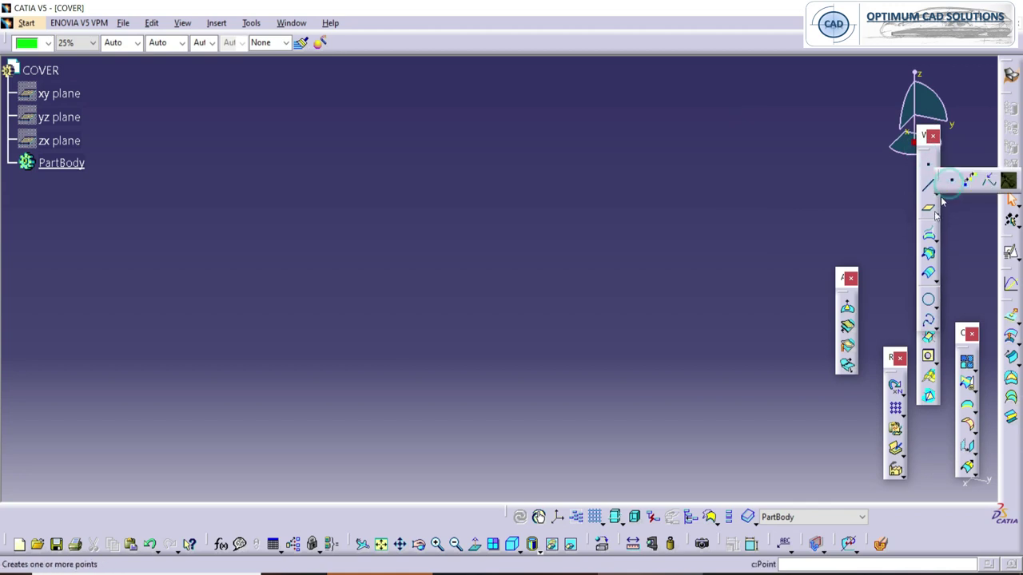
pyautogui.click(949, 183)
pyautogui.click(859, 477)
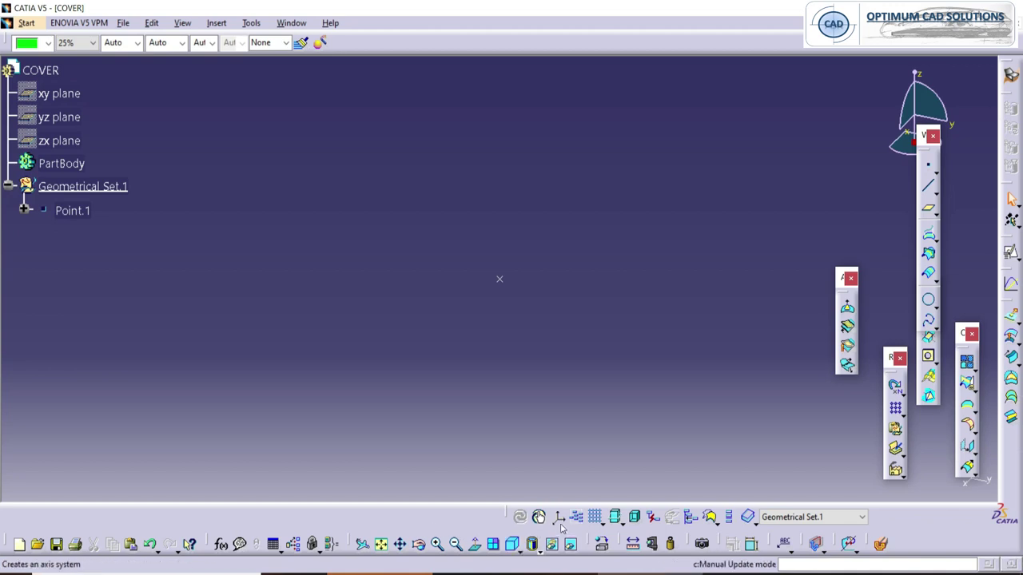
# Create a standard axis system with Point.1 as its origin.
pyautogui.click(500, 280)
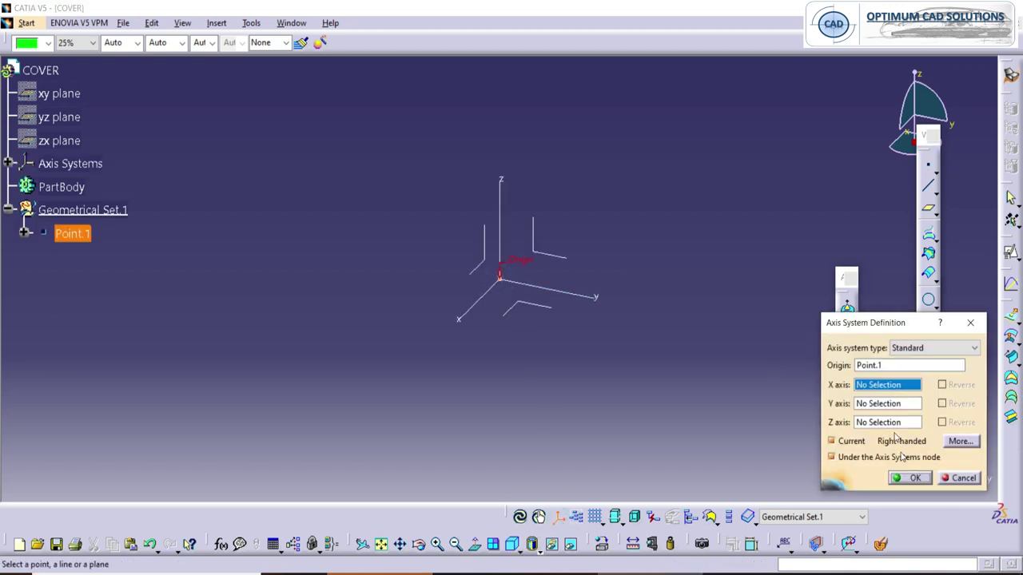
pyautogui.click(913, 477)
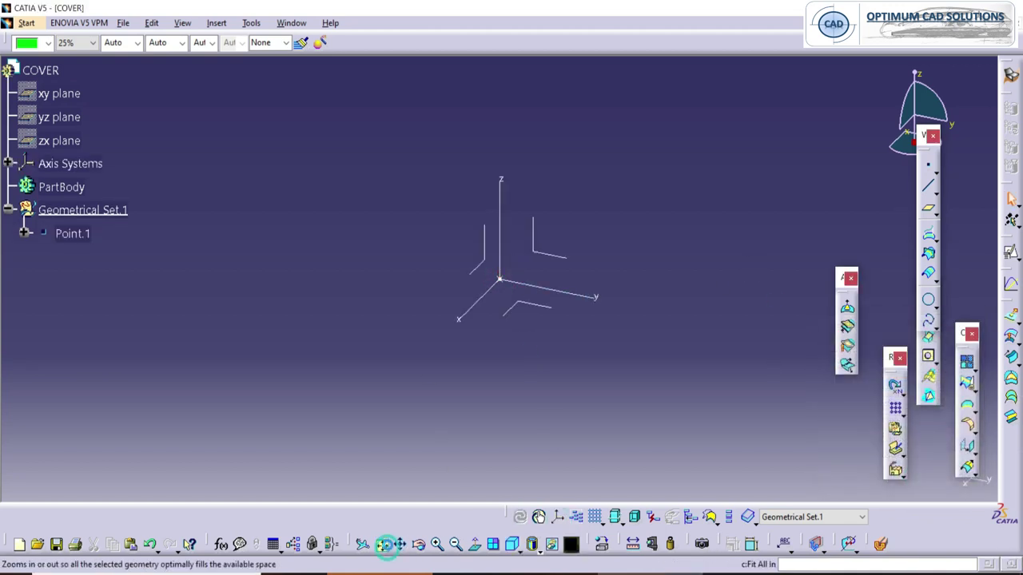
pyautogui.moveTo(746, 258); pyautogui.dragTo(562, 205, button='middle')
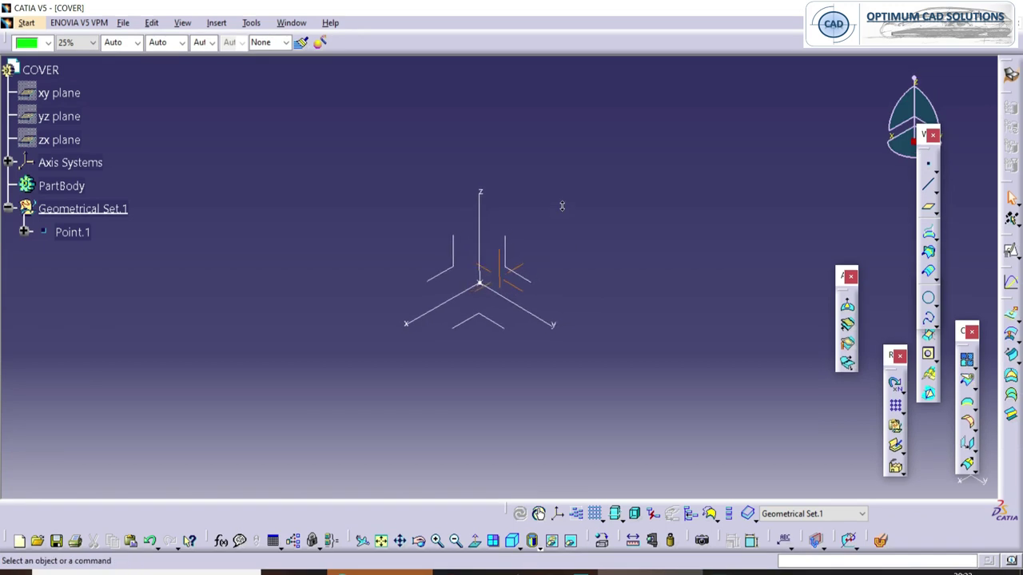
# Start a positioned sketch on the axis system's YZ plane, with its origin projected from Point.1.
pyautogui.click(1009, 258)
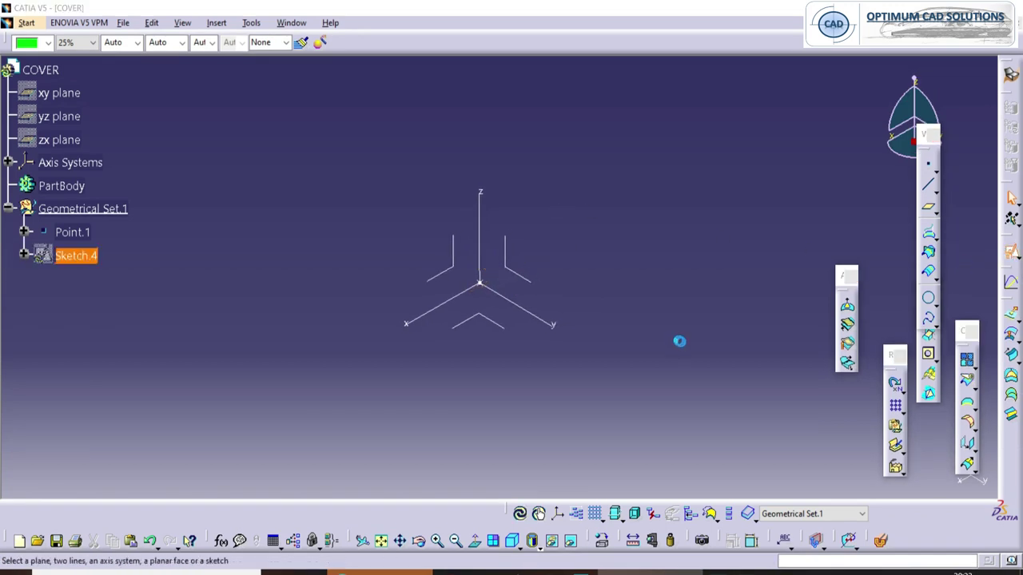
pyautogui.click(516, 275)
pyautogui.click(897, 358)
pyautogui.click(903, 390)
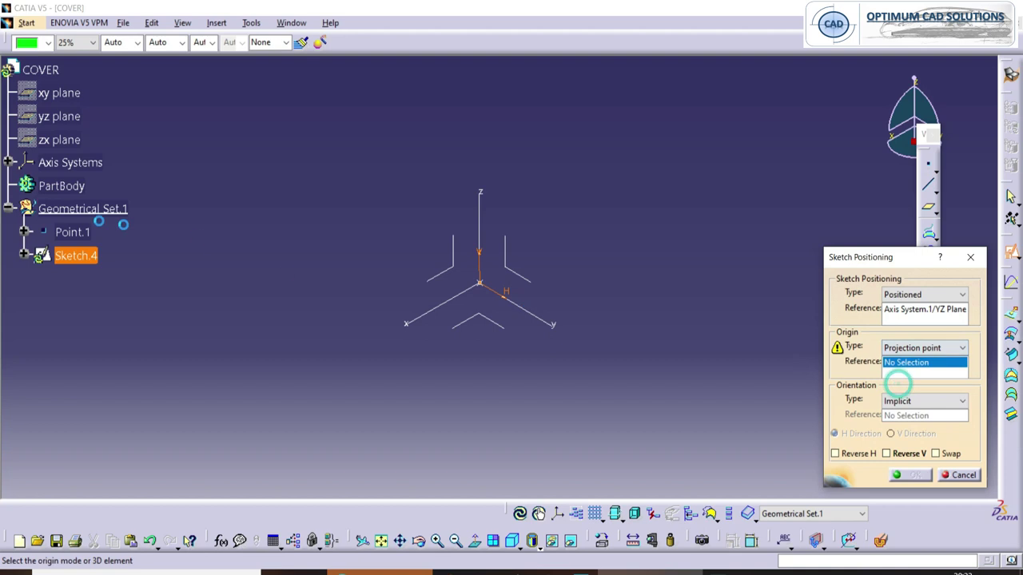
pyautogui.click(71, 232)
pyautogui.click(911, 475)
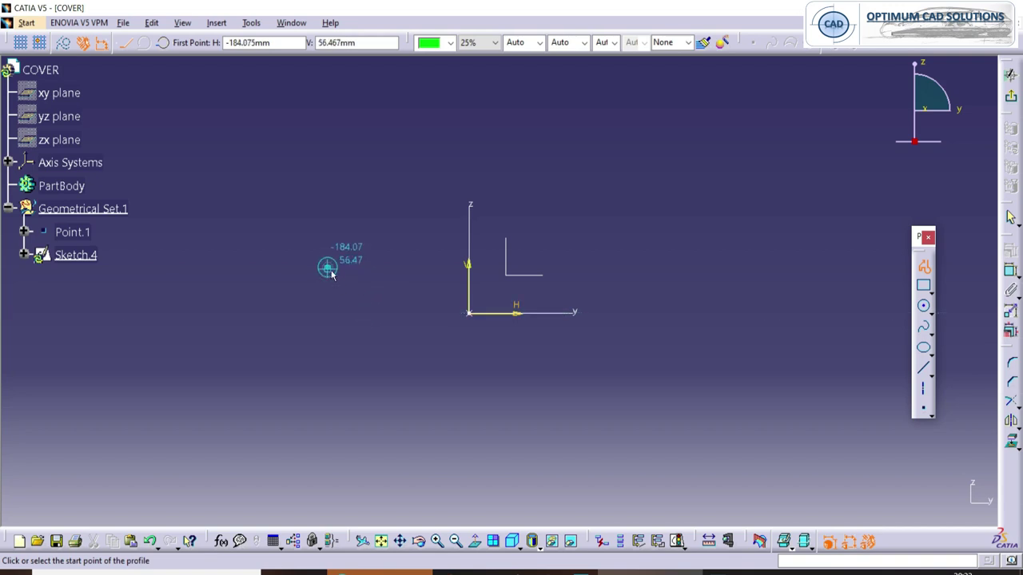
# Sketch an open profile with a slanted side line about 58 mm tall and a horizontal base line about 455 mm long on the H axis.
pyautogui.click(328, 269)
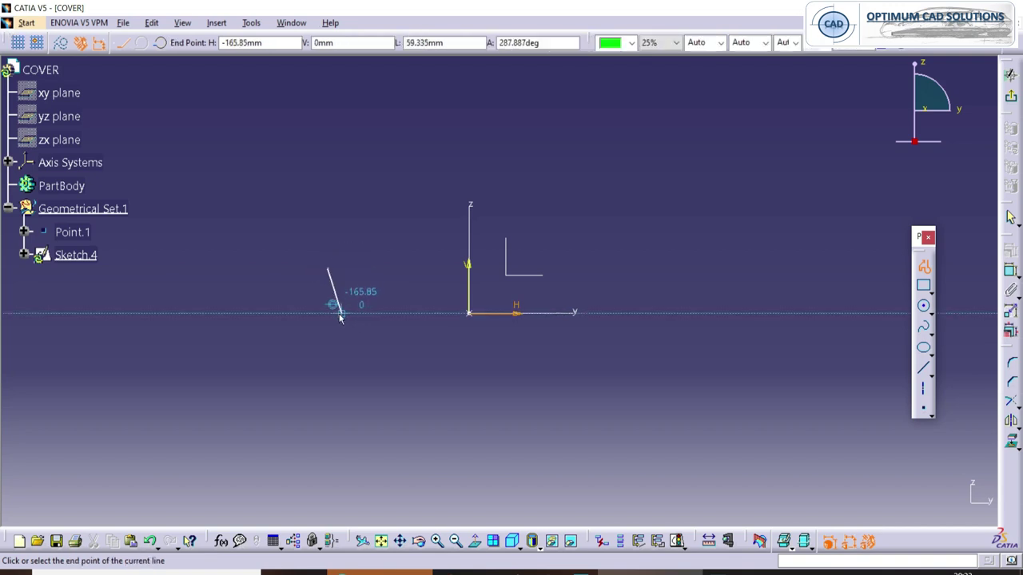
pyautogui.click(339, 313)
pyautogui.click(682, 313)
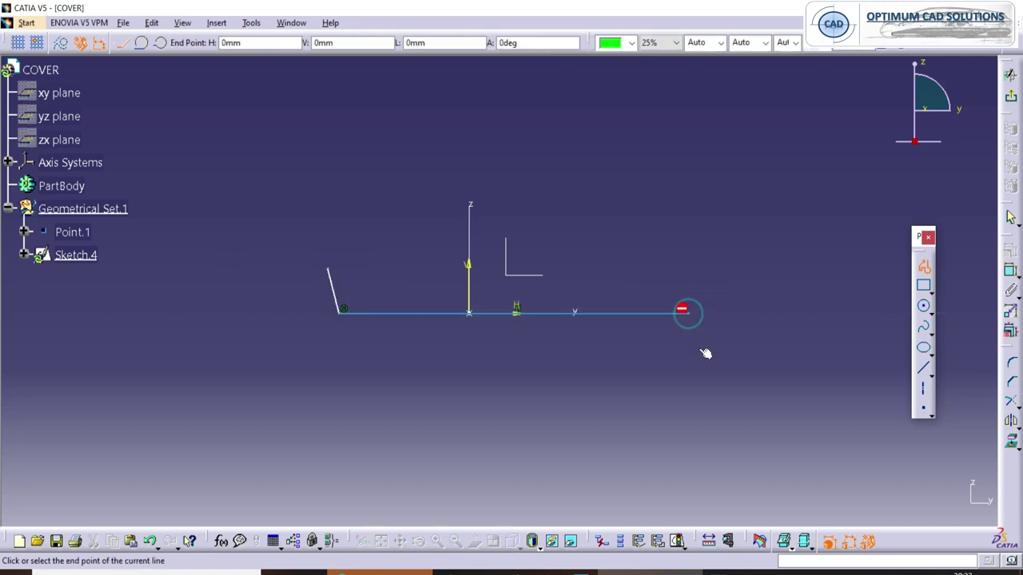
pyautogui.press('Escape')
pyautogui.press('Escape')
# Make the base line's endpoints symmetric about the vertical axis and set the base width to 150 mm.
pyautogui.click(1012, 271)
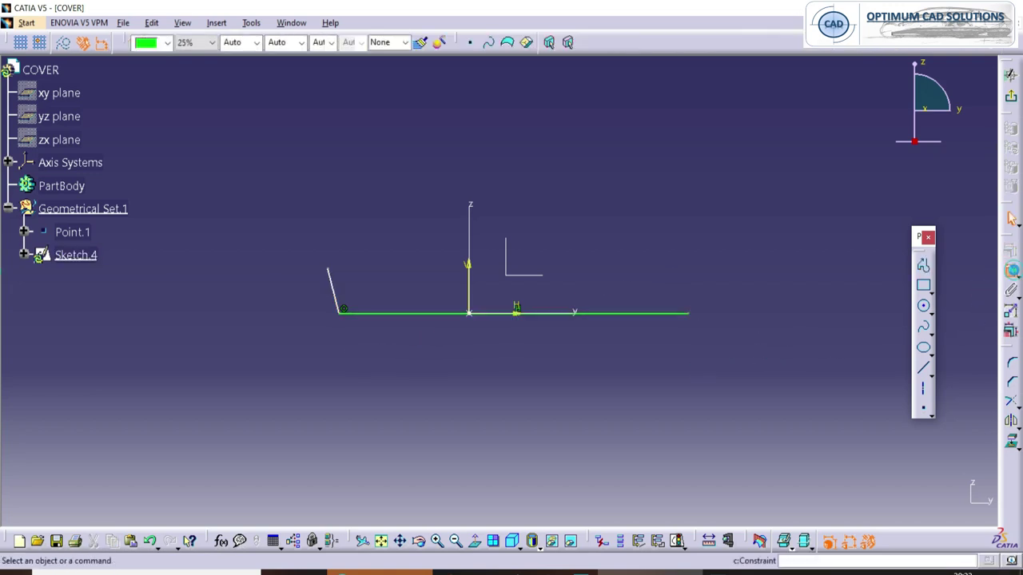
pyautogui.click(689, 313)
pyautogui.rightClick(708, 219)
pyautogui.click(737, 343)
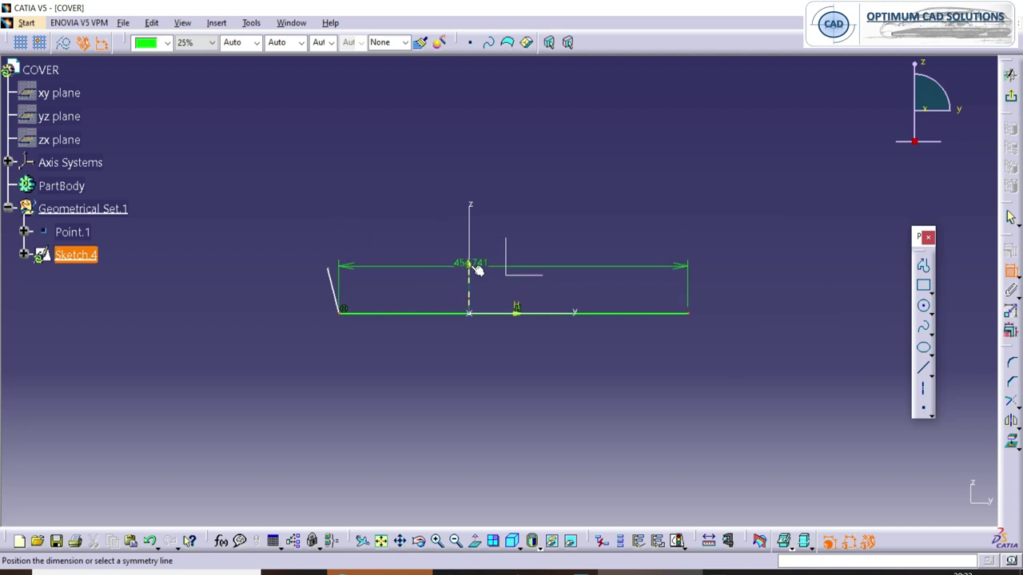
pyautogui.click(469, 270)
pyautogui.click(408, 378)
pyautogui.doubleClick(408, 378)
pyautogui.write('150')
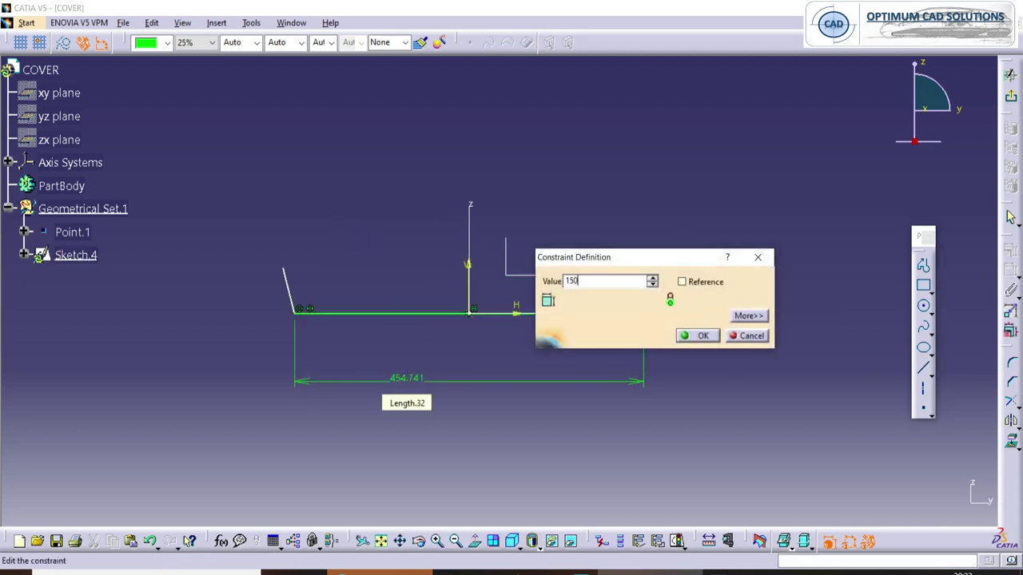
pyautogui.press('Return')
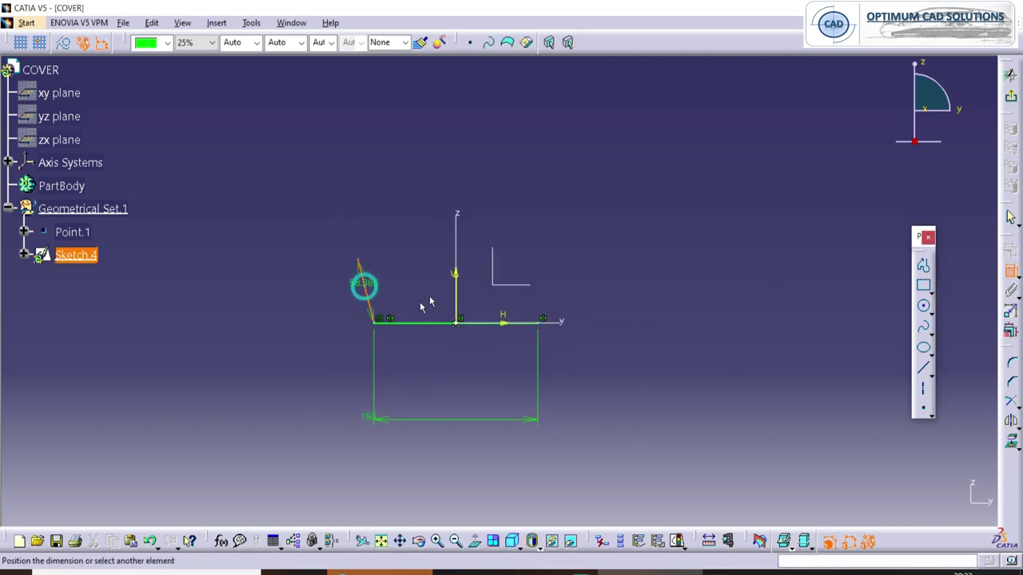
# Constrain the angle between the slanted side line and the vertical axis to 1 degree.
pyautogui.click(457, 271)
pyautogui.click(401, 198)
pyautogui.doubleClick(403, 201)
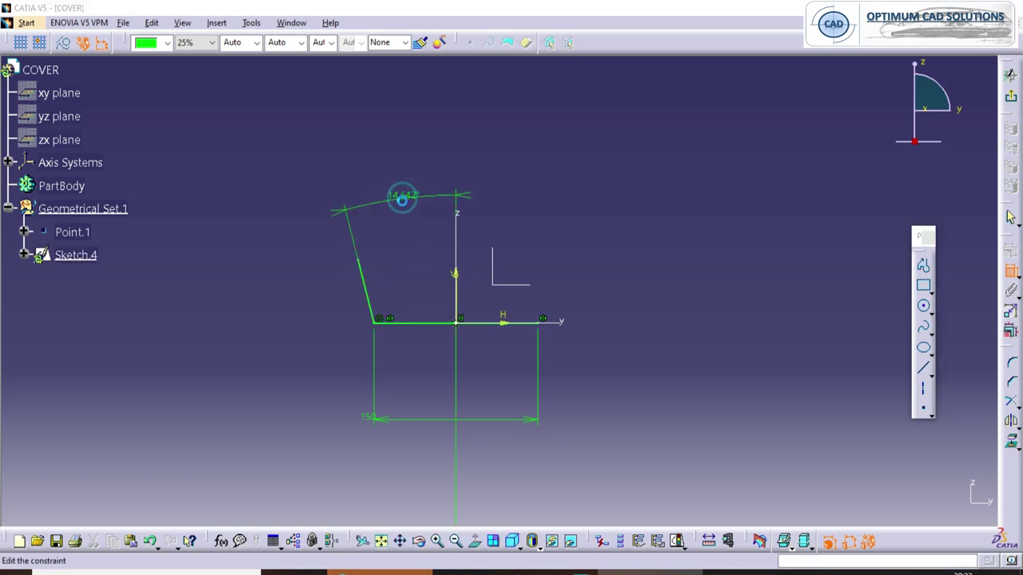
pyautogui.write('14.642deg')
pyautogui.press('Return')
# Dimension the side line's height above the base line and set it to 35 mm.
pyautogui.keyDown('ctrl'); pyautogui.moveTo(378, 327); pyautogui.dragTo(391, 166, button='middle'); pyautogui.keyUp('ctrl')
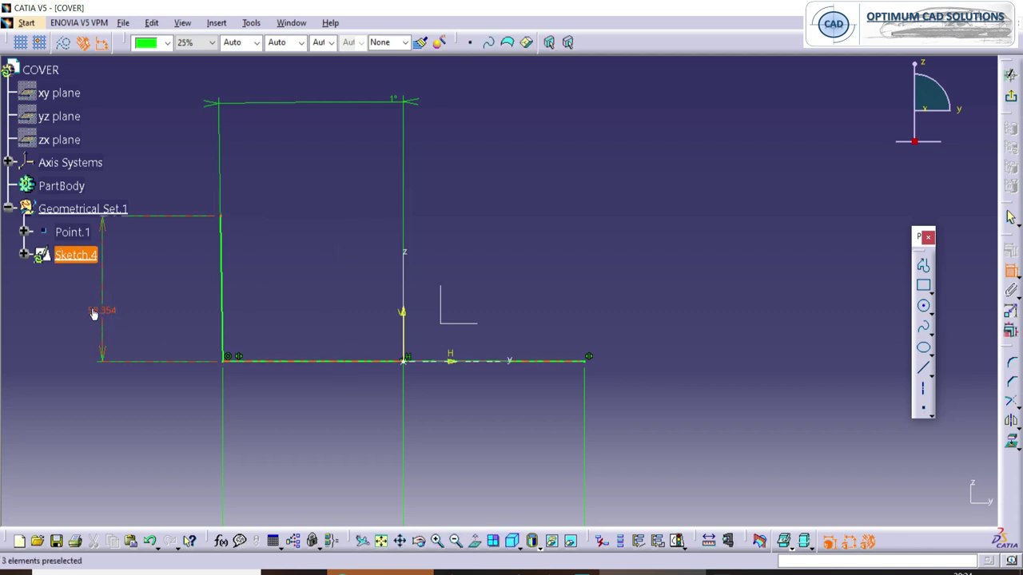
pyautogui.doubleClick(93, 314)
pyautogui.write('35mm')
pyautogui.press('Return')
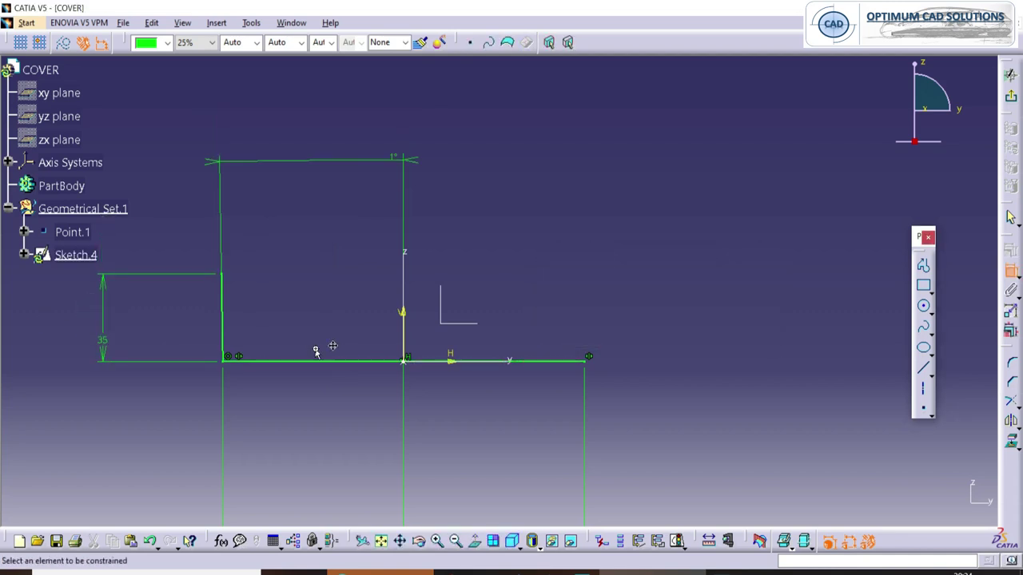
# Mirror the side line about the vertical axis to complete the U-shaped profile, and exit the sketch.
pyautogui.moveTo(215, 352); pyautogui.dragTo(332, 346, button='middle')
pyautogui.click(339, 297)
pyautogui.click(1011, 415)
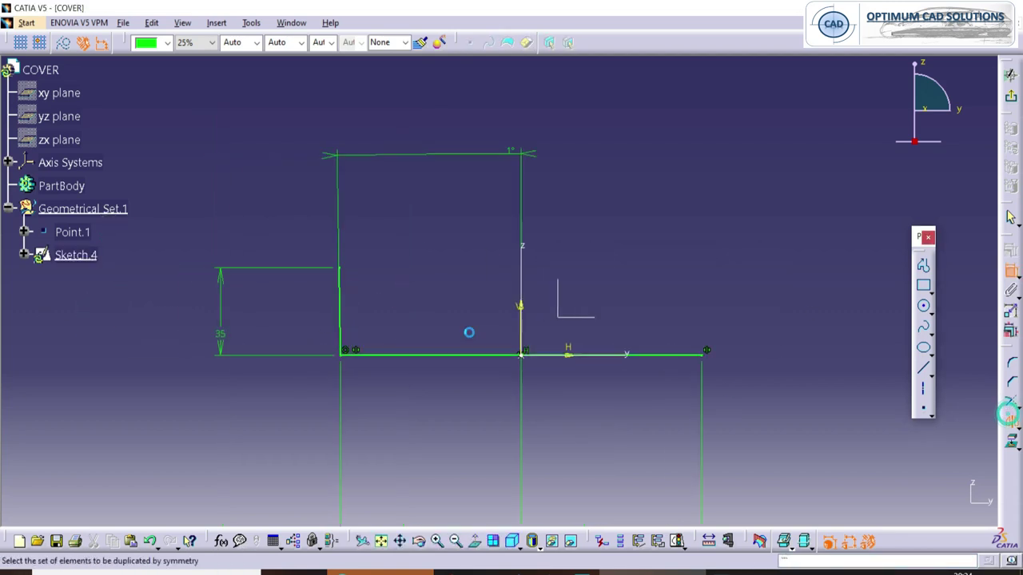
pyautogui.click(339, 294)
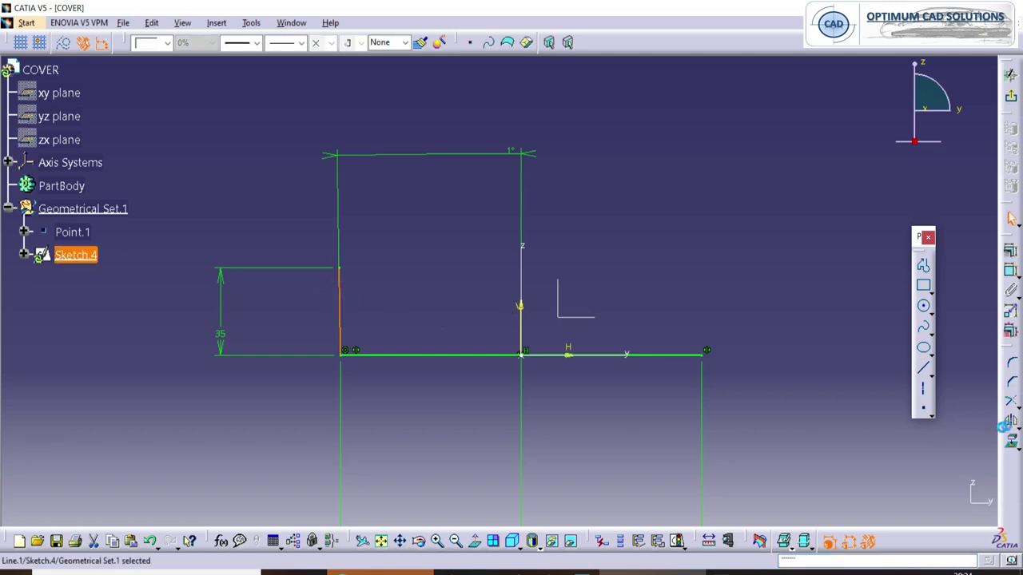
pyautogui.click(522, 309)
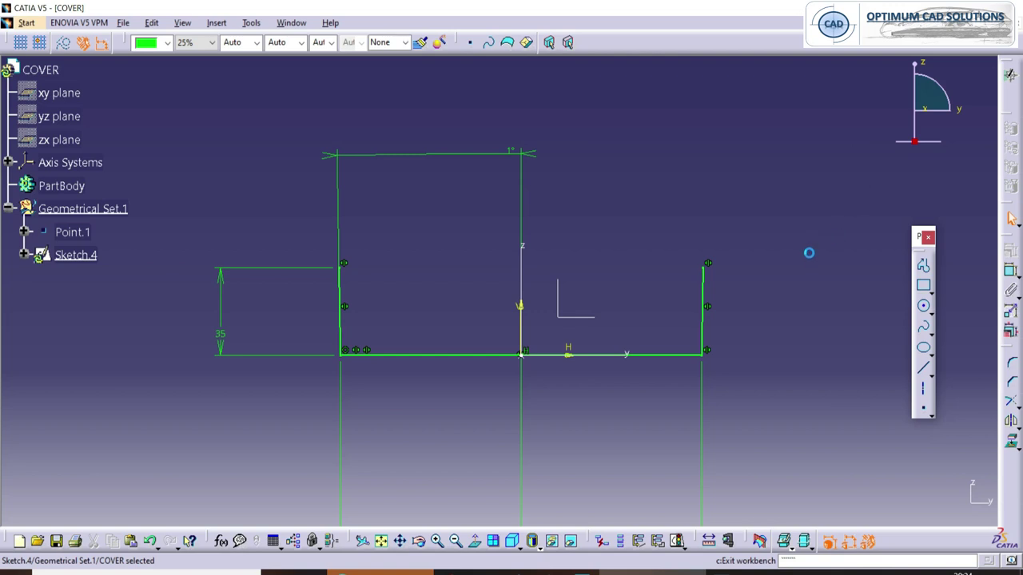
pyautogui.moveTo(575, 217)
pyautogui.mouseDown(button='middle')
pyautogui.moveTo(542, 281)
pyautogui.moveTo(561, 266)
pyautogui.mouseUp(button='middle')
pyautogui.click(96, 214)
pyautogui.click(588, 177)
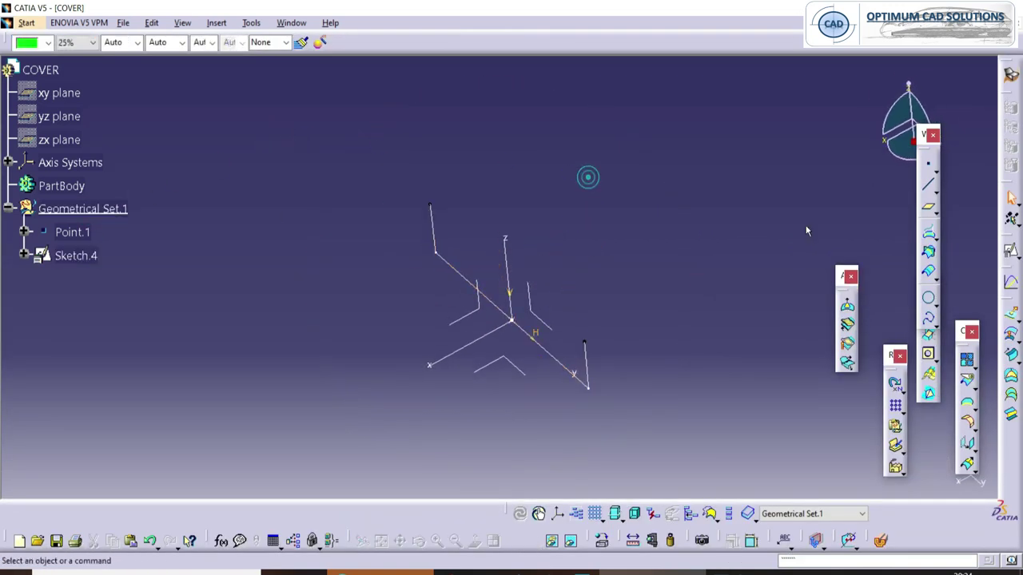
# Extrude Sketch.4 as a surface normal to the axis system's YZ plane, with limit 1 at 200 mm and limit 2 at 0 mm.
pyautogui.click(1010, 316)
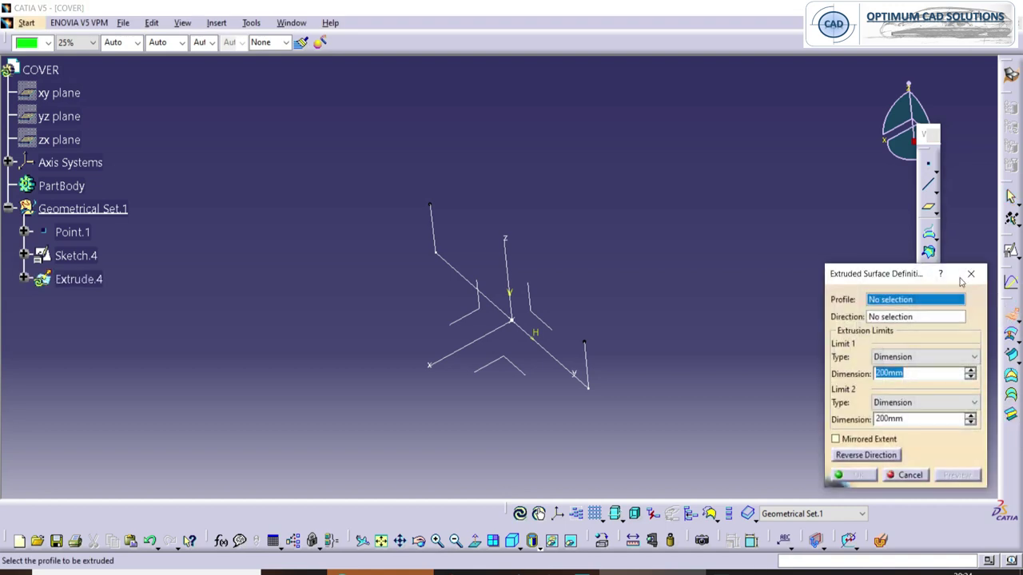
pyautogui.click(568, 369)
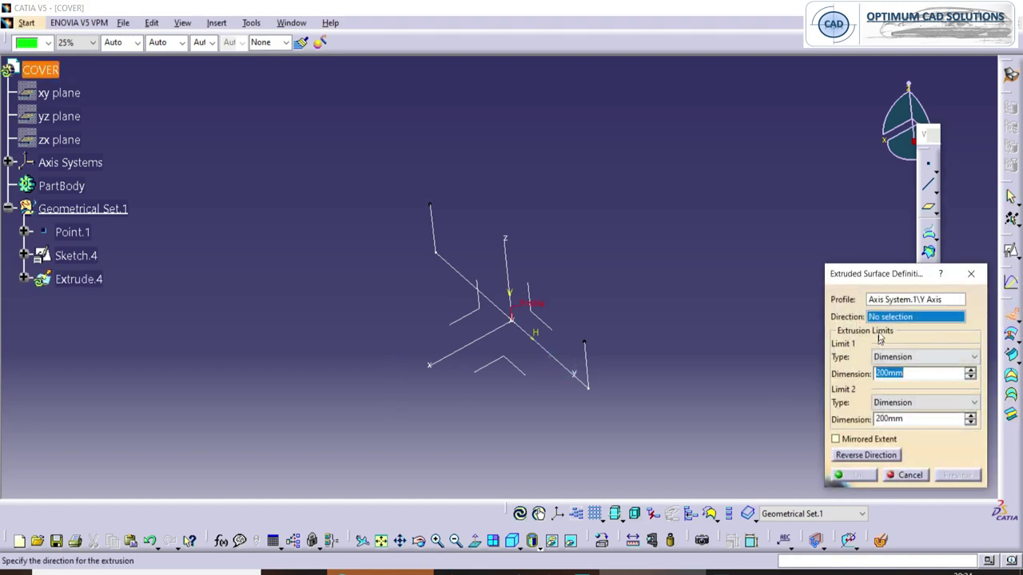
pyautogui.click(548, 327)
pyautogui.click(578, 326)
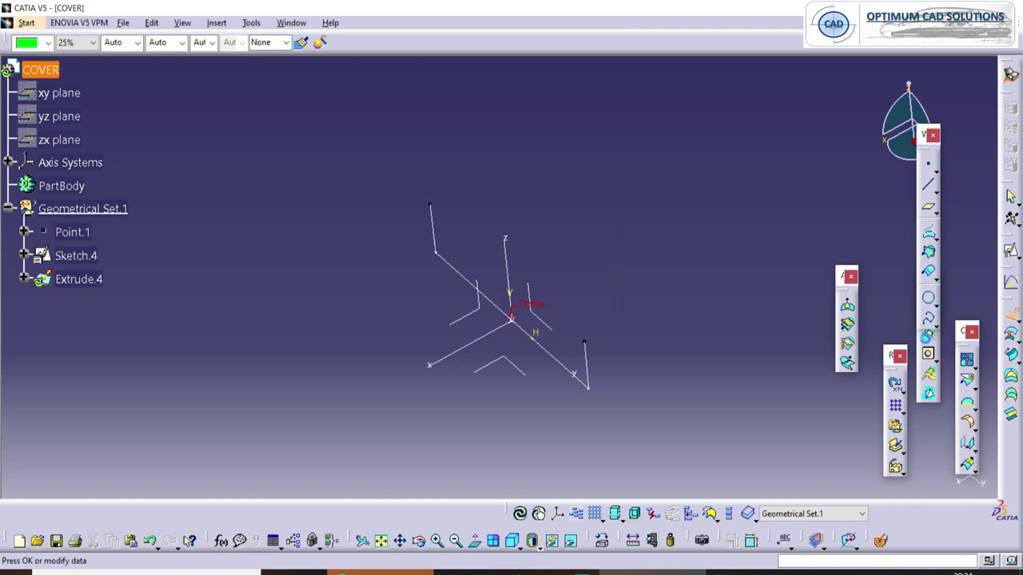
pyautogui.click(594, 372)
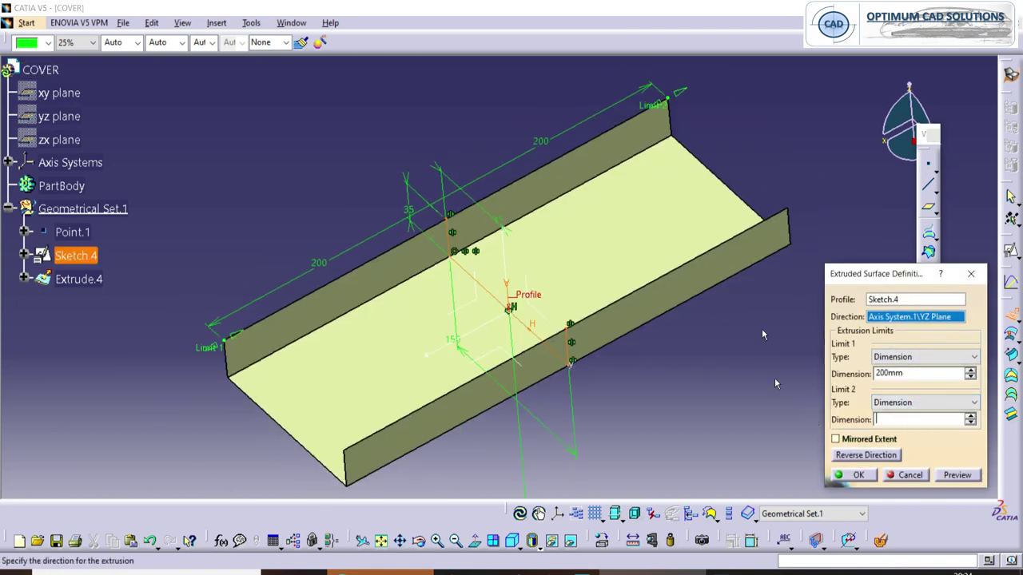
pyautogui.click(629, 331)
pyautogui.moveTo(629, 331); pyautogui.dragTo(547, 319, button='middle')
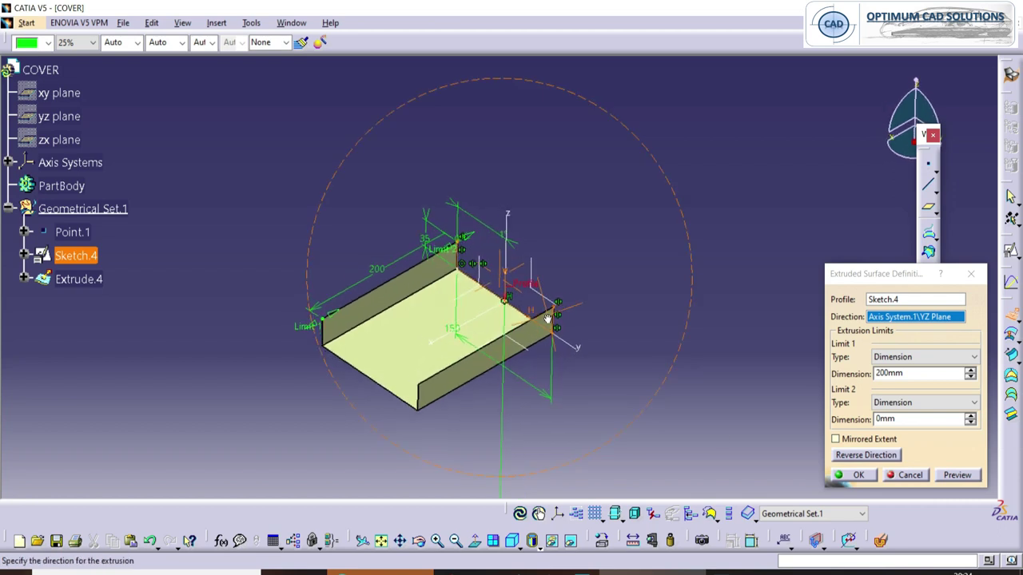
pyautogui.click(859, 474)
# Hide the U-shaped profile sketch while keeping Axis System.1 shown.
pyautogui.moveTo(561, 360); pyautogui.dragTo(615, 284, button='middle')
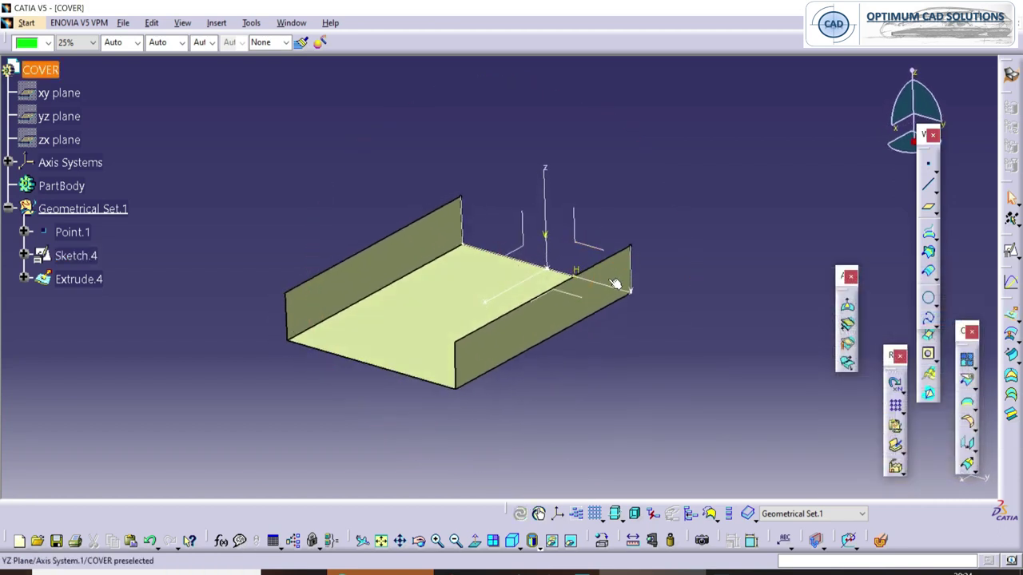
pyautogui.rightClick(609, 286)
pyautogui.click(640, 46)
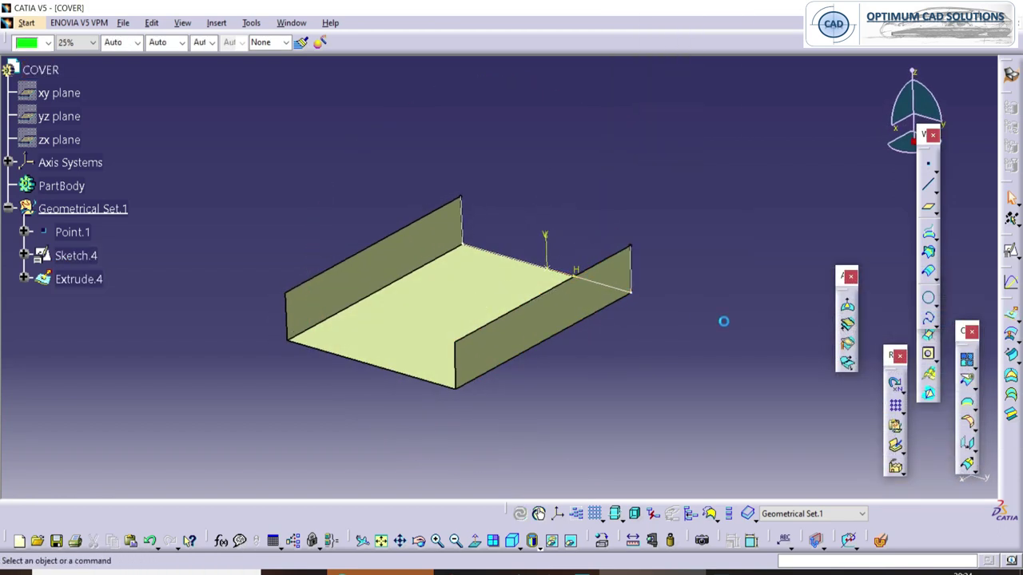
pyautogui.rightClick(609, 289)
pyautogui.click(639, 48)
pyautogui.click(12, 161)
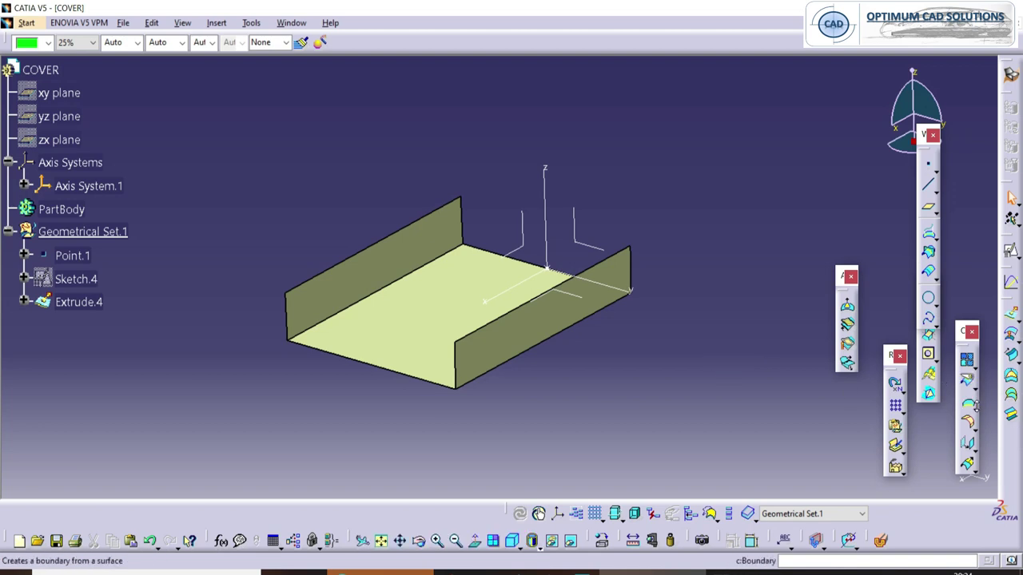
# Fillet the two long bottom edges of the extruded surface with a 20 mm radius.
pyautogui.moveTo(391, 257); pyautogui.dragTo(488, 187, button='middle')
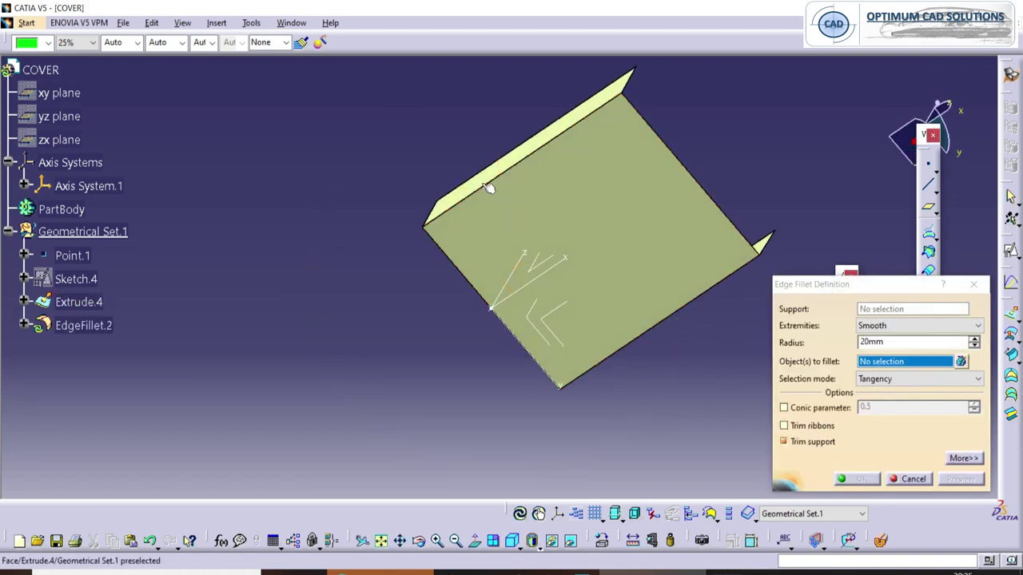
pyautogui.click(488, 184)
pyautogui.click(716, 288)
pyautogui.moveTo(711, 291); pyautogui.dragTo(560, 307, button='middle')
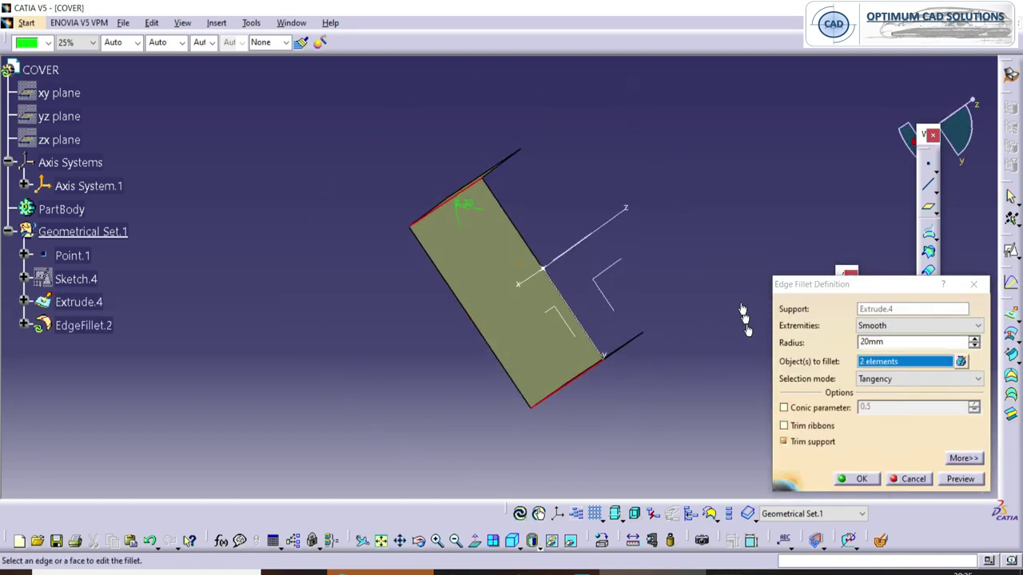
pyautogui.moveTo(744, 318); pyautogui.dragTo(665, 294, button='middle')
pyautogui.click(861, 478)
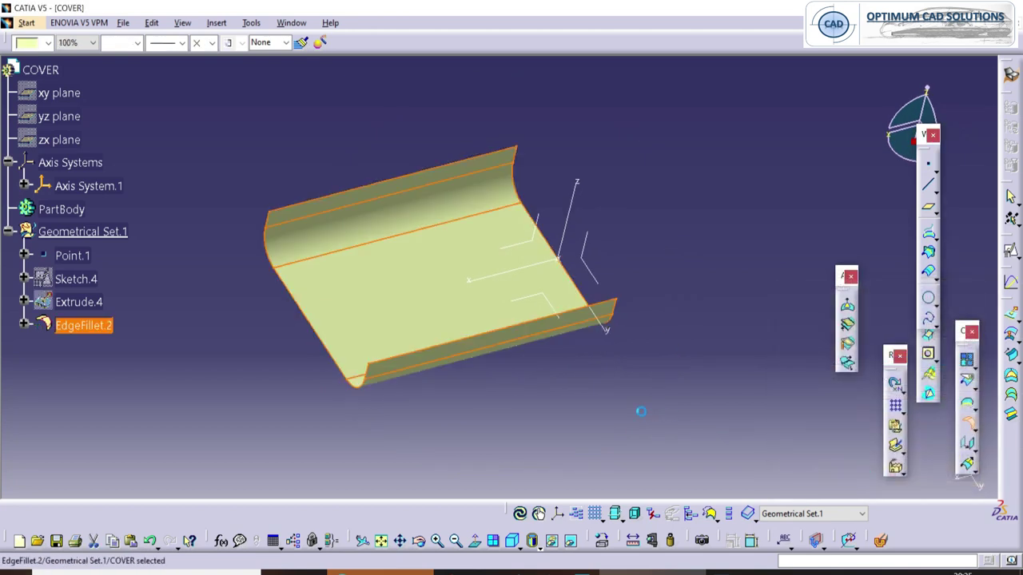
pyautogui.moveTo(641, 414); pyautogui.dragTo(582, 326, button='middle')
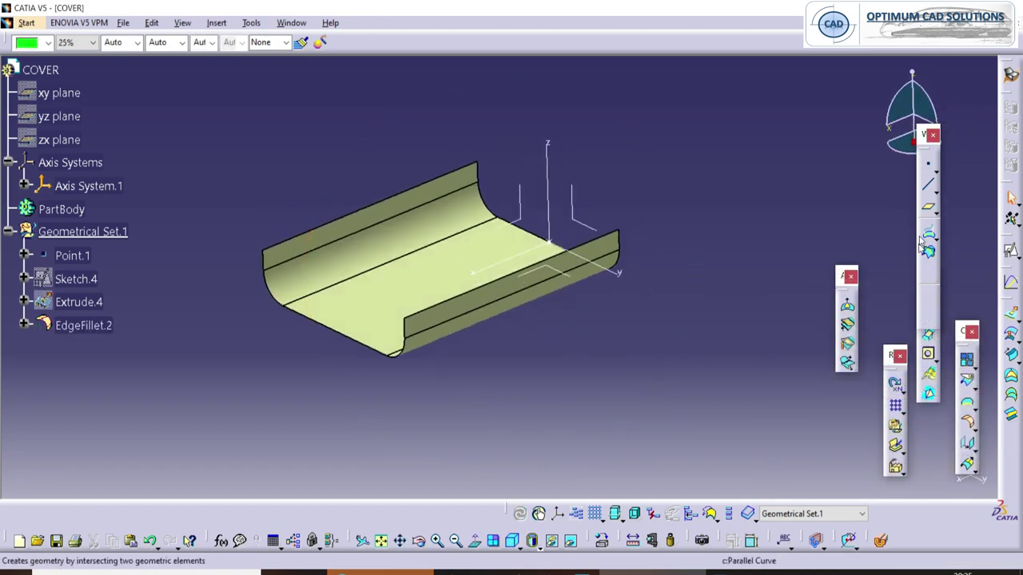
# Create a point-point line joining the two upper side corners at the axis-system end of the filleted surface.
pyautogui.click(929, 185)
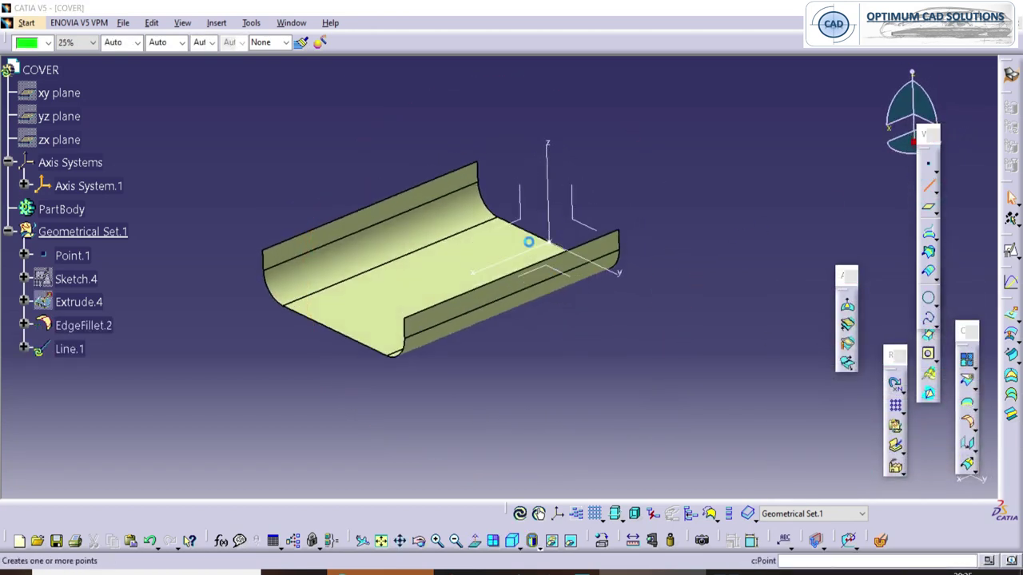
pyautogui.click(483, 166)
pyautogui.click(859, 478)
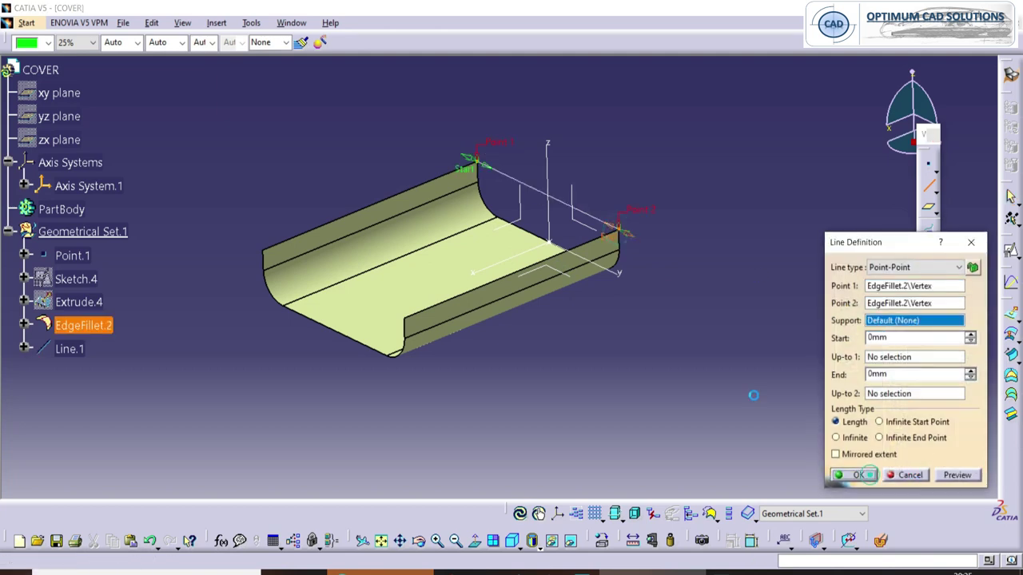
# Define a swept surface with draft direction, using Line.1 as guide, Axis System.1's XY plane as draft direction and a 1 deg angle.
pyautogui.moveTo(589, 330); pyautogui.dragTo(572, 318, button='middle')
pyautogui.click(707, 303)
pyautogui.moveTo(705, 310); pyautogui.dragTo(748, 330, button='middle')
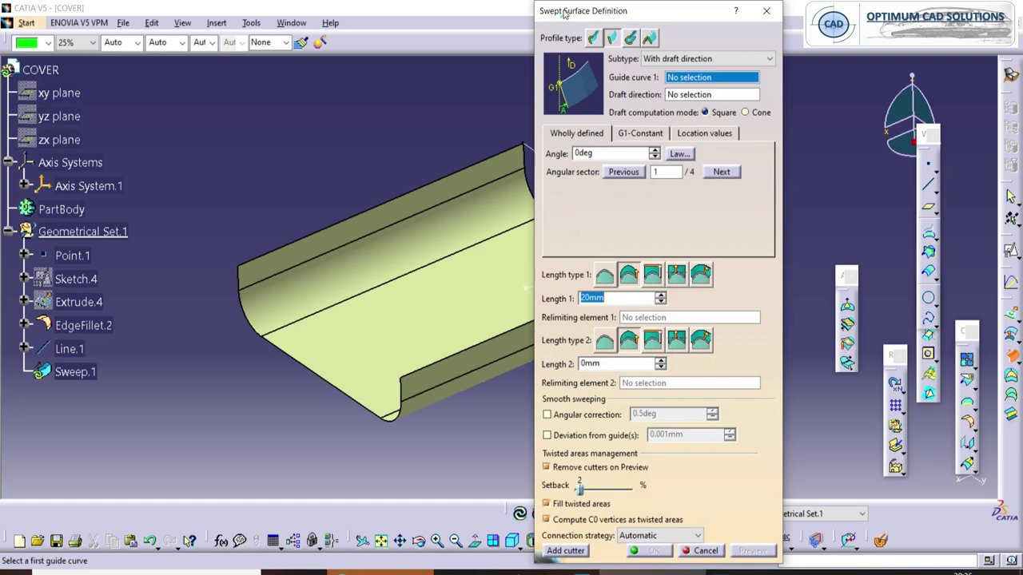
pyautogui.moveTo(564, 14); pyautogui.dragTo(761, 14)
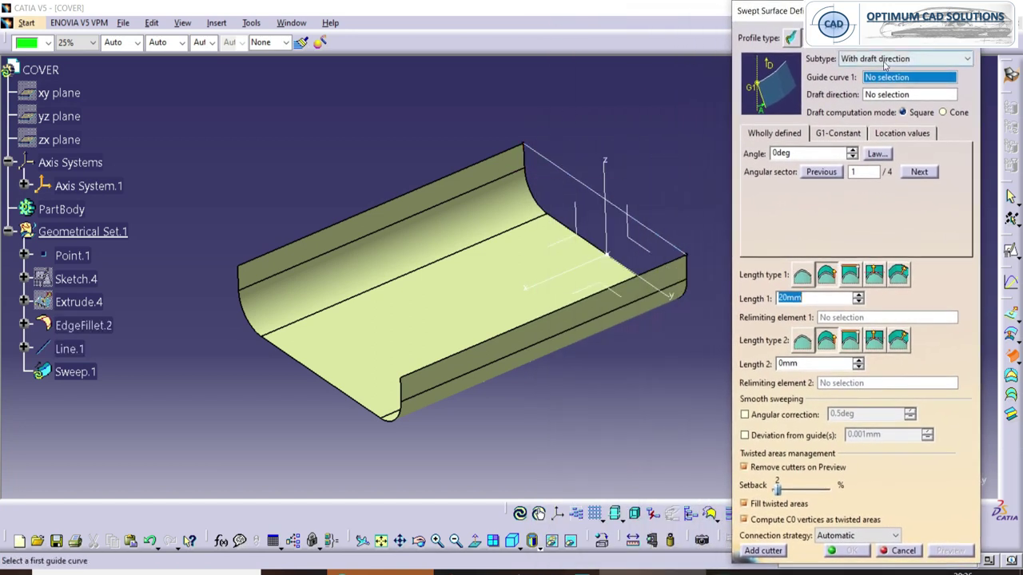
pyautogui.click(575, 178)
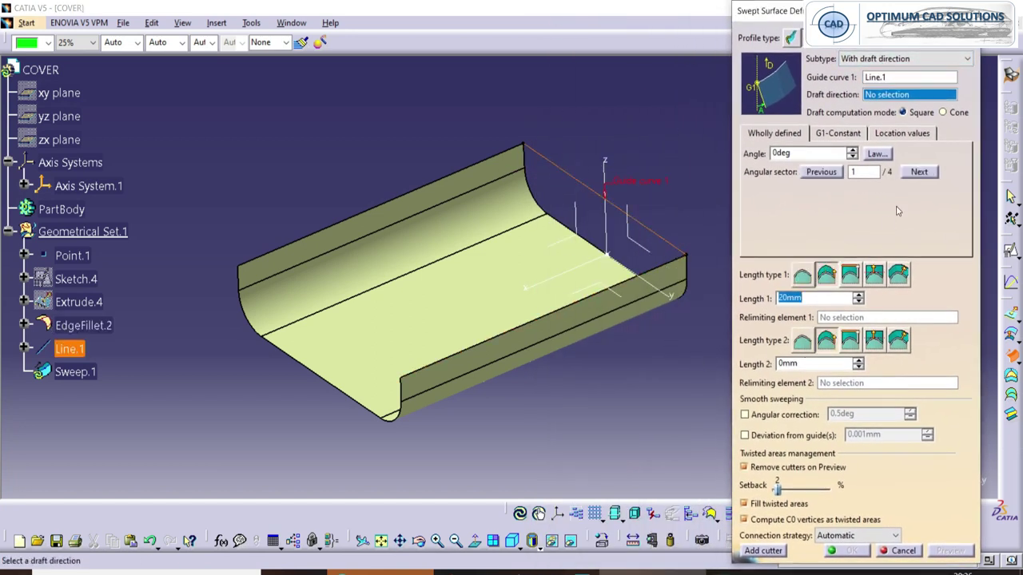
pyautogui.click(88, 186)
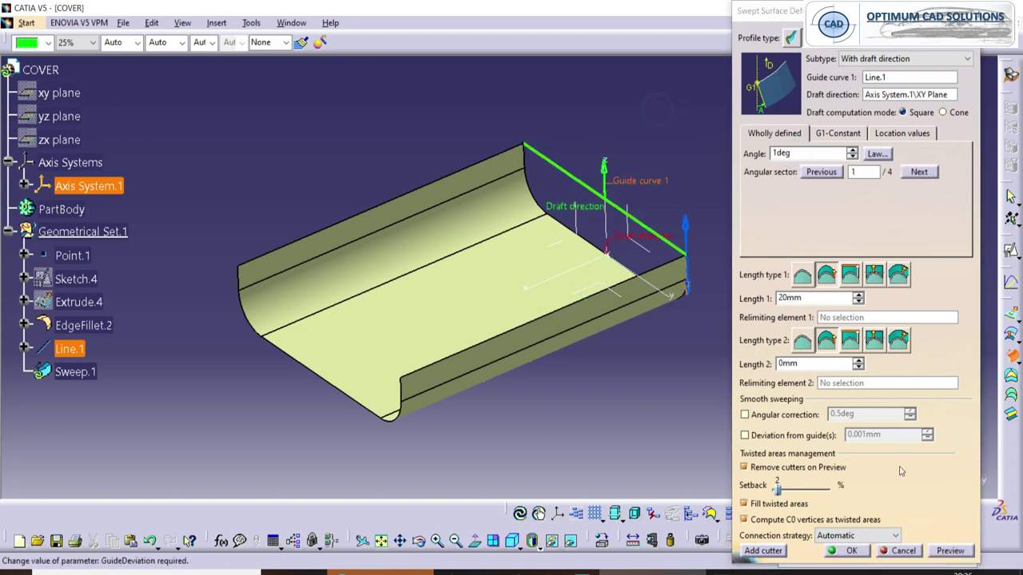
pyautogui.click(940, 552)
pyautogui.moveTo(587, 366); pyautogui.dragTo(575, 262, button='middle')
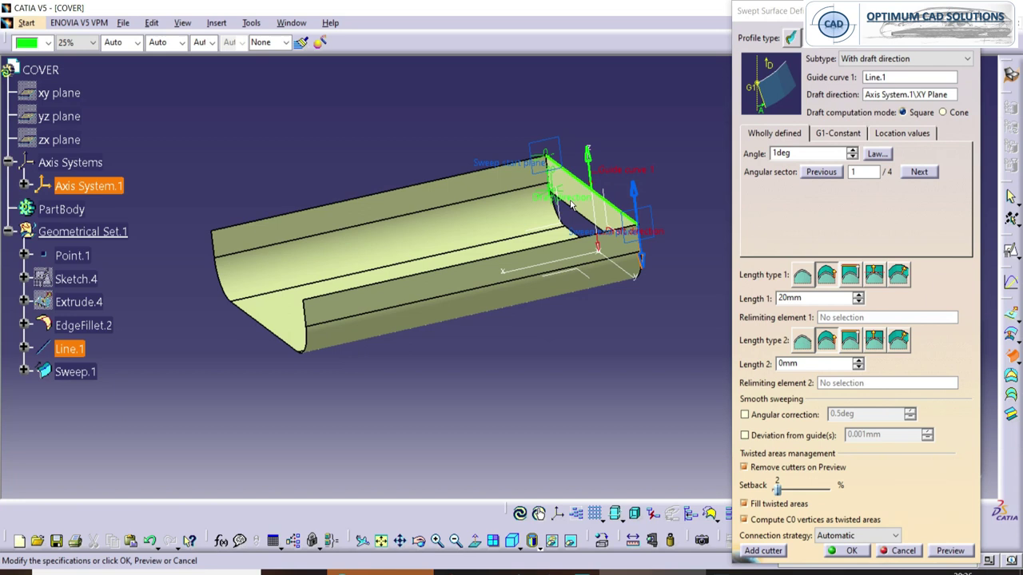
# Set the sweep's length 1 to 50 mm and create the end wall surface.
pyautogui.moveTo(804, 298); pyautogui.dragTo(737, 289)
pyautogui.write('50')
pyautogui.moveTo(700, 214); pyautogui.dragTo(548, 328, button='middle')
pyautogui.click(963, 553)
pyautogui.moveTo(569, 361); pyautogui.dragTo(570, 300, button='middle')
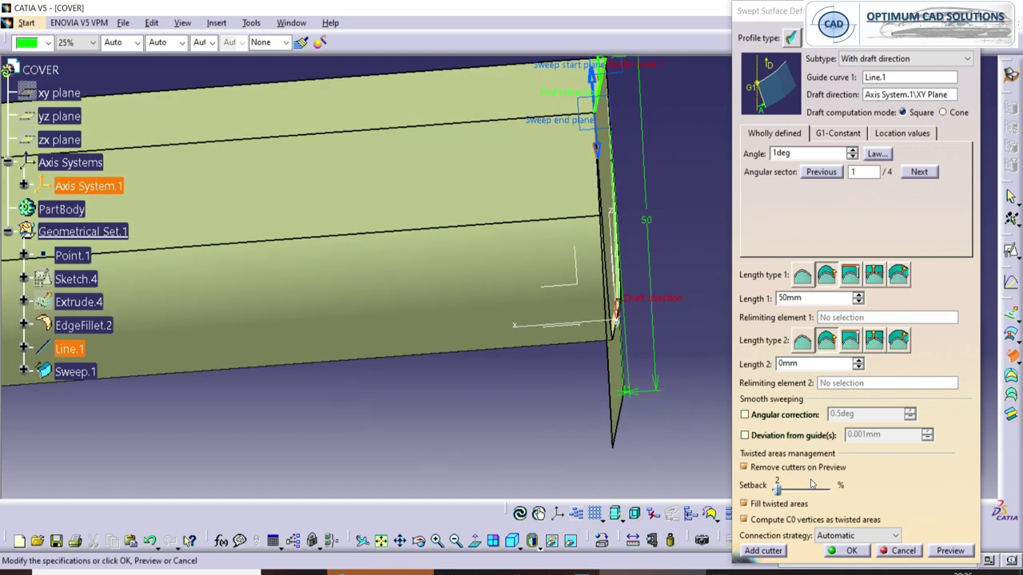
pyautogui.click(843, 557)
pyautogui.moveTo(667, 181); pyautogui.dragTo(679, 288, button='middle')
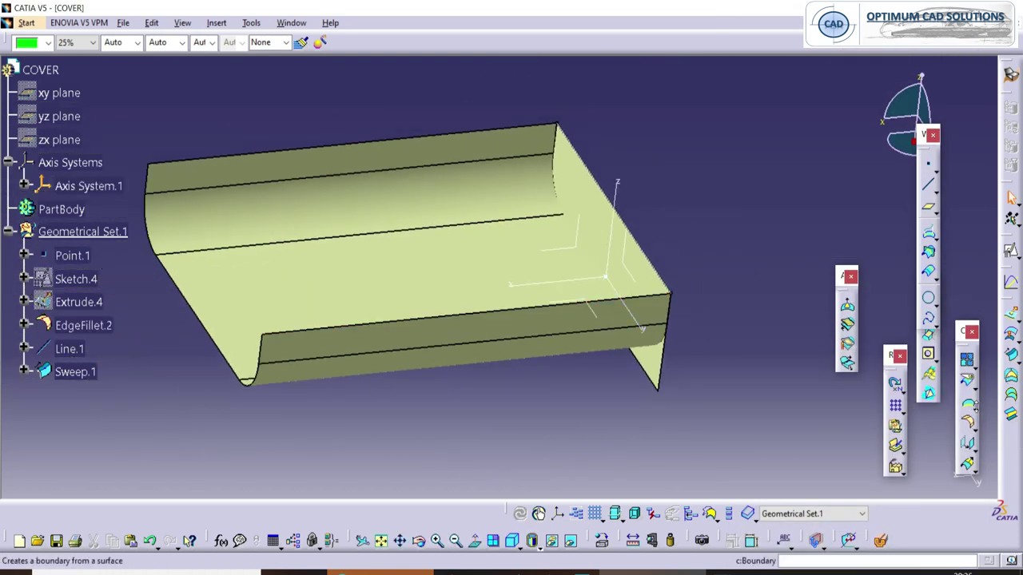
# Trim EdgeFillet.2 and Sweep.1 against each other to form the closed end of the cover.
pyautogui.click(975, 386)
pyautogui.click(1010, 405)
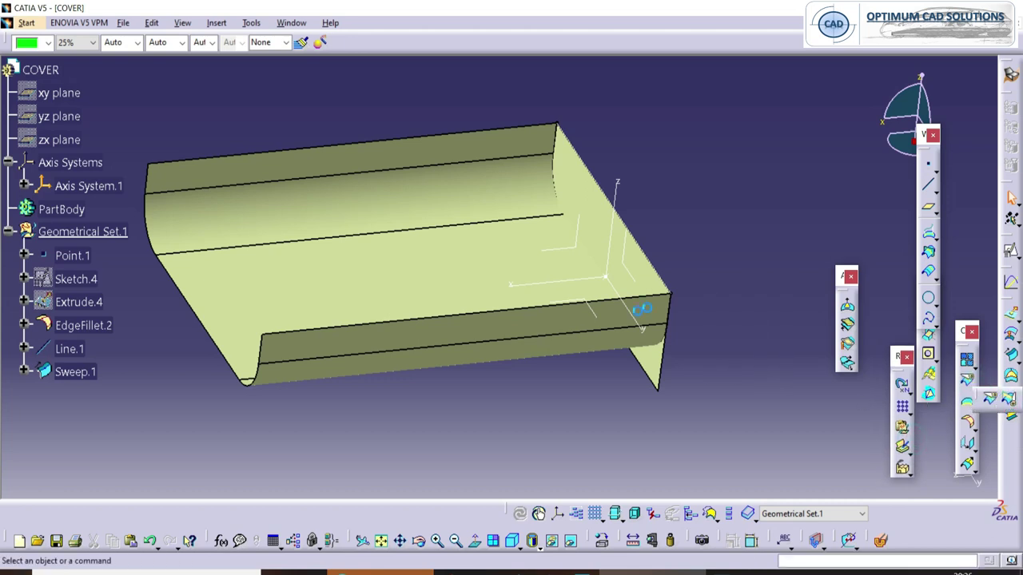
pyautogui.click(509, 258)
pyautogui.click(621, 352)
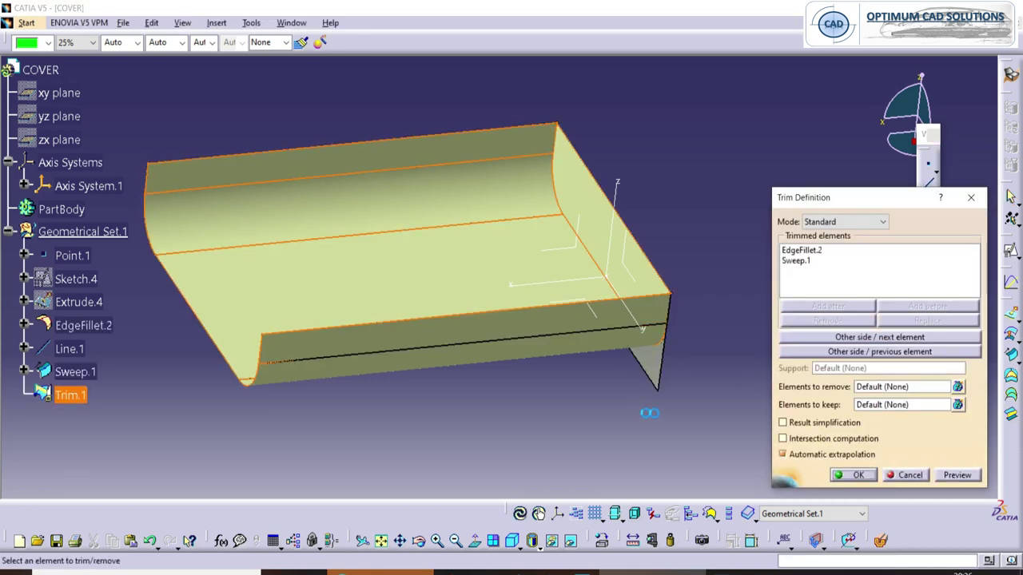
pyautogui.moveTo(440, 292); pyautogui.dragTo(454, 301, button='middle')
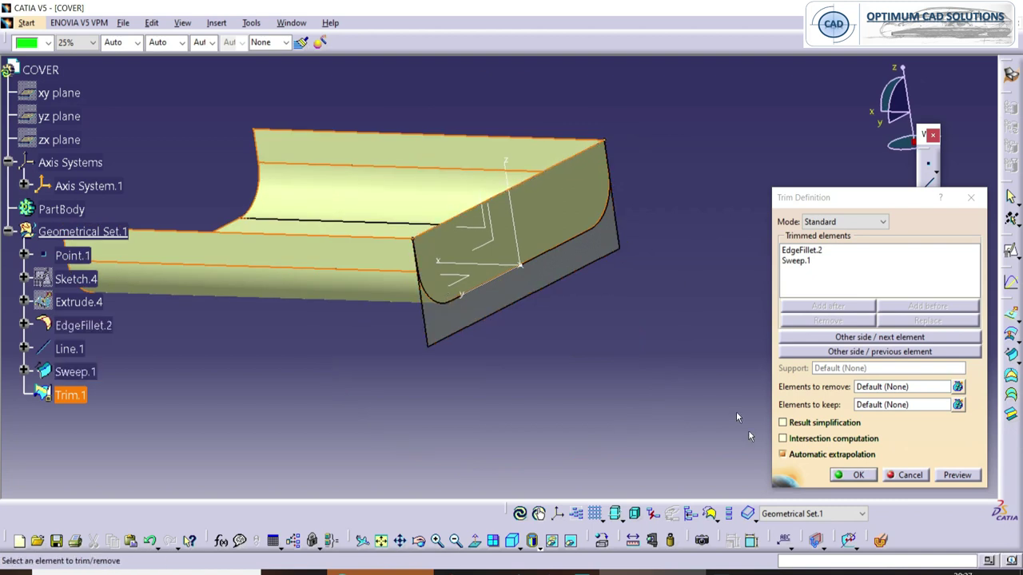
pyautogui.click(860, 476)
# Hide Line.1, the guide line along the top of the end wall.
pyautogui.moveTo(724, 347); pyautogui.dragTo(541, 297, button='middle')
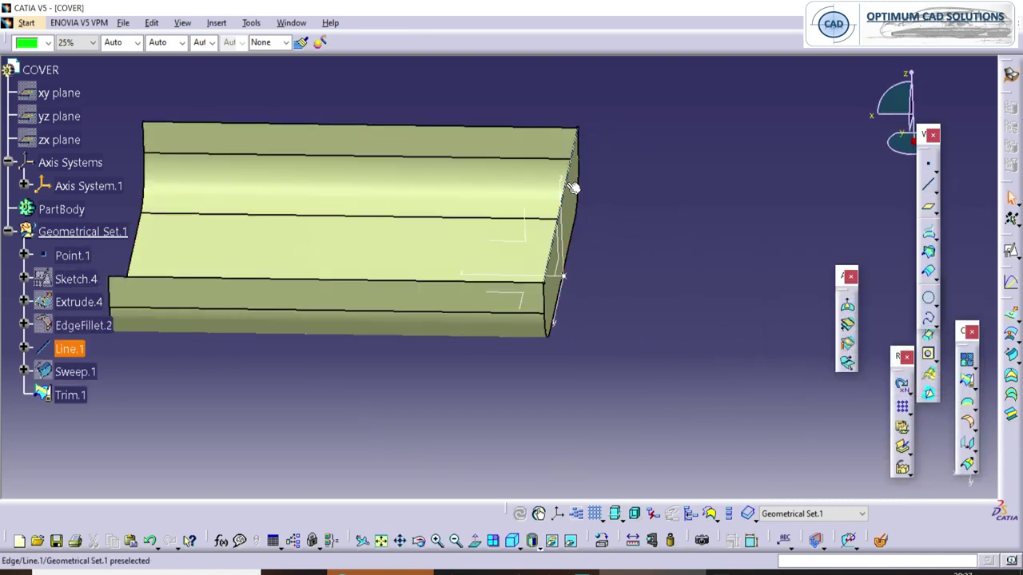
pyautogui.rightClick(569, 185)
pyautogui.click(605, 224)
pyautogui.moveTo(405, 408); pyautogui.dragTo(684, 365, button='middle')
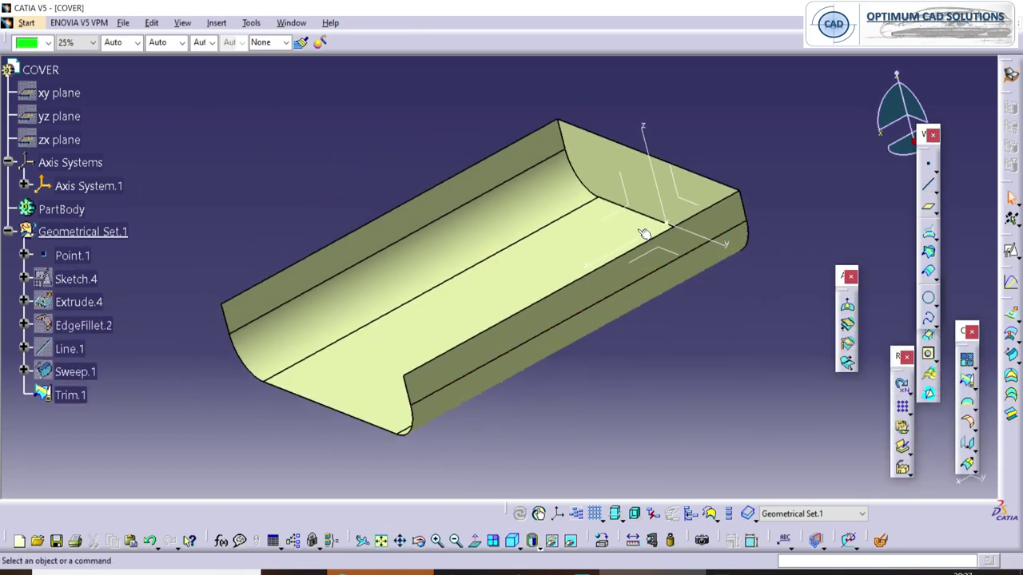
# Start a positioned sketch on Axis System.1's ZX plane.
pyautogui.click(622, 208)
pyautogui.click(1011, 252)
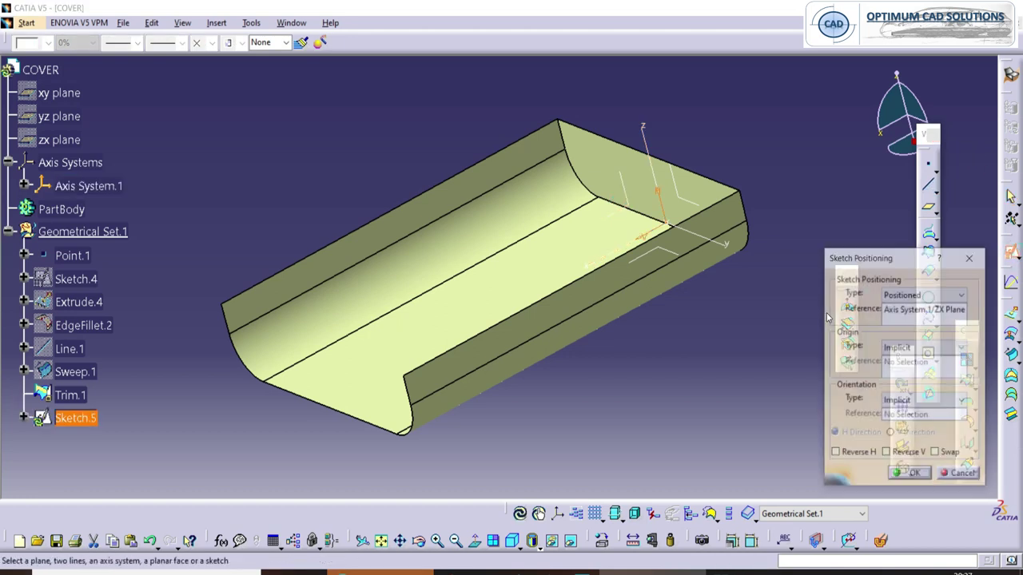
pyautogui.click(907, 476)
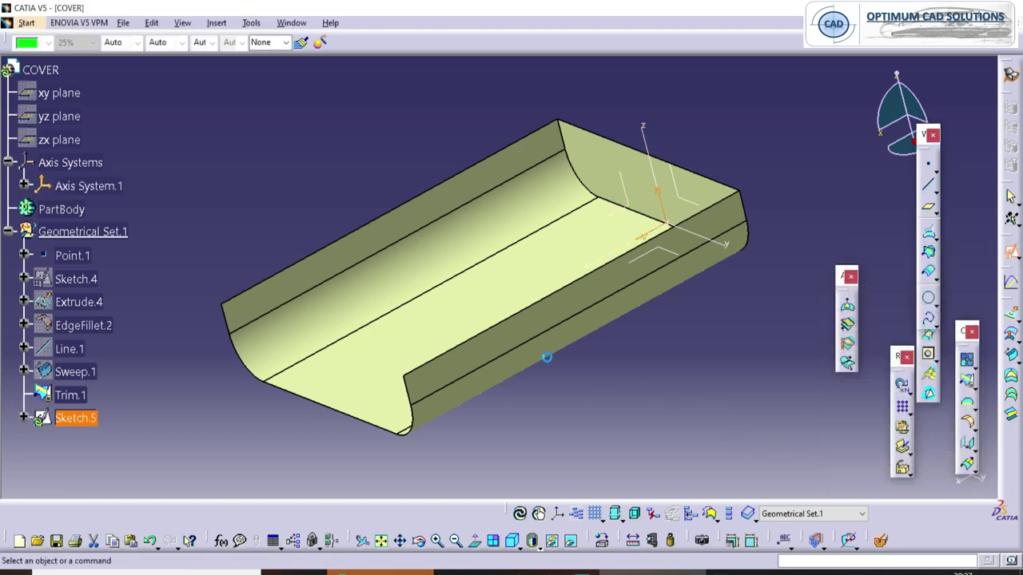
pyautogui.moveTo(527, 340)
pyautogui.mouseDown(button='middle')
pyautogui.moveTo(528, 331)
pyautogui.moveTo(521, 430)
pyautogui.moveTo(436, 327)
pyautogui.moveTo(402, 326)
pyautogui.mouseUp(button='middle')
pyautogui.click(463, 544)
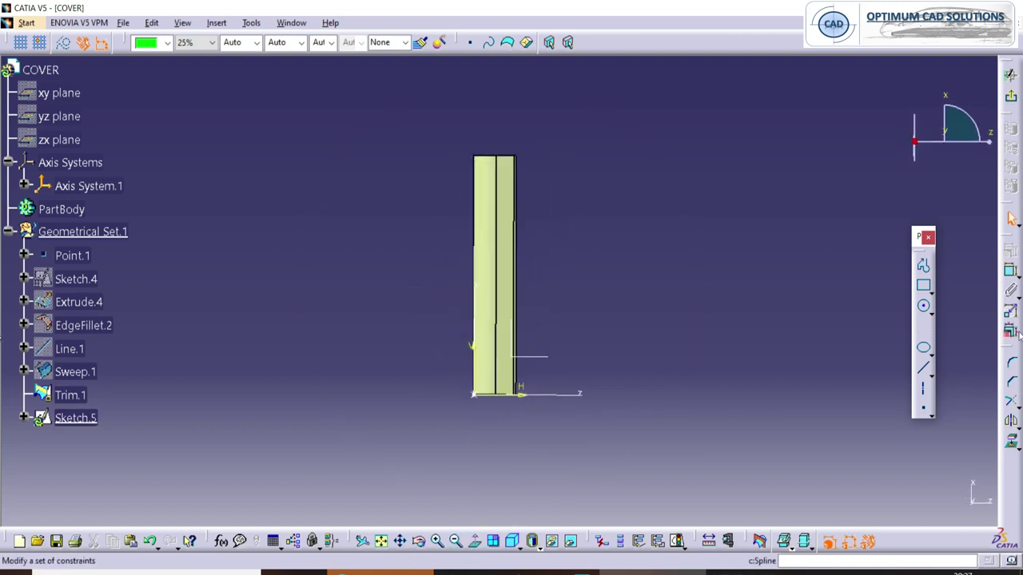
# Sketch an oblique line across the cover's open end and dimension its angle to the horizontal axis.
pyautogui.click(924, 265)
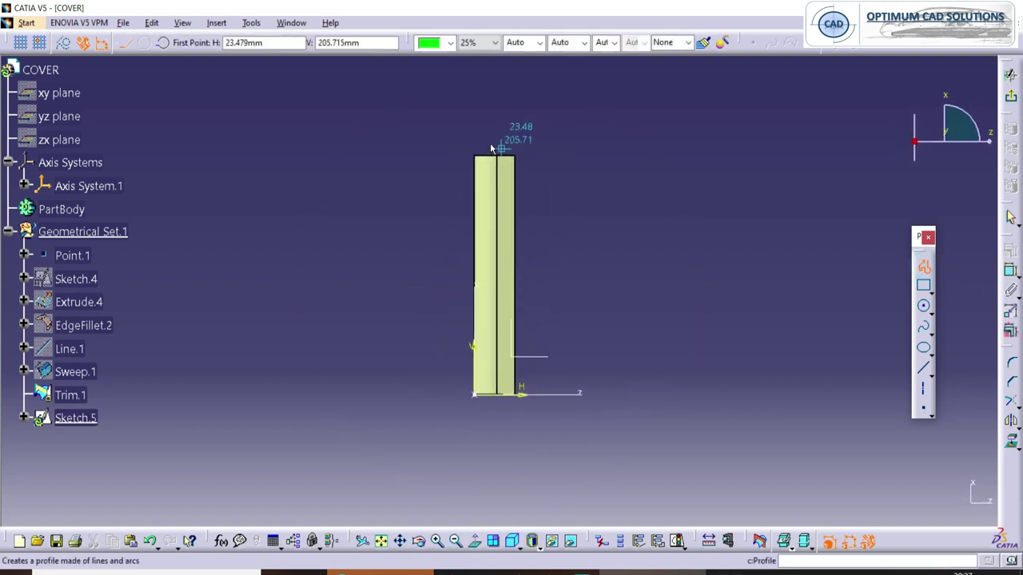
pyautogui.doubleClick(529, 229)
pyautogui.click(1011, 271)
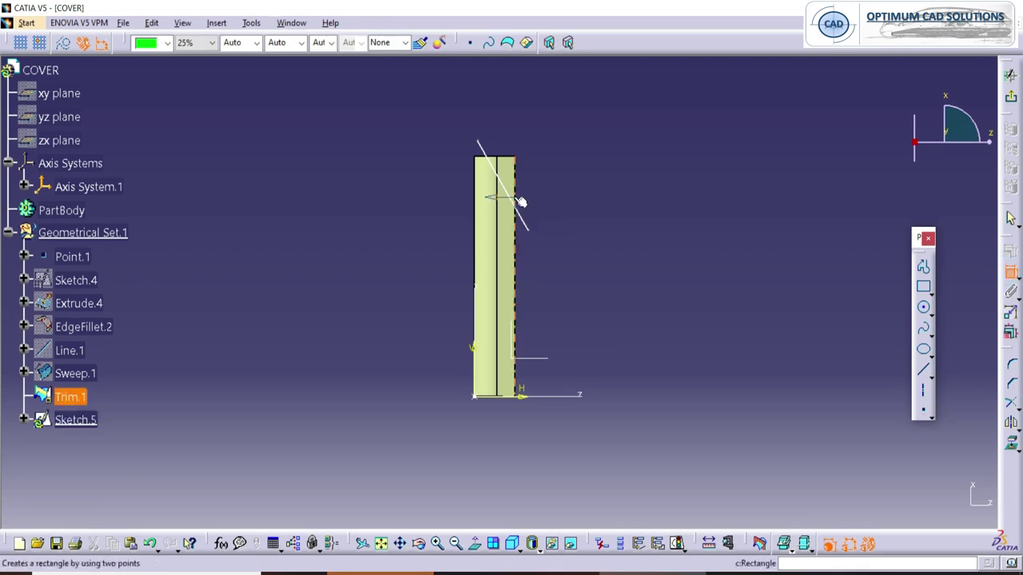
pyautogui.click(511, 199)
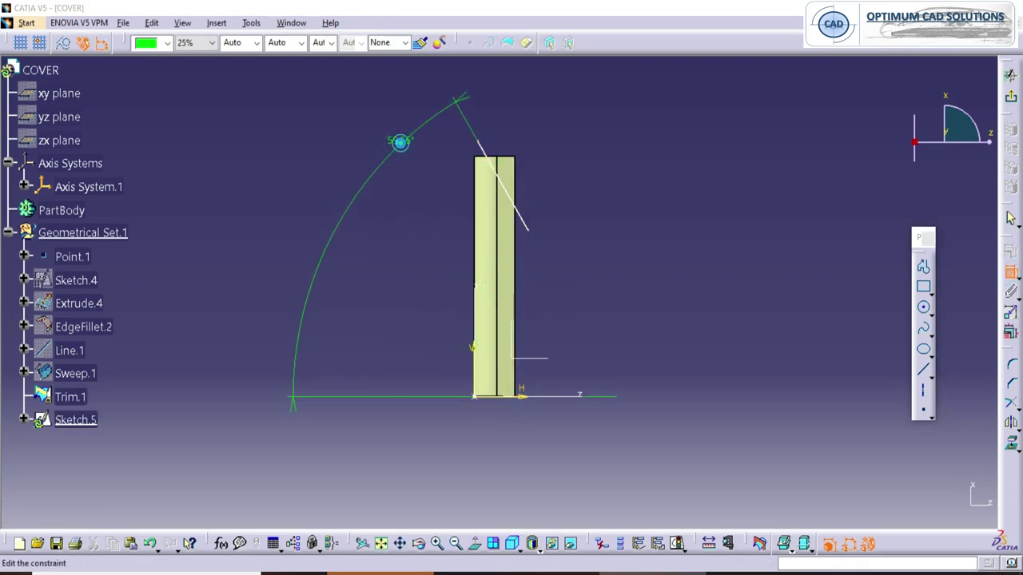
# Set the oblique line's angle to 45 degrees, dimension its length, and move it back across the cover's open end.
pyautogui.doubleClick(400, 141)
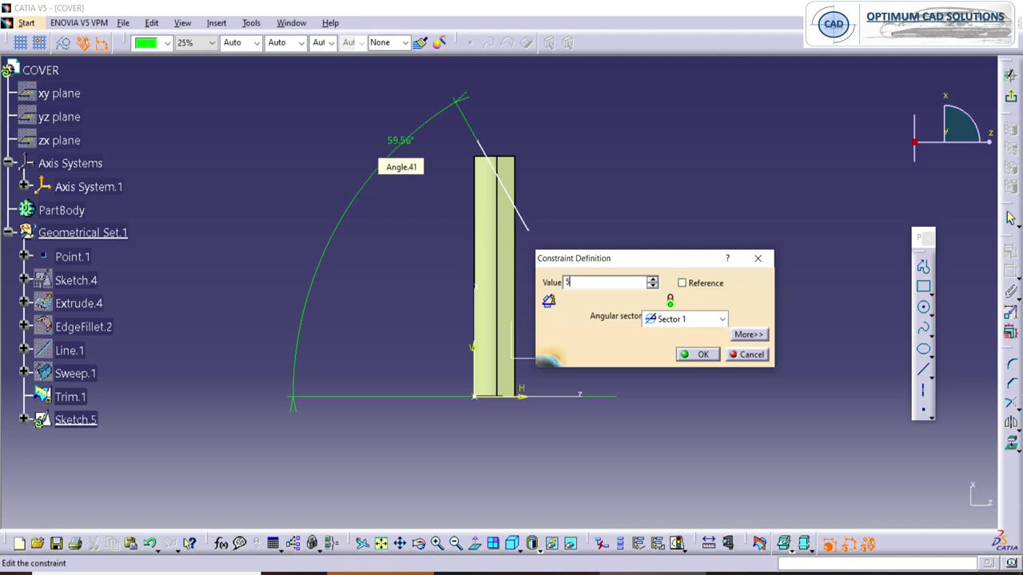
pyautogui.write('45')
pyautogui.press('Return')
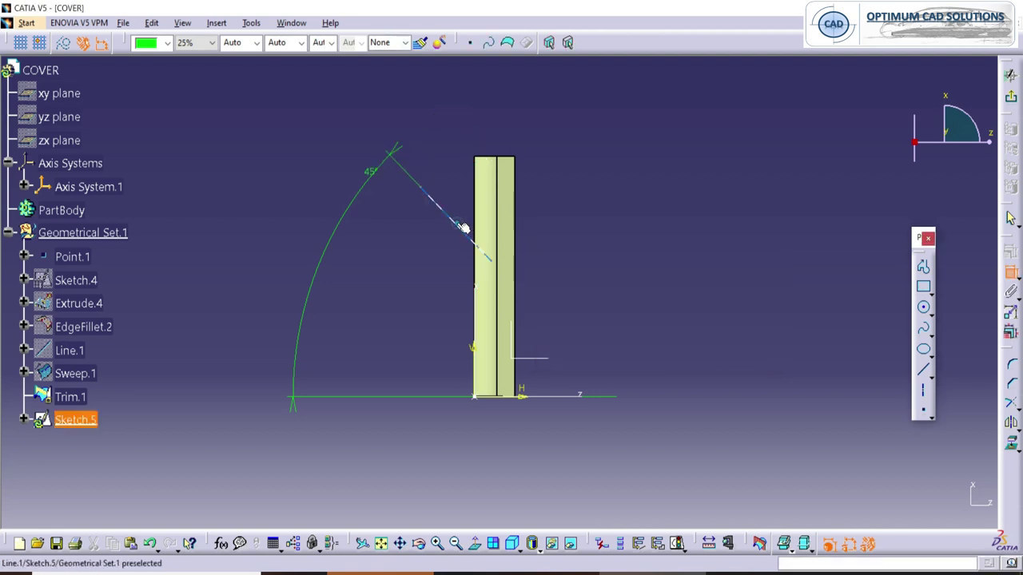
pyautogui.click(562, 183)
pyautogui.moveTo(450, 219); pyautogui.dragTo(506, 176)
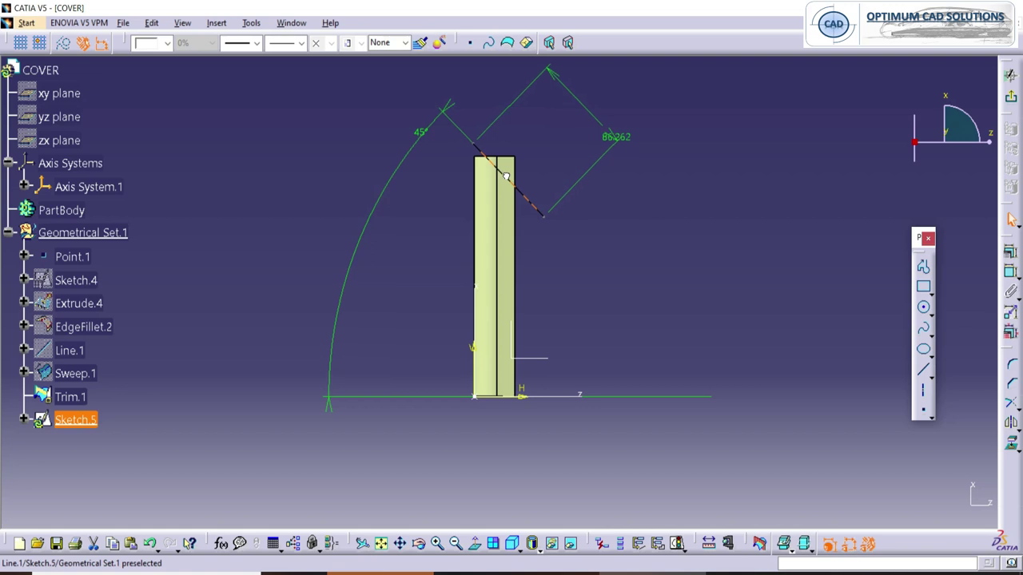
# Set the oblique line's angle to 60 degrees and exit the sketch.
pyautogui.doubleClick(425, 132)
pyautogui.write('60deg')
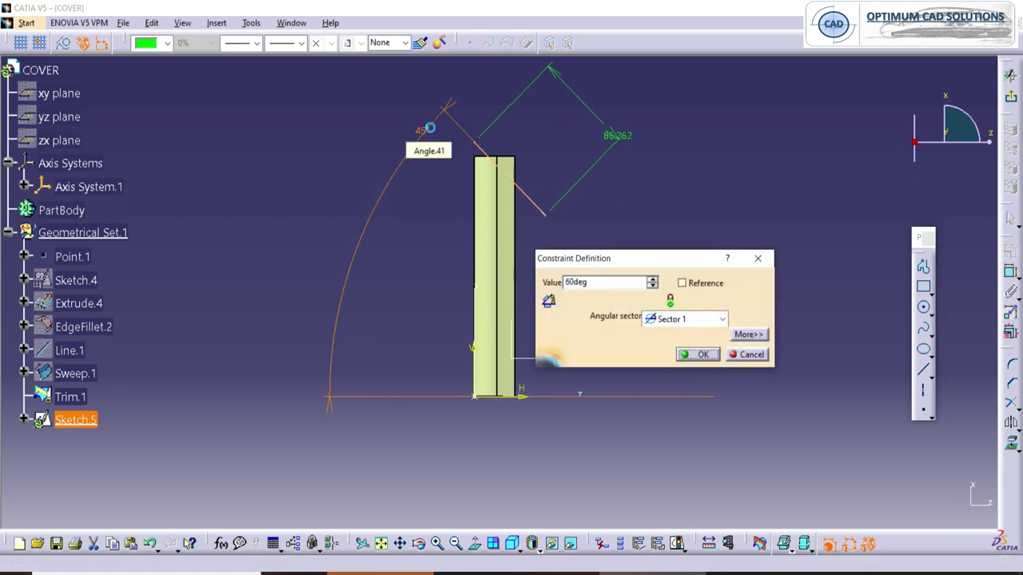
pyautogui.press('Return')
pyautogui.moveTo(584, 146)
pyautogui.mouseDown()
pyautogui.moveTo(532, 194)
pyautogui.moveTo(512, 199)
pyautogui.mouseUp()
pyautogui.click(626, 209)
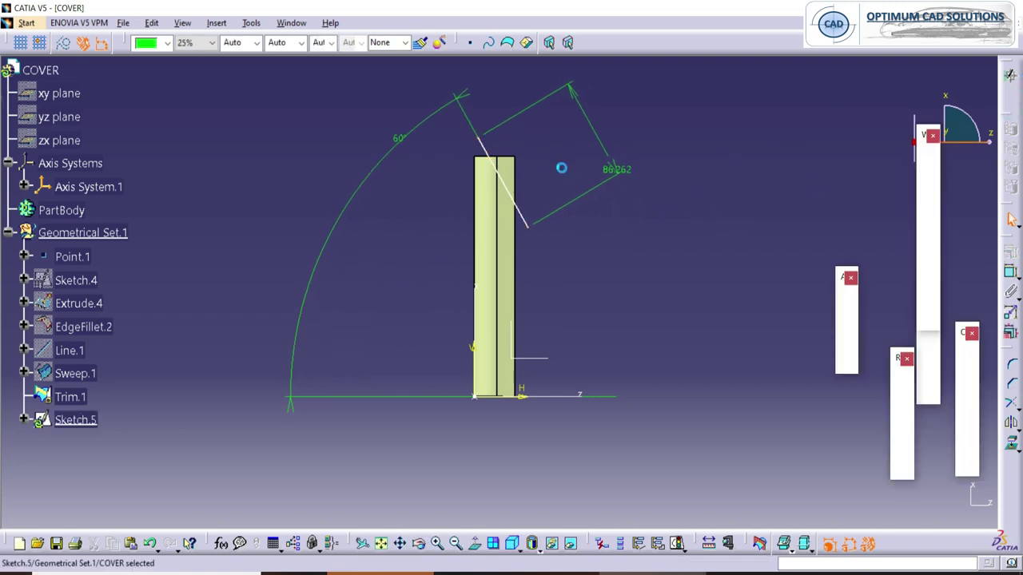
# Extrude Sketch.5 as a surface with a 200 mm limit and mirrored extent.
pyautogui.click(967, 384)
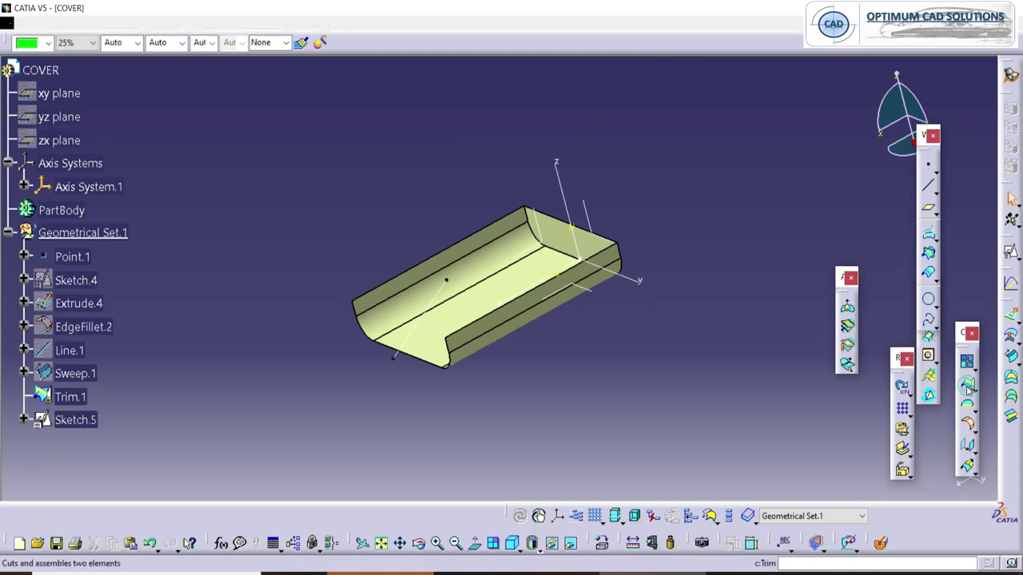
pyautogui.click(1011, 316)
pyautogui.click(435, 297)
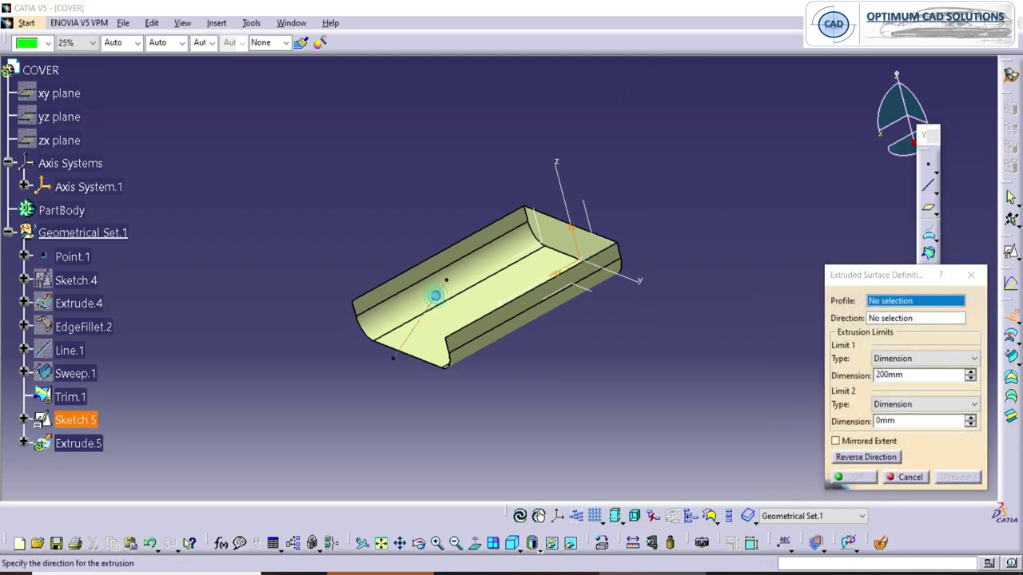
pyautogui.click(886, 440)
pyautogui.click(858, 477)
# Split Trim.1 with Extrude.5 as cutting element, removing the side corners beyond the oblique surface.
pyautogui.moveTo(488, 359); pyautogui.dragTo(583, 250, button='middle')
pyautogui.click(504, 271)
pyautogui.click(324, 213)
pyautogui.click(757, 280)
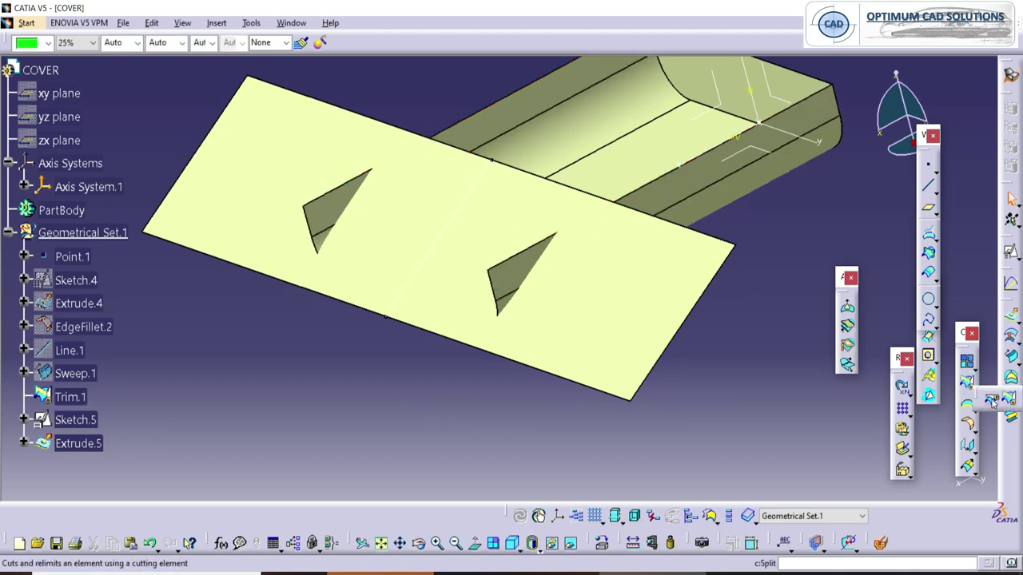
pyautogui.click(992, 401)
pyautogui.click(616, 165)
pyautogui.click(468, 306)
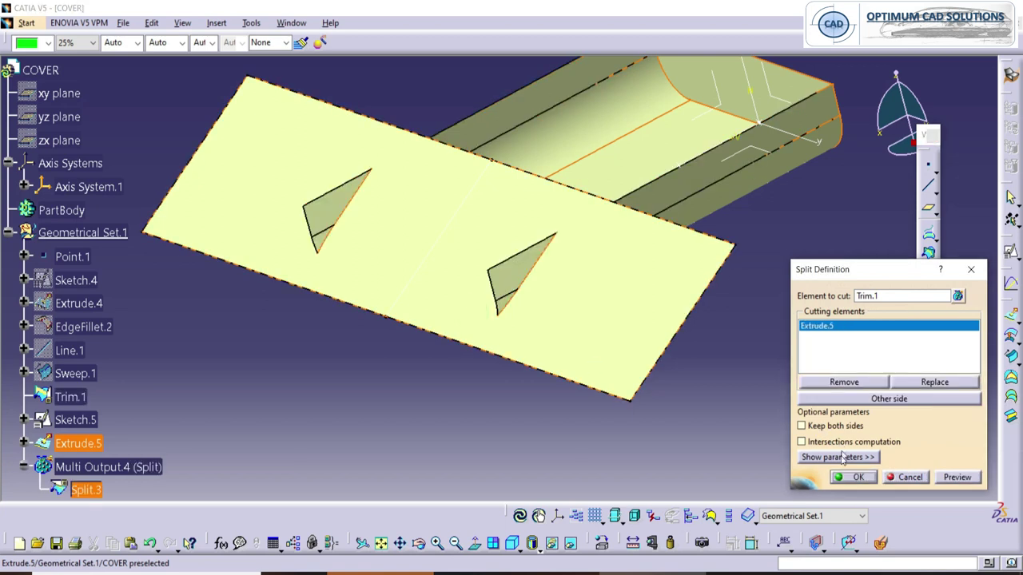
pyautogui.click(852, 476)
# Hide the oblique cutting surface Extrude.5.
pyautogui.rightClick(580, 354)
pyautogui.click(638, 113)
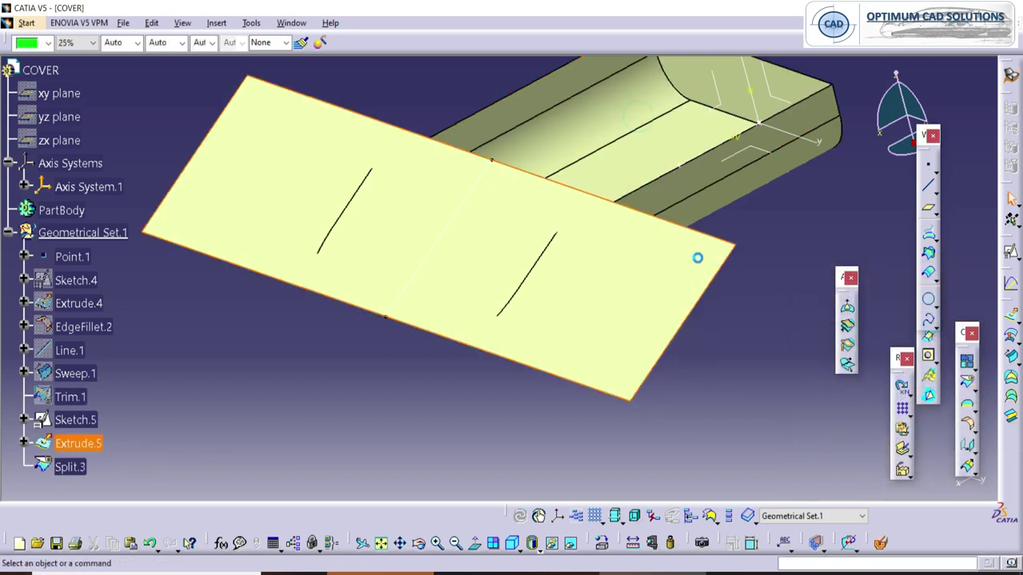
pyautogui.moveTo(677, 280); pyautogui.dragTo(623, 254, button='middle')
pyautogui.click(664, 261)
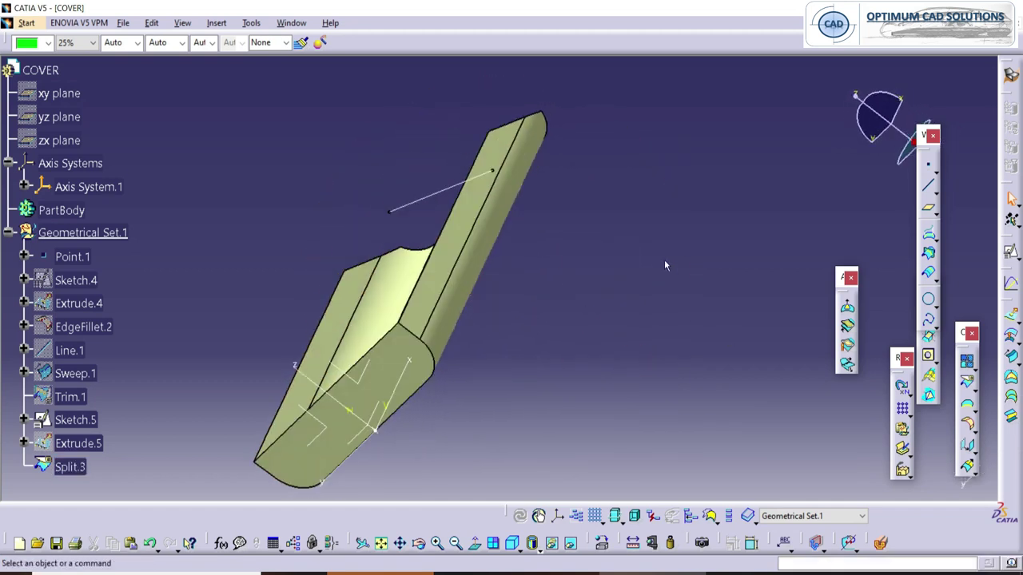
# Fillet the U-shaped edge between the end wall and the cover body with a 3 mm radius.
pyautogui.click(975, 433)
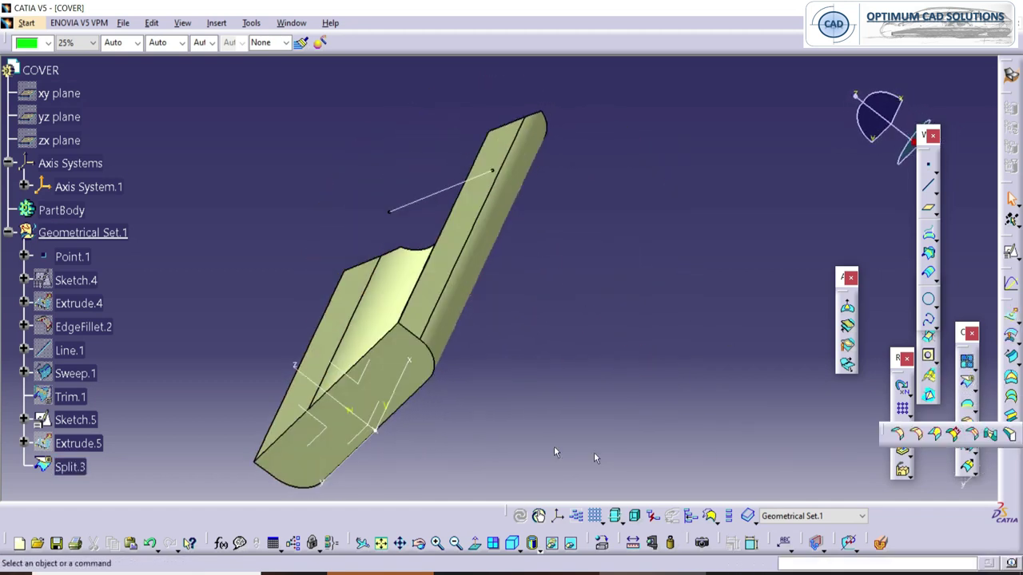
pyautogui.click(917, 436)
pyautogui.click(409, 329)
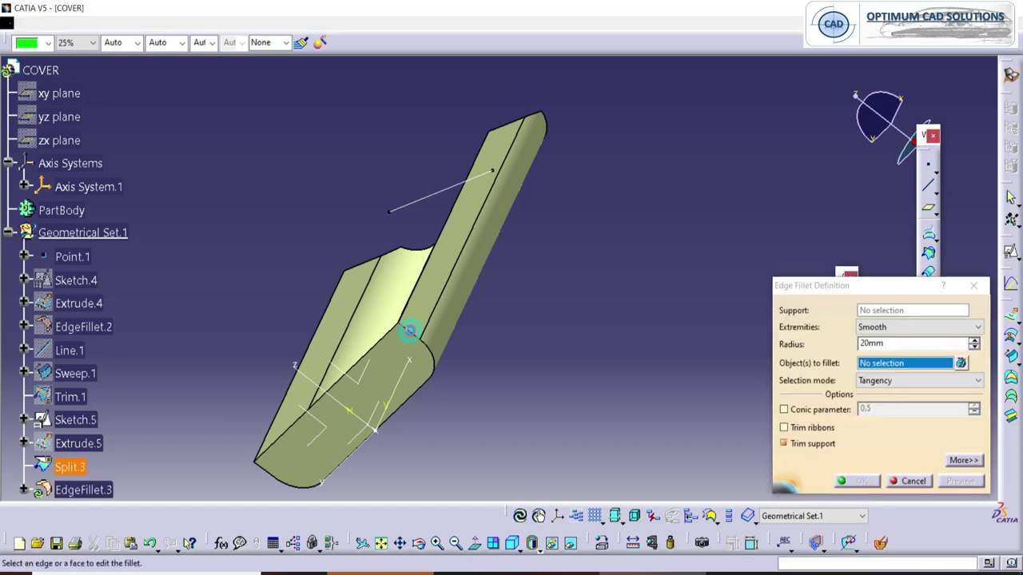
pyautogui.press('Return')
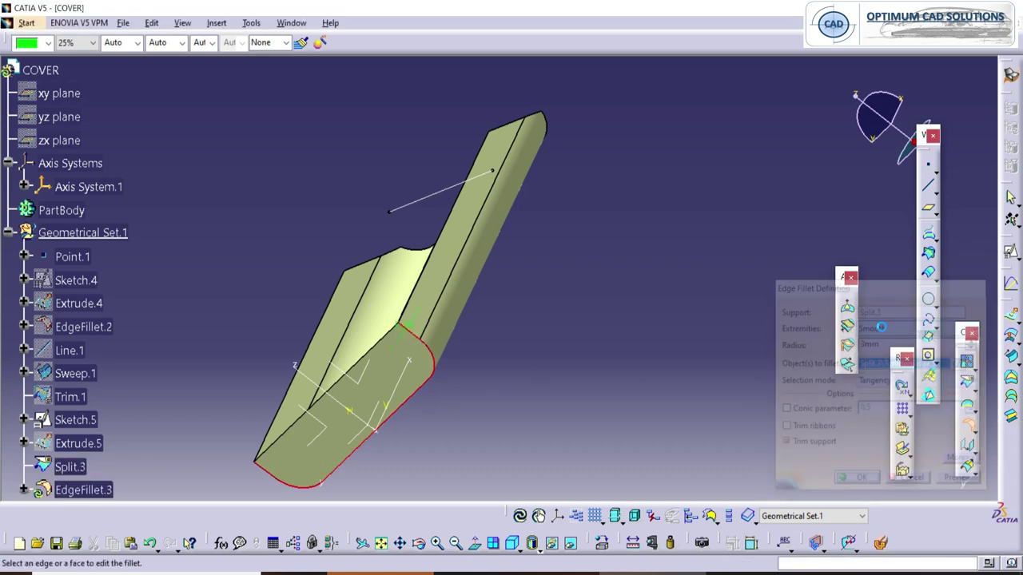
pyautogui.click(610, 253)
pyautogui.moveTo(610, 253); pyautogui.dragTo(513, 393, button='middle')
# Create a positioned sketch on the xy plane beneath the cover's floor.
pyautogui.click(97, 227)
pyautogui.moveTo(316, 188); pyautogui.dragTo(344, 92, button='middle')
pyautogui.click(797, 155)
pyautogui.click(1011, 251)
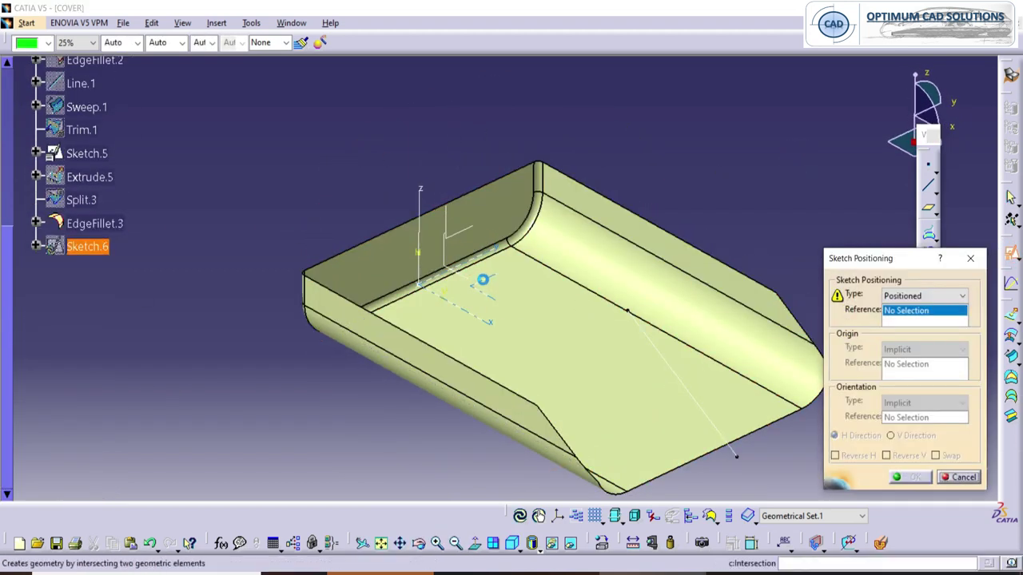
pyautogui.click(899, 478)
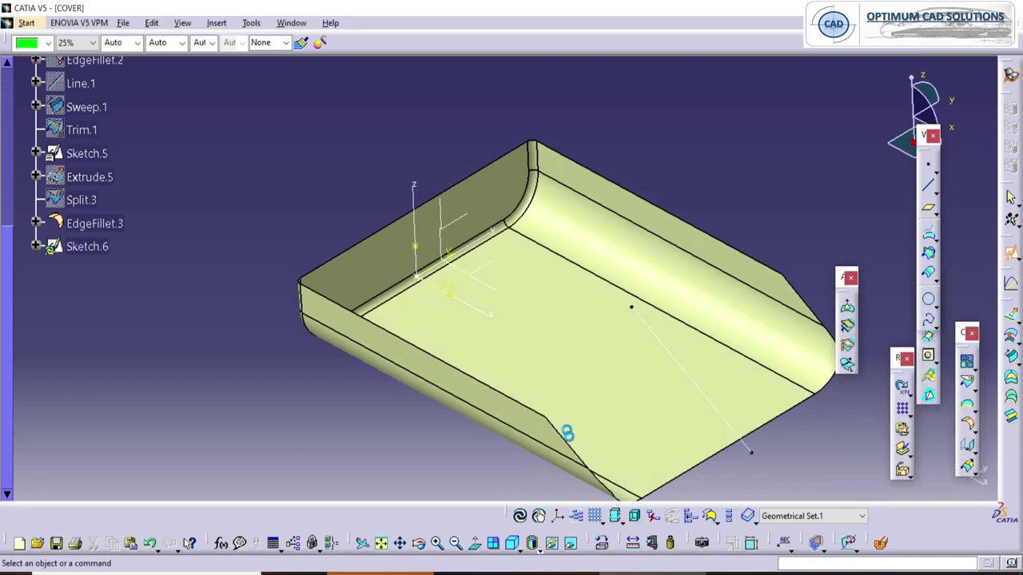
# Sketch a rectangle about 81 by 33 mm over the floor and upper side fillet, near the end wall.
pyautogui.moveTo(547, 300); pyautogui.dragTo(502, 261, button='middle')
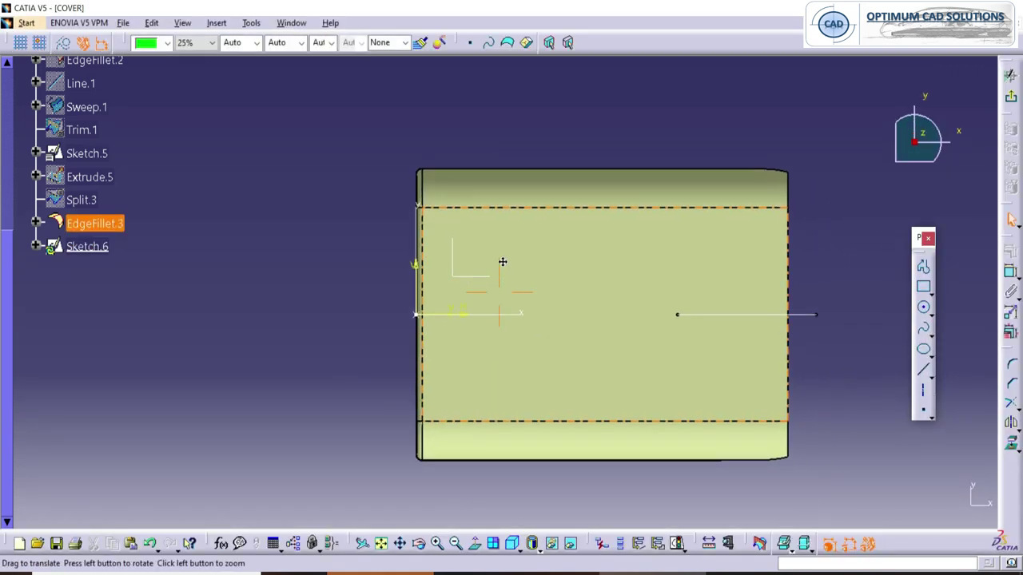
pyautogui.click(924, 288)
pyautogui.keyDown('ctrl'); pyautogui.moveTo(555, 282); pyautogui.dragTo(542, 240, button='middle'); pyautogui.keyUp('ctrl')
pyautogui.moveTo(448, 243)
pyautogui.mouseDown(button='middle')
pyautogui.moveTo(452, 290)
pyautogui.moveTo(435, 301)
pyautogui.mouseUp(button='middle')
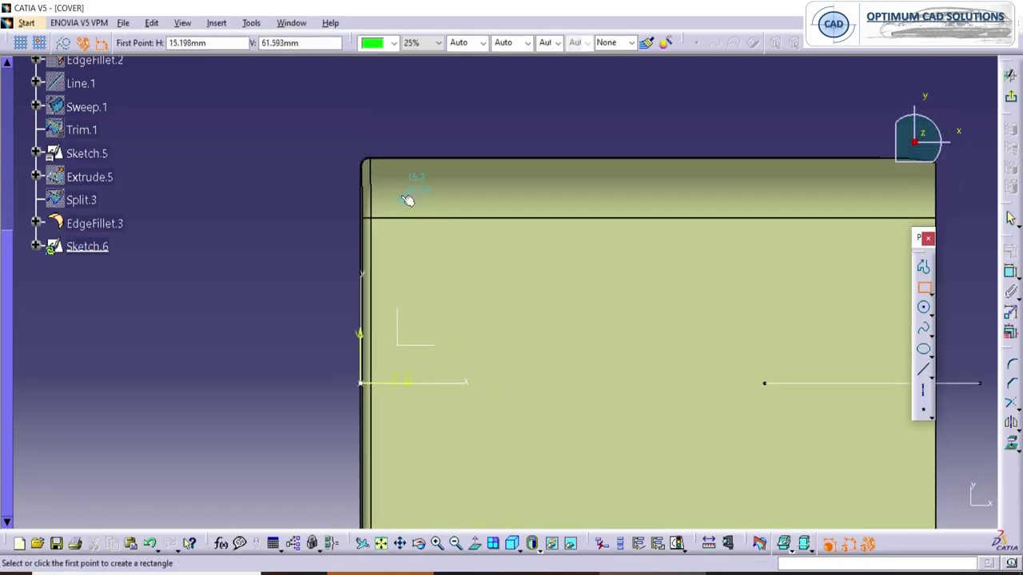
pyautogui.click(445, 195)
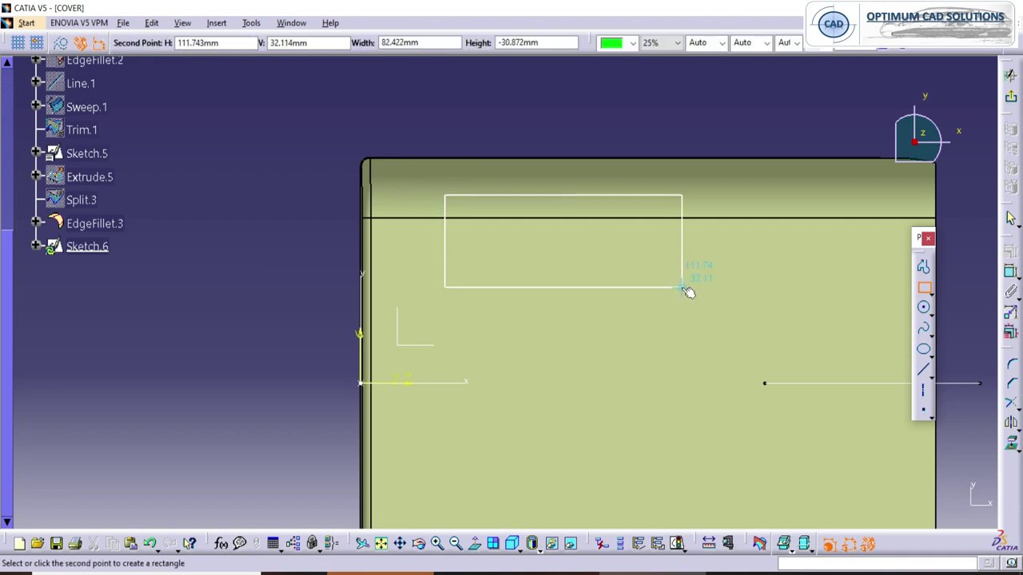
pyautogui.click(678, 294)
pyautogui.click(623, 121)
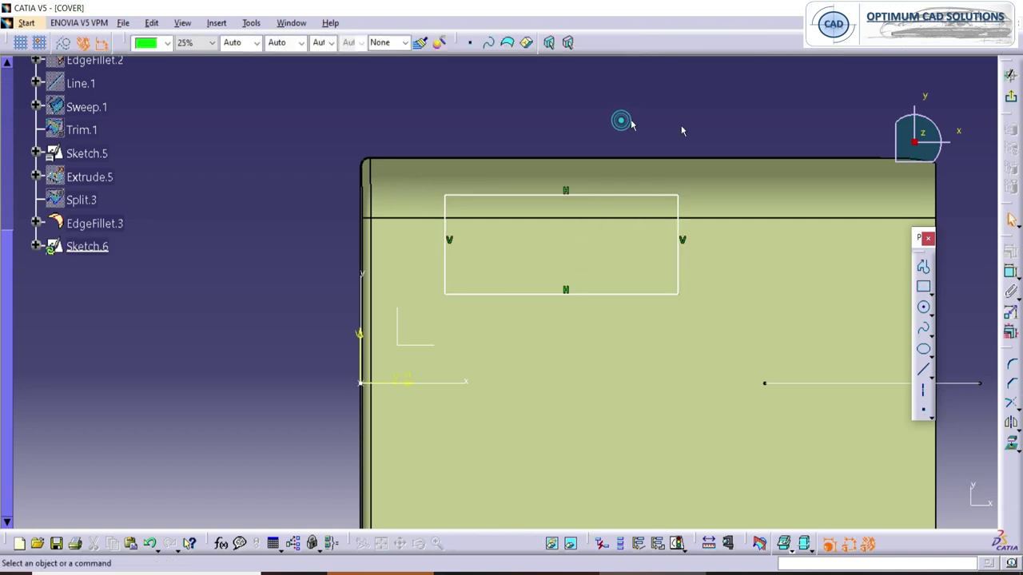
# Draw a step about 52 by 12 mm in the rectangle's upper-right corner and trim the surplus lines into one closed profile.
pyautogui.click(924, 268)
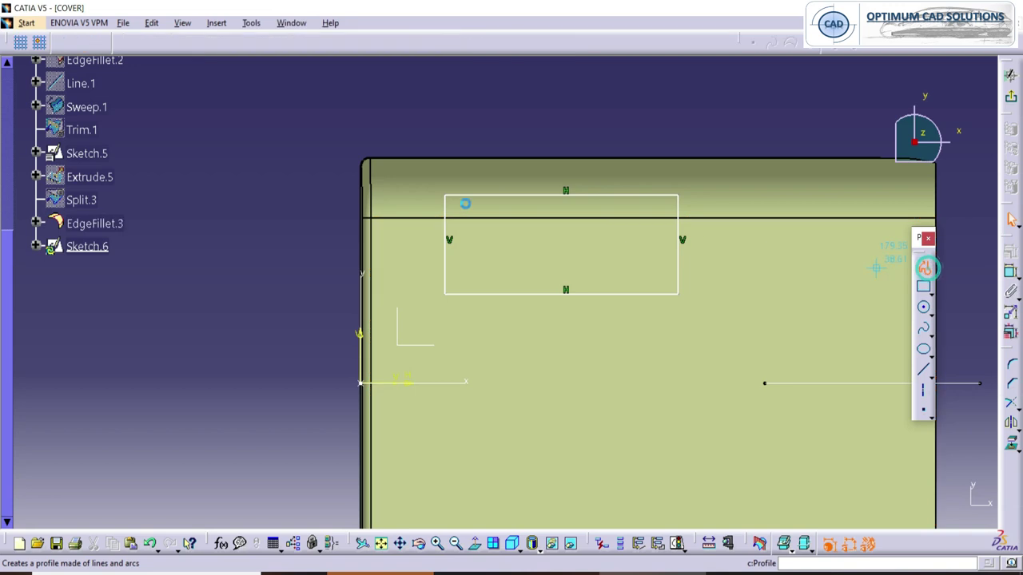
pyautogui.click(534, 196)
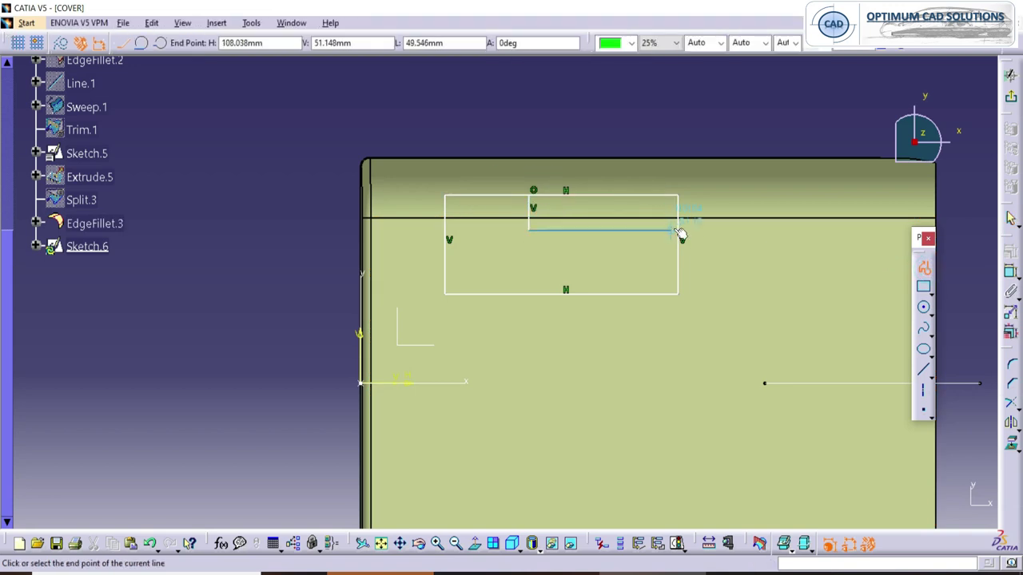
pyautogui.click(679, 231)
pyautogui.press('Escape')
pyautogui.click(1012, 404)
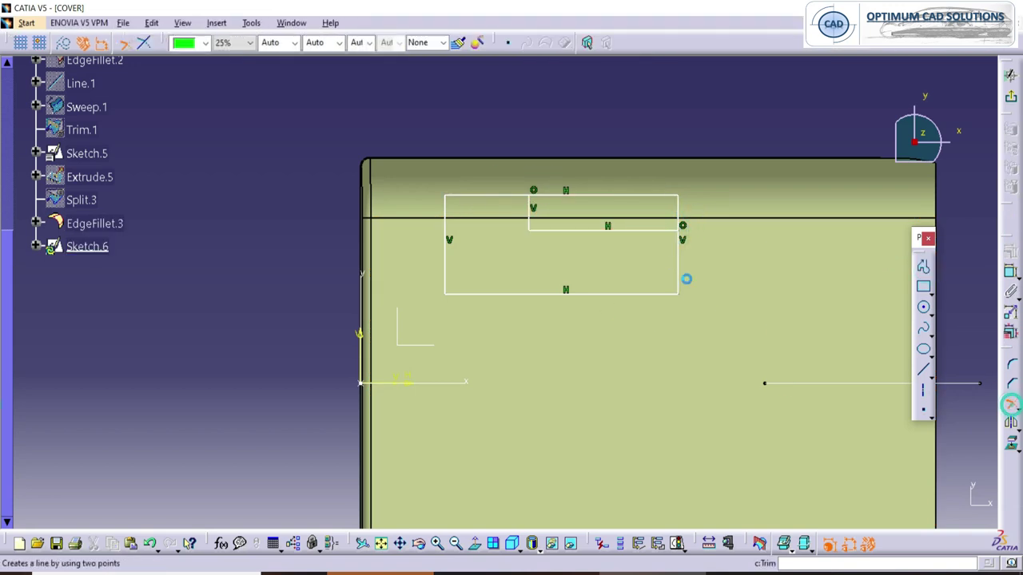
pyautogui.click(678, 245)
pyautogui.click(678, 245)
pyautogui.click(505, 195)
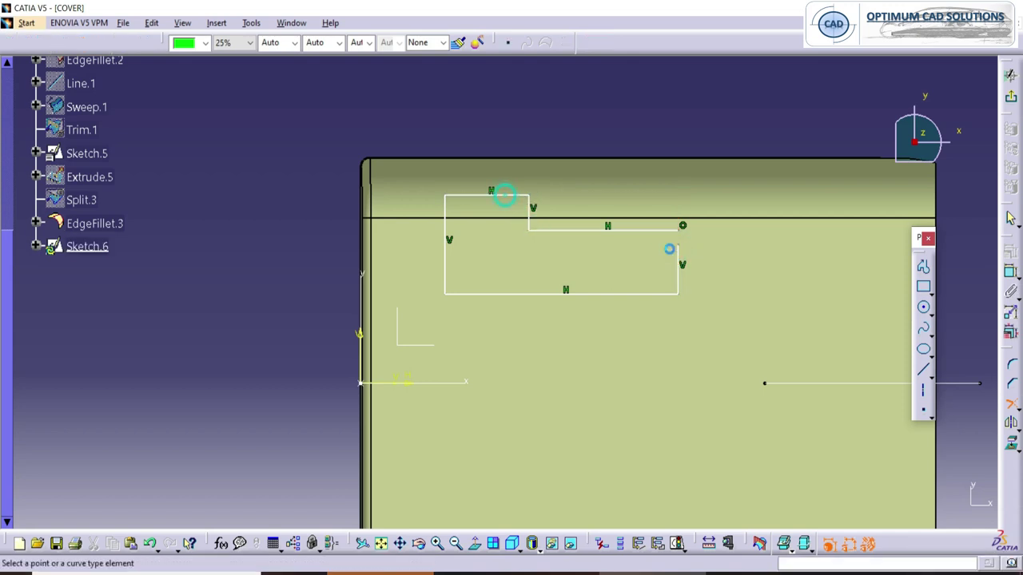
pyautogui.click(1012, 404)
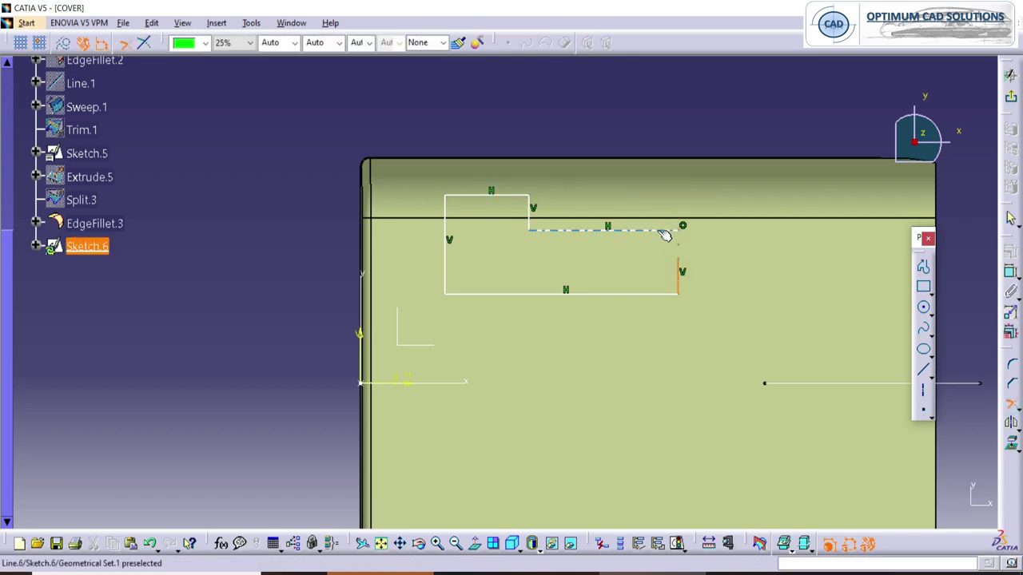
# Dimension the profile's overall width and height, and its lower edge's distance from the horizontal axis.
pyautogui.click(976, 303)
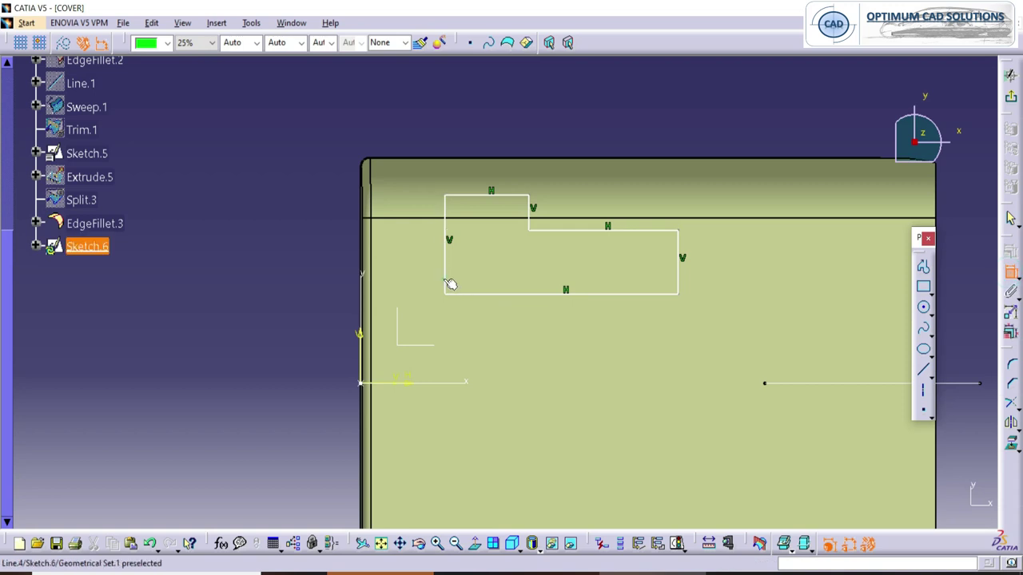
pyautogui.click(615, 106)
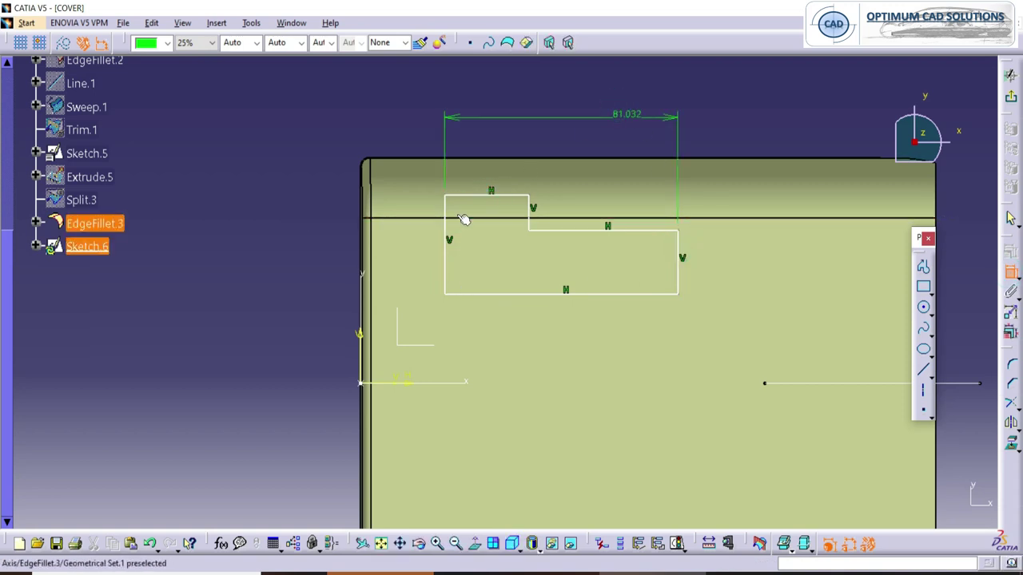
pyautogui.click(479, 195)
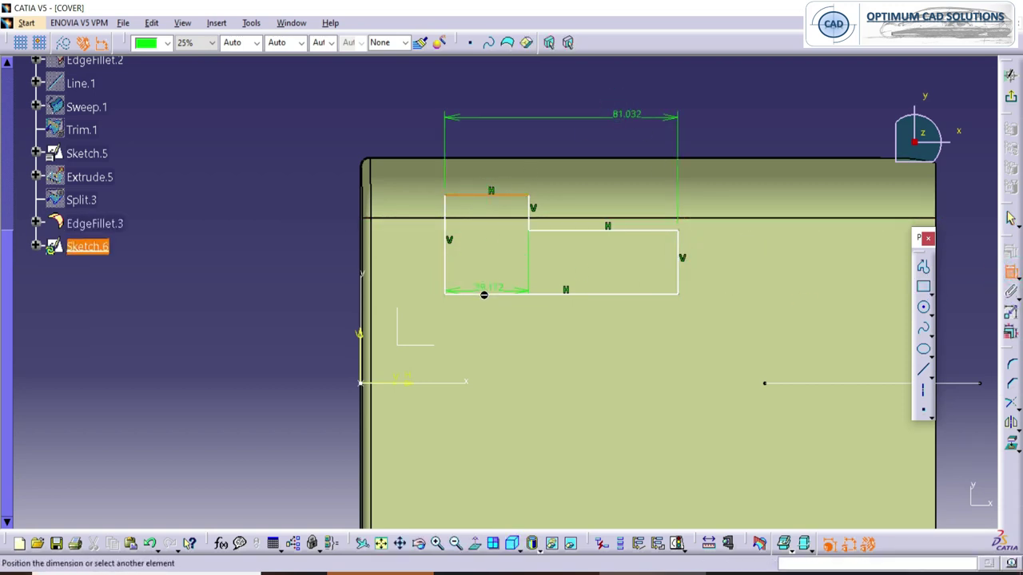
pyautogui.click(505, 292)
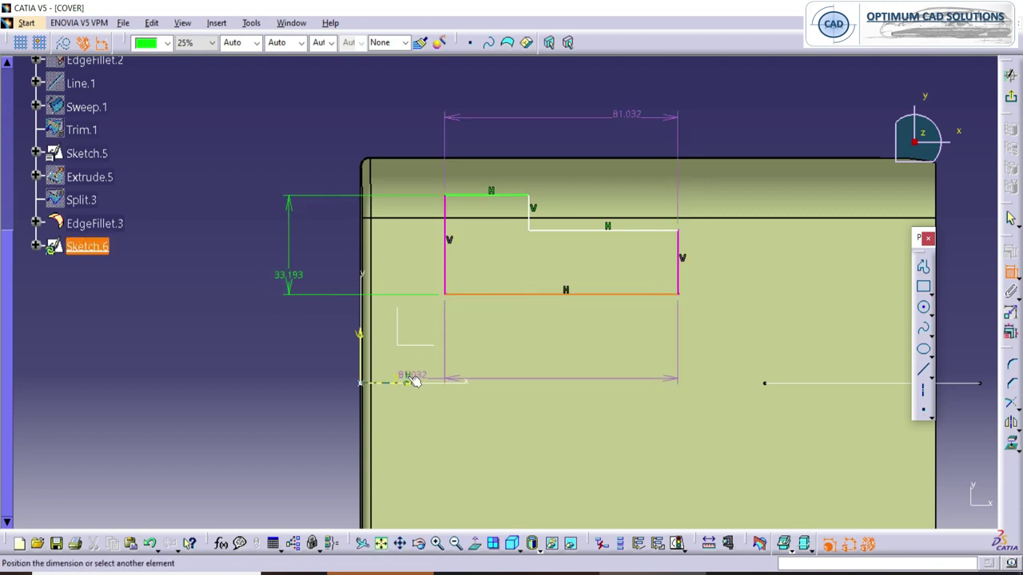
pyautogui.click(410, 378)
pyautogui.click(302, 356)
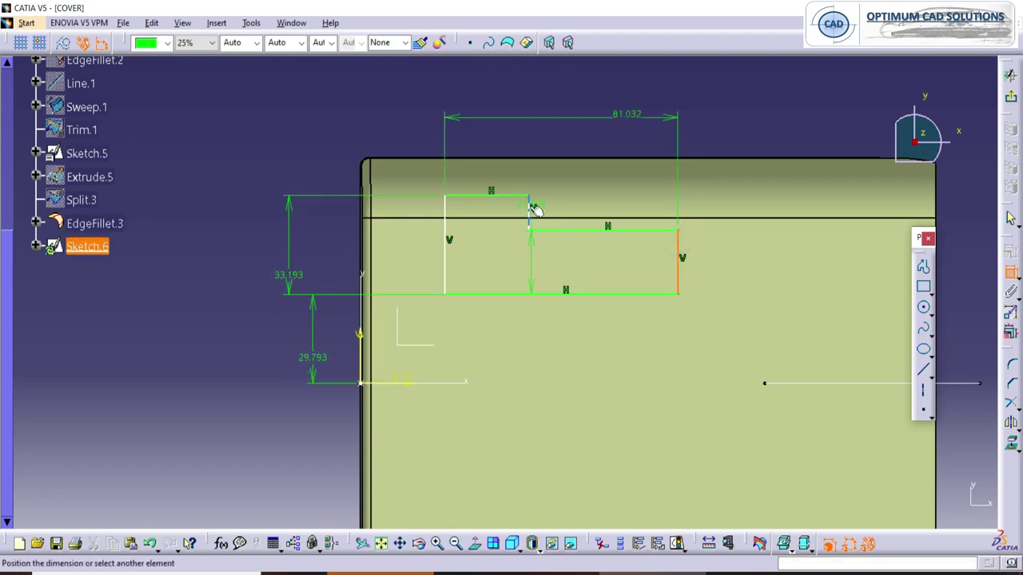
# Dimension the step's length and depth, and the profile's left edge distance from the vertical axis.
pyautogui.click(593, 143)
pyautogui.click(514, 195)
pyautogui.click(555, 231)
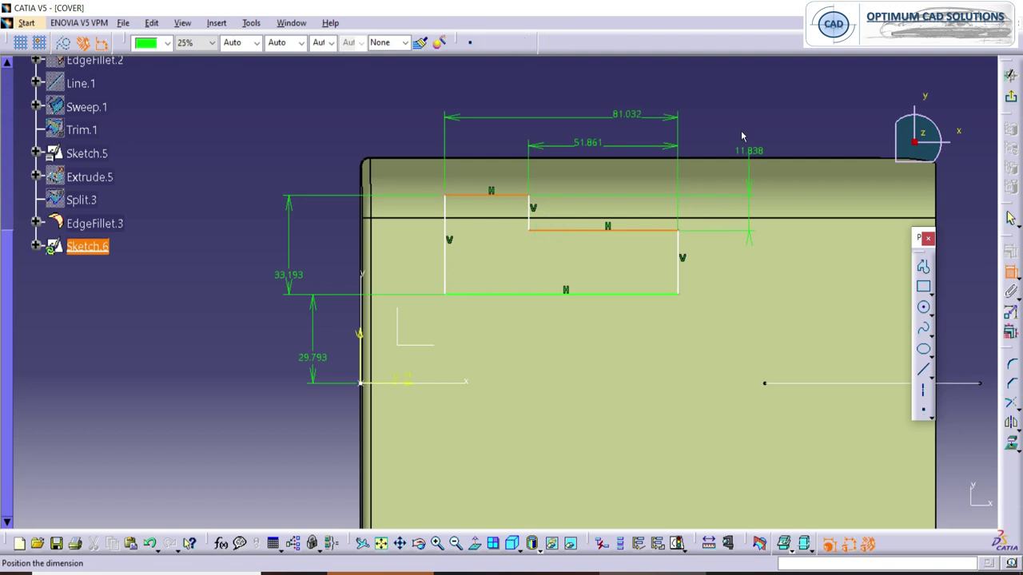
pyautogui.click(742, 133)
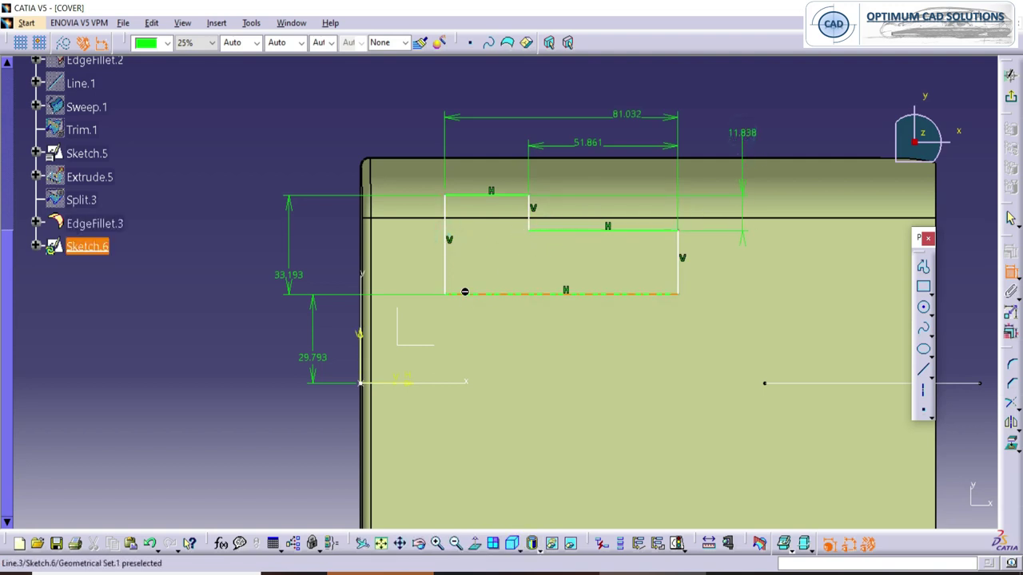
pyautogui.click(446, 255)
pyautogui.click(361, 337)
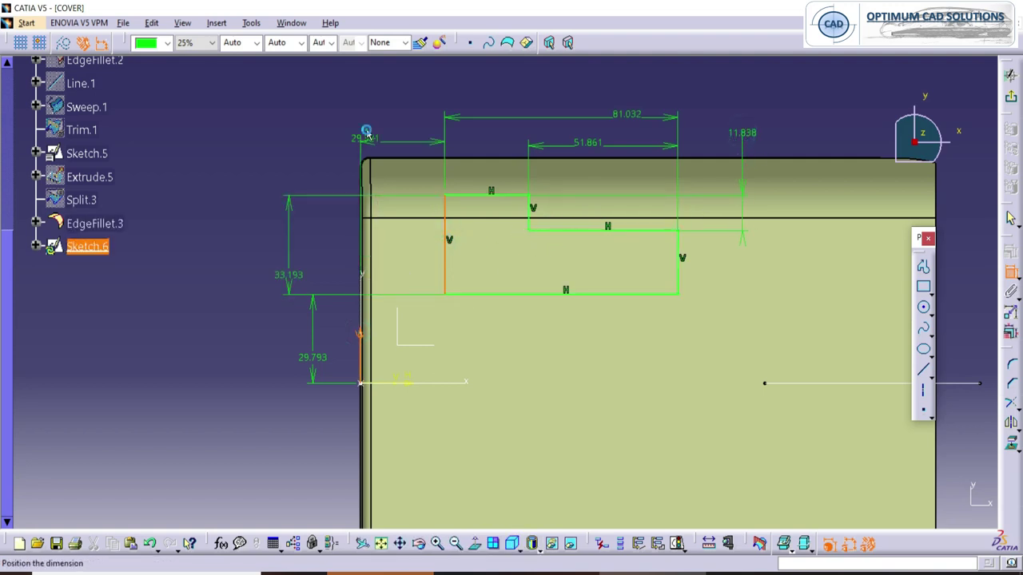
pyautogui.click(366, 134)
# Set the profile's overall height to 40 mm and its lower edge's distance from the horizontal axis to 25 mm.
pyautogui.doubleClick(286, 274)
pyautogui.write('40')
pyautogui.press('Return')
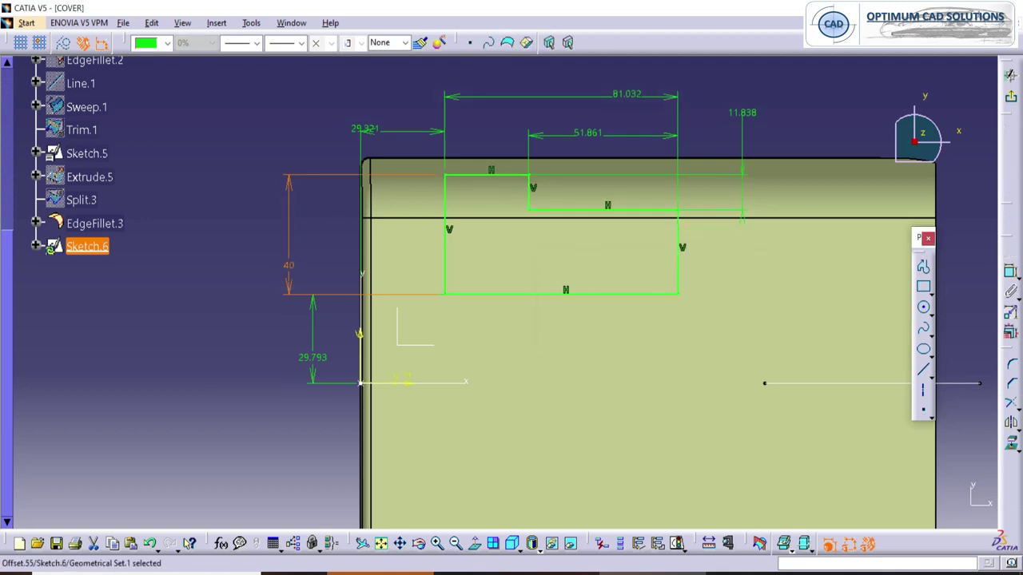
pyautogui.doubleClick(322, 356)
pyautogui.write('25')
pyautogui.press('Return')
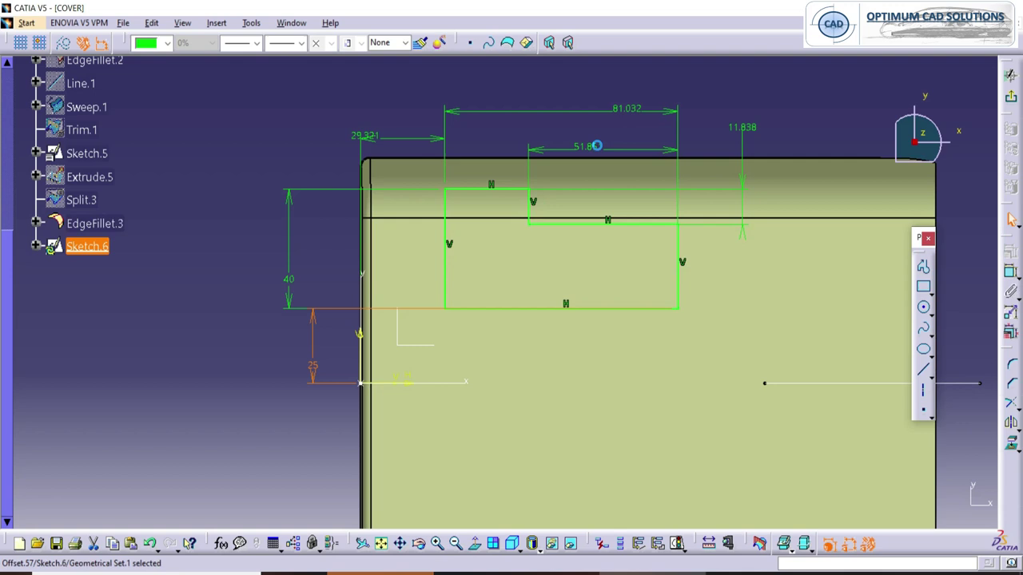
# Set the step's length to 40 mm and the profile's overall width to 80 mm.
pyautogui.doubleClick(581, 146)
pyautogui.write('40mm')
pyautogui.press('Return')
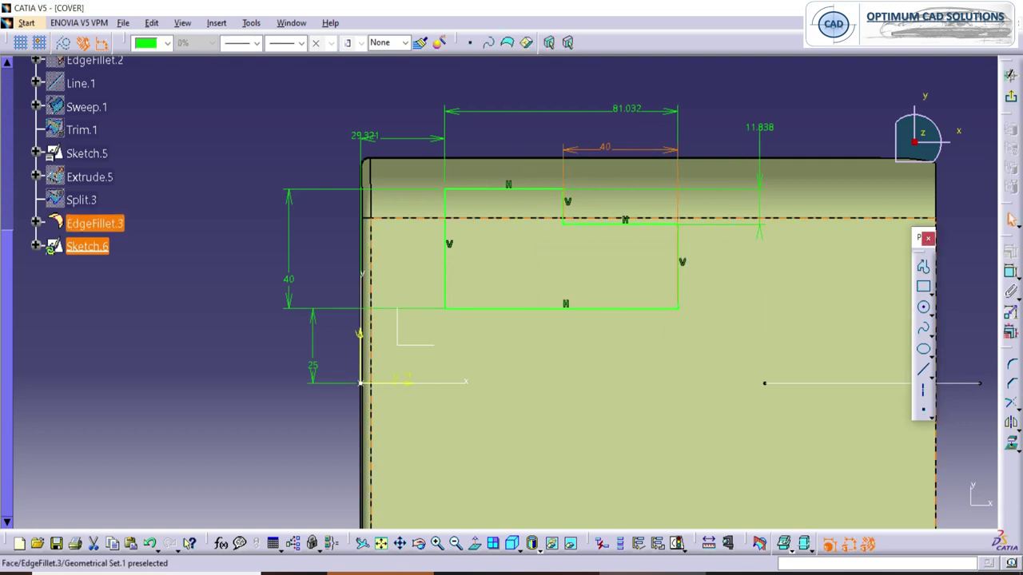
pyautogui.doubleClick(628, 108)
pyautogui.write('80')
pyautogui.press('Return')
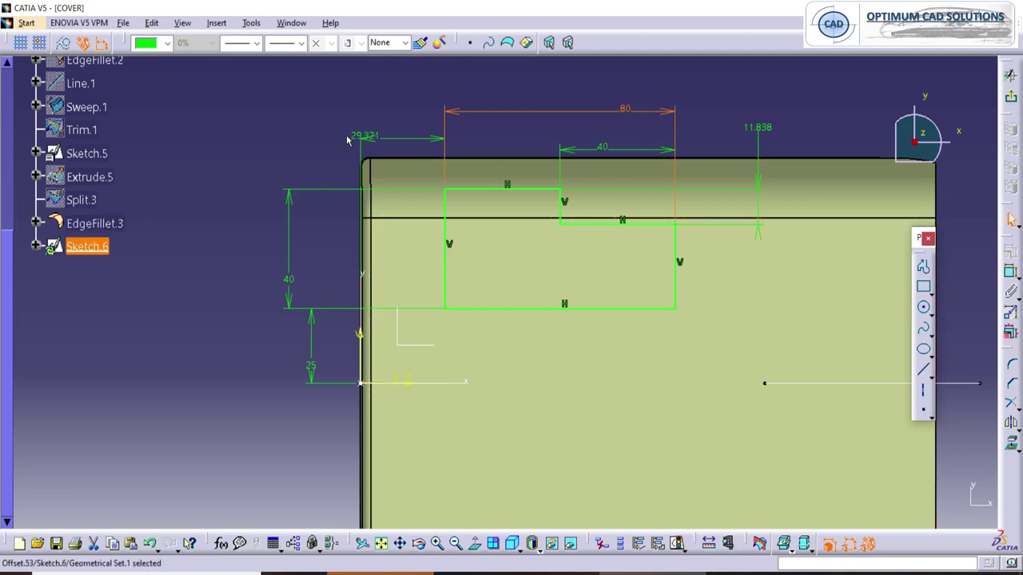
# Set the left edge's distance from the vertical axis to 25 mm and the step's depth to 12 mm.
pyautogui.doubleClick(366, 137)
pyautogui.write('25')
pyautogui.press('Return')
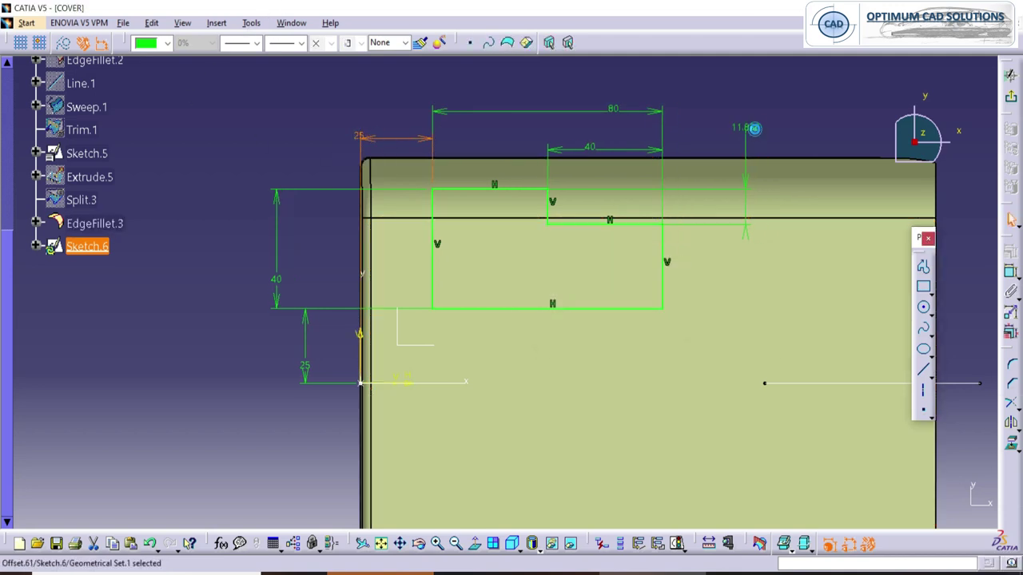
pyautogui.doubleClick(752, 126)
pyautogui.write('1')
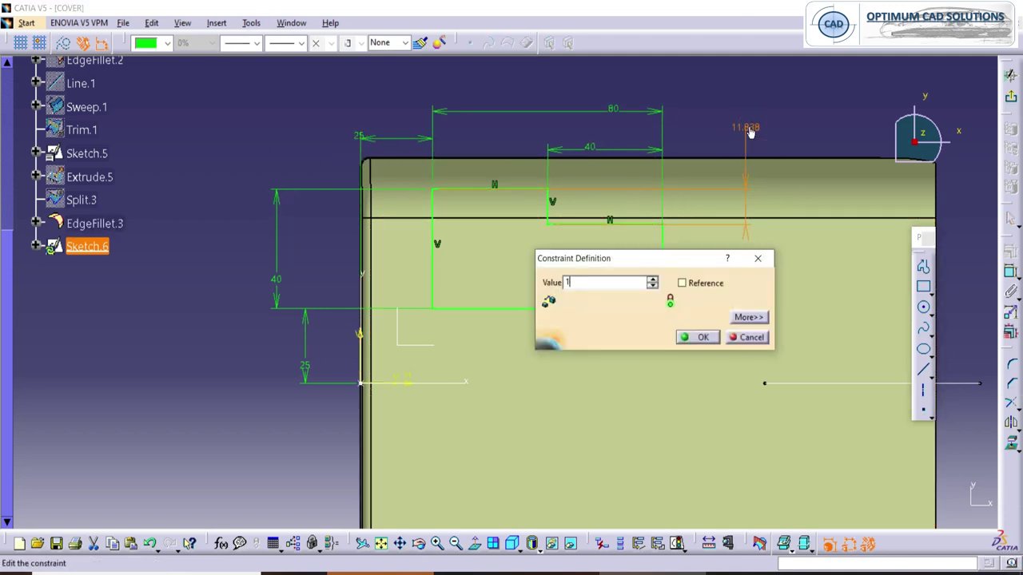
pyautogui.write('02')
pyautogui.press('Return')
# Switch the sketch's 3D background to low-intensity display.
pyautogui.click(834, 152)
pyautogui.moveTo(739, 364); pyautogui.dragTo(744, 353, button='middle')
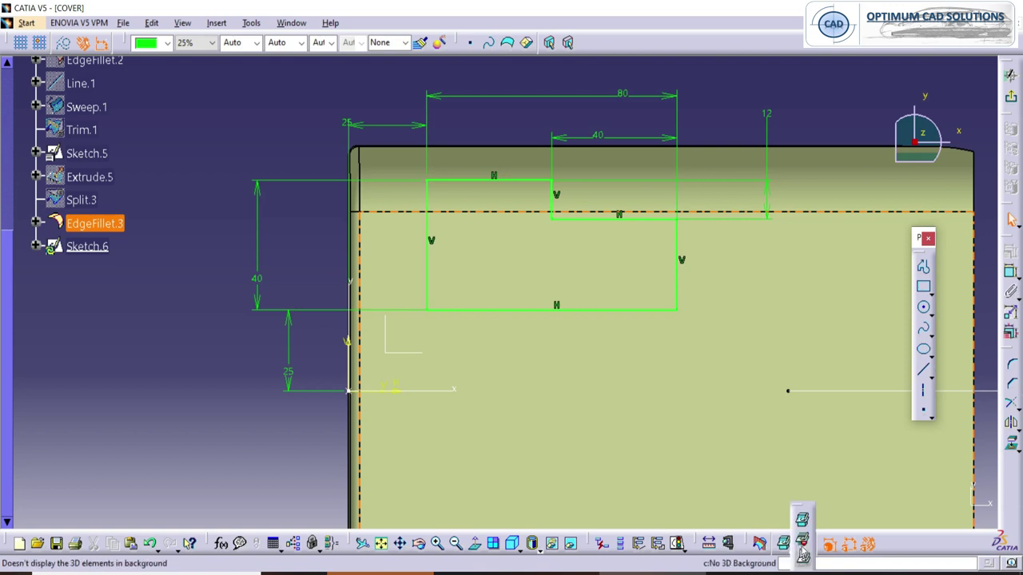
pyautogui.click(801, 557)
# Round the profile's lower-left corner with a 15 mm radius.
pyautogui.click(1011, 364)
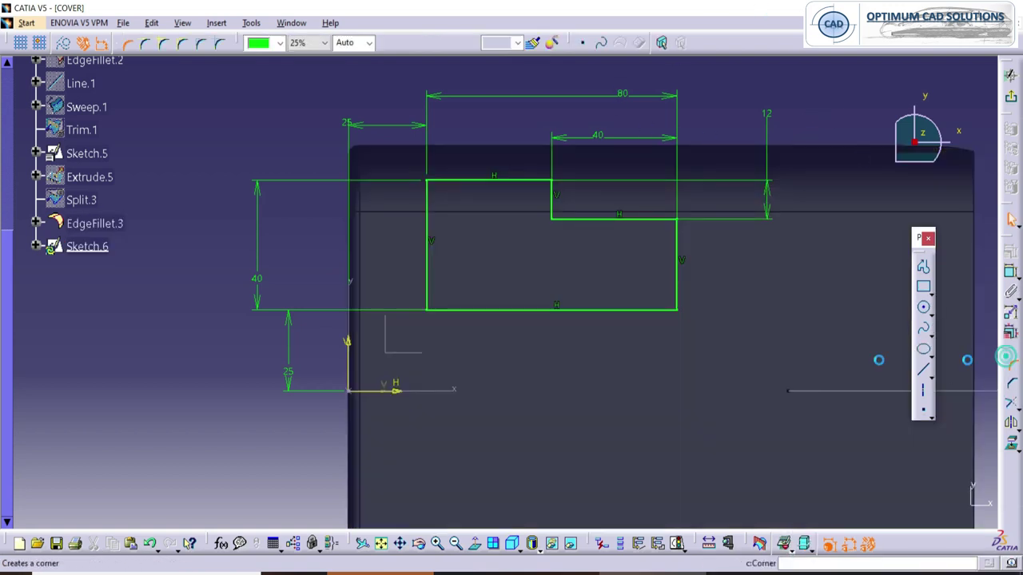
pyautogui.click(453, 304)
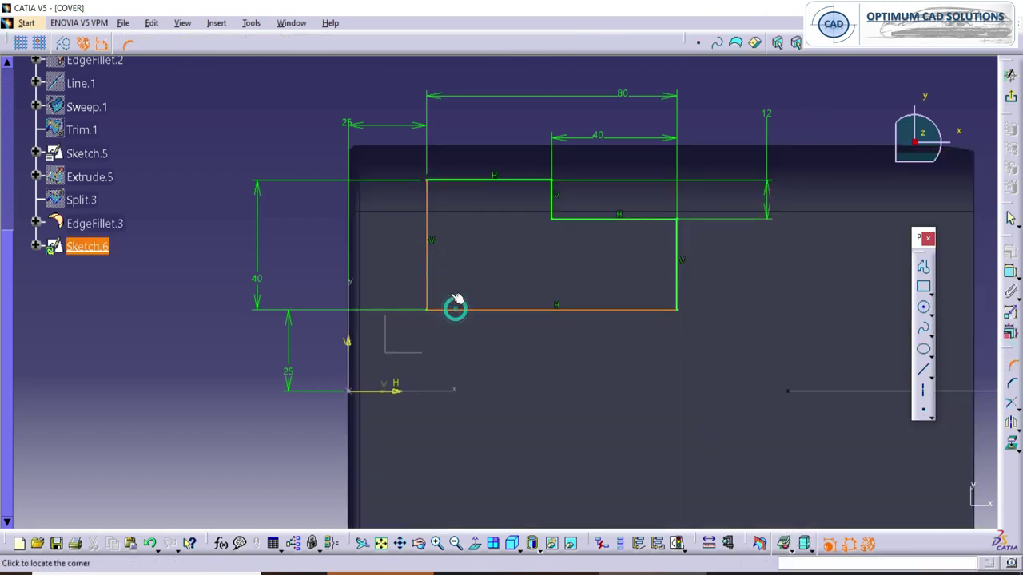
pyautogui.click(450, 291)
pyautogui.doubleClick(451, 285)
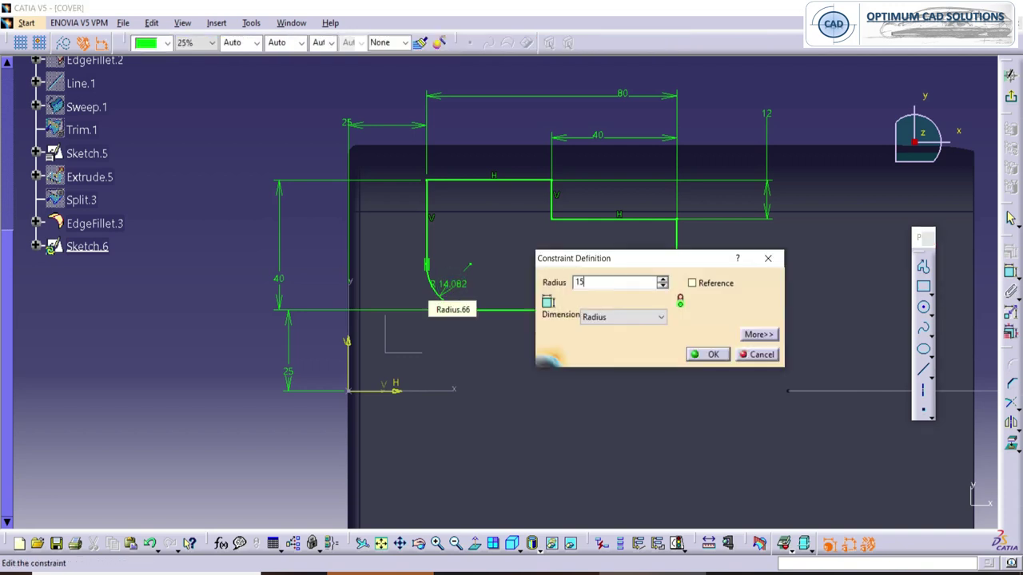
pyautogui.press('Return')
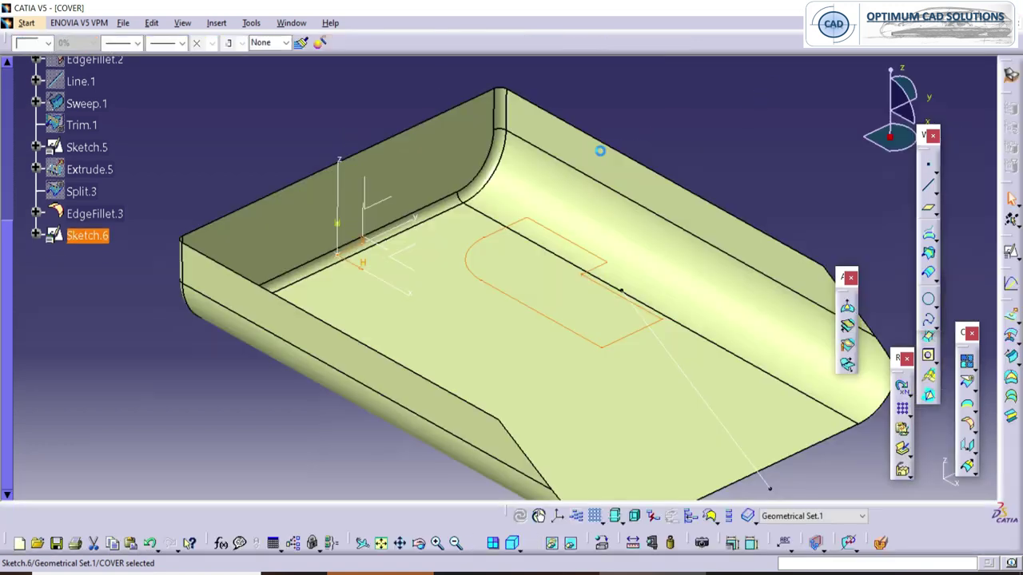
# Hide Sketch.5, the oblique line near the cover's open end.
pyautogui.click(681, 130)
pyautogui.moveTo(545, 271); pyautogui.dragTo(629, 383, button='middle')
pyautogui.rightClick(631, 364)
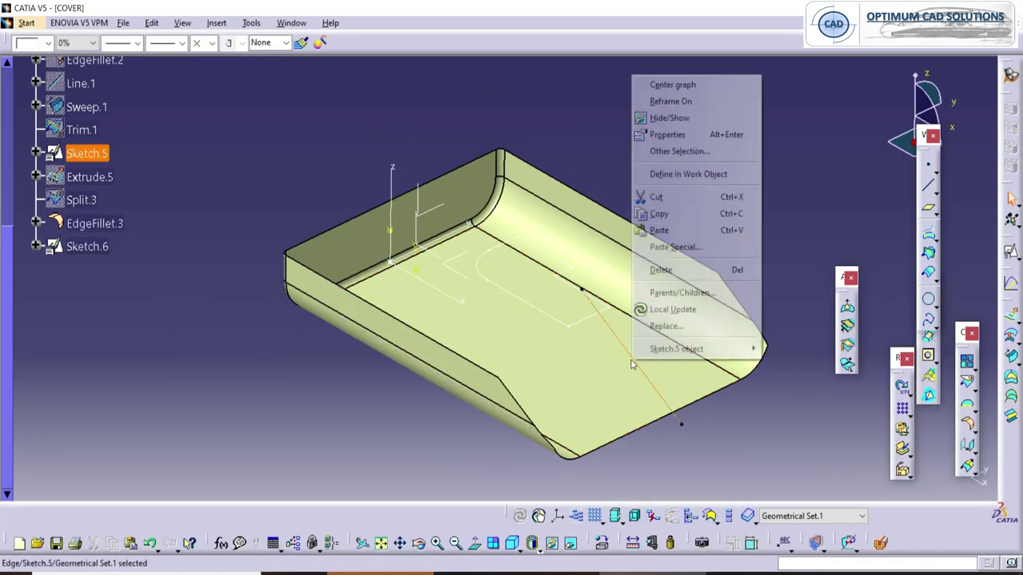
pyautogui.click(676, 117)
pyautogui.moveTo(728, 270)
pyautogui.mouseDown(button='middle')
pyautogui.moveTo(732, 303)
pyautogui.moveTo(626, 267)
pyautogui.moveTo(600, 333)
pyautogui.moveTo(612, 329)
pyautogui.mouseUp(button='middle')
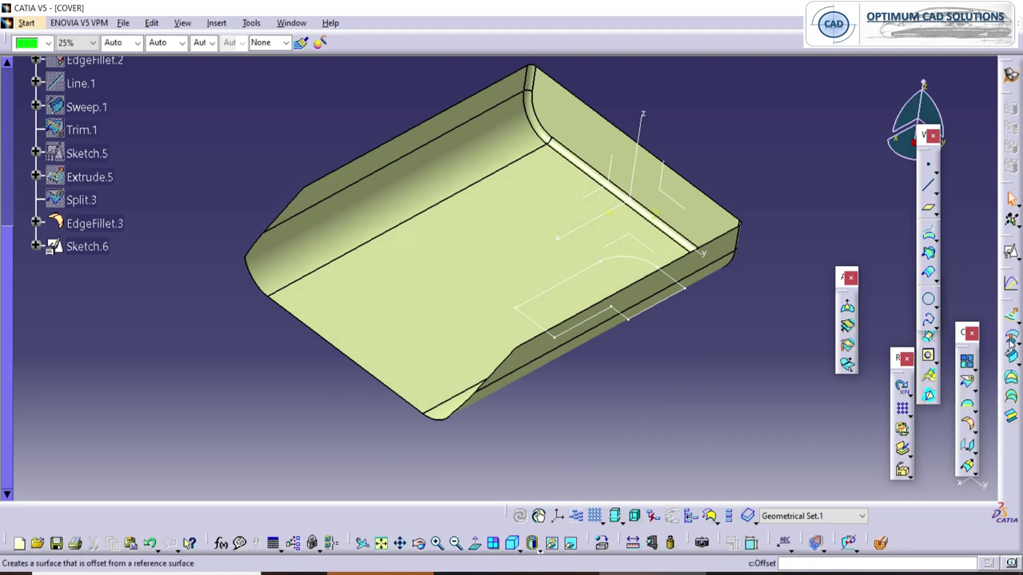
# Define a line-profile sweep with draft direction, using Sketch.6 as guide curve, the XY plane as draft direction and a 1° angle.
pyautogui.click(1011, 358)
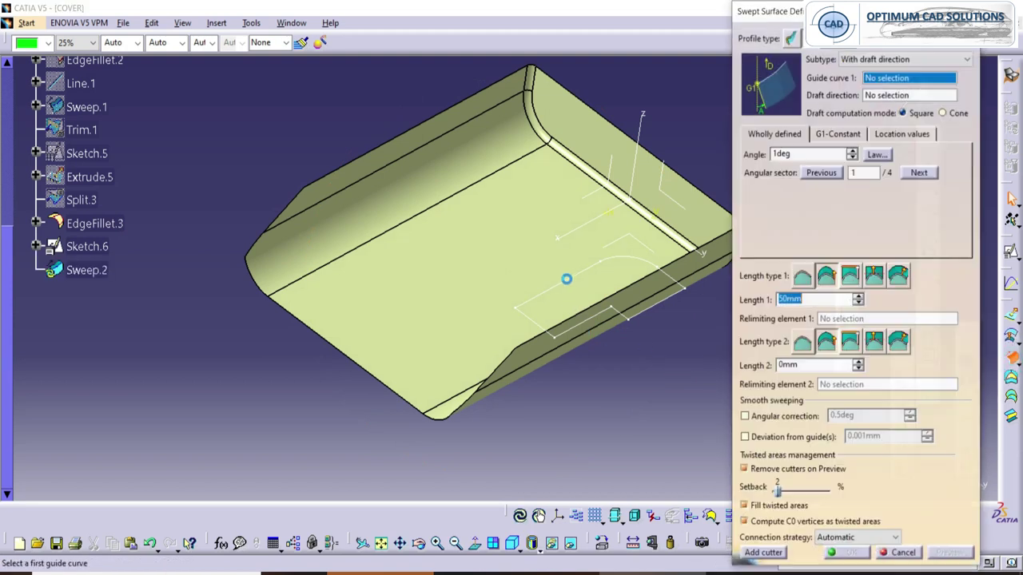
pyautogui.click(571, 279)
pyautogui.moveTo(626, 326); pyautogui.dragTo(591, 319, button='middle')
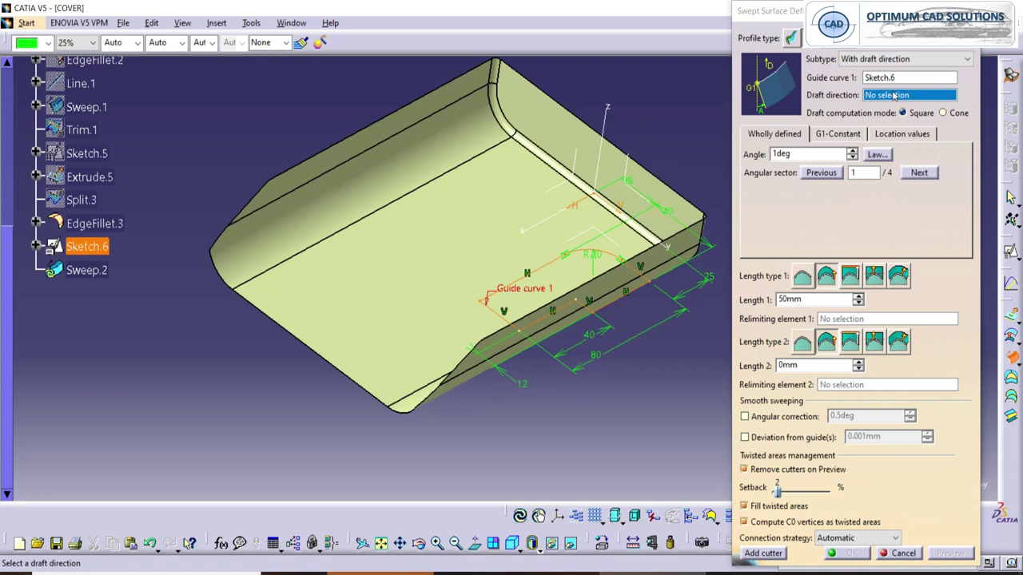
pyautogui.rightClick(889, 95)
pyautogui.click(602, 232)
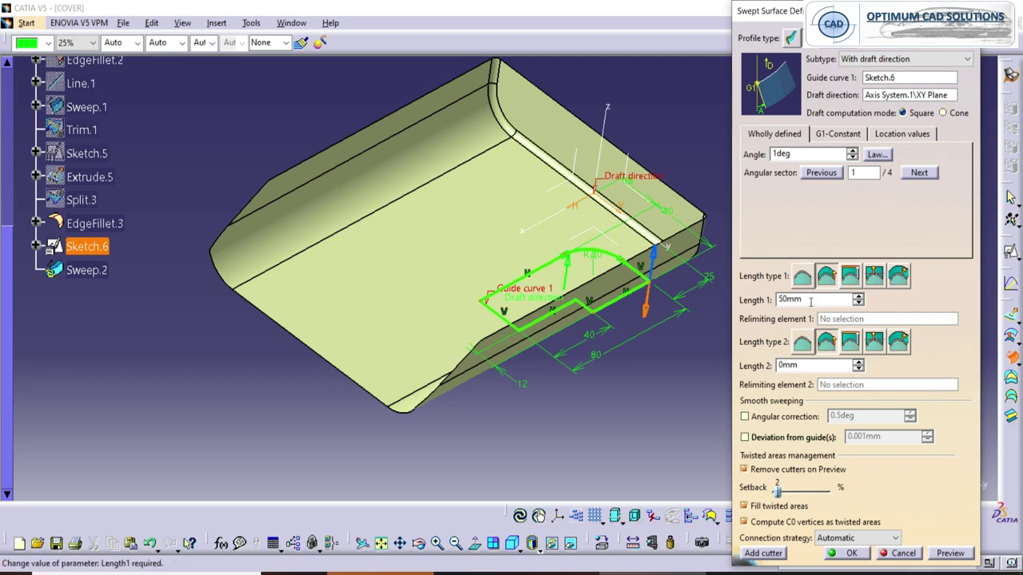
# Create the sweep 25 mm long with the solution that rises into the cover, and hide Sketch.6.
pyautogui.click(949, 554)
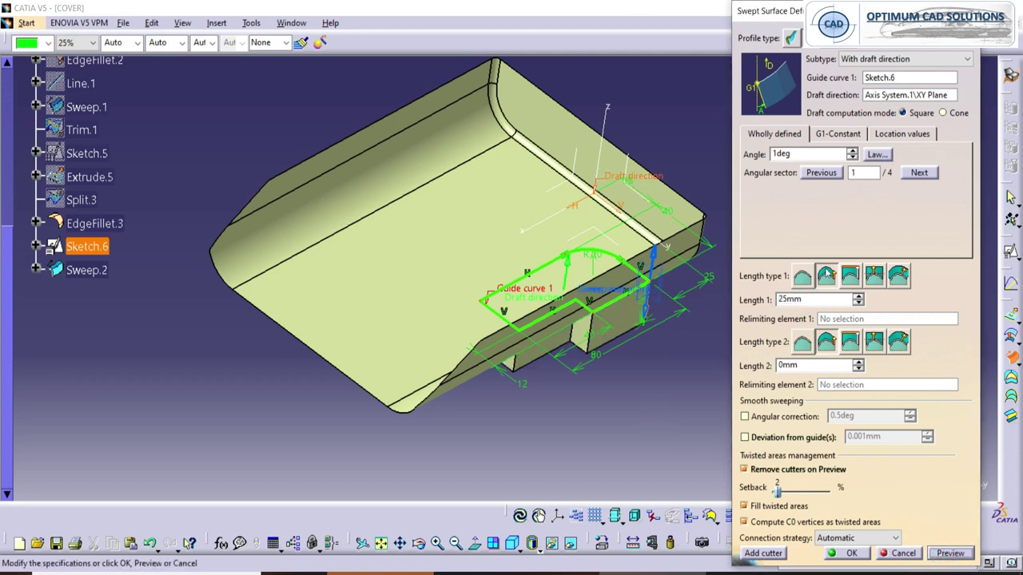
pyautogui.click(643, 320)
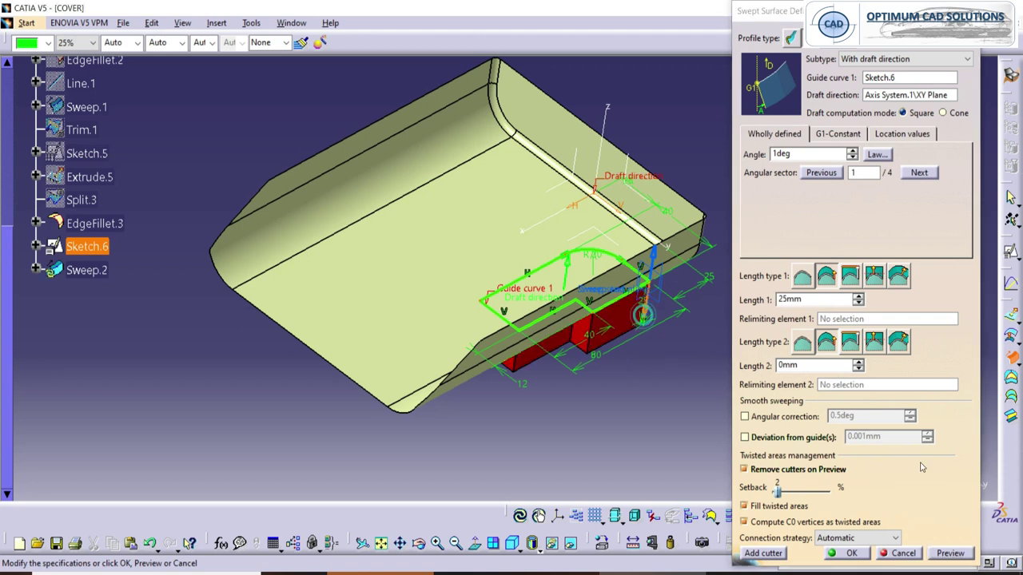
pyautogui.click(945, 554)
pyautogui.keyDown('ctrl'); pyautogui.moveTo(548, 375); pyautogui.dragTo(374, 291, button='middle'); pyautogui.keyUp('ctrl')
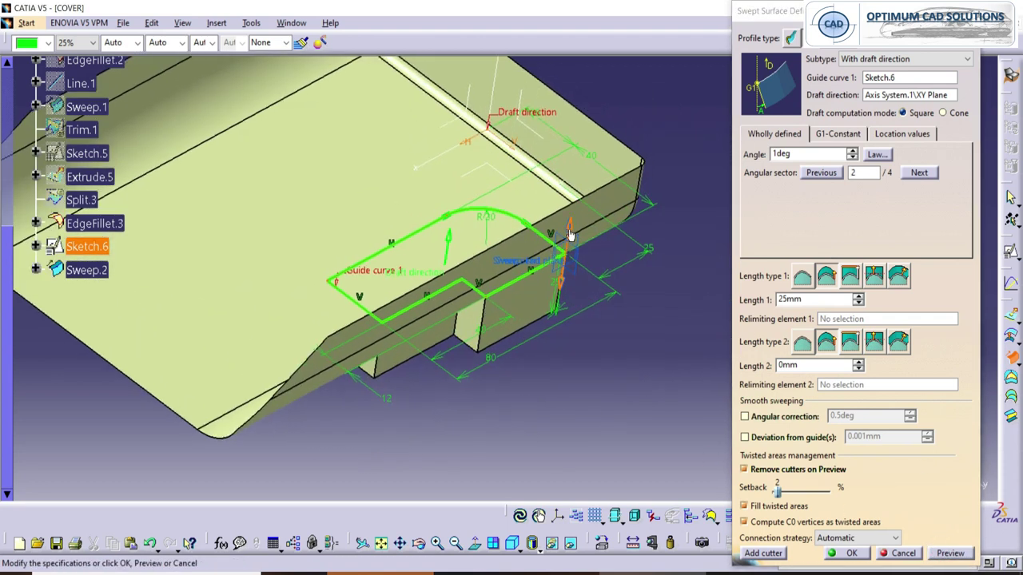
pyautogui.click(570, 233)
pyautogui.click(949, 553)
pyautogui.moveTo(384, 434)
pyautogui.mouseDown(button='middle')
pyautogui.moveTo(567, 359)
pyautogui.moveTo(374, 172)
pyautogui.moveTo(432, 225)
pyautogui.moveTo(479, 219)
pyautogui.moveTo(491, 201)
pyautogui.moveTo(485, 111)
pyautogui.mouseUp(button='middle')
pyautogui.moveTo(477, 295)
pyautogui.mouseDown(button='middle')
pyautogui.moveTo(491, 201)
pyautogui.moveTo(492, 370)
pyautogui.moveTo(523, 144)
pyautogui.mouseUp(button='middle')
pyautogui.click(842, 554)
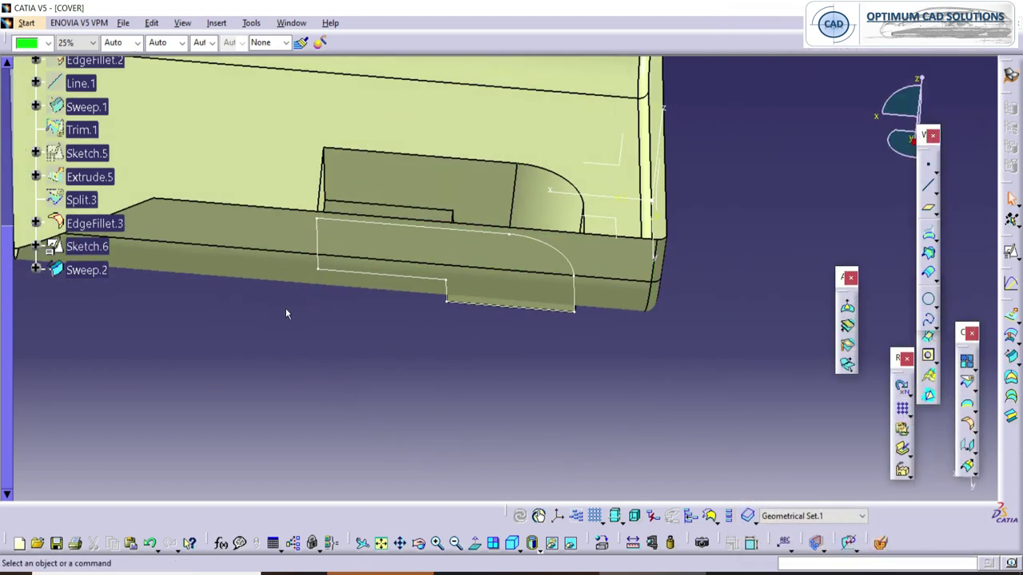
pyautogui.rightClick(332, 270)
pyautogui.press('h')
# Round the five sharp vertical corner edges of the swept pocket wall with a 3 mm edge fillet.
pyautogui.moveTo(435, 328)
pyautogui.mouseDown(button='middle')
pyautogui.moveTo(477, 390)
pyautogui.moveTo(547, 194)
pyautogui.moveTo(360, 221)
pyautogui.mouseUp(button='middle')
pyautogui.moveTo(319, 256); pyautogui.dragTo(446, 347, button='middle')
pyautogui.click(969, 426)
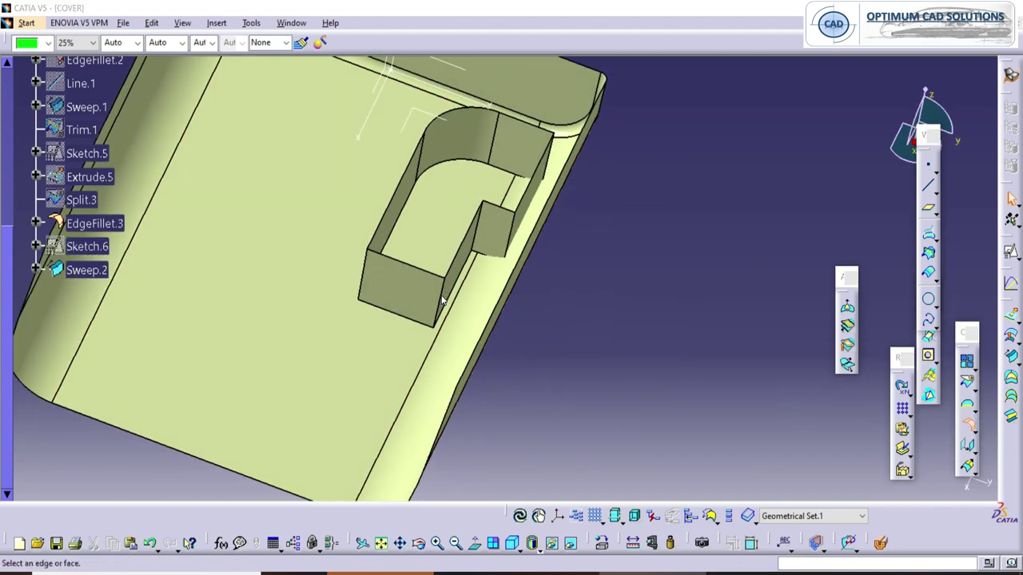
pyautogui.click(442, 299)
pyautogui.click(480, 226)
pyautogui.click(480, 223)
pyautogui.click(481, 222)
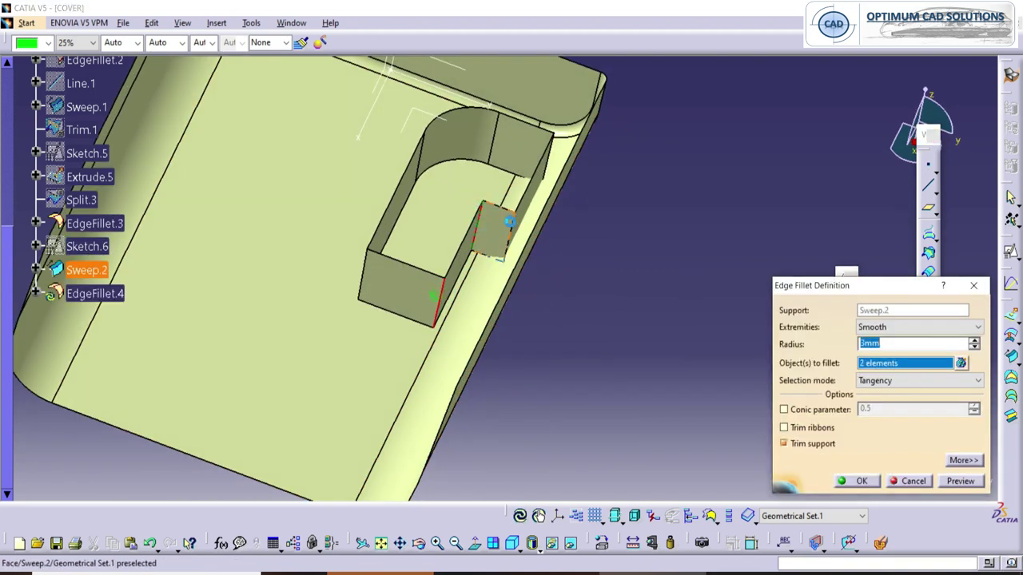
pyautogui.click(552, 158)
pyautogui.click(631, 246)
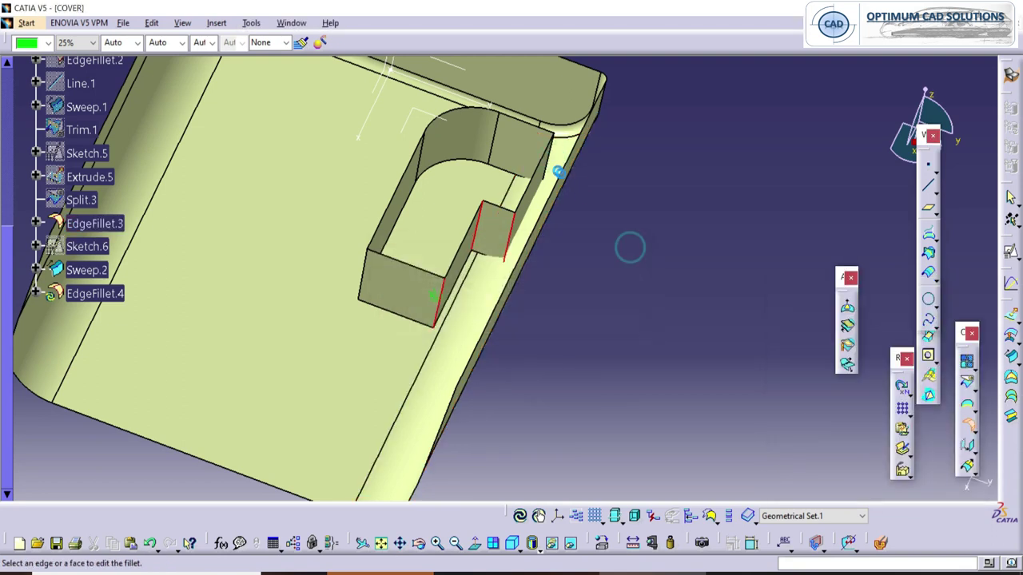
pyautogui.click(557, 163)
pyautogui.click(359, 279)
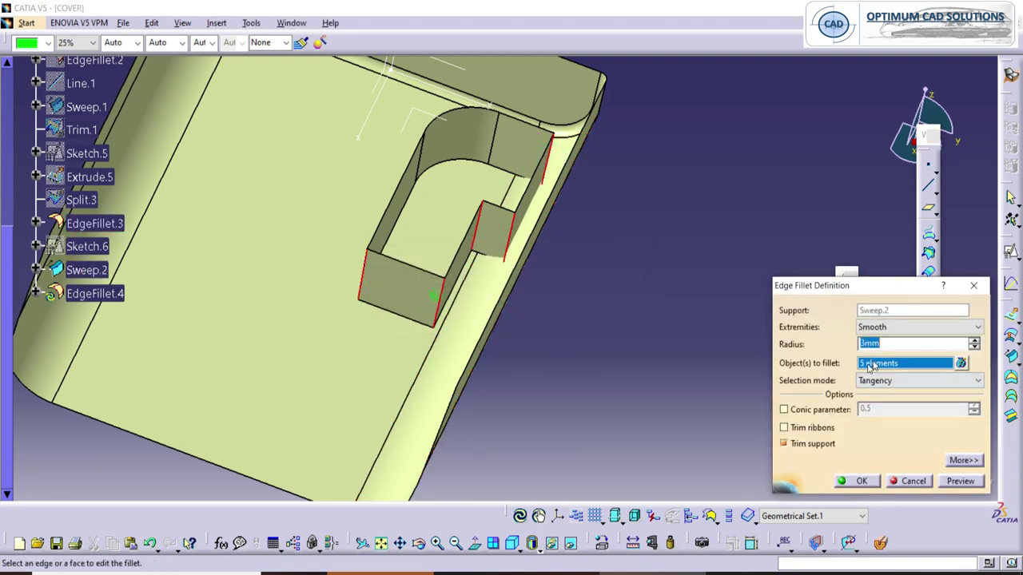
pyautogui.press('Return')
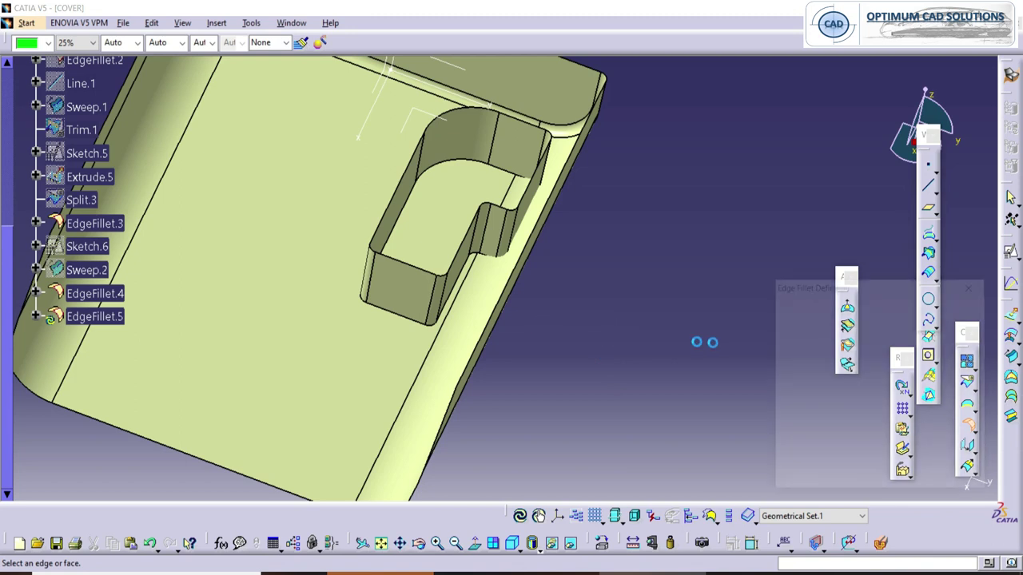
pyautogui.press('Escape')
# Trim the cover surface and the filleted pocket wall against each other, leaving an opening in the floor inside the wall.
pyautogui.moveTo(705, 342); pyautogui.dragTo(857, 360, button='middle')
pyautogui.moveTo(691, 361); pyautogui.dragTo(630, 330, button='middle')
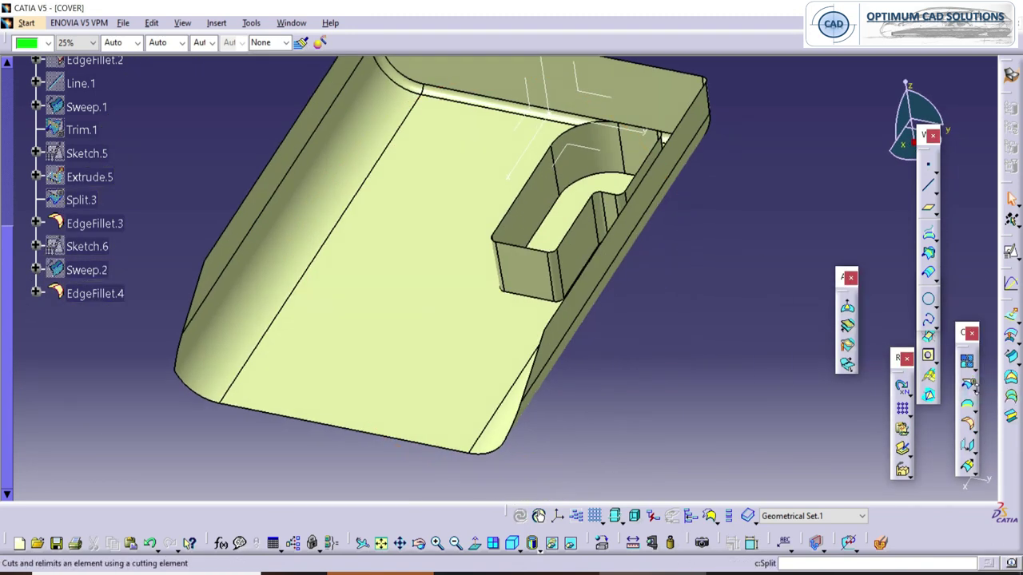
pyautogui.click(432, 294)
pyautogui.click(533, 263)
pyautogui.moveTo(529, 212); pyautogui.dragTo(534, 254, button='middle')
pyautogui.moveTo(677, 162); pyautogui.dragTo(457, 164, button='middle')
pyautogui.moveTo(623, 103); pyautogui.dragTo(578, 247, button='middle')
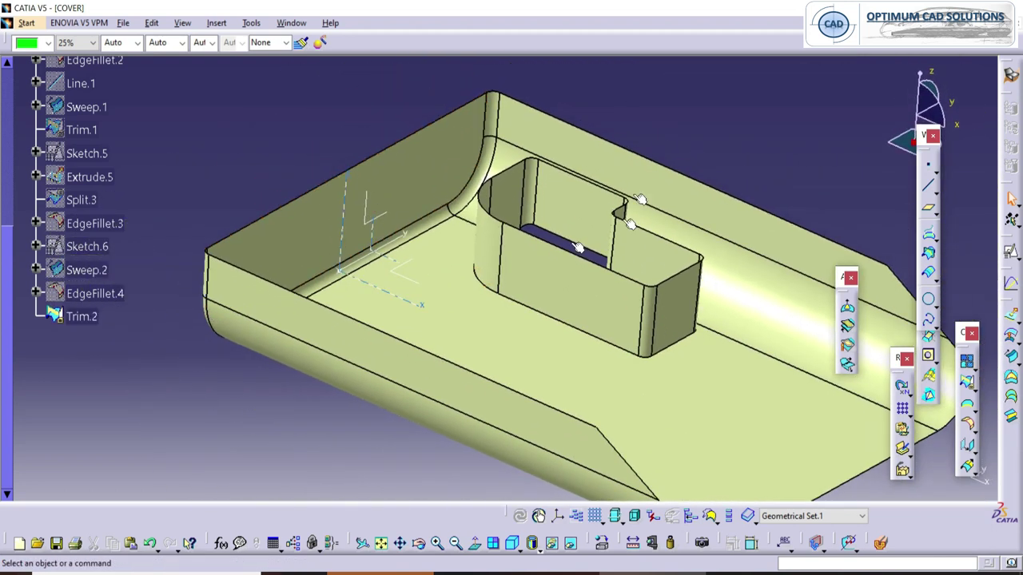
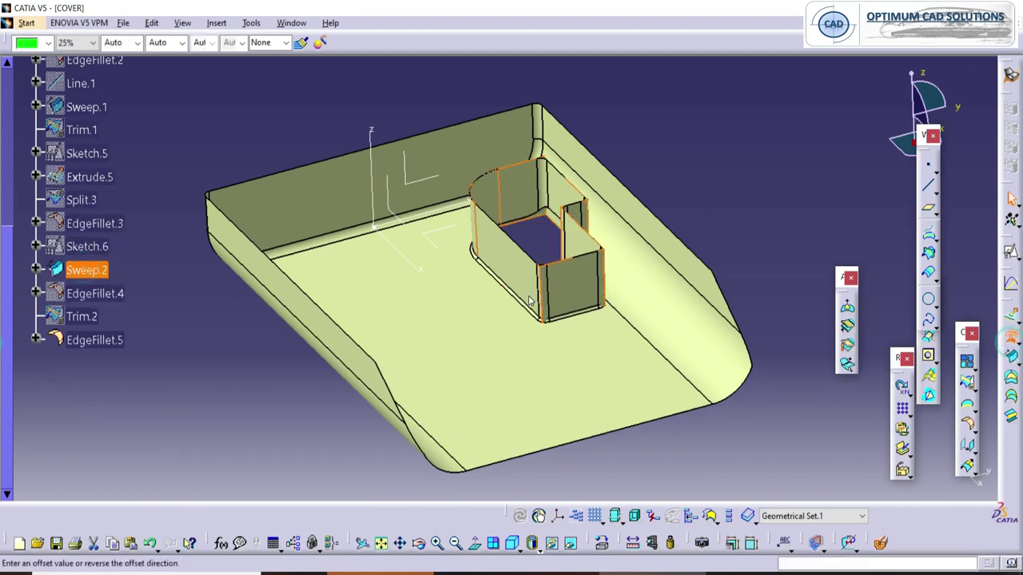
# Offset Sweep.2 by 10 mm toward the inside of the pocket and hide Sweep.2.
pyautogui.moveTo(492, 300); pyautogui.dragTo(503, 274, button='middle')
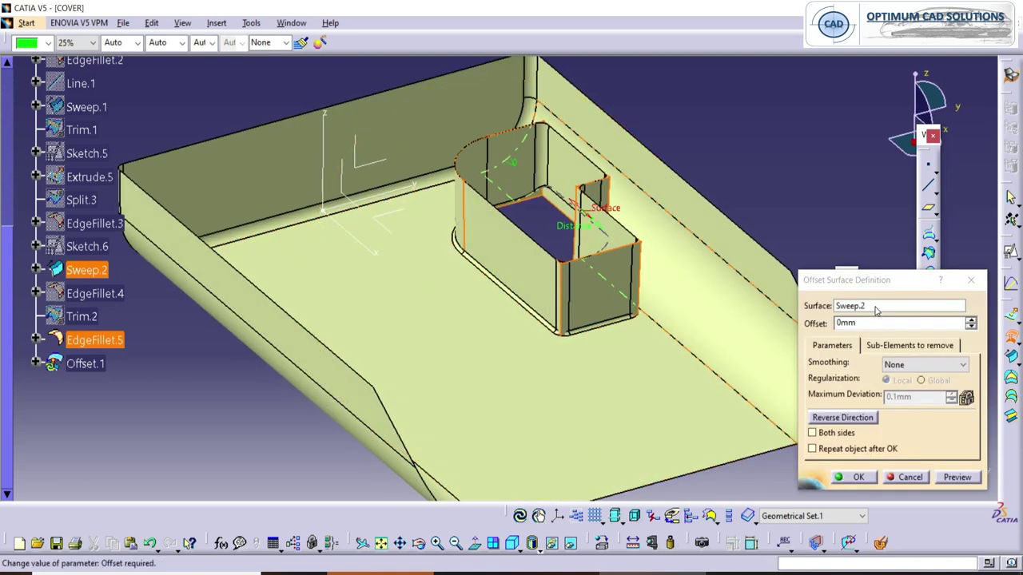
pyautogui.click(971, 281)
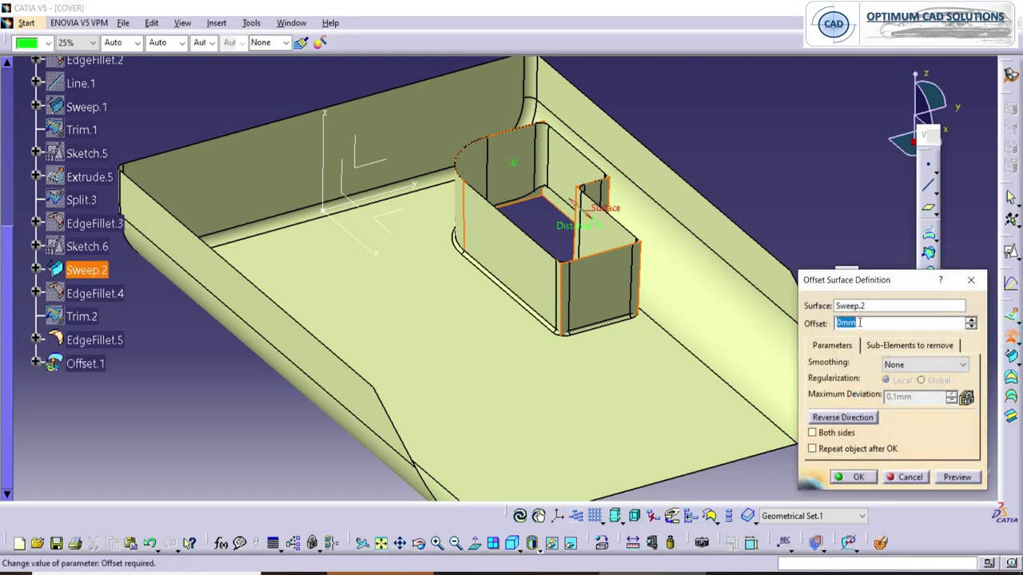
pyautogui.click(951, 480)
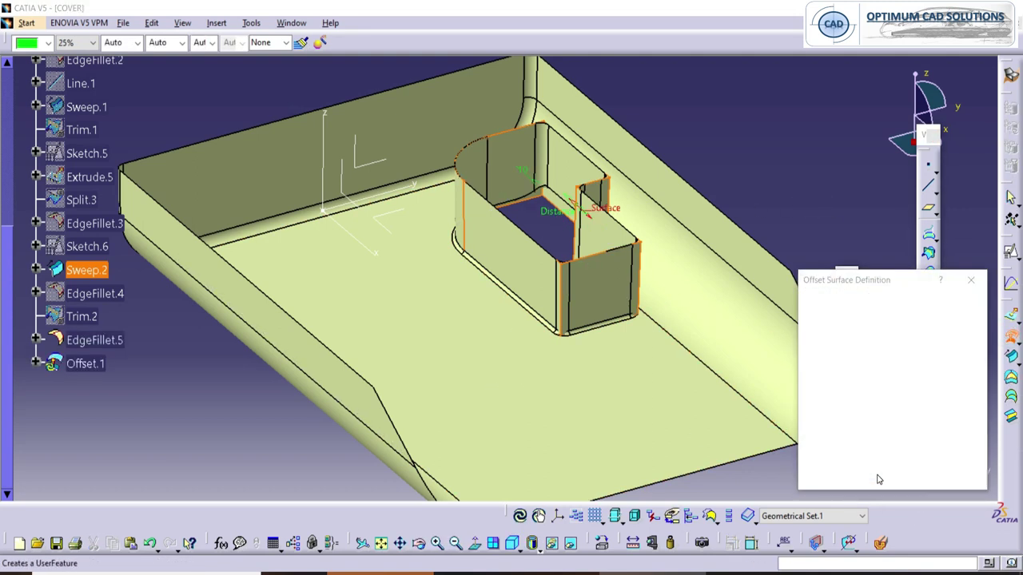
pyautogui.click(859, 478)
pyautogui.moveTo(719, 194); pyautogui.dragTo(654, 333, button='middle')
pyautogui.rightClick(89, 269)
pyautogui.click(112, 310)
# Extract the boundary along the pocket wall's upper rim and close it with a fill surface.
pyautogui.moveTo(471, 184); pyautogui.dragTo(552, 260, button='middle')
pyautogui.moveTo(695, 372); pyautogui.dragTo(665, 352, button='middle')
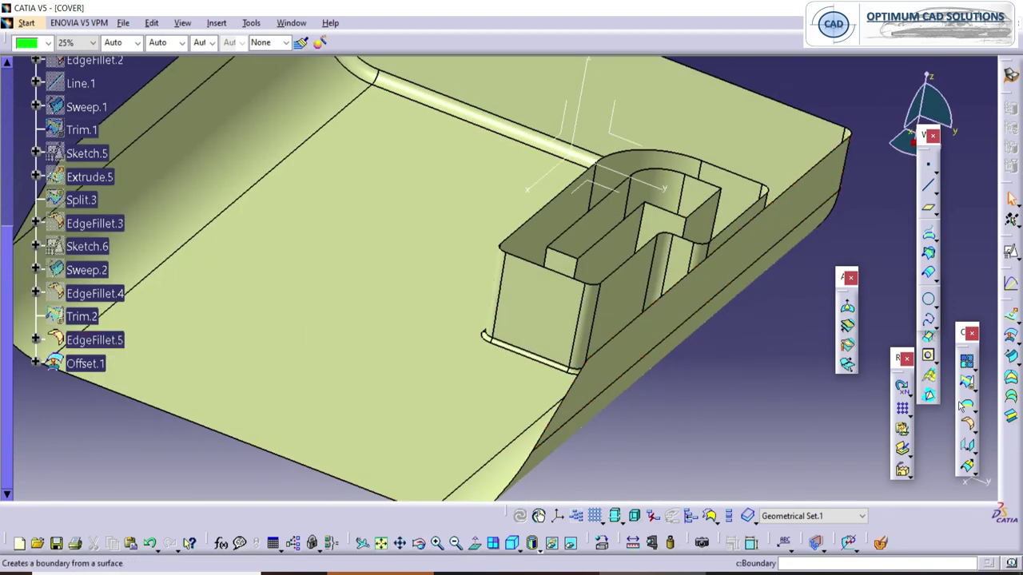
pyautogui.click(521, 227)
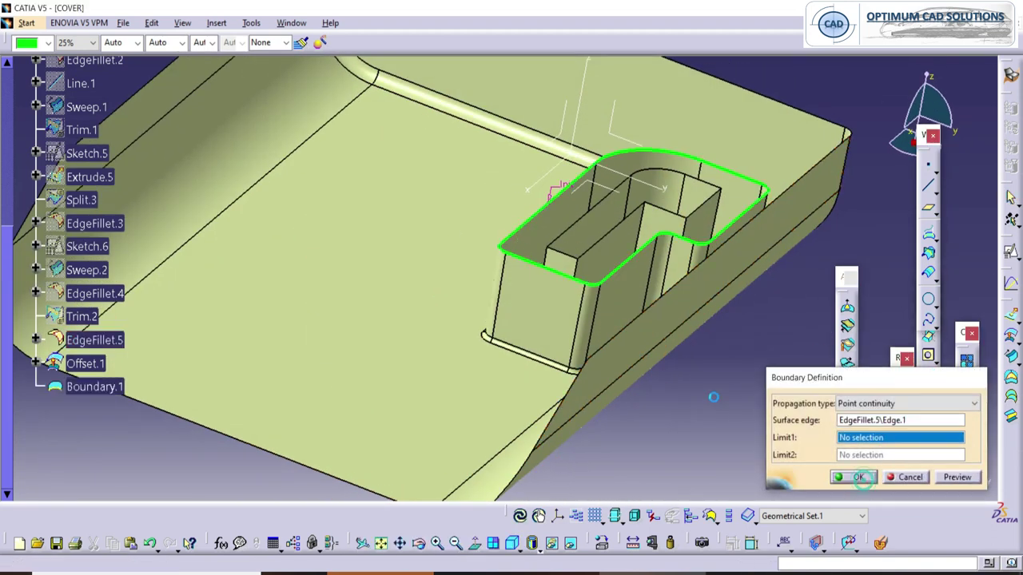
pyautogui.click(858, 477)
pyautogui.click(526, 224)
pyautogui.click(857, 477)
# Split Fill.1 with Offset.1, keeping the outer rim portion, and hide Offset.1.
pyautogui.moveTo(706, 379); pyautogui.dragTo(792, 403, button='middle')
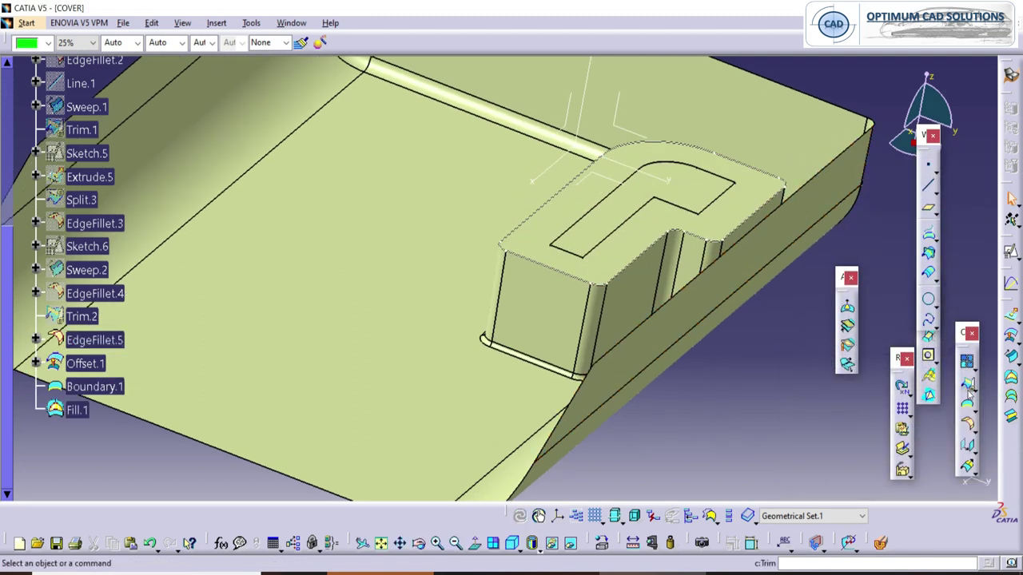
pyautogui.click(989, 403)
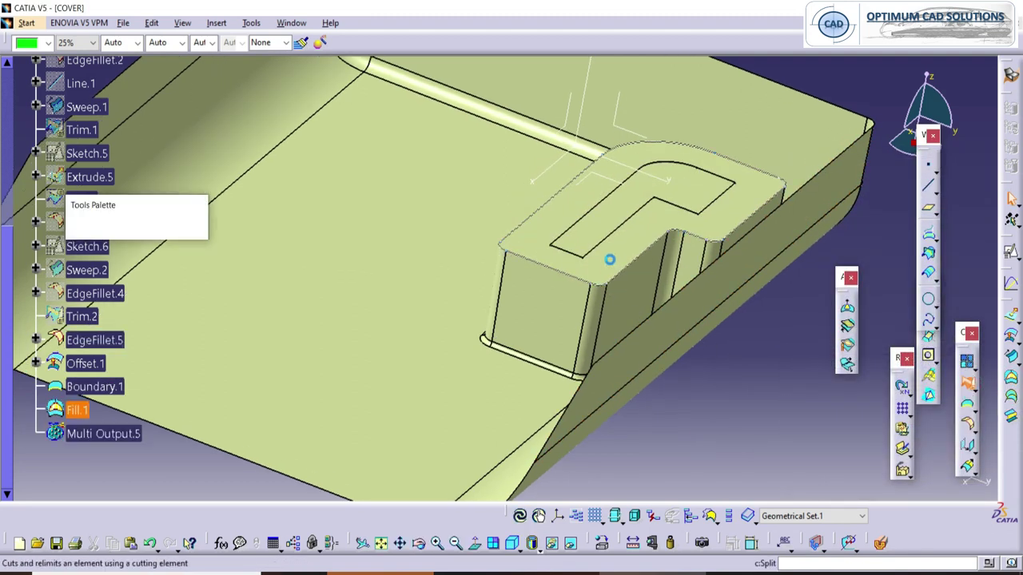
pyautogui.click(612, 251)
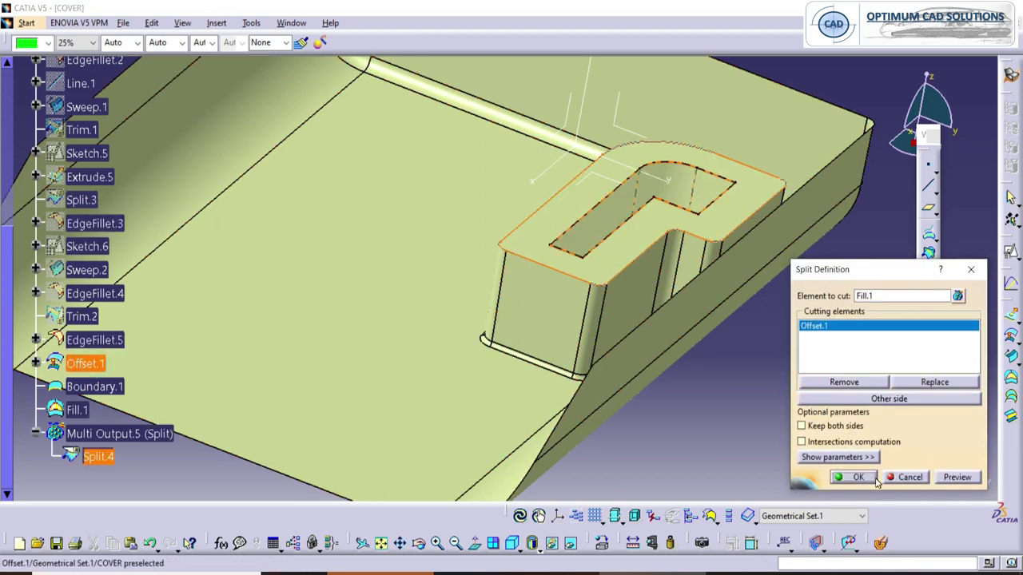
pyautogui.click(856, 477)
pyautogui.moveTo(572, 232); pyautogui.dragTo(644, 238, button='middle')
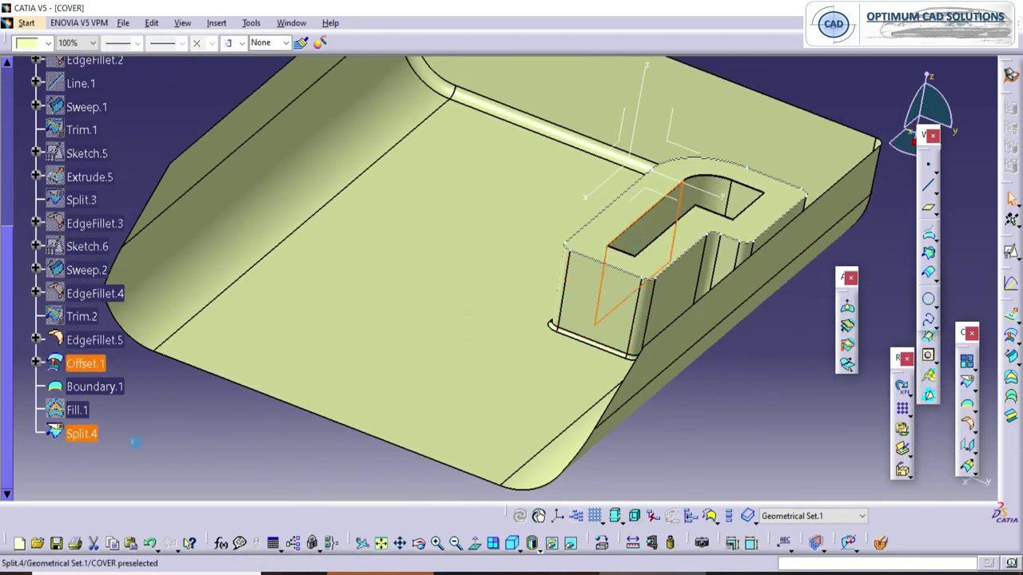
pyautogui.rightClick(82, 368)
pyautogui.click(120, 121)
# Set the distance of Offset.1 to 7 mm.
pyautogui.moveTo(562, 288); pyautogui.dragTo(496, 193, button='middle')
pyautogui.moveTo(471, 253); pyautogui.dragTo(319, 303, button='middle')
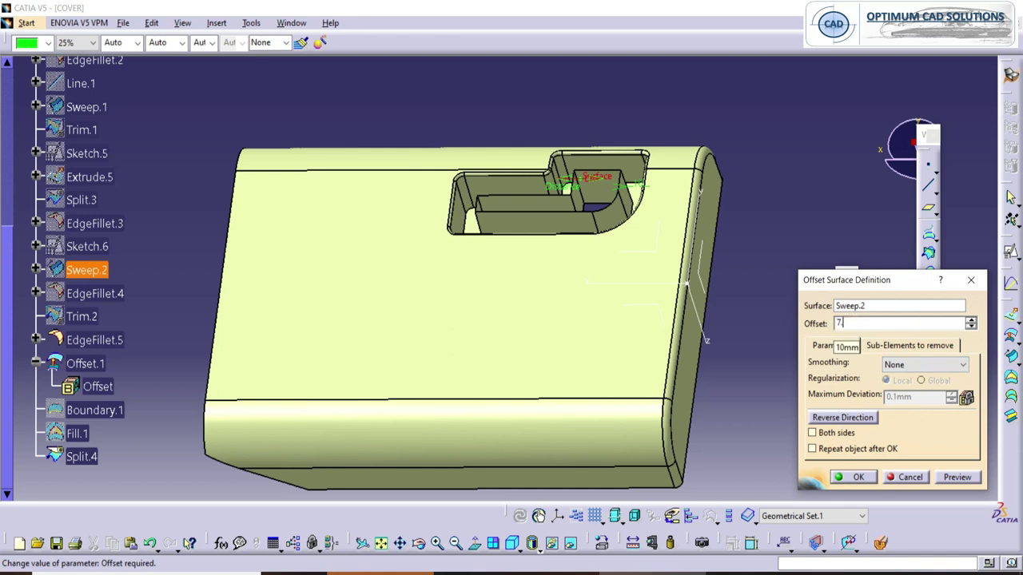
pyautogui.press('Return')
pyautogui.moveTo(480, 334); pyautogui.dragTo(620, 296, button='middle')
pyautogui.click(646, 121)
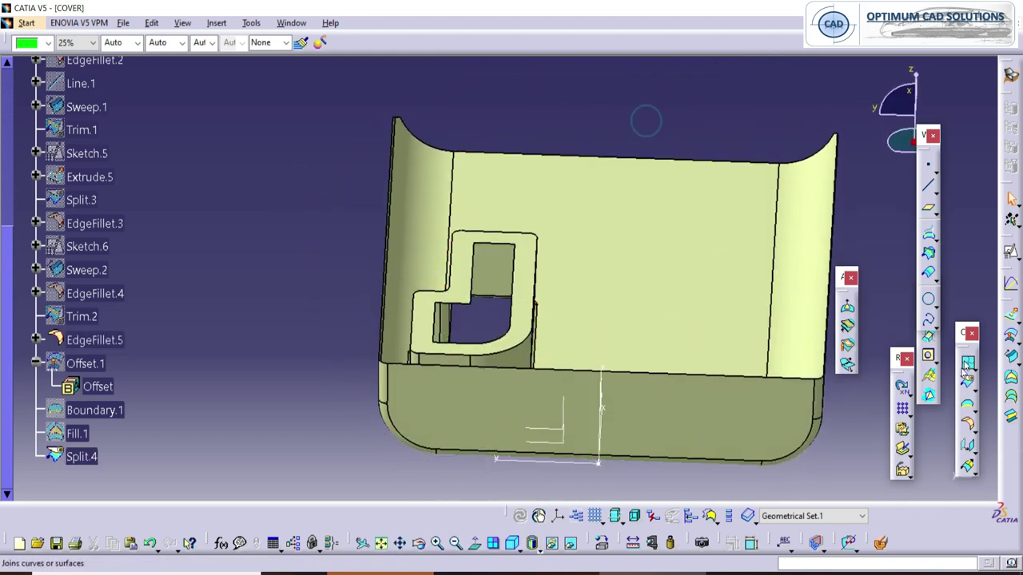
# Create a join from Split.4, the pocket's rim surface.
pyautogui.click(971, 426)
pyautogui.press('Escape')
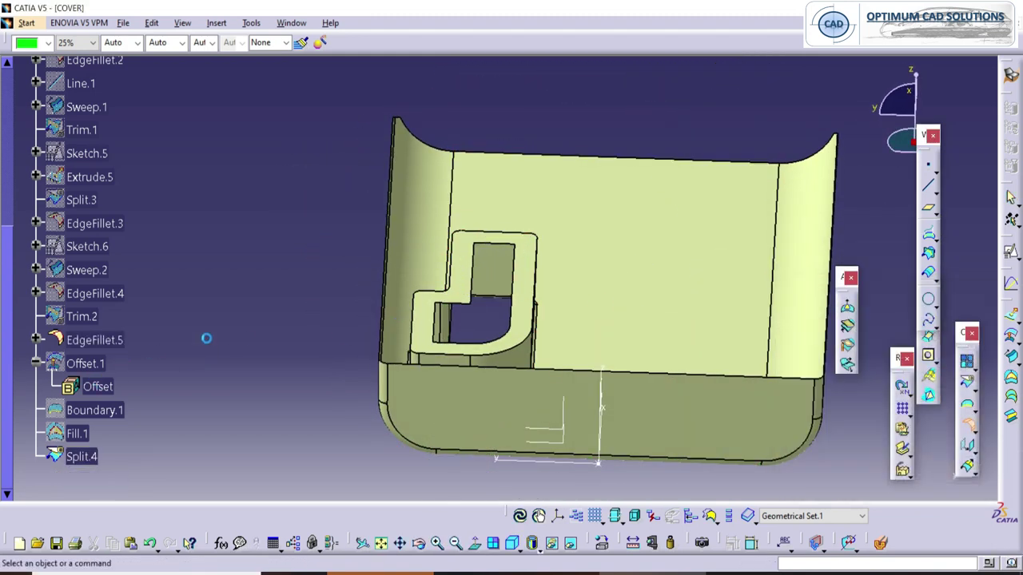
pyautogui.click(967, 362)
pyautogui.click(522, 284)
pyautogui.click(576, 272)
pyautogui.click(853, 478)
# Hide EdgeFillet.5 to check which surfaces the new join contains.
pyautogui.moveTo(502, 418); pyautogui.dragTo(192, 391, button='middle')
pyautogui.click(80, 391)
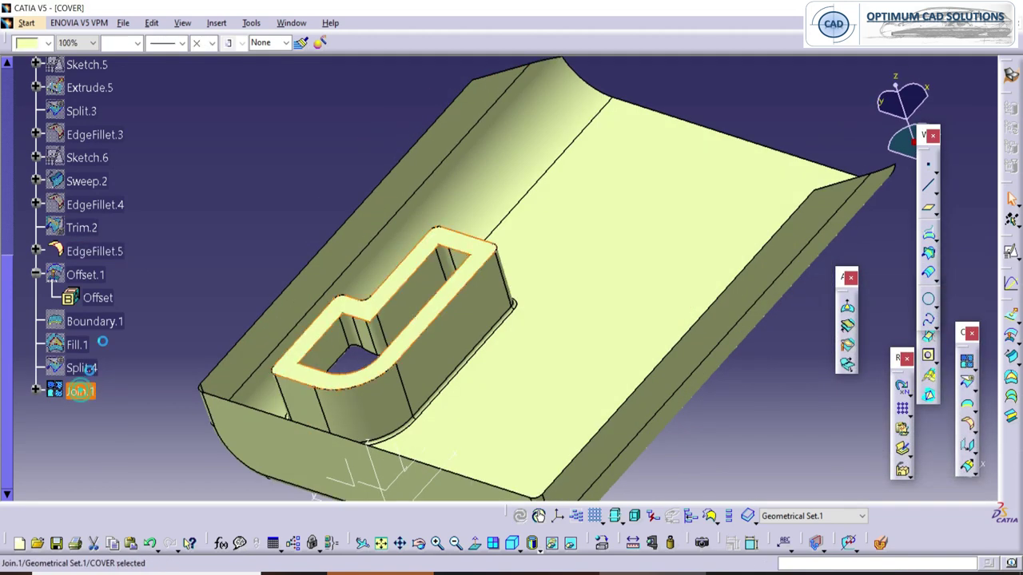
pyautogui.rightClick(111, 252)
pyautogui.press('h')
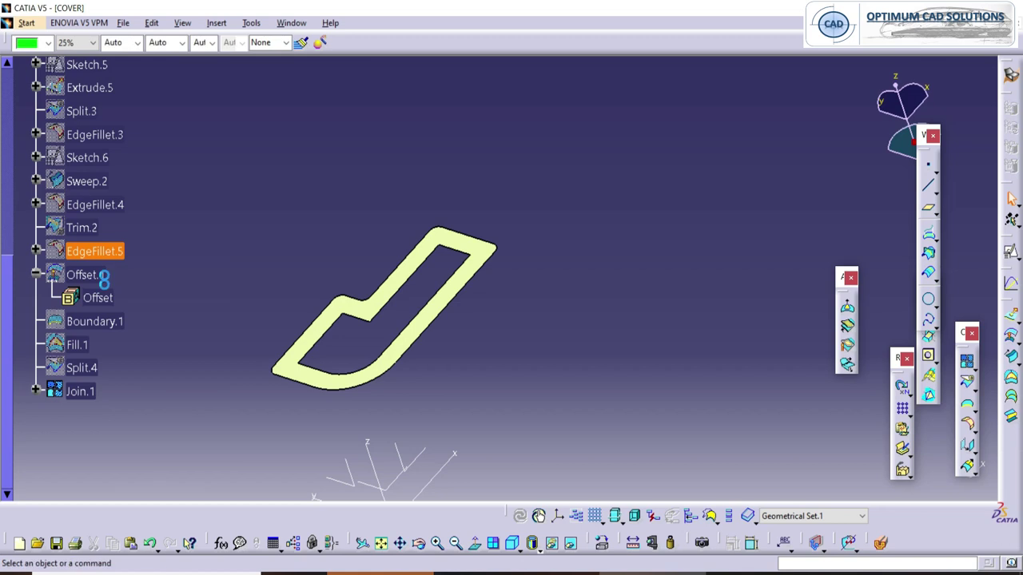
# Add EdgeFillet.5 to Join.1 alongside Split.4.
pyautogui.click(78, 391)
pyautogui.doubleClick(83, 393)
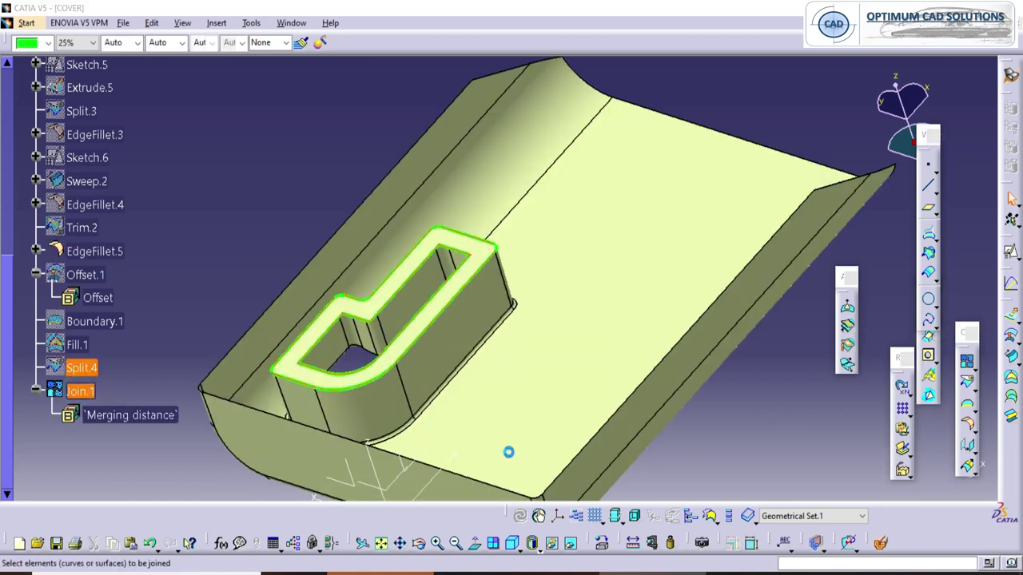
pyautogui.click(603, 349)
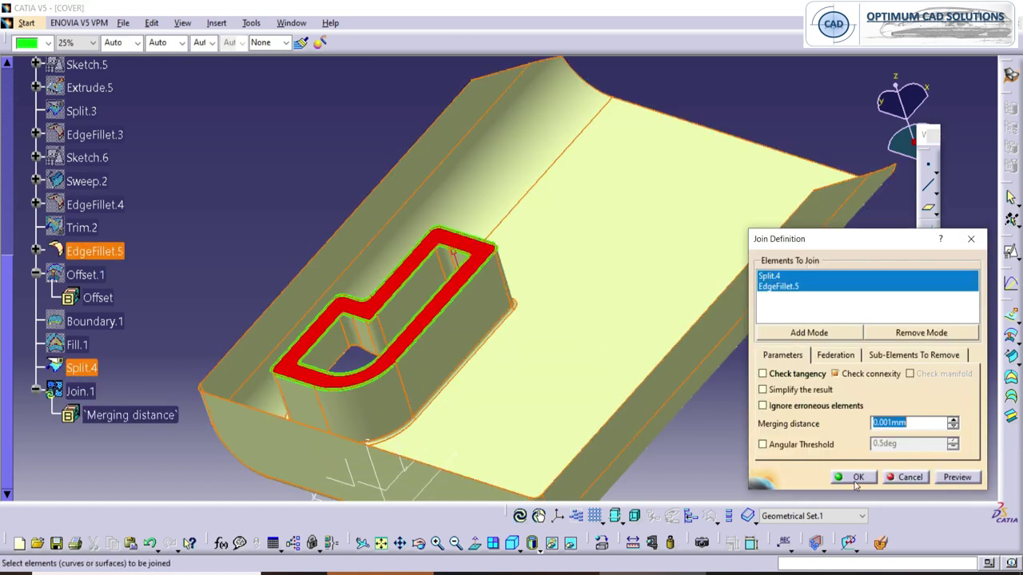
pyautogui.click(856, 479)
# Fillet the outer edge where the pocket's rim surface meets its walls on Join.1.
pyautogui.click(92, 387)
pyautogui.moveTo(376, 248); pyautogui.dragTo(415, 343, button='middle')
pyautogui.click(927, 232)
pyautogui.click(469, 280)
pyautogui.press('Return')
pyautogui.click(804, 180)
# Offset EdgeFillet.6, the complete cover surface, by 2 mm toward the inside of the cover.
pyautogui.moveTo(804, 180); pyautogui.dragTo(496, 300, button='middle')
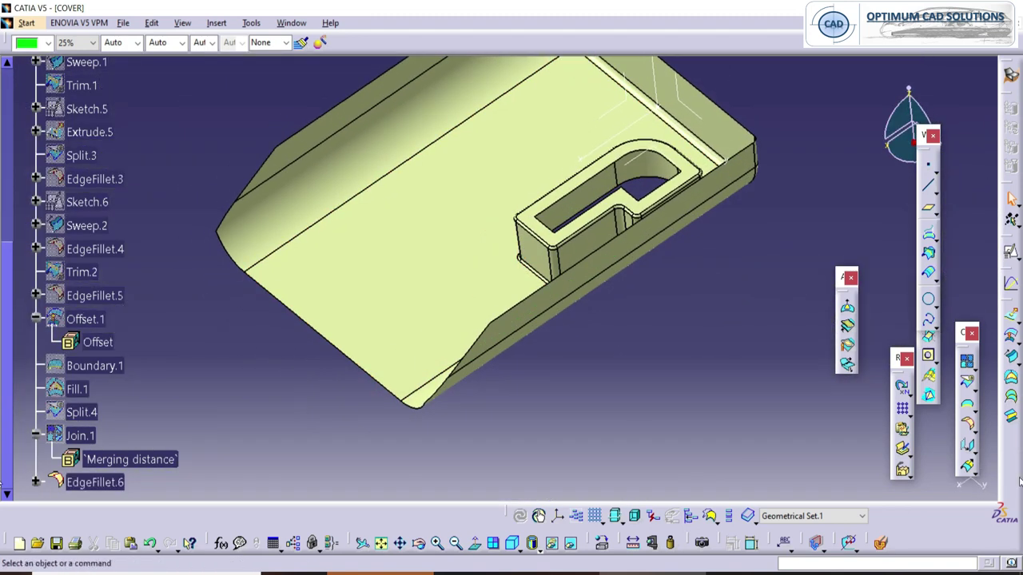
pyautogui.click(555, 293)
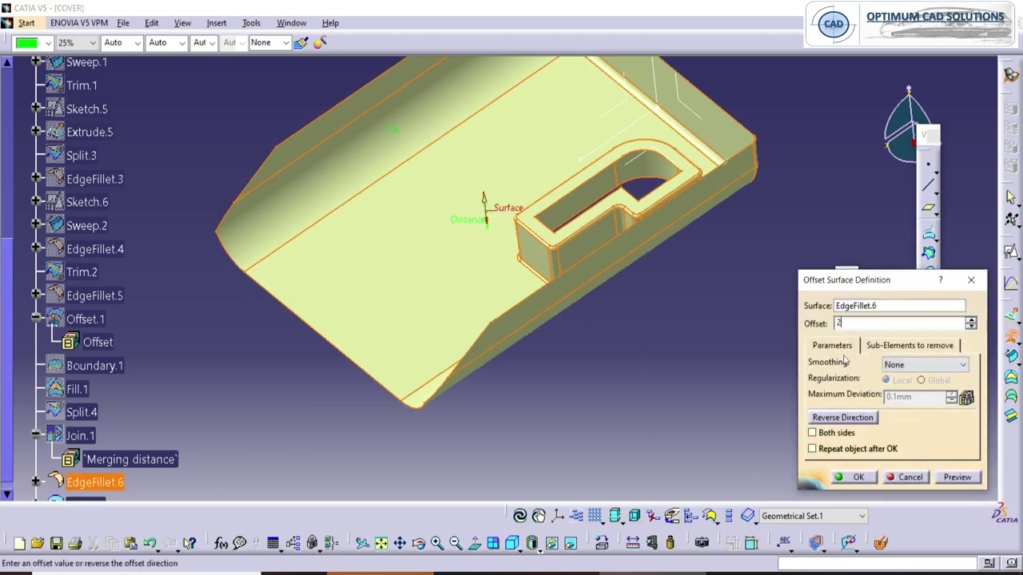
pyautogui.click(837, 478)
# Color the outer cover surface EdgeFillet.6 magenta.
pyautogui.moveTo(345, 400); pyautogui.dragTo(407, 312, button='middle')
pyautogui.scroll(-2, 258, 283)
pyautogui.rightClick(98, 393)
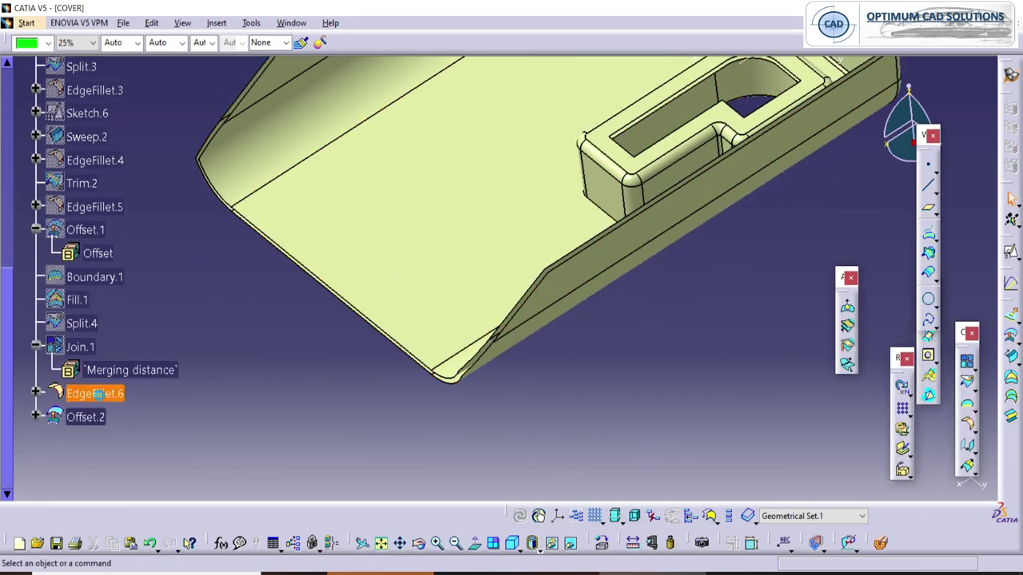
pyautogui.click(48, 43)
pyautogui.click(32, 193)
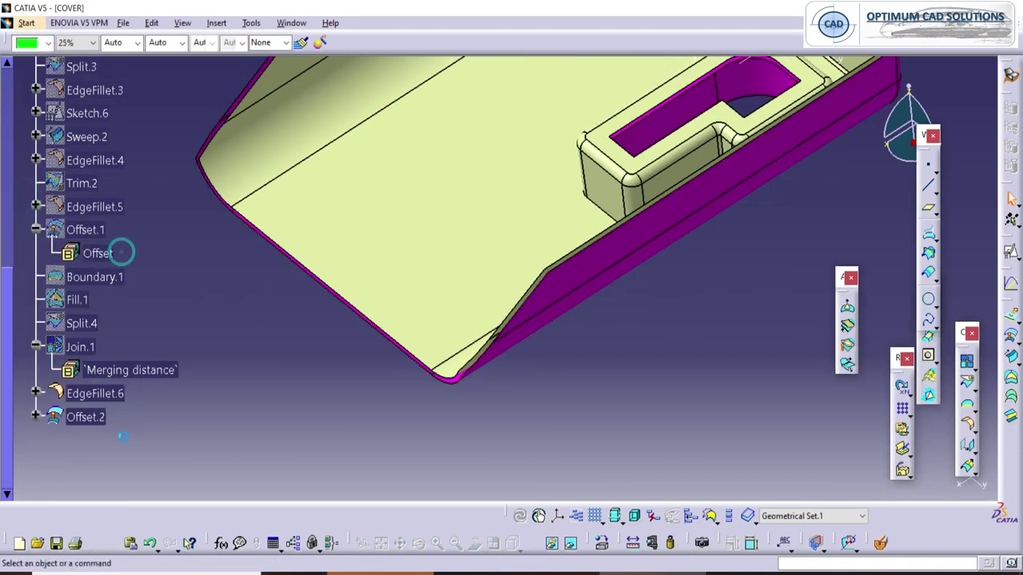
# Color the inner offset surface Offset.2 green.
pyautogui.click(86, 418)
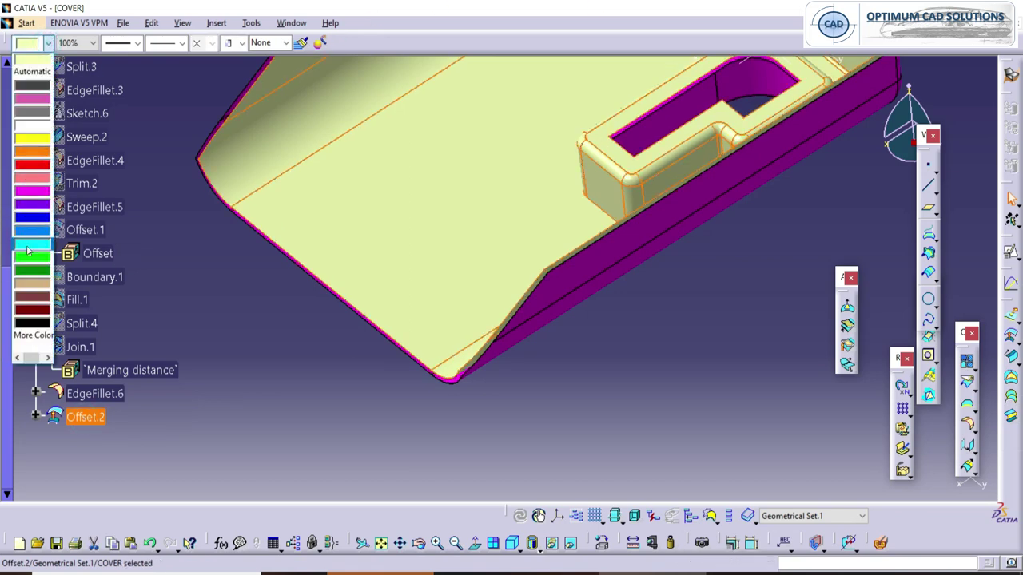
pyautogui.click(32, 257)
pyautogui.click(664, 315)
# Create point-continuity boundaries along the cover's outer open edge, one on EdgeFillet.6 and one on Offset.2.
pyautogui.moveTo(665, 315); pyautogui.dragTo(526, 318, button='middle')
pyautogui.moveTo(697, 298); pyautogui.dragTo(622, 373, button='middle')
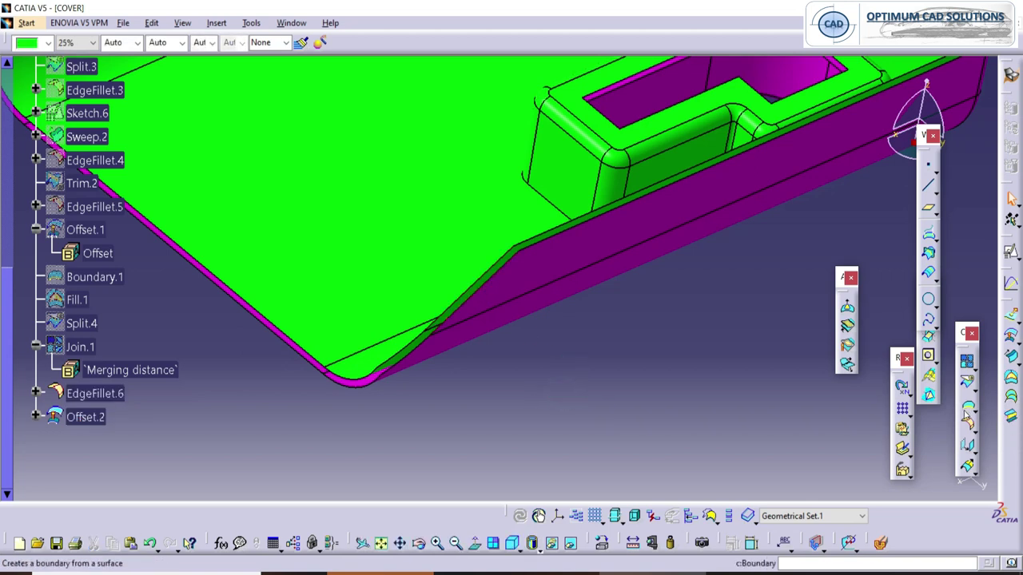
pyautogui.click(537, 236)
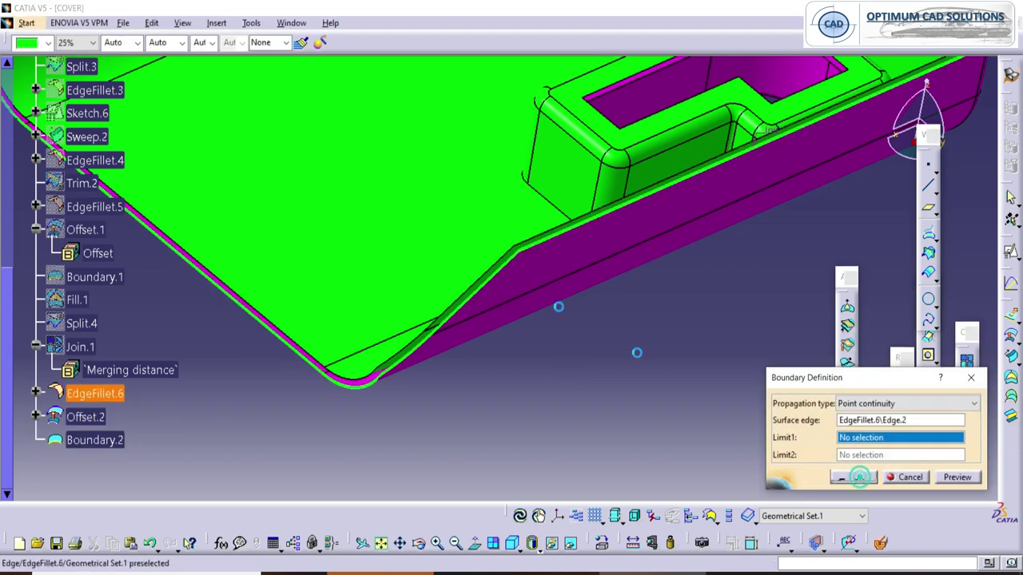
pyautogui.click(860, 477)
pyautogui.click(537, 237)
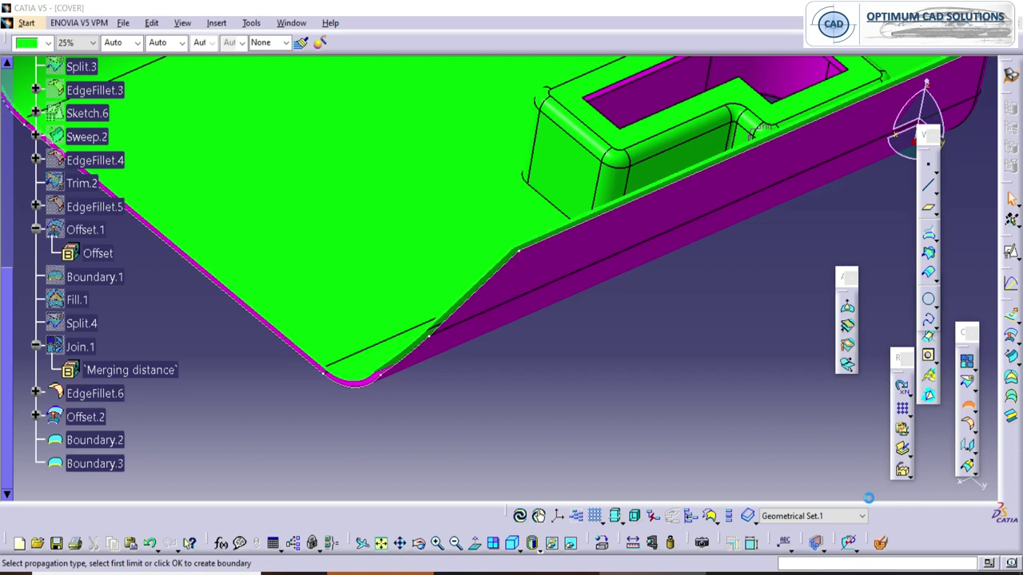
pyautogui.click(848, 479)
# Set up a multi-sections surface between Boundary.2 and Boundary.3 and couple their matching vertices at the bend of the sloped edge.
pyautogui.moveTo(547, 366); pyautogui.dragTo(562, 256, button='middle')
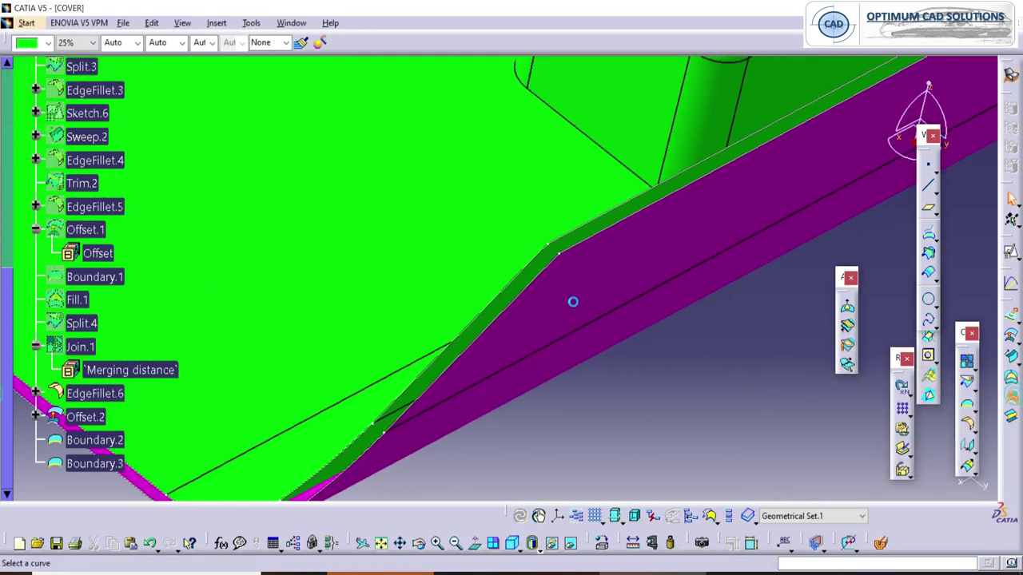
pyautogui.click(573, 232)
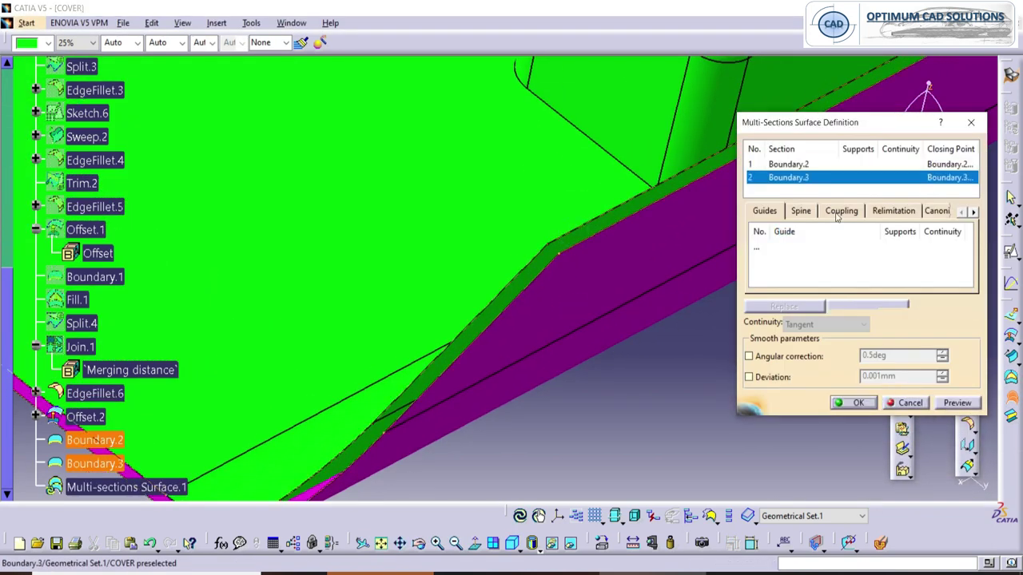
pyautogui.click(559, 252)
pyautogui.click(547, 242)
# Couple the matching outer and inner vertices at both ends of the first rounded rear corner.
pyautogui.moveTo(589, 249); pyautogui.dragTo(544, 286, button='middle')
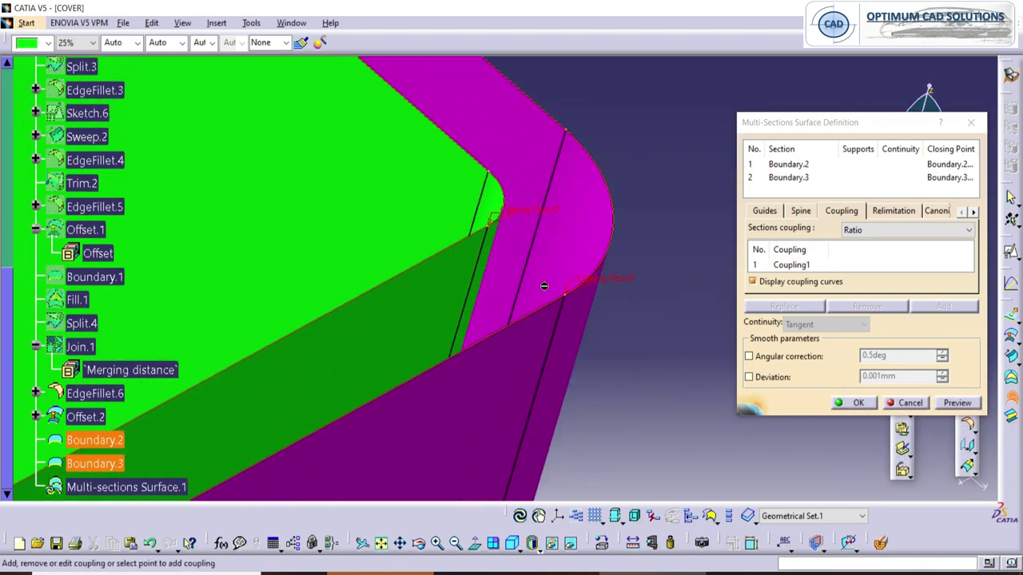
pyautogui.click(567, 297)
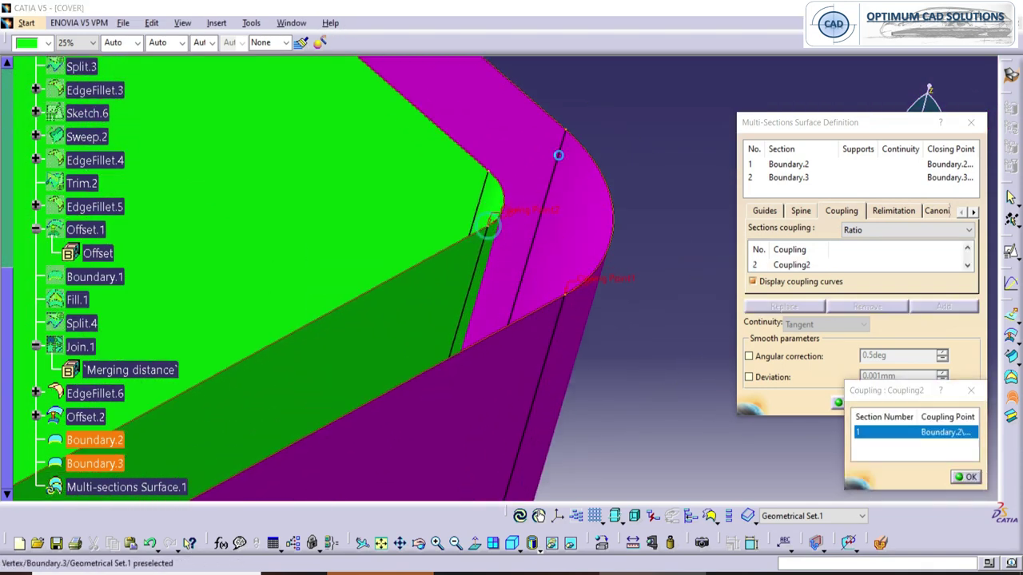
pyautogui.click(566, 130)
pyautogui.click(490, 172)
# Couple the matching outer and inner vertices at both ends of the second rounded rear corner.
pyautogui.moveTo(471, 204); pyautogui.dragTo(527, 472, button='middle')
pyautogui.moveTo(378, 360); pyautogui.dragTo(480, 176, button='middle')
pyautogui.scroll(1, 435, 221)
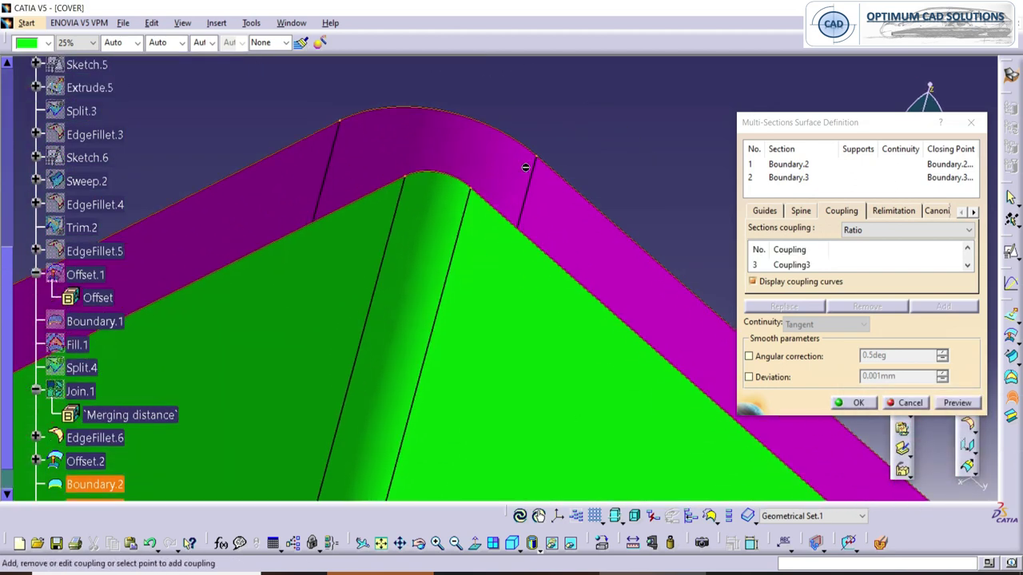
pyautogui.click(537, 156)
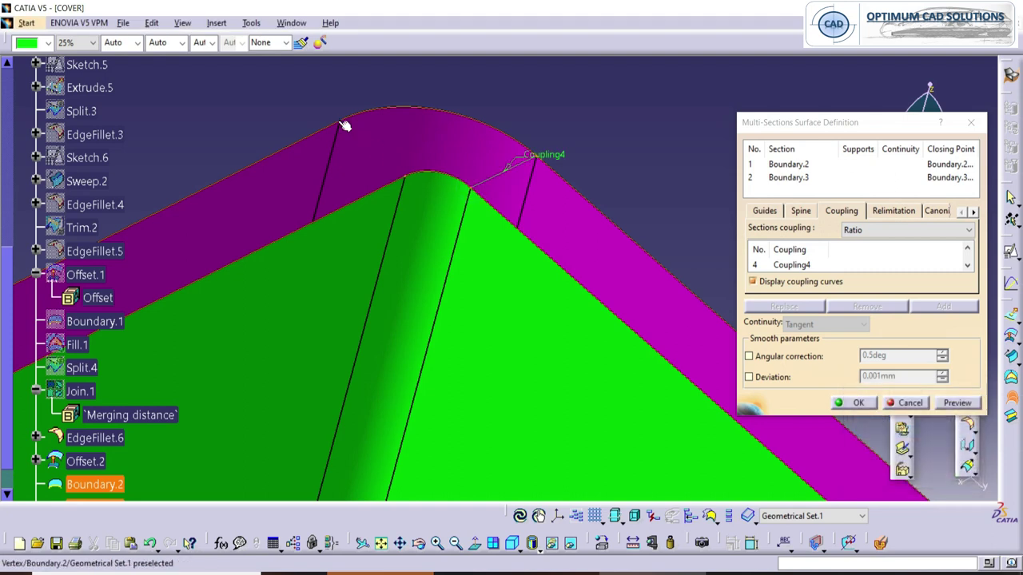
pyautogui.click(341, 122)
pyautogui.click(406, 176)
# Add two couplings between matching boundary vertices along the wall edge beyond the second rear corner.
pyautogui.moveTo(406, 175); pyautogui.dragTo(374, 241, button='middle')
pyautogui.click(379, 241)
pyautogui.click(410, 265)
pyautogui.moveTo(374, 349); pyautogui.dragTo(657, 280, button='middle')
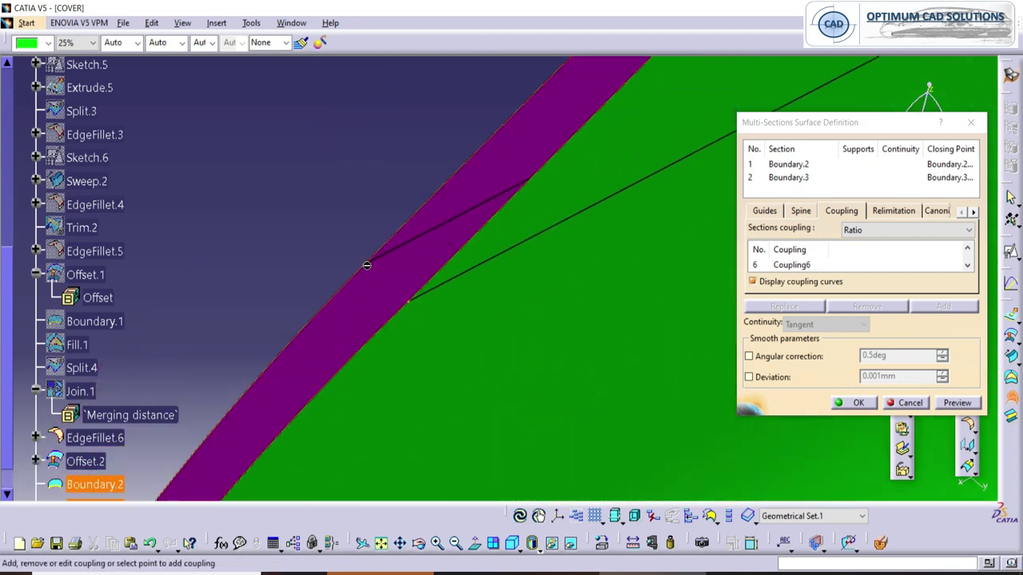
pyautogui.click(363, 262)
pyautogui.click(409, 302)
# Couple the matching vertices at the pointed corner of the rim and at the next vertex pair below it.
pyautogui.moveTo(408, 302); pyautogui.dragTo(365, 259, button='middle')
pyautogui.click(372, 249)
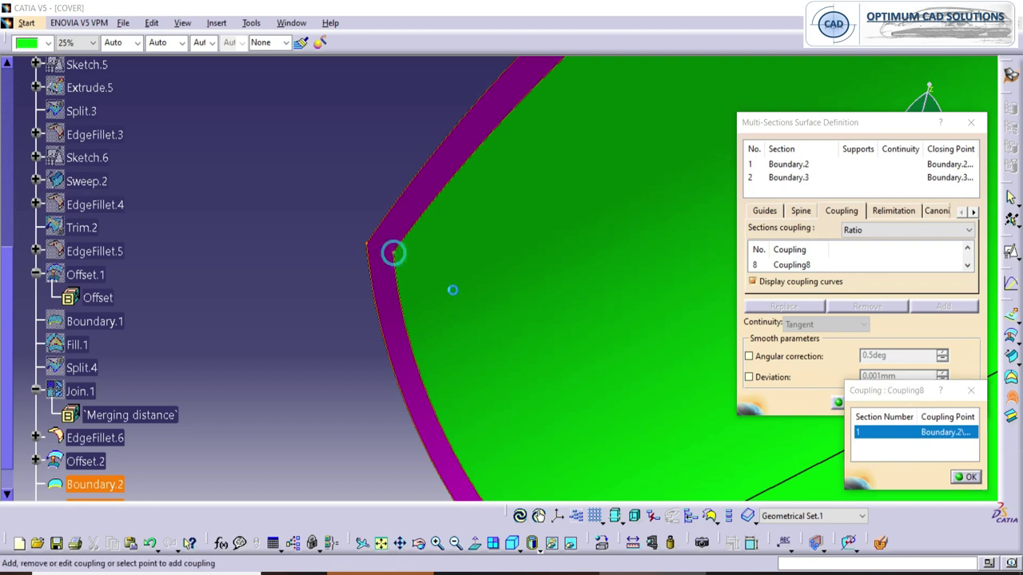
pyautogui.click(393, 253)
pyautogui.moveTo(452, 291); pyautogui.dragTo(416, 282, button='middle')
pyautogui.click(393, 194)
pyautogui.click(397, 178)
# Couple the remaining vertices around the rounded front corner and the sloped edge, and create the multi-sections surface.
pyautogui.scroll(1, 419, 322)
pyautogui.moveTo(418, 321); pyautogui.dragTo(381, 319, button='middle')
pyautogui.click(320, 308)
pyautogui.click(322, 287)
pyautogui.click(524, 330)
pyautogui.click(508, 311)
pyautogui.click(687, 198)
pyautogui.click(668, 182)
pyautogui.moveTo(612, 184); pyautogui.dragTo(714, 471, button='middle')
pyautogui.click(955, 402)
pyautogui.click(855, 402)
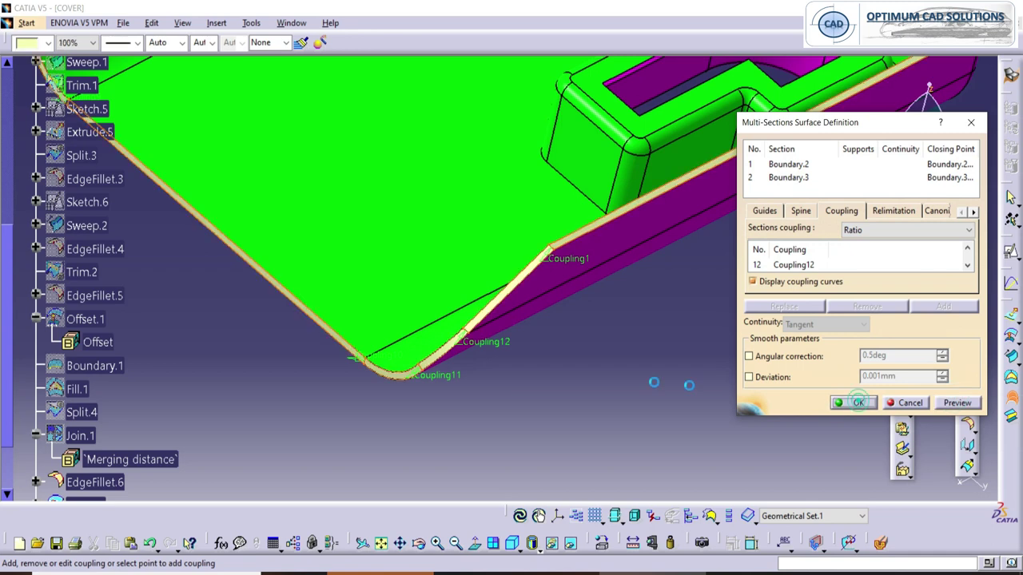
# Hide Boundary.2 and Boundary.3.
pyautogui.moveTo(576, 347); pyautogui.dragTo(292, 455, button='middle')
pyautogui.moveTo(339, 382); pyautogui.dragTo(367, 354, button='middle')
pyautogui.rightClick(370, 338)
pyautogui.click(182, 365)
pyautogui.scroll(-3, 177, 365)
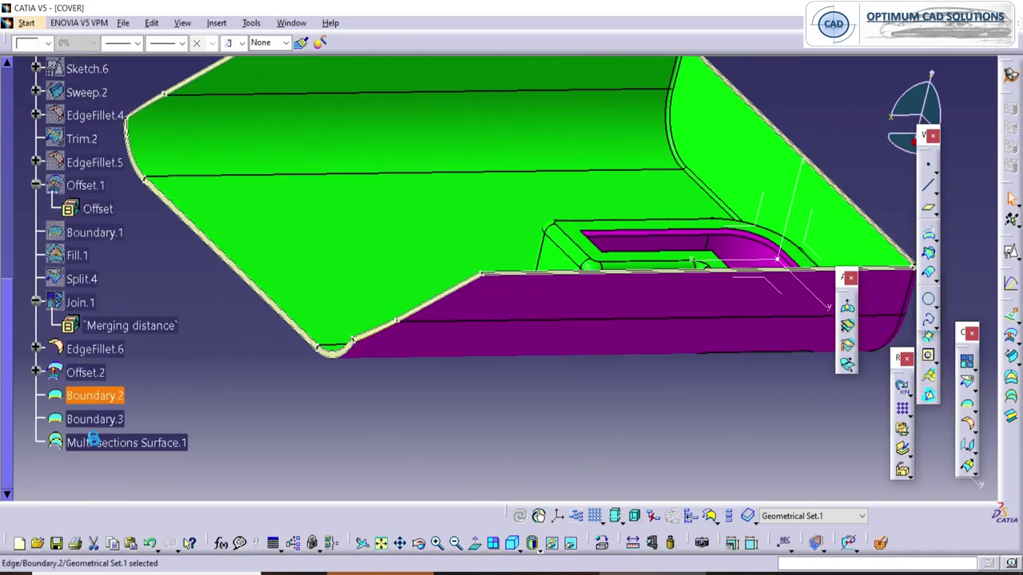
pyautogui.rightClick(90, 420)
pyautogui.click(138, 180)
pyautogui.rightClick(82, 397)
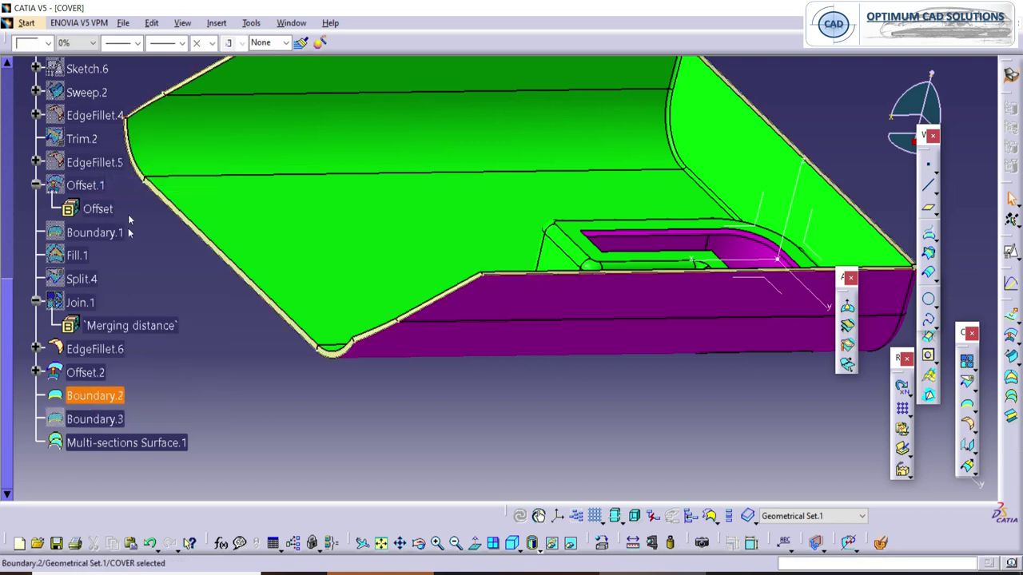
pyautogui.click(121, 156)
# Create boundaries around the pocket opening, one on the EdgeFillet.6 edge and one on the Offset.2 edge.
pyautogui.moveTo(573, 342); pyautogui.dragTo(397, 272, button='middle')
pyautogui.moveTo(200, 224); pyautogui.dragTo(345, 261, button='middle')
pyautogui.click(345, 261)
pyautogui.moveTo(194, 317); pyautogui.dragTo(468, 253, button='middle')
pyautogui.click(394, 305)
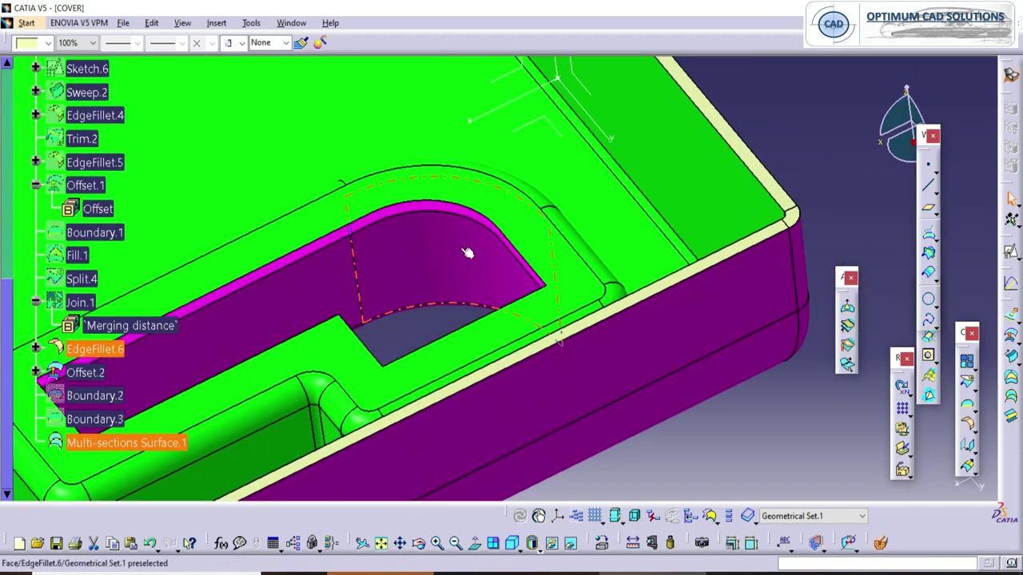
pyautogui.click(824, 410)
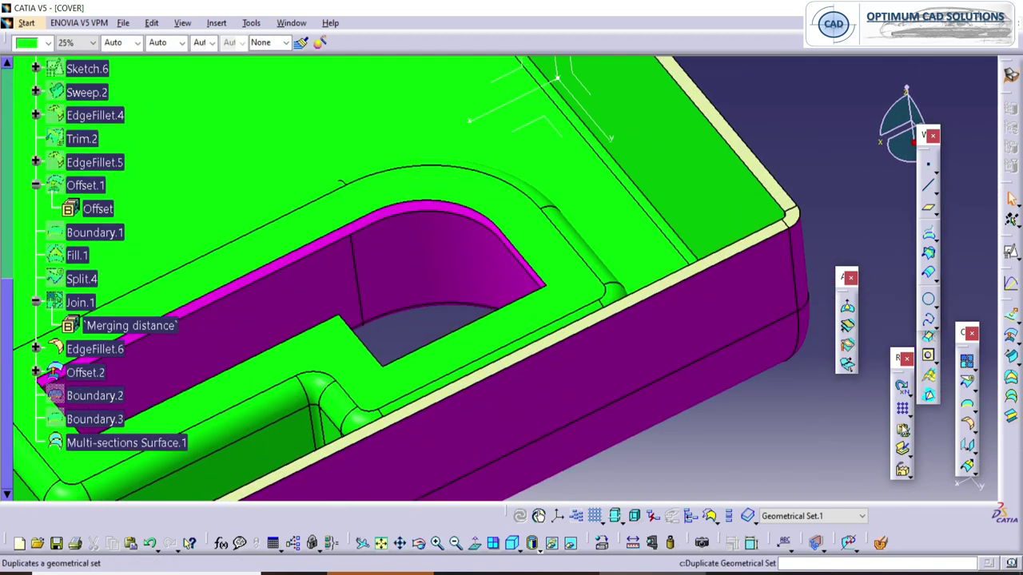
pyautogui.click(967, 403)
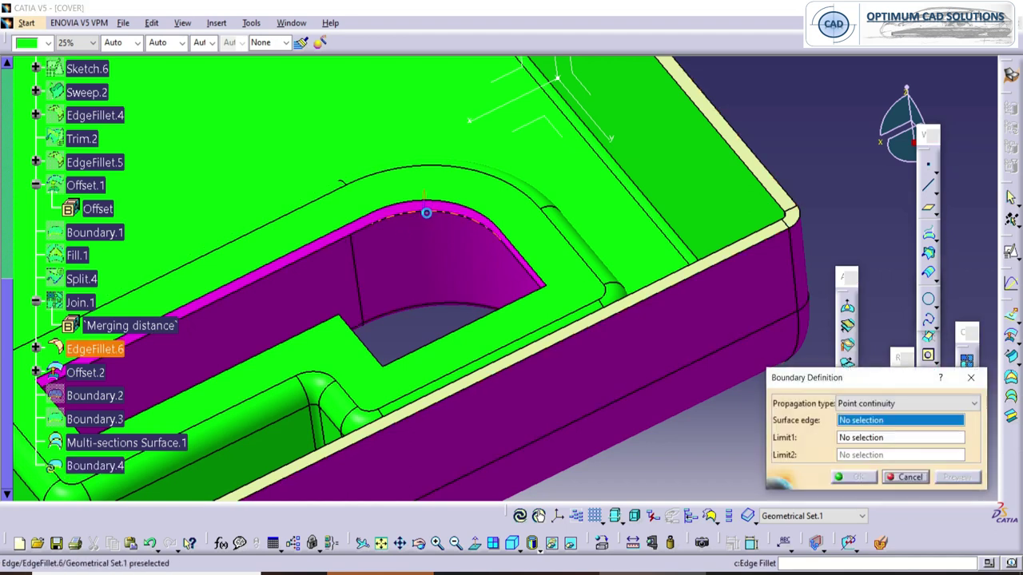
pyautogui.click(850, 477)
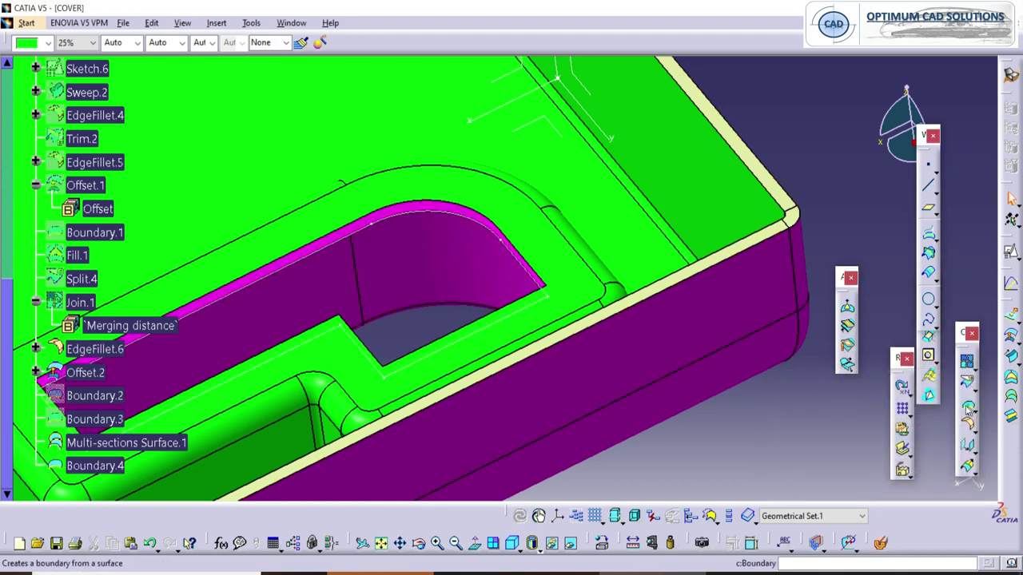
pyautogui.click(411, 201)
pyautogui.click(854, 478)
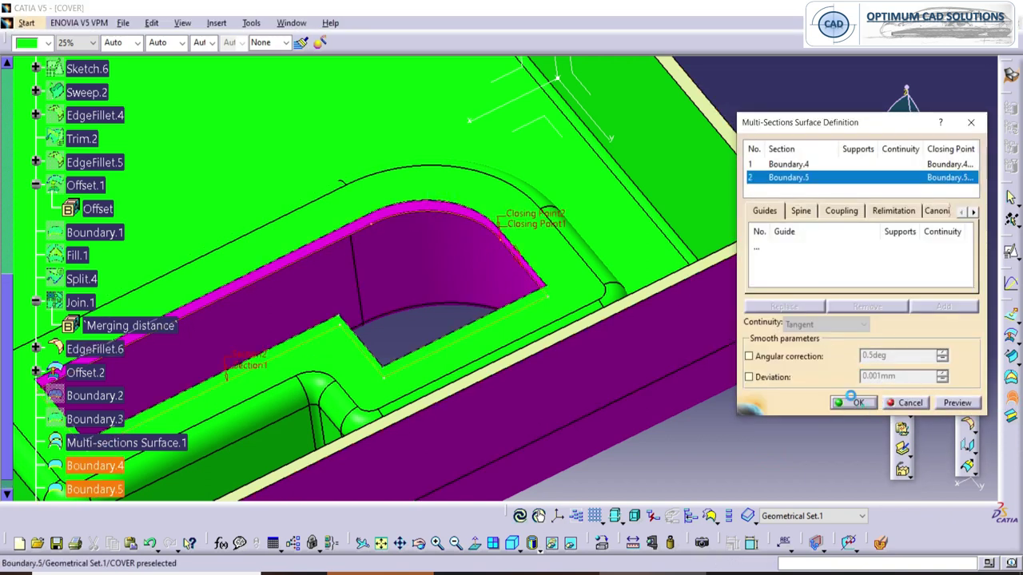
# Build a multi-sections surface between Boundary.4 and Boundary.5 to bridge the pocket opening, and hide both boundaries.
pyautogui.click(854, 402)
pyautogui.moveTo(631, 173); pyautogui.dragTo(555, 250, button='middle')
pyautogui.scroll(-2, 70, 407)
pyautogui.rightClick(96, 382)
pyautogui.press('h')
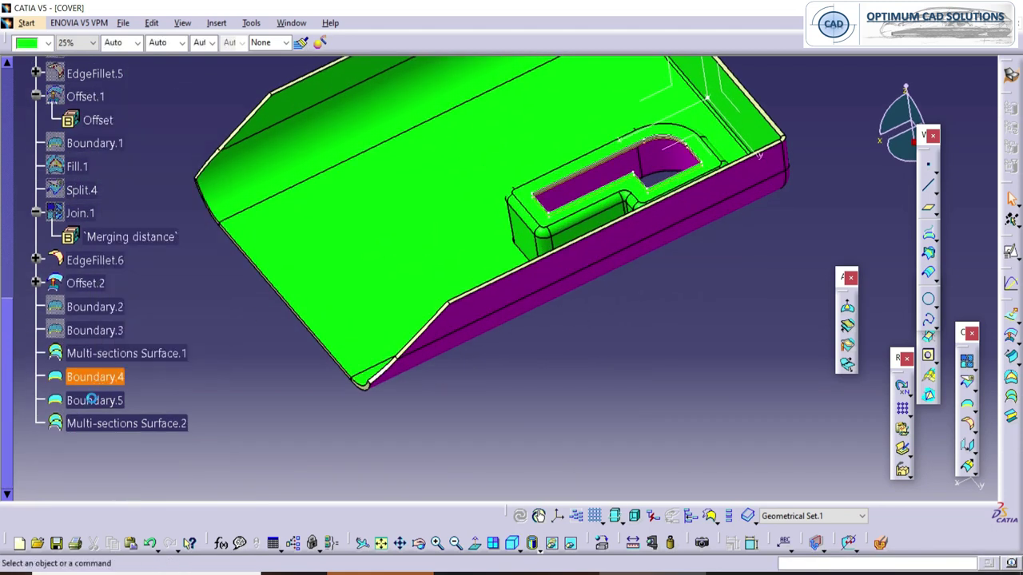
pyautogui.keyDown('ctrl'); pyautogui.moveTo(222, 388); pyautogui.dragTo(238, 442, button='middle'); pyautogui.keyUp('ctrl')
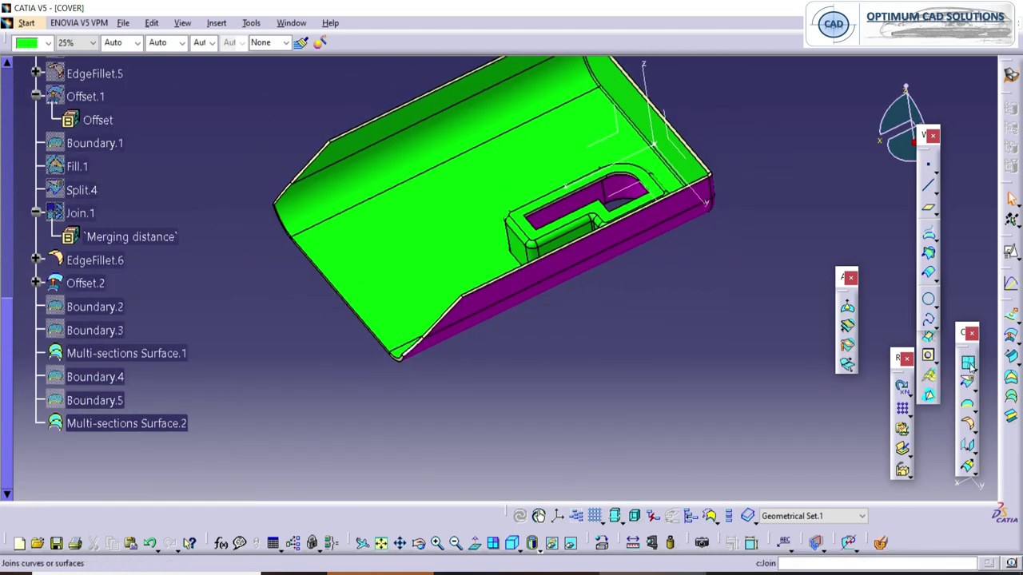
# Join Offset.2, EdgeFillet.6, Multi-sections Surface.1 and Multi-sections Surface.2 into one surface with a 0.001 mm merging distance.
pyautogui.click(395, 269)
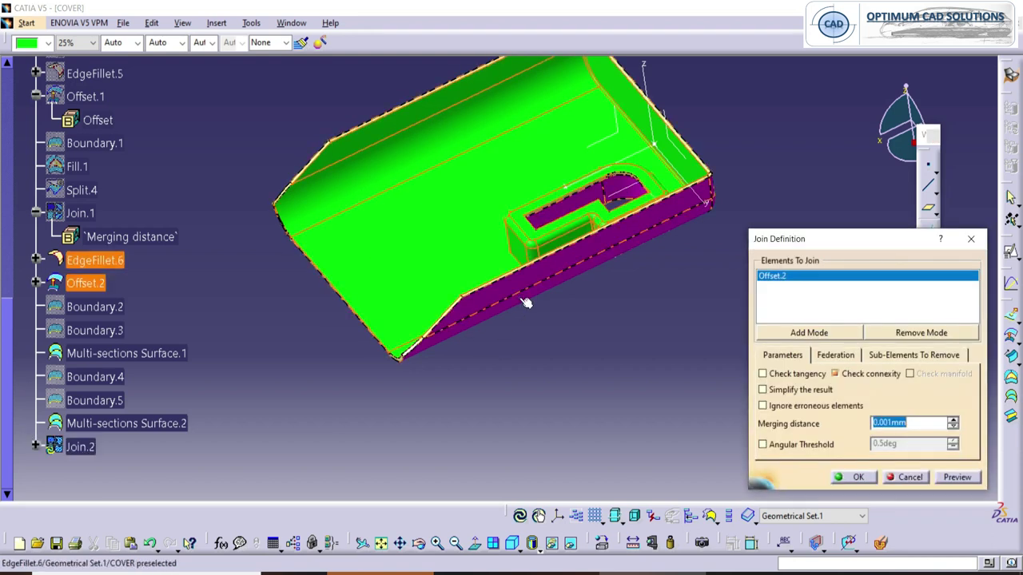
pyautogui.click(526, 302)
pyautogui.click(126, 353)
pyautogui.click(127, 424)
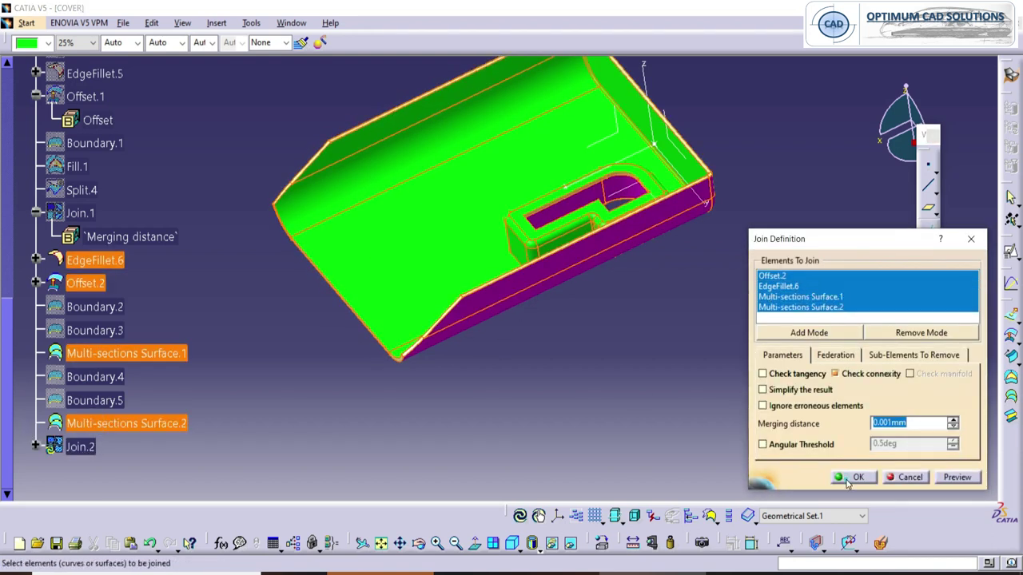
pyautogui.click(848, 482)
pyautogui.click(81, 445)
pyautogui.moveTo(199, 397); pyautogui.dragTo(560, 292, button='middle')
pyautogui.click(224, 199)
pyautogui.moveTo(483, 193); pyautogui.dragTo(155, 263, button='middle')
# Collapse Geometrical Set.1 and rename it COVER...S/F.
pyautogui.scroll(9, 48, 262)
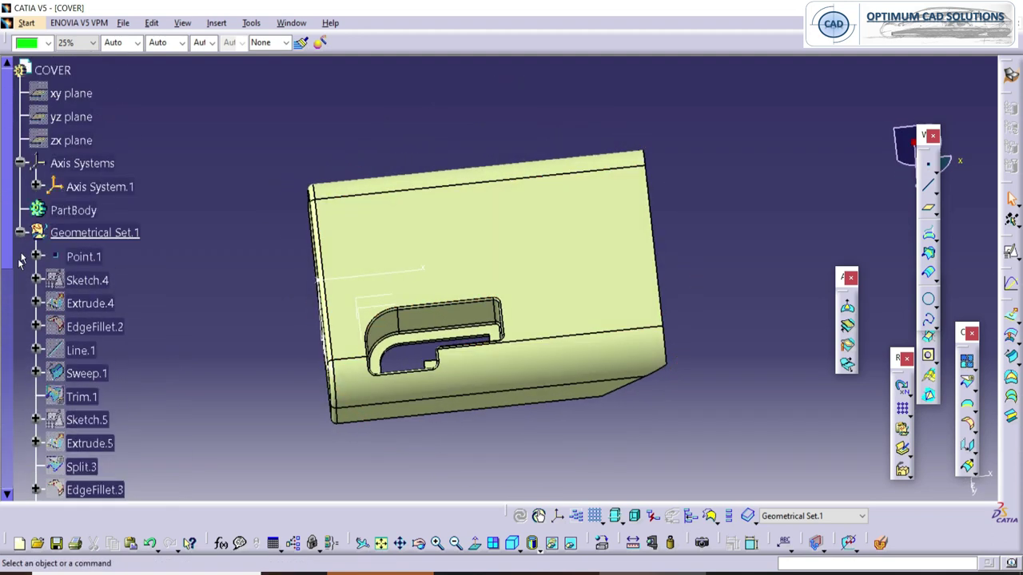
pyautogui.click(20, 232)
pyautogui.click(105, 234)
pyautogui.hotkey('alt', 'Return')
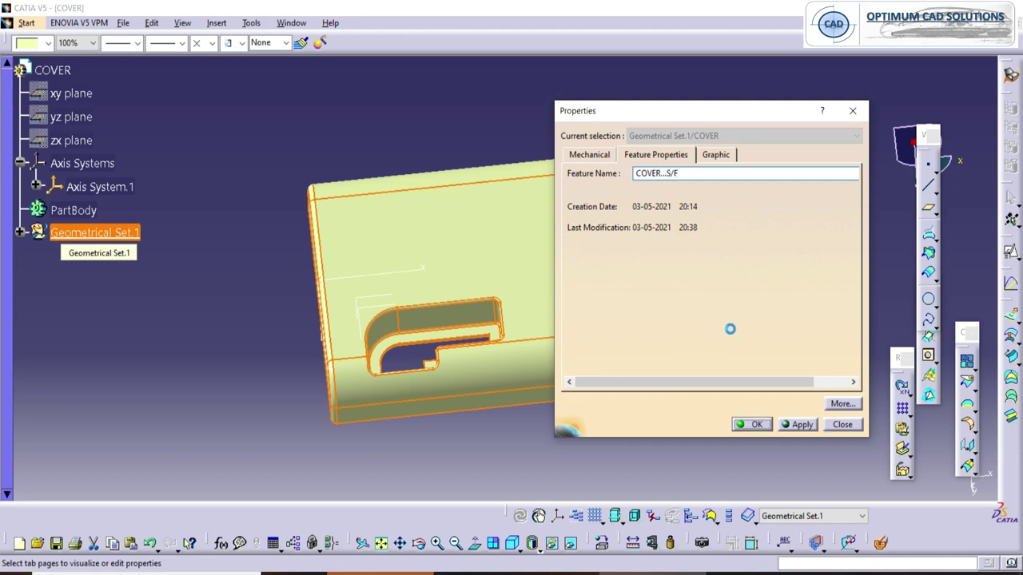
pyautogui.click(175, 300)
# Switch to the Part Design workbench.
pyautogui.click(27, 23)
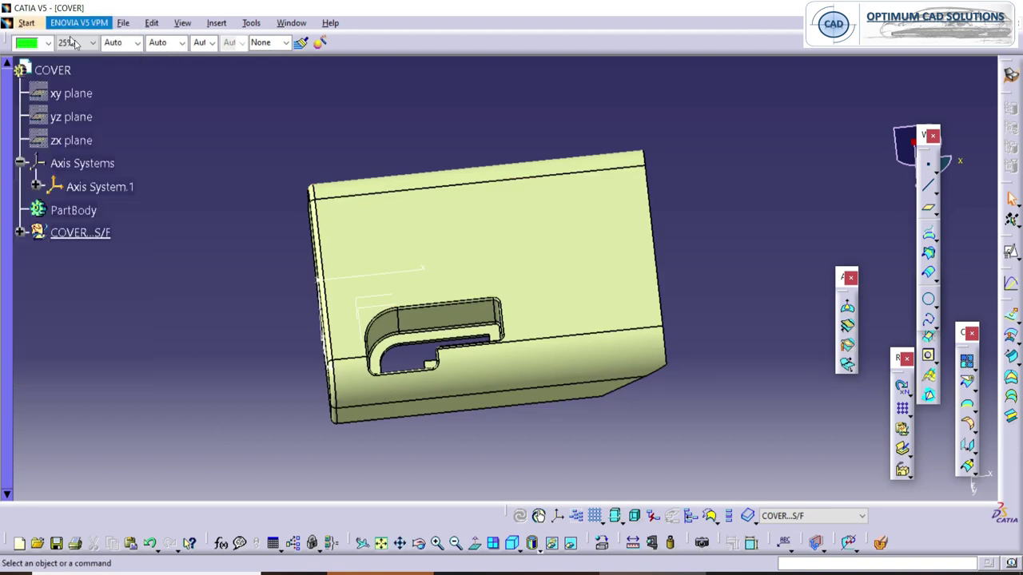
pyautogui.moveTo(66, 57)
pyautogui.click(207, 76)
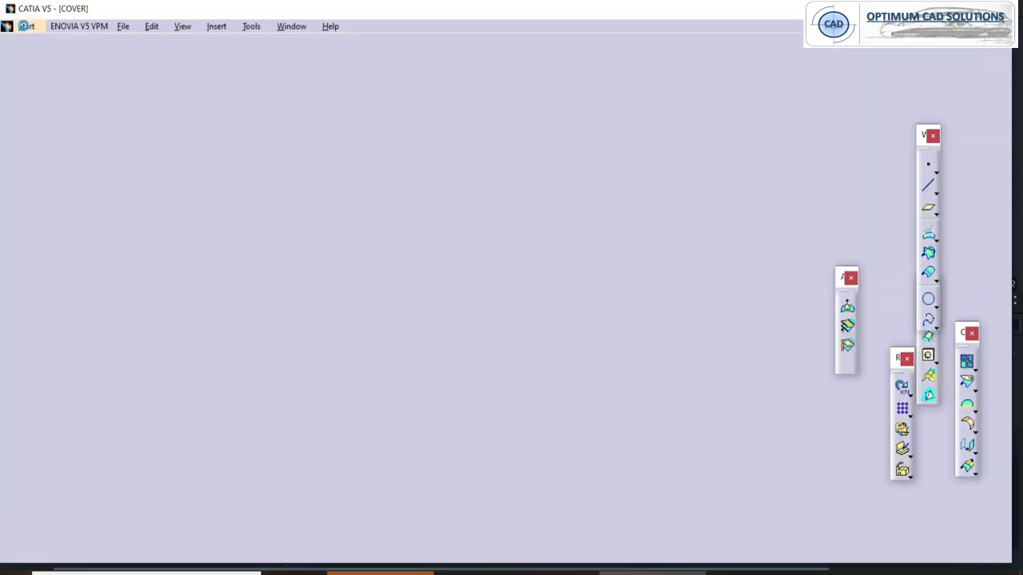
pyautogui.click(25, 23)
pyautogui.moveTo(68, 61)
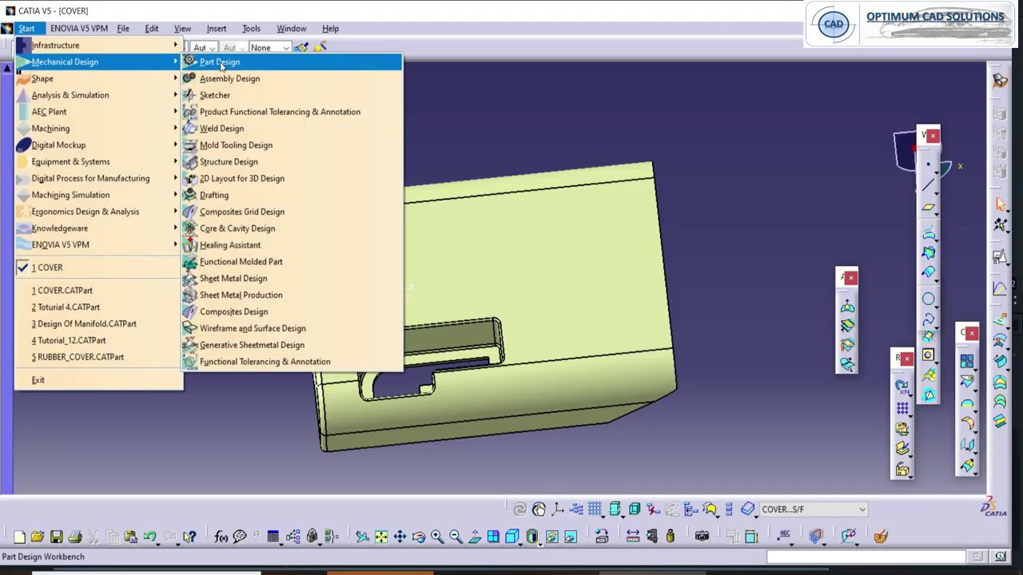
pyautogui.click(219, 62)
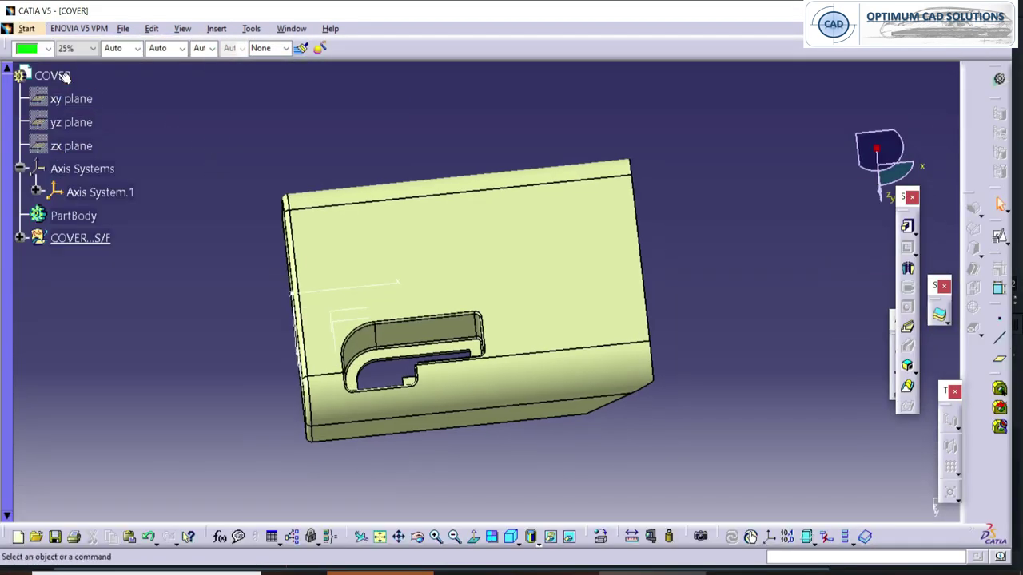
# Insert a new body in the COVER part and rename it COVER.
pyautogui.click(65, 77)
pyautogui.click(238, 63)
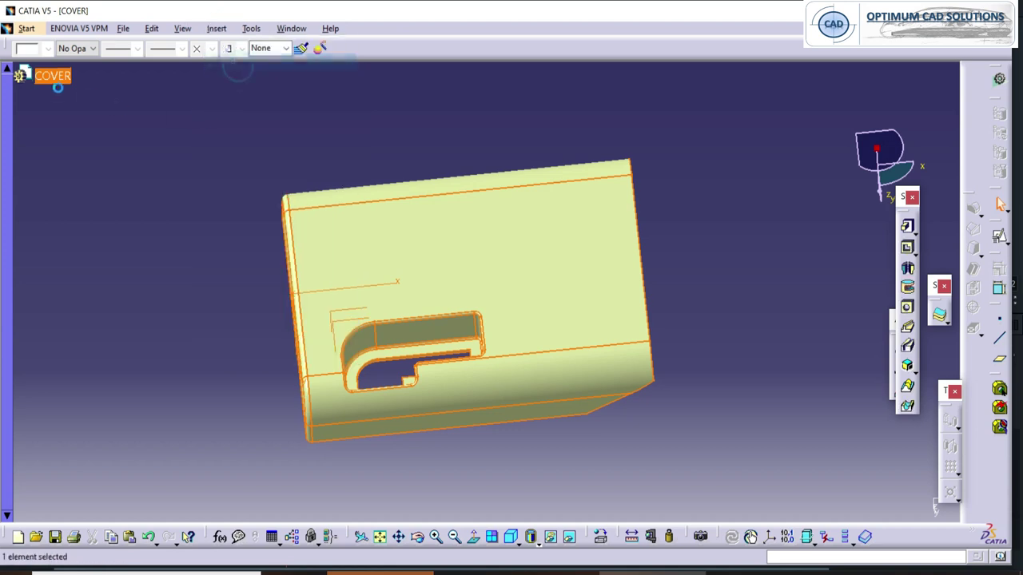
pyautogui.click(62, 264)
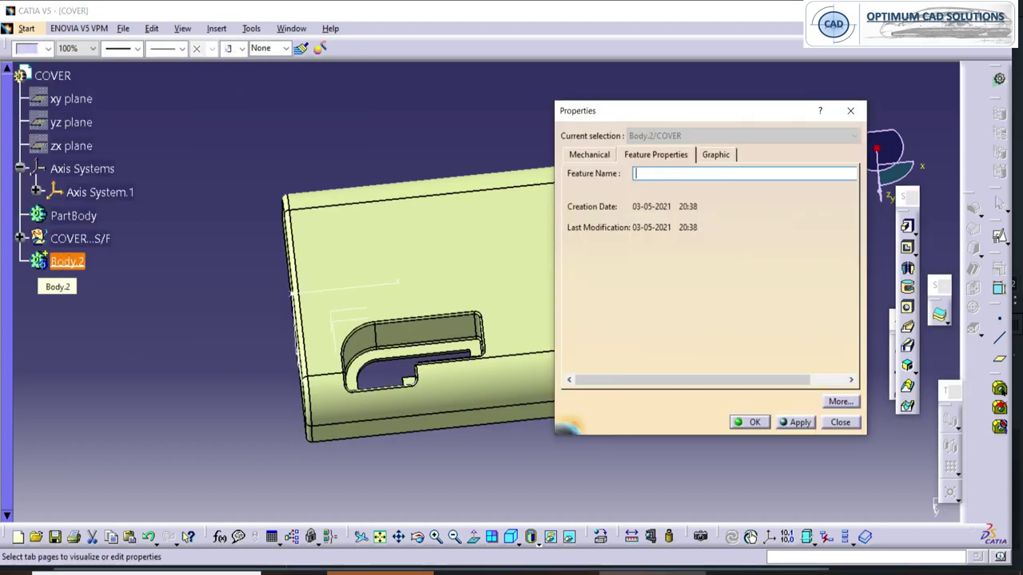
pyautogui.press('Return')
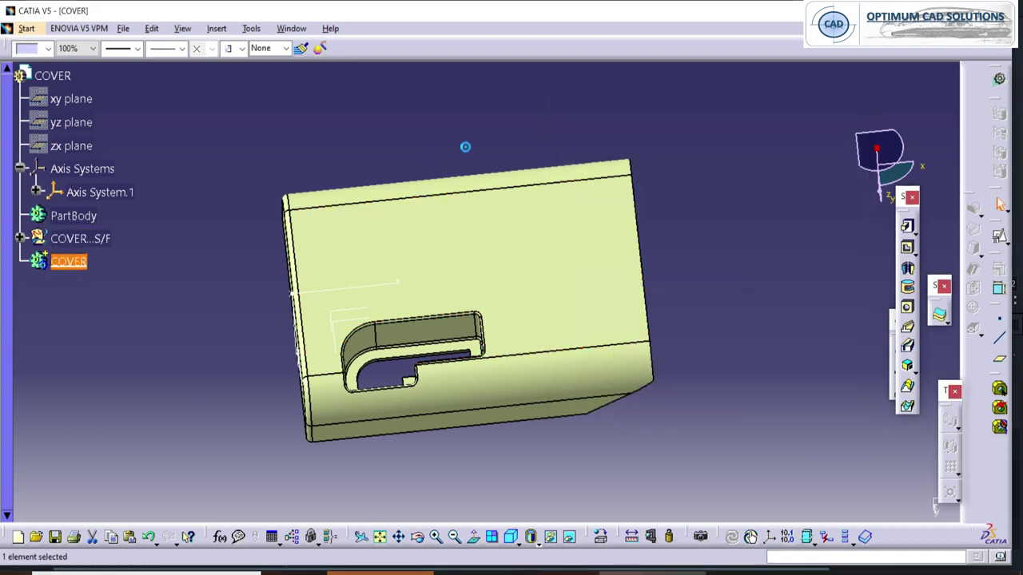
# Turn the joined cover surface into a solid in the COVER body with Close Surface.
pyautogui.moveTo(904, 198); pyautogui.dragTo(866, 245)
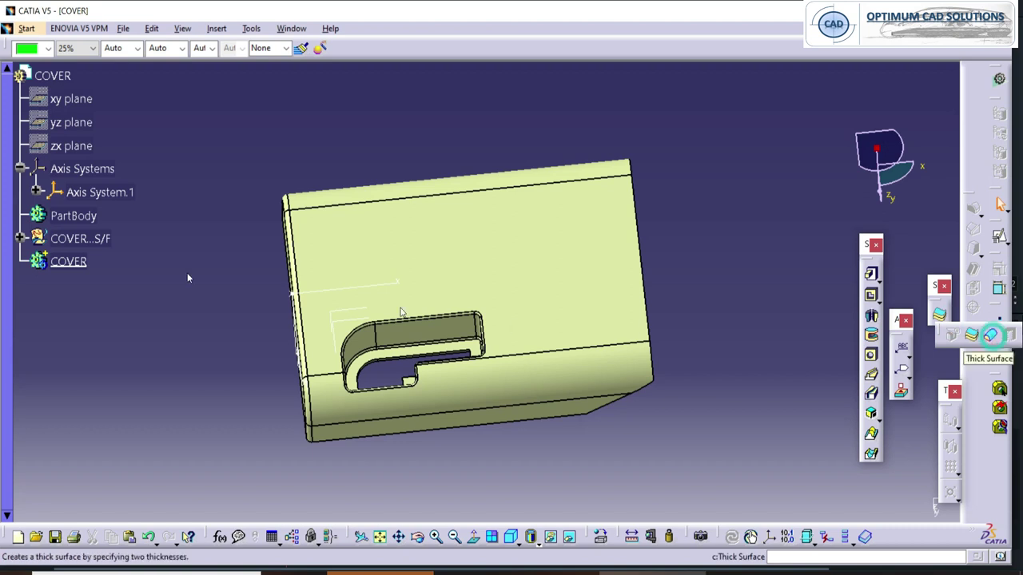
pyautogui.click(992, 336)
pyautogui.click(472, 277)
pyautogui.click(885, 502)
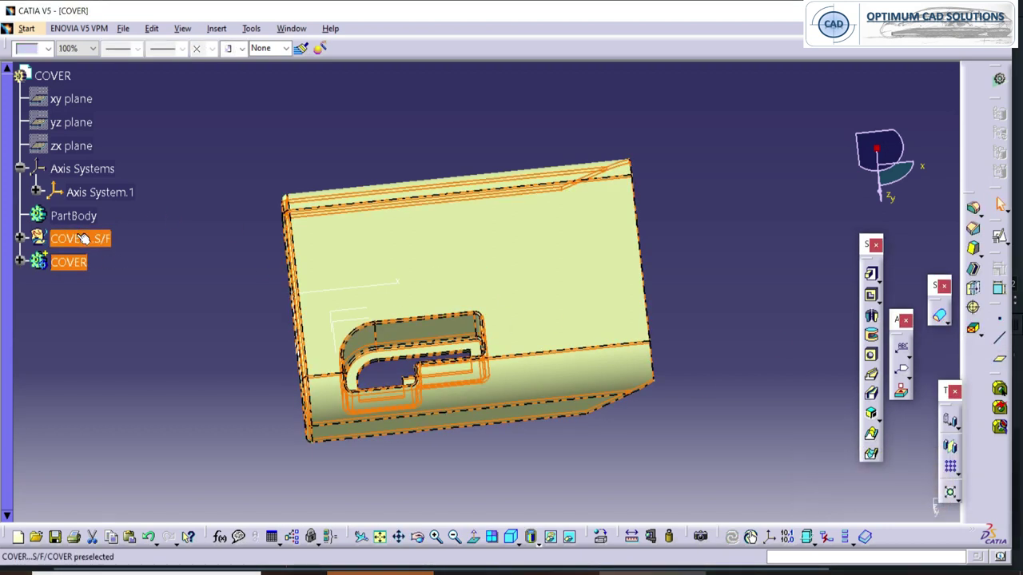
# Hide the COVER...S/F surface set so only the solid cover is displayed.
pyautogui.rightClick(83, 239)
pyautogui.click(108, 282)
pyautogui.moveTo(481, 160); pyautogui.dragTo(447, 336, button='middle')
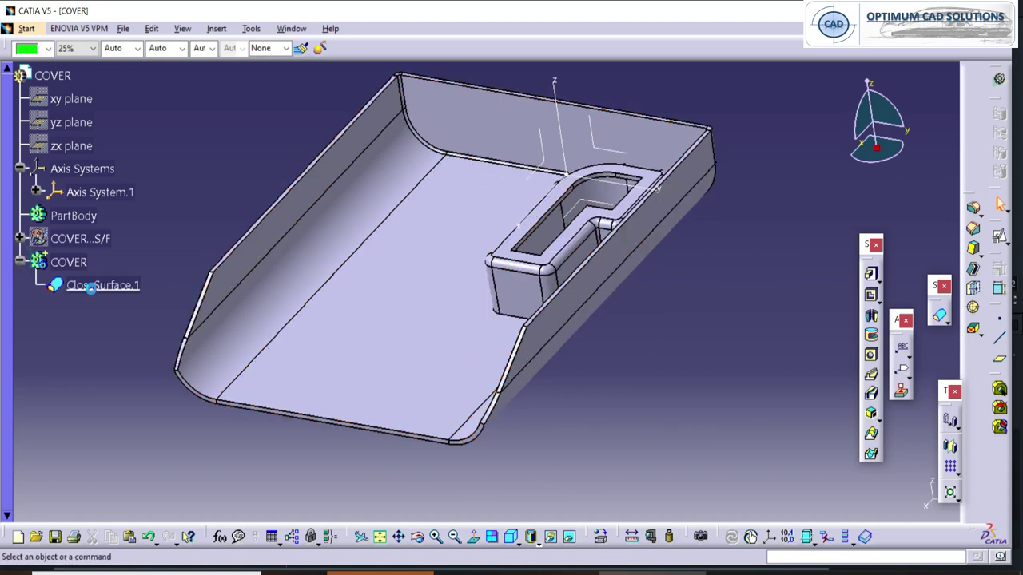
pyautogui.moveTo(379, 283); pyautogui.dragTo(444, 298, button='middle')
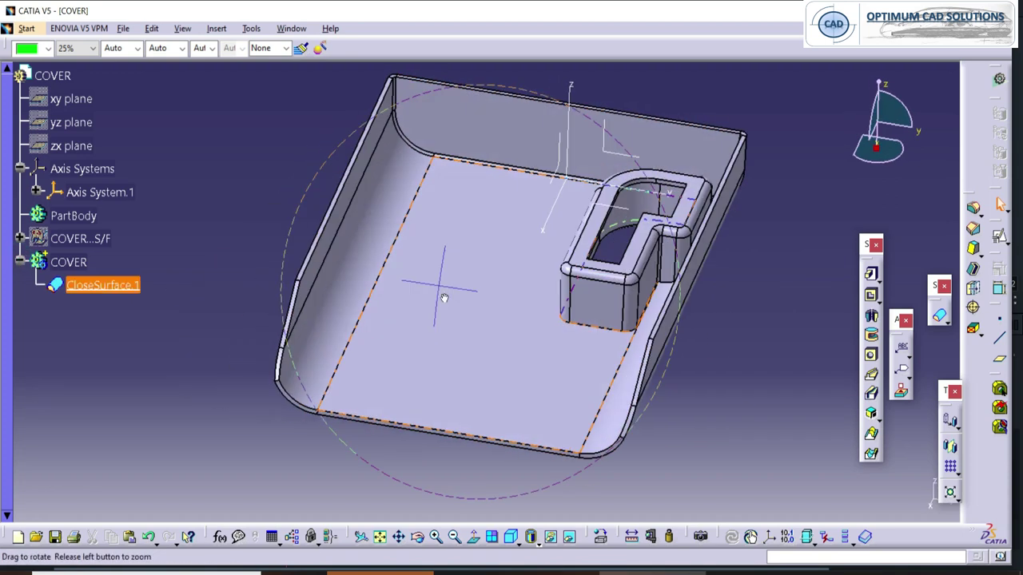
pyautogui.moveTo(444, 299); pyautogui.dragTo(479, 300, button='middle')
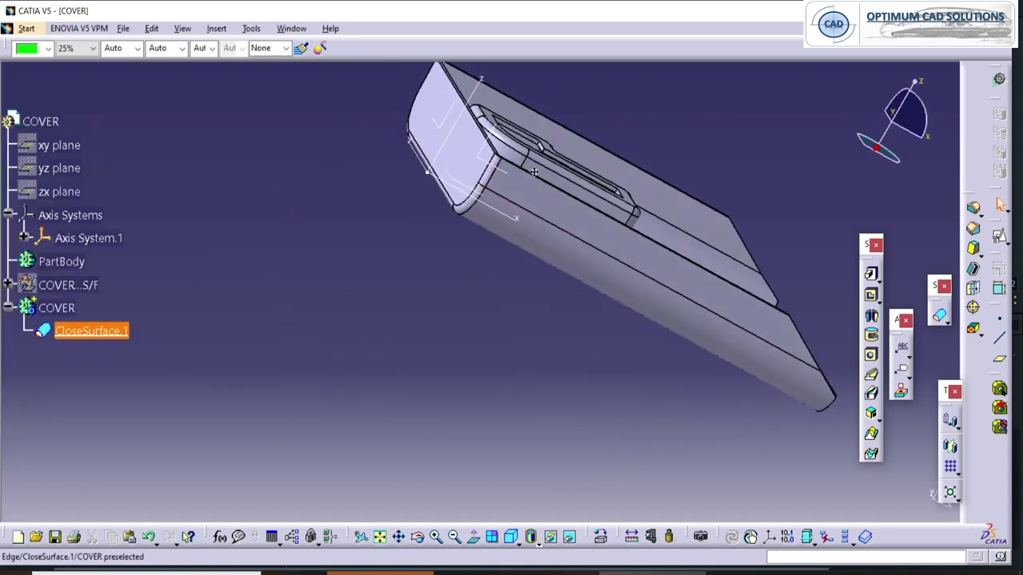
pyautogui.moveTo(472, 209); pyautogui.dragTo(495, 269, button='middle')
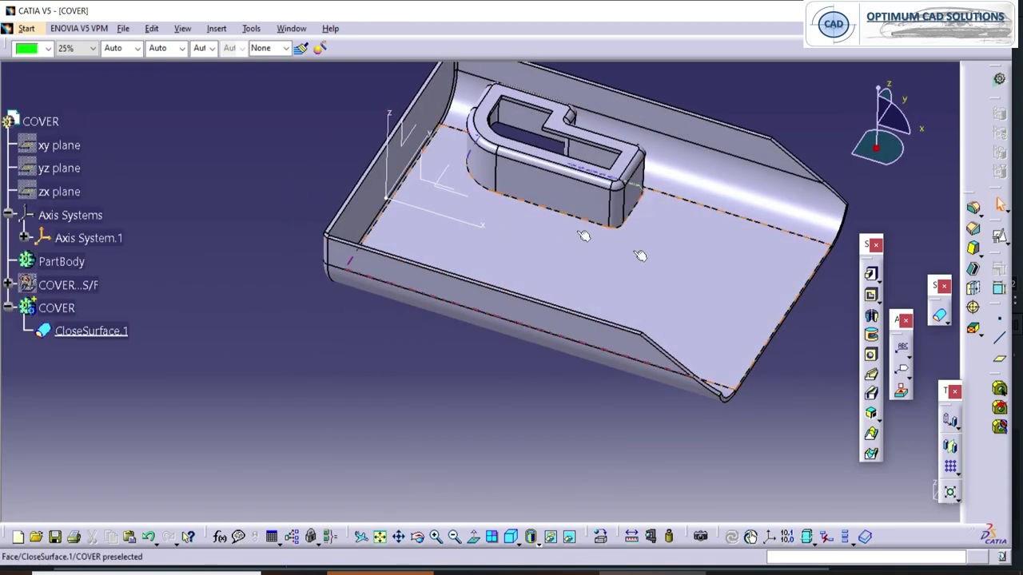
# Insert a new body in the COVER part and rename it RIB_1.
pyautogui.click(220, 31)
pyautogui.click(225, 63)
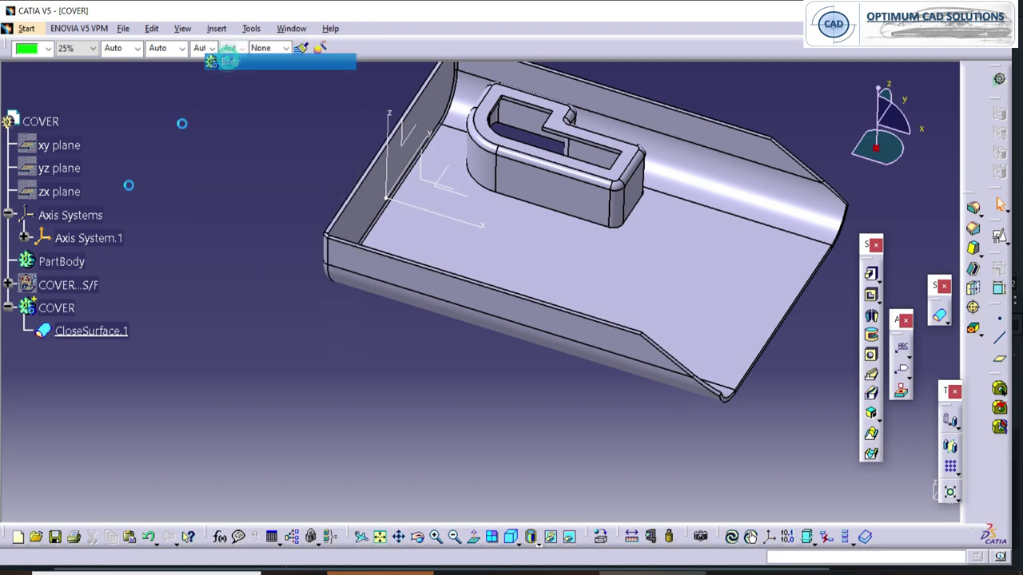
pyautogui.click(585, 323)
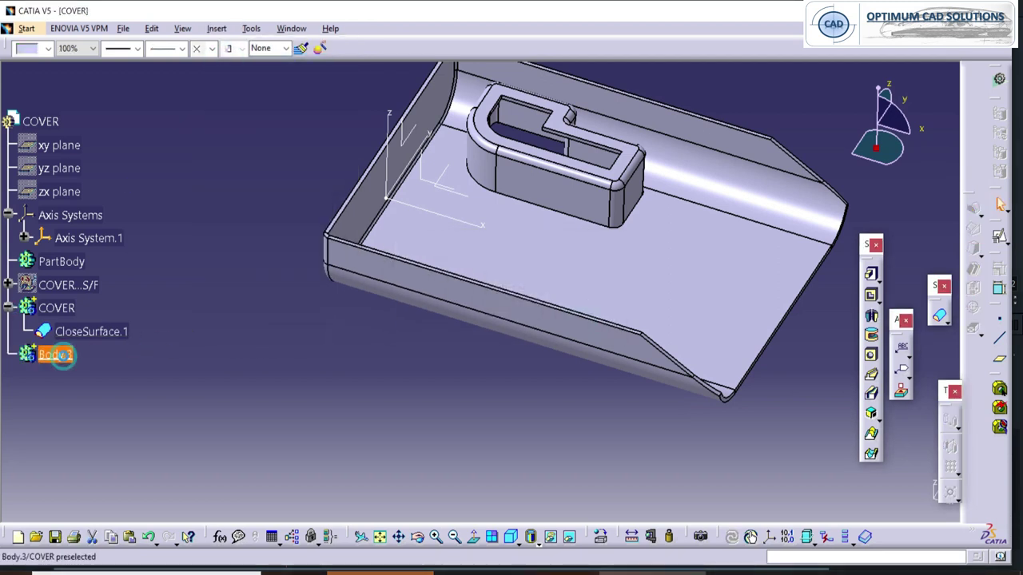
pyautogui.click(64, 356)
pyautogui.hotkey('alt', 'Return')
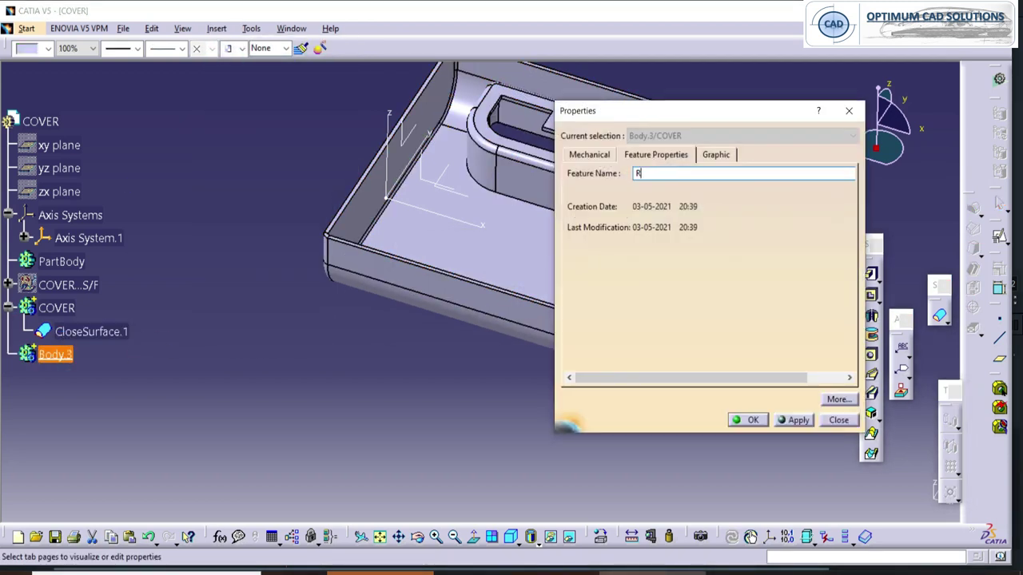
pyautogui.press('Return')
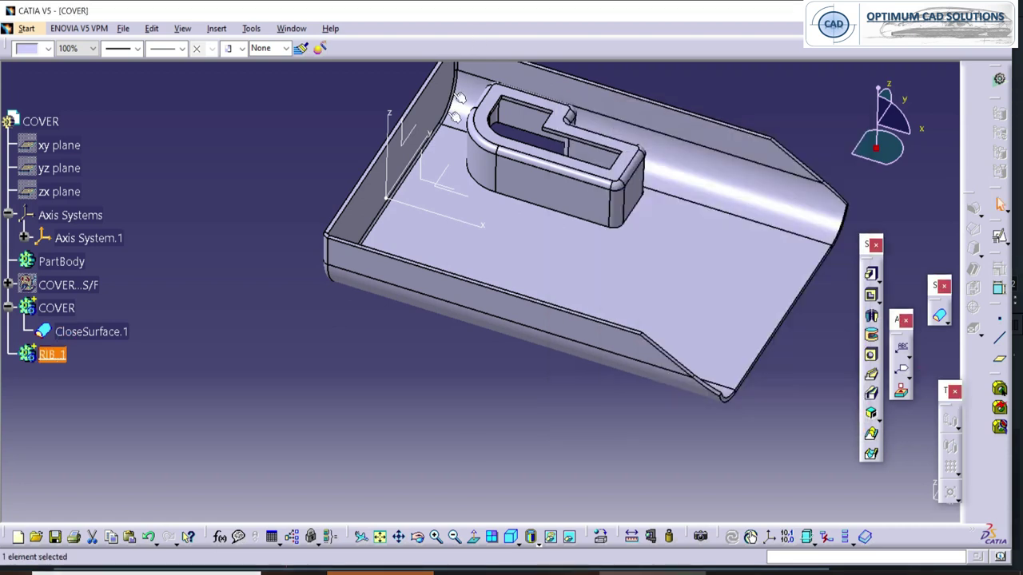
# Create a positioned sketch in the RIB_1 body on the XY plane of Axis System.1.
pyautogui.click(444, 178)
pyautogui.click(1001, 237)
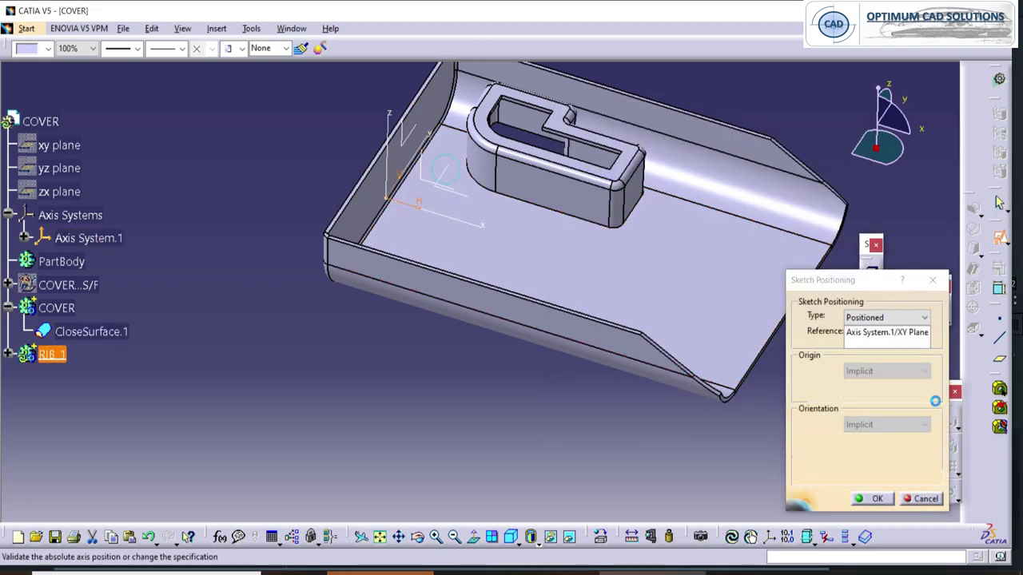
pyautogui.click(876, 498)
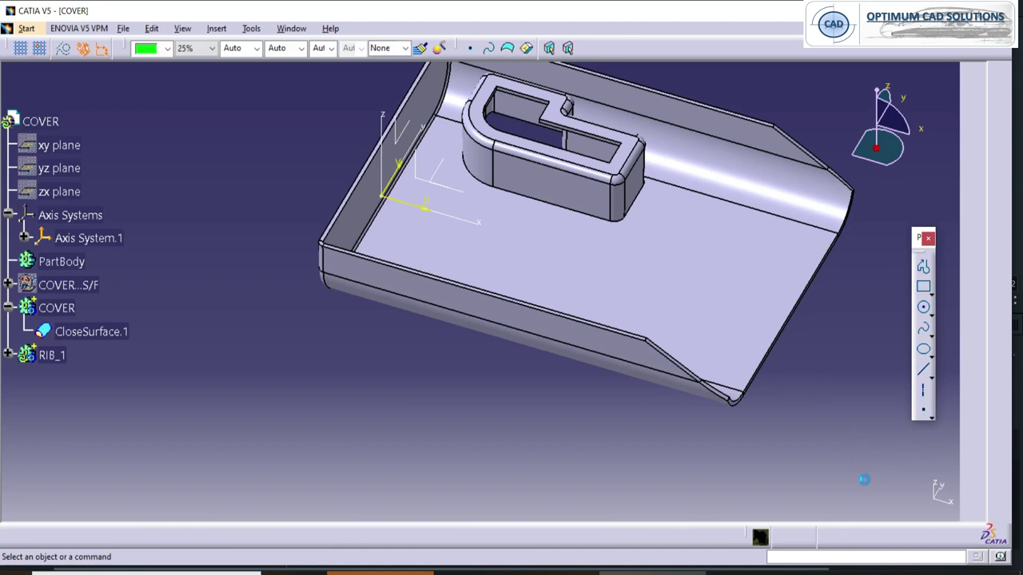
pyautogui.moveTo(445, 299); pyautogui.dragTo(432, 378, button='middle')
# Sketch a horizontal profile line through the raised pocket, extending past both ends of the cover.
pyautogui.click(924, 268)
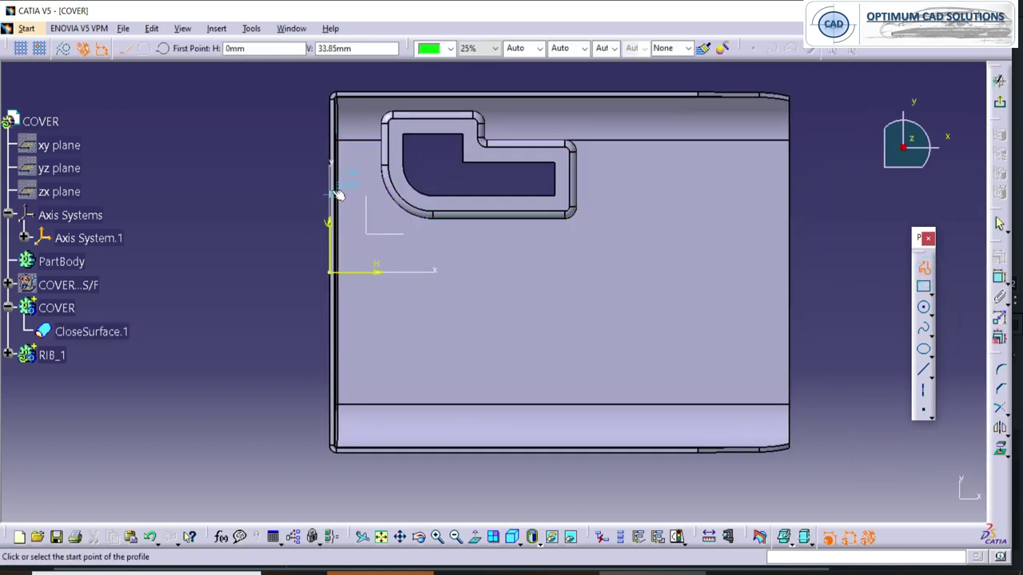
pyautogui.click(804, 174)
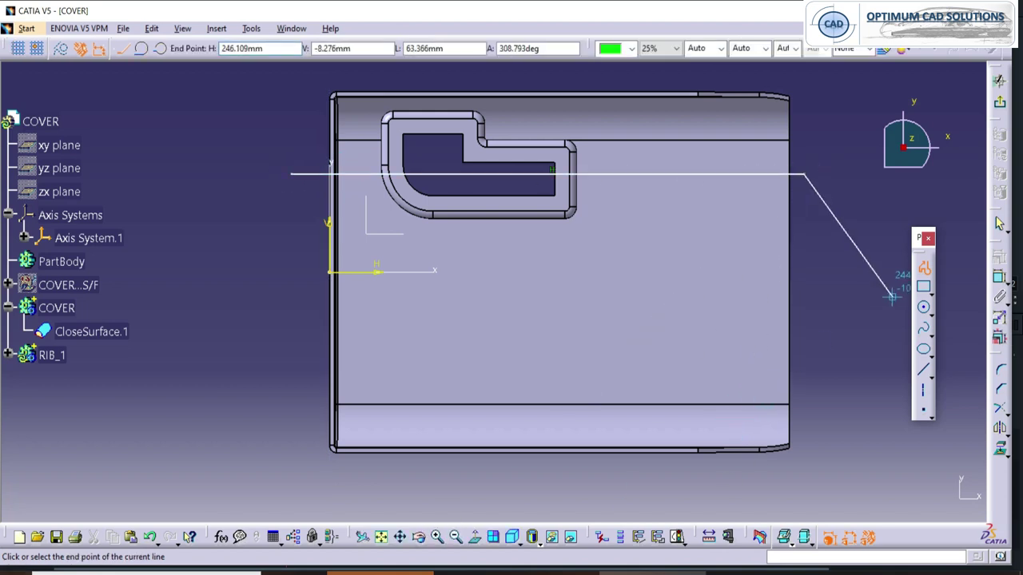
pyautogui.press('Escape')
pyautogui.press('Escape')
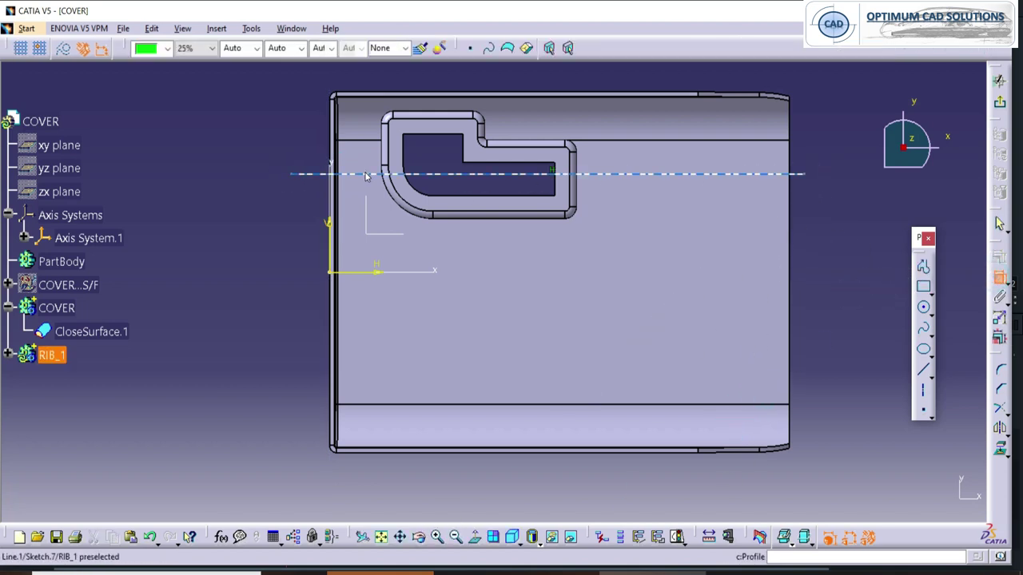
# Dimension the line's offset from the horizontal sketch axis and set it to 40 mm.
pyautogui.click(365, 174)
pyautogui.click(283, 246)
pyautogui.doubleClick(286, 238)
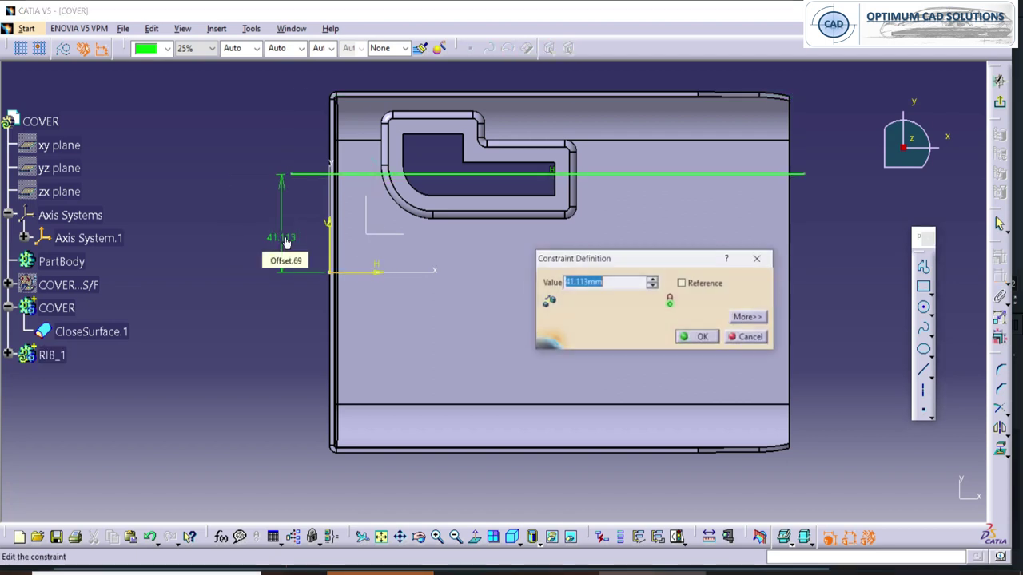
pyautogui.write('35')
pyautogui.press('Return')
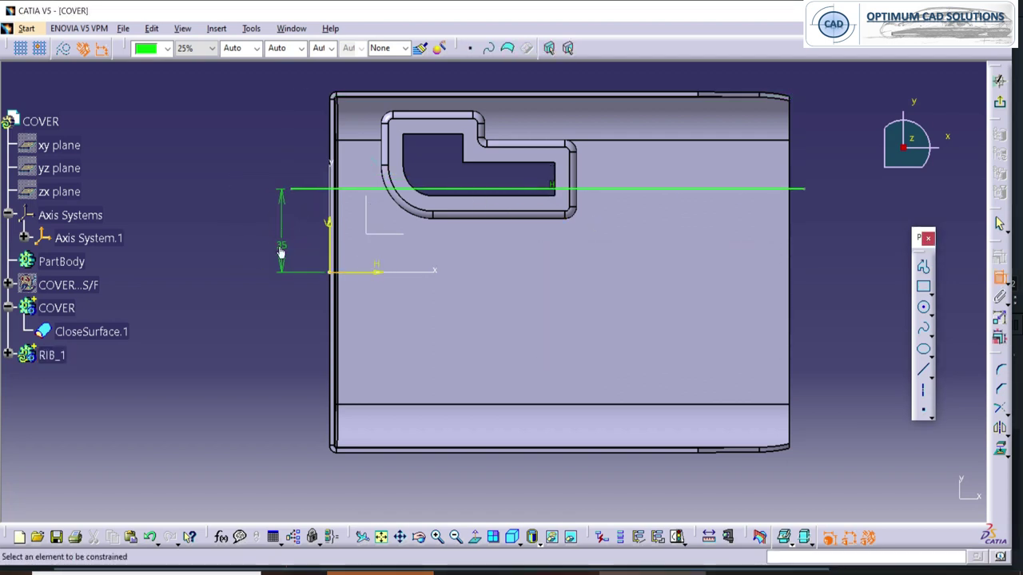
pyautogui.doubleClick(283, 246)
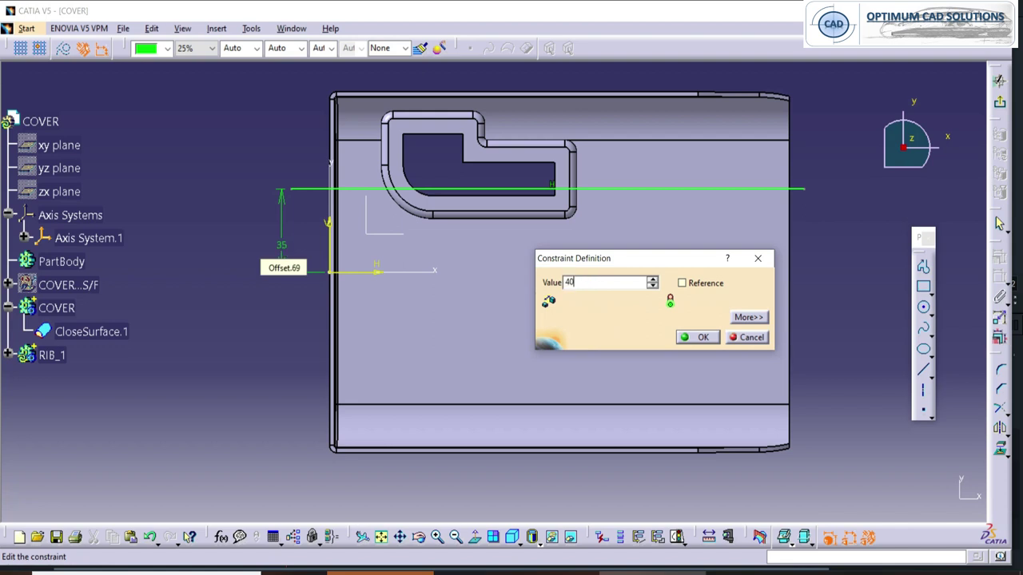
pyautogui.press('Return')
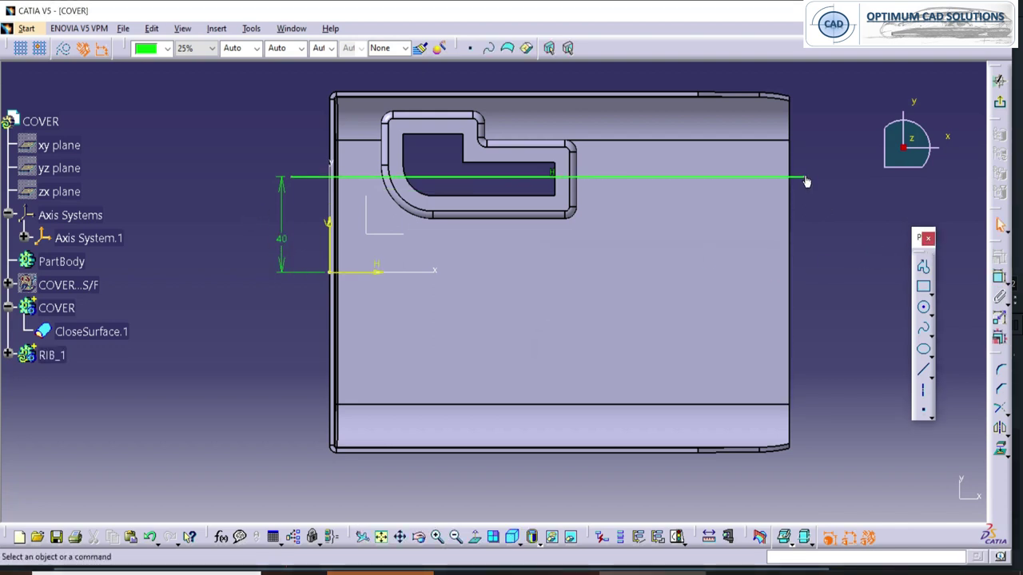
# Shorten the line at its far end, constrain that endpoint 160 mm from the vertical axis, and exit the sketch.
pyautogui.moveTo(805, 178); pyautogui.dragTo(745, 178)
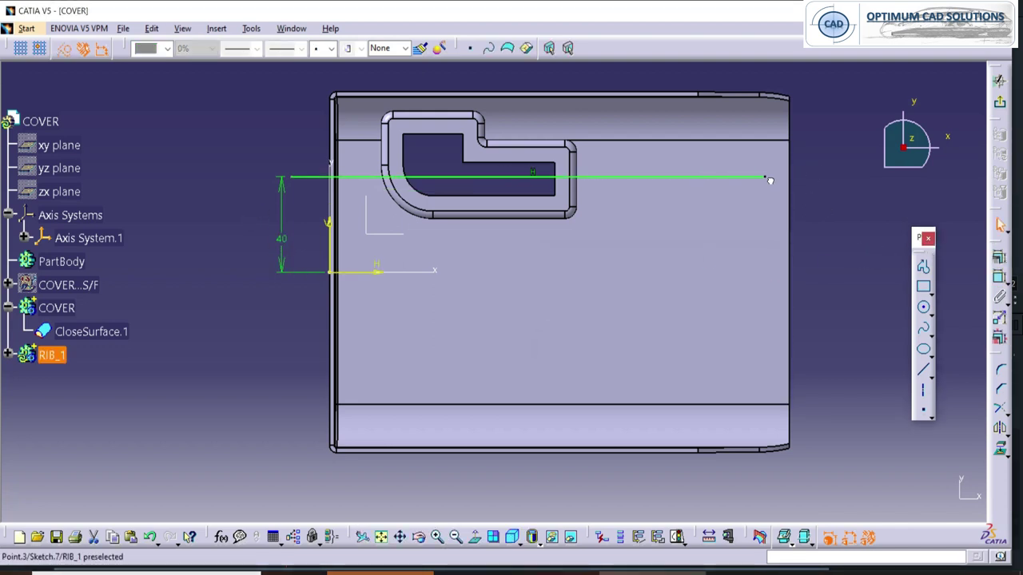
pyautogui.click(818, 203)
pyautogui.keyDown('ctrl'); pyautogui.moveTo(818, 203); pyautogui.dragTo(837, 227, button='middle'); pyautogui.keyUp('ctrl')
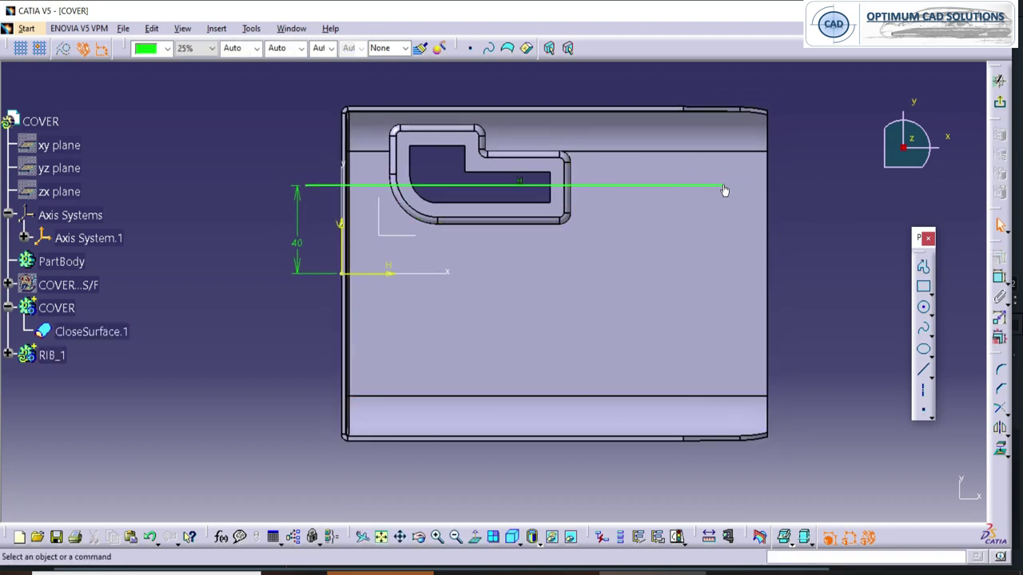
pyautogui.click(807, 194)
pyautogui.click(1000, 278)
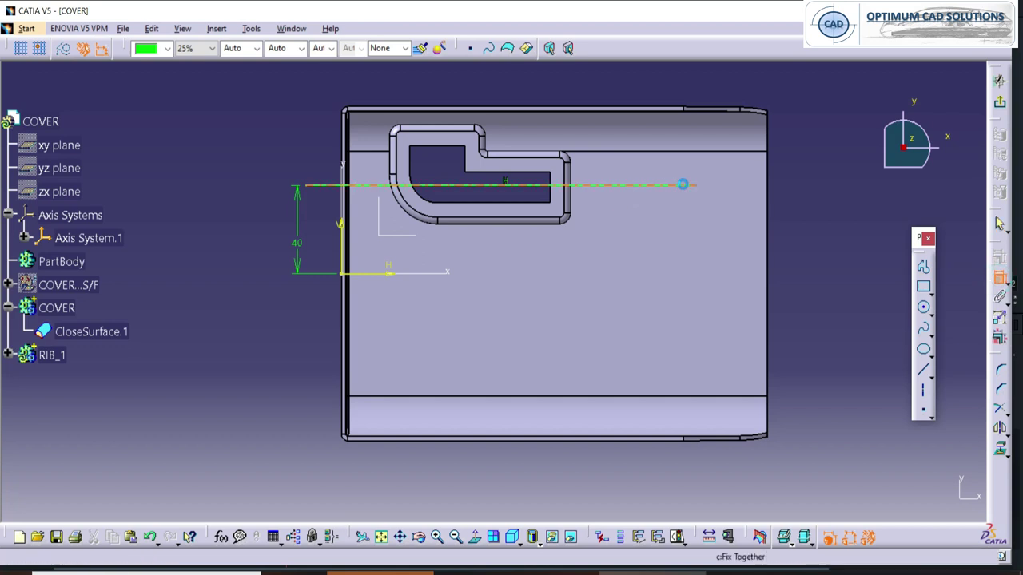
pyautogui.click(697, 185)
pyautogui.click(487, 80)
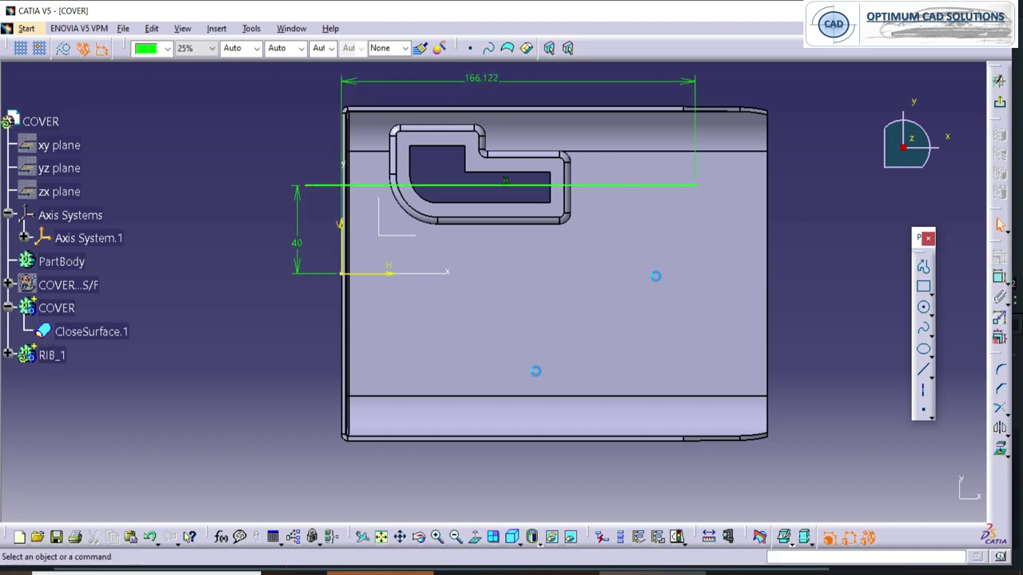
pyautogui.press('Return')
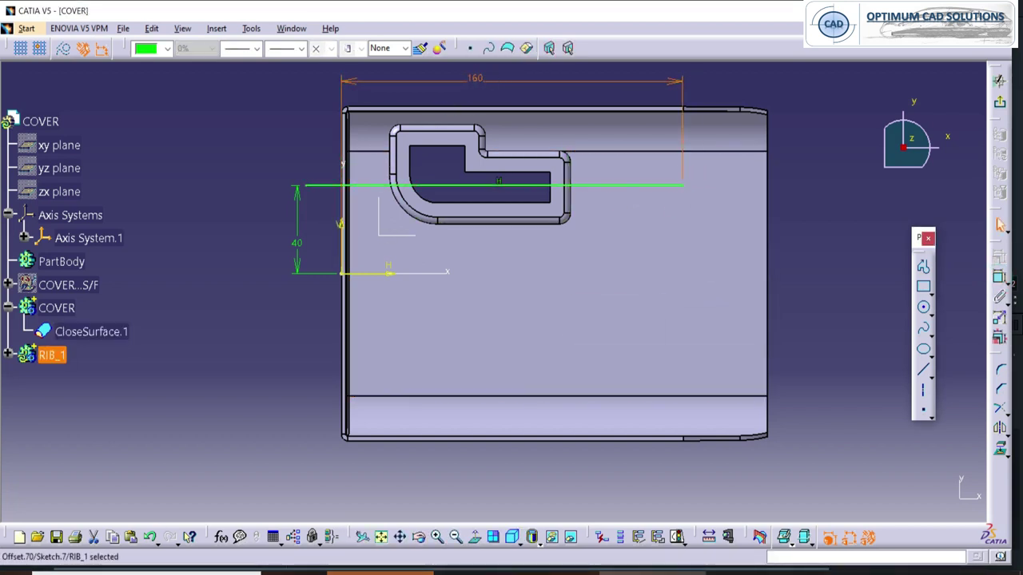
pyautogui.click(999, 81)
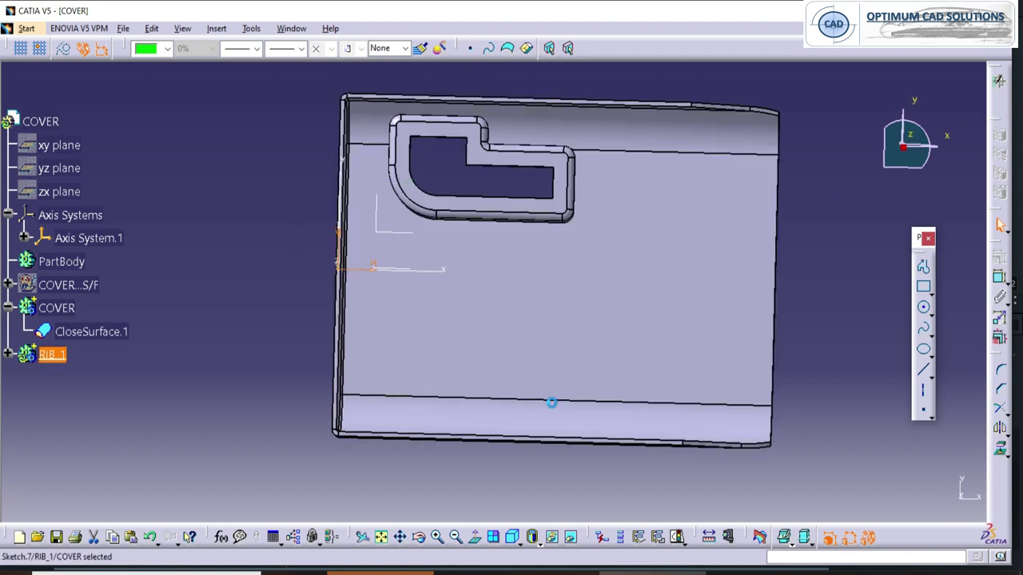
pyautogui.click(405, 379)
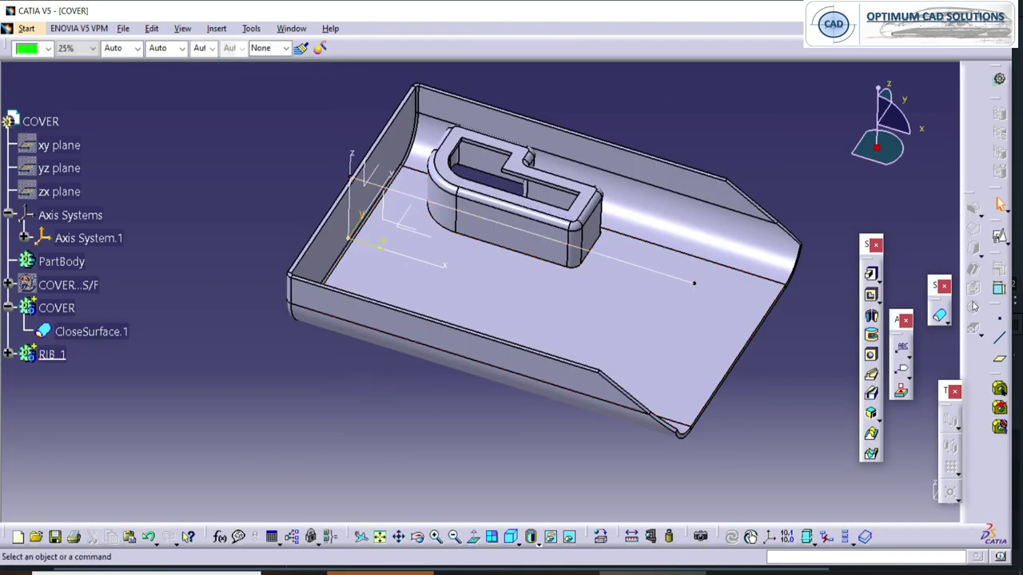
# Pad the line sketch 20 mm as a thick profile with Neutral Fiber and a 1.5 mm thickness.
pyautogui.click(401, 192)
pyautogui.click(555, 323)
pyautogui.click(815, 406)
pyautogui.moveTo(446, 329); pyautogui.dragTo(370, 219, button='middle')
pyautogui.click(845, 473)
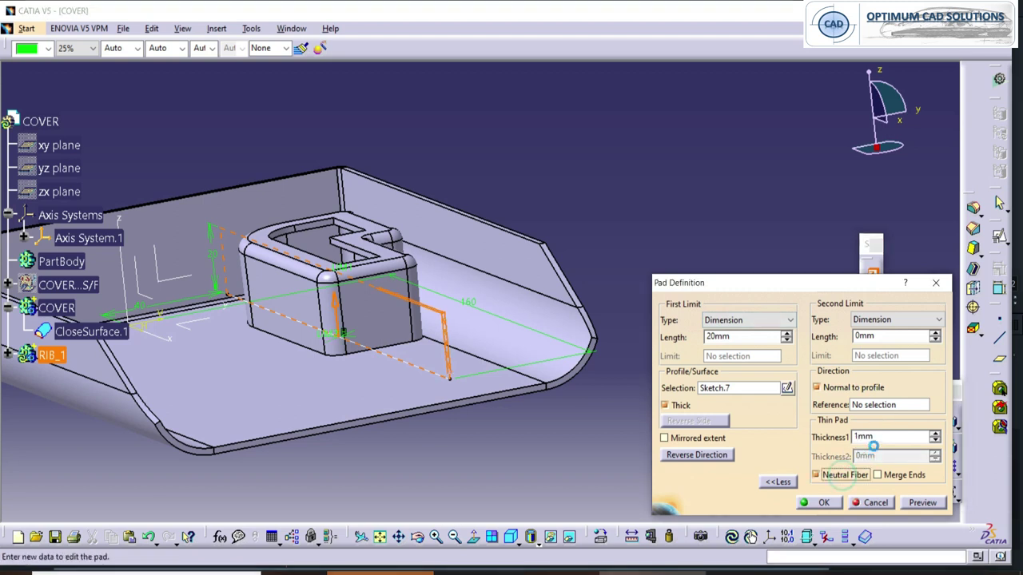
pyautogui.write('2')
pyautogui.click(677, 194)
pyautogui.moveTo(468, 324); pyautogui.dragTo(452, 390, button='middle')
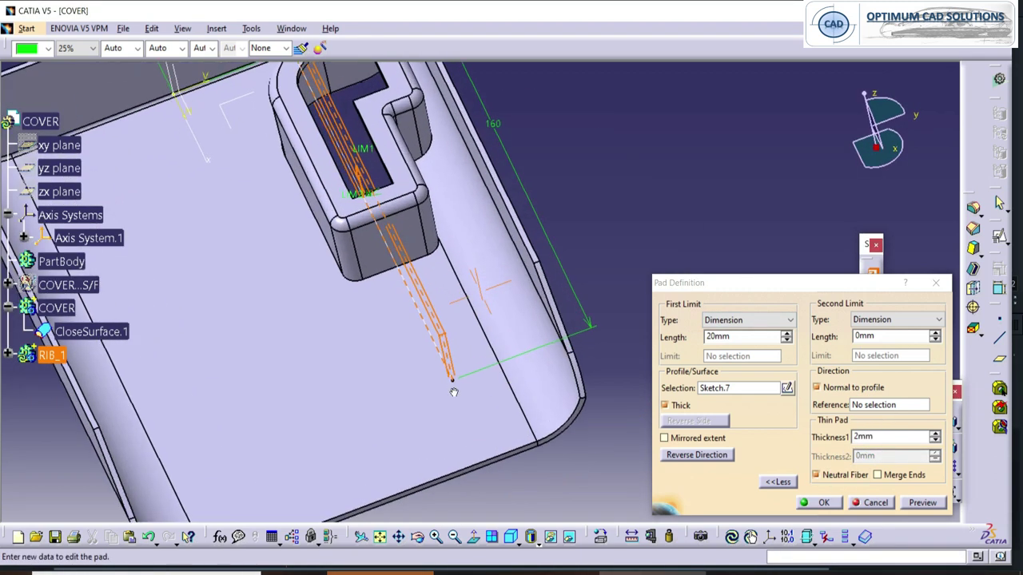
pyautogui.write('1.5mm')
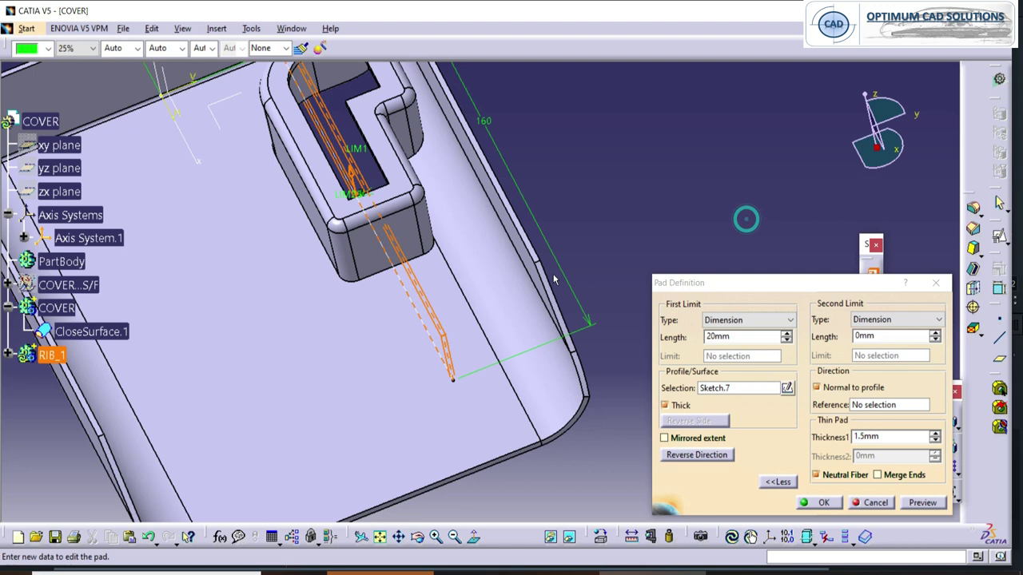
pyautogui.click(816, 502)
pyautogui.moveTo(570, 392); pyautogui.dragTo(639, 346, button='middle')
pyautogui.click(674, 153)
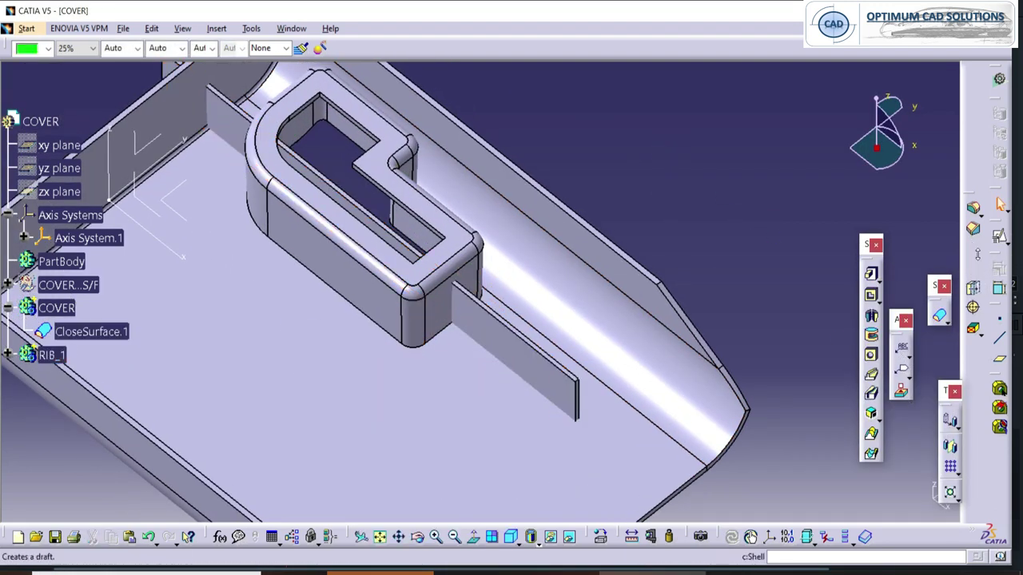
# Draft the rib's two long side faces by 0.5 deg, using its narrow top face as the neutral element.
pyautogui.moveTo(512, 370); pyautogui.dragTo(471, 307, button='middle')
pyautogui.click(516, 359)
pyautogui.click(509, 384)
pyautogui.click(861, 396)
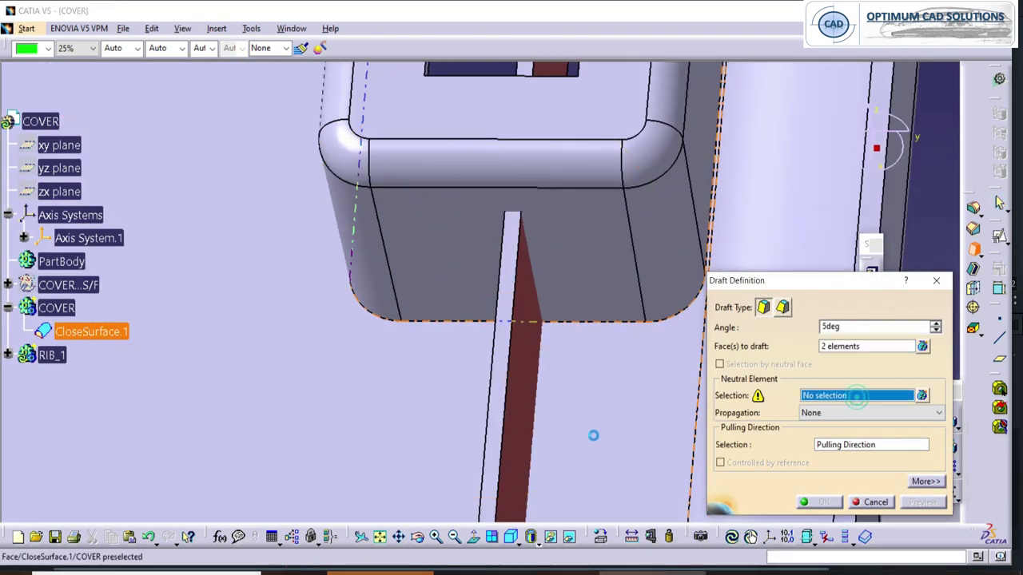
pyautogui.moveTo(594, 434); pyautogui.dragTo(599, 345, button='middle')
pyautogui.click(515, 344)
pyautogui.moveTo(845, 327); pyautogui.dragTo(788, 333)
pyautogui.moveTo(631, 318); pyautogui.dragTo(628, 394, button='middle')
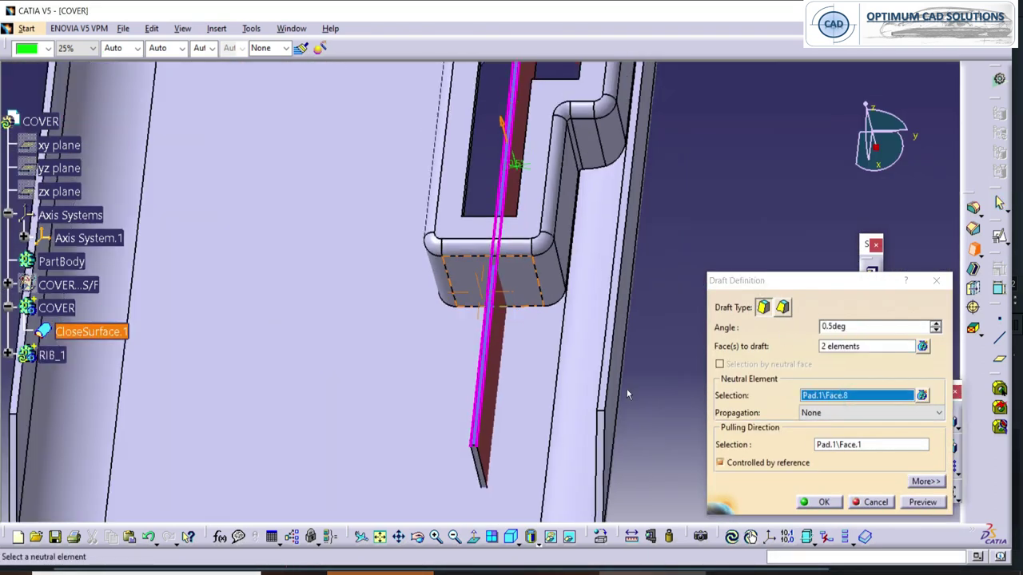
pyautogui.click(931, 499)
pyautogui.moveTo(552, 411); pyautogui.dragTo(507, 334, button='middle')
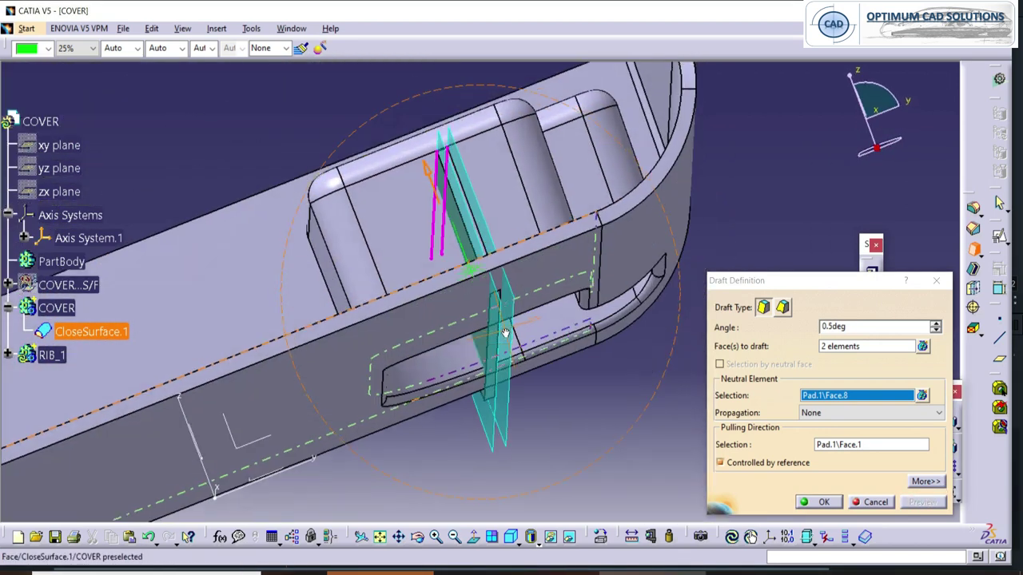
pyautogui.click(804, 502)
# Apply the draft on the first rib and examine its tapered side faces from above.
pyautogui.moveTo(539, 369); pyautogui.dragTo(507, 382, button='middle')
pyautogui.click(497, 374)
pyautogui.click(473, 536)
pyautogui.moveTo(515, 468); pyautogui.dragTo(542, 203, button='middle')
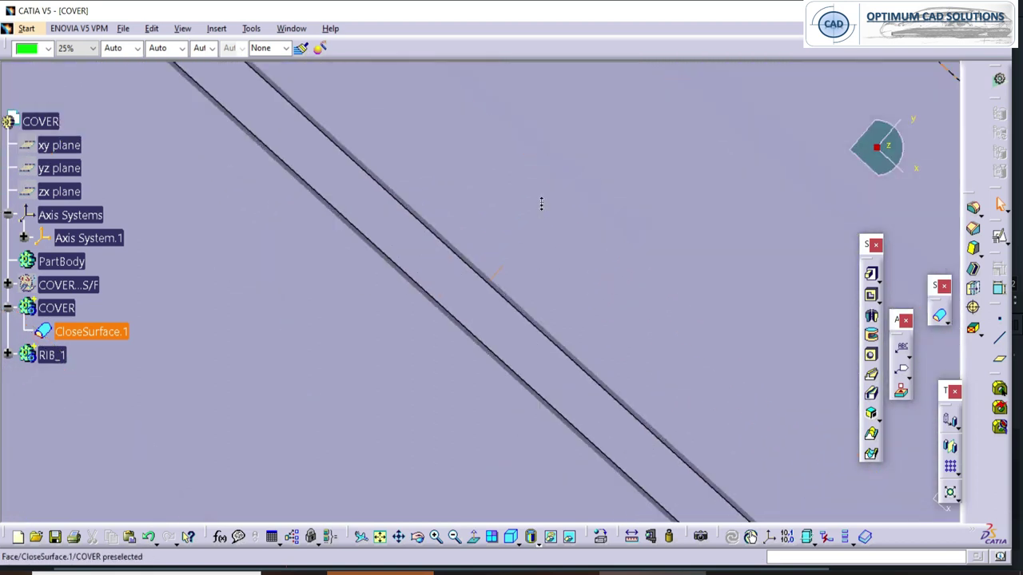
pyautogui.moveTo(480, 300); pyautogui.dragTo(456, 290, button='middle')
pyautogui.moveTo(652, 406); pyautogui.dragTo(507, 229, button='middle')
# Chamfer the short top edge at the rib's free end in Length1/Length2 mode with 20 mm and 25 mm.
pyautogui.click(973, 229)
pyautogui.click(637, 455)
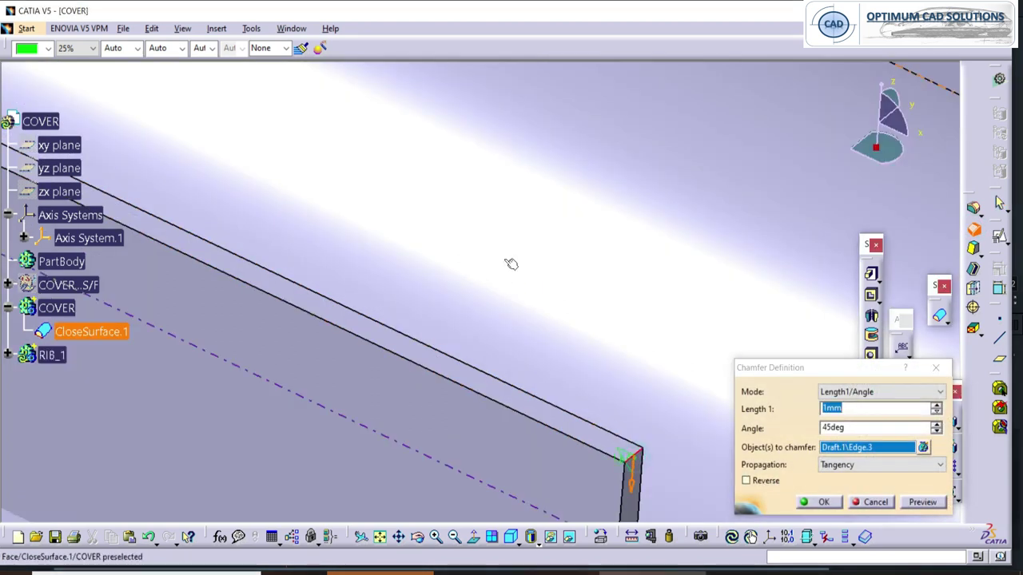
pyautogui.moveTo(512, 264); pyautogui.dragTo(516, 335, button='middle')
pyautogui.click(856, 393)
pyautogui.click(848, 416)
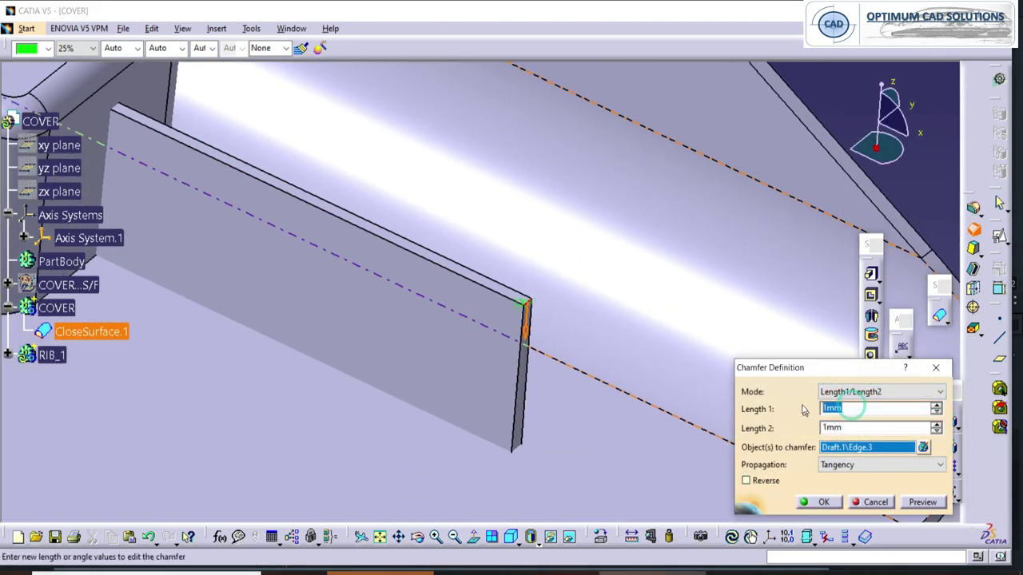
pyautogui.moveTo(773, 200); pyautogui.dragTo(787, 249, button='middle')
pyautogui.write('15')
pyautogui.moveTo(848, 428); pyautogui.dragTo(813, 428)
pyautogui.click(826, 231)
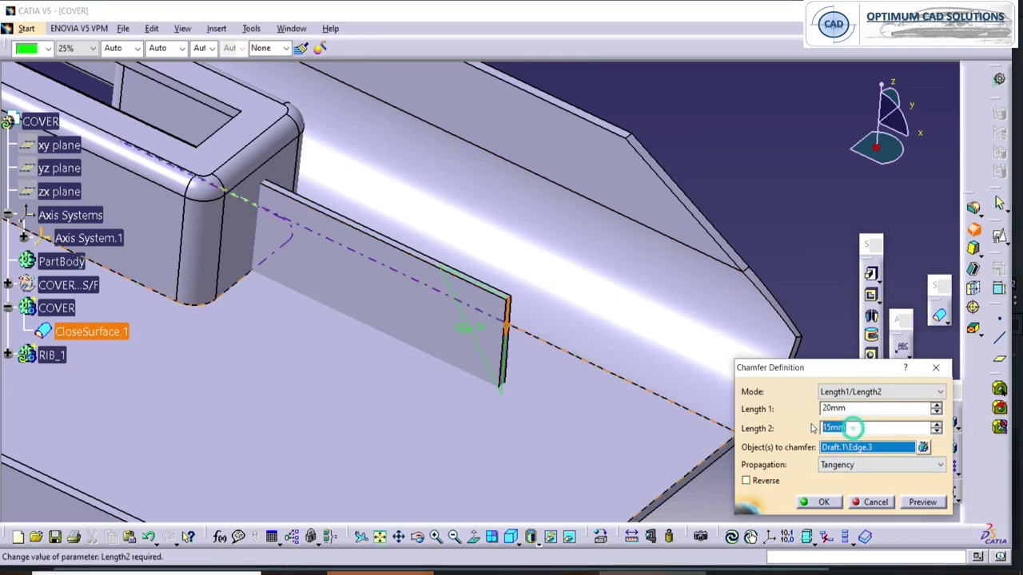
pyautogui.write('25')
pyautogui.press('Return')
# Set the rib sketch's far endpoint distance to 180 mm, exit the sketch, and open the rib chamfer for editing.
pyautogui.moveTo(432, 264)
pyautogui.mouseDown(button='middle')
pyautogui.moveTo(418, 333)
pyautogui.moveTo(594, 314)
pyautogui.moveTo(548, 307)
pyautogui.moveTo(569, 318)
pyautogui.mouseUp(button='middle')
pyautogui.click(9, 354)
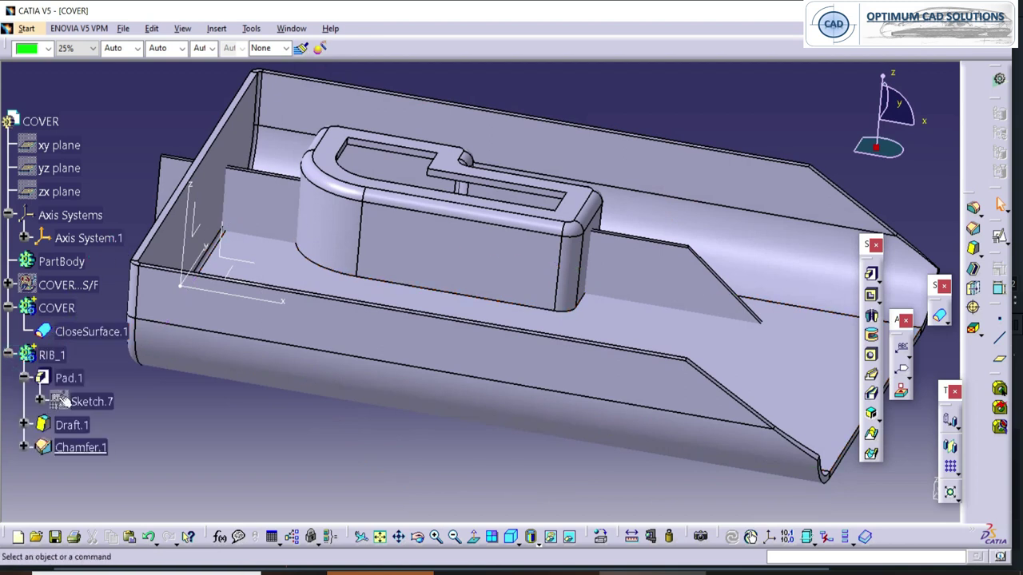
pyautogui.doubleClick(92, 402)
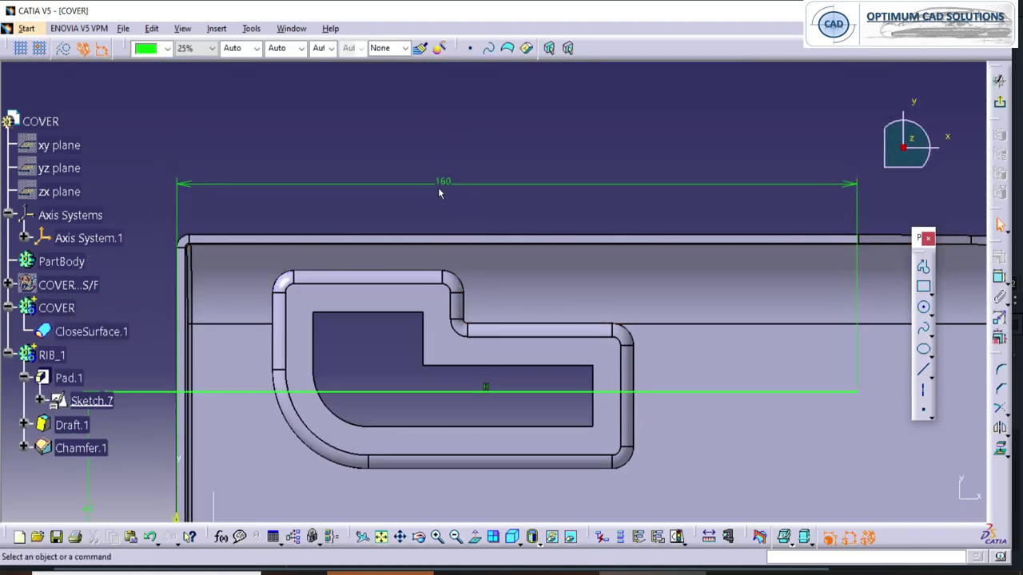
pyautogui.doubleClick(441, 183)
pyautogui.write('180')
pyautogui.press('Return')
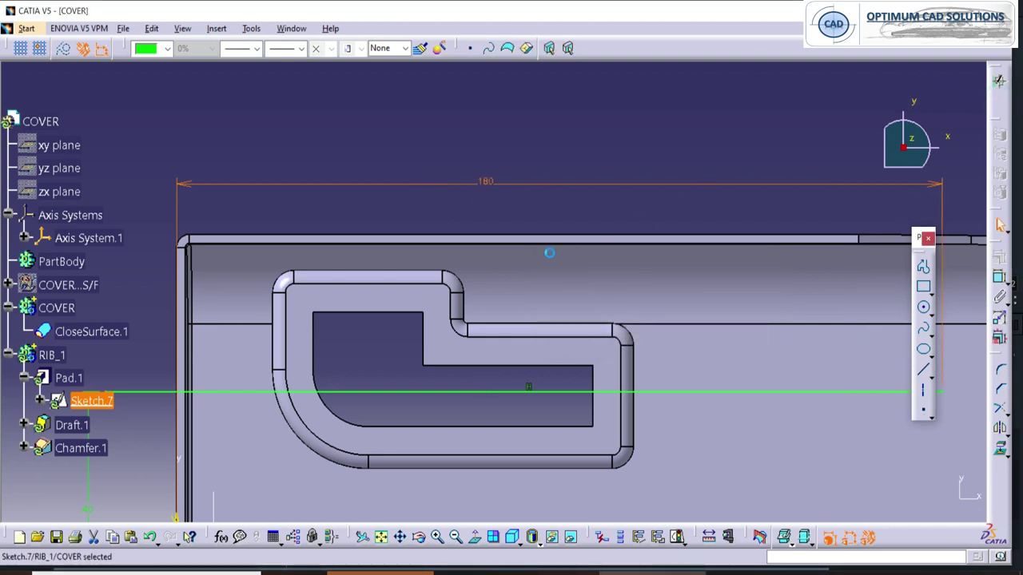
pyautogui.moveTo(400, 339)
pyautogui.mouseDown(button='middle')
pyautogui.moveTo(373, 347)
pyautogui.moveTo(496, 336)
pyautogui.mouseUp(button='middle')
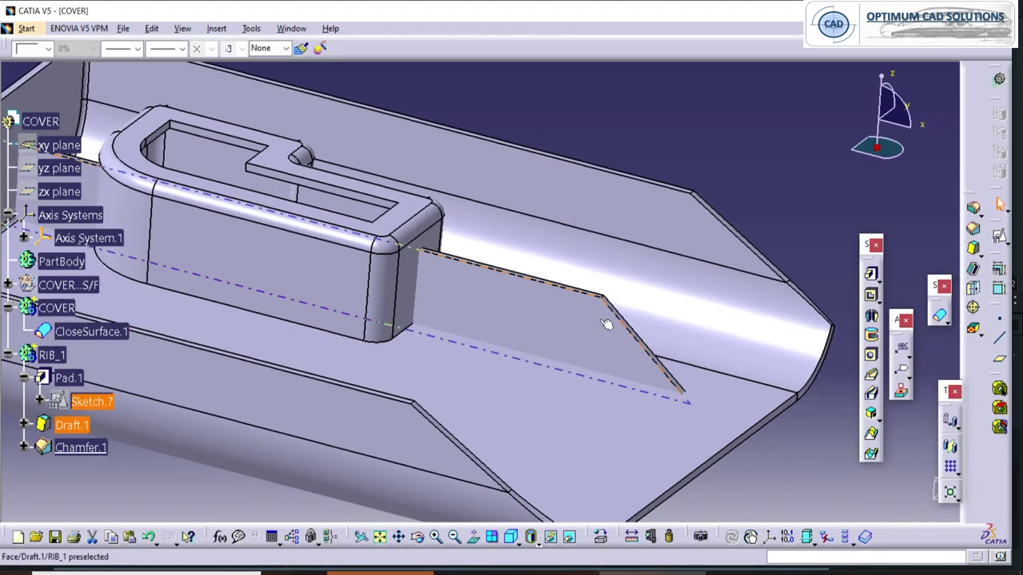
pyautogui.doubleClick(80, 448)
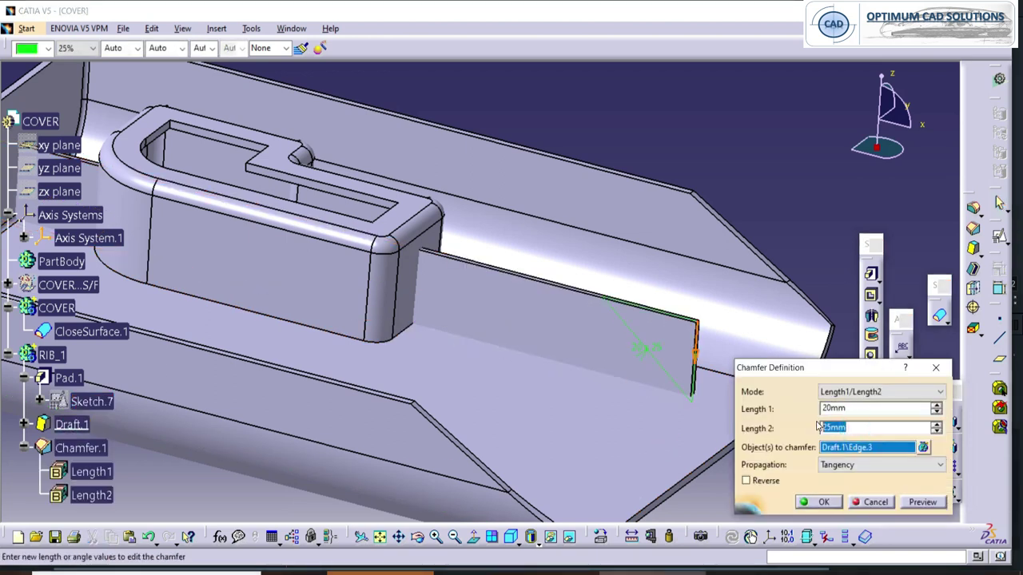
# Round the rib's corner edge between its top face and the chamfer with a 20 mm edge fillet.
pyautogui.moveTo(723, 275); pyautogui.dragTo(379, 128, button='middle')
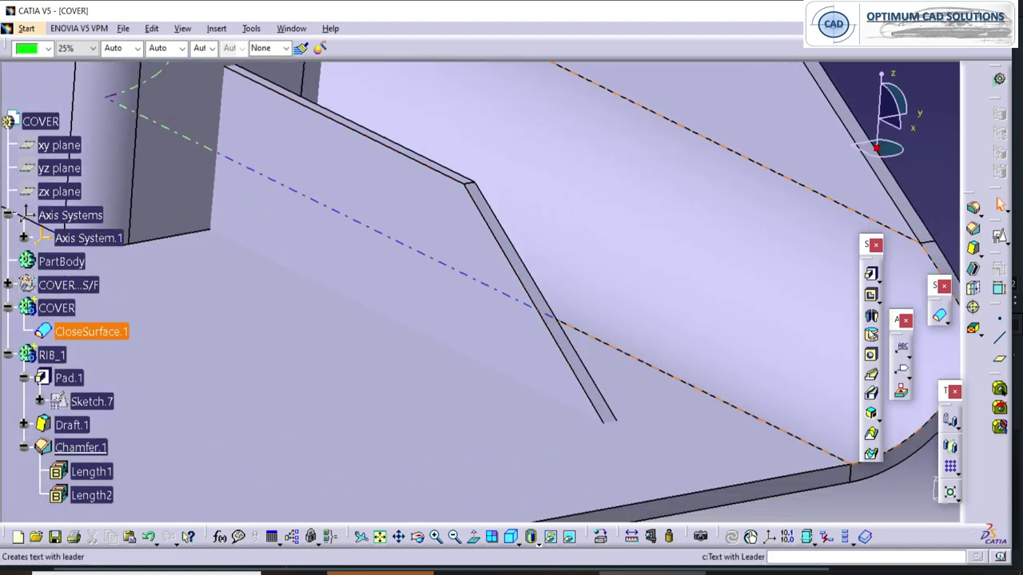
pyautogui.click(975, 210)
pyautogui.click(469, 184)
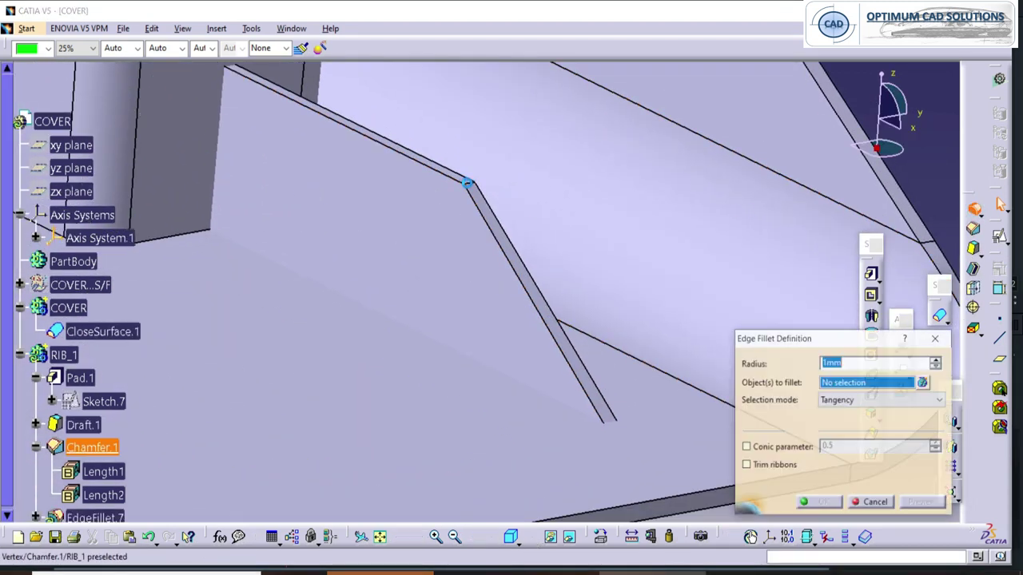
pyautogui.write('20')
pyautogui.press('Return')
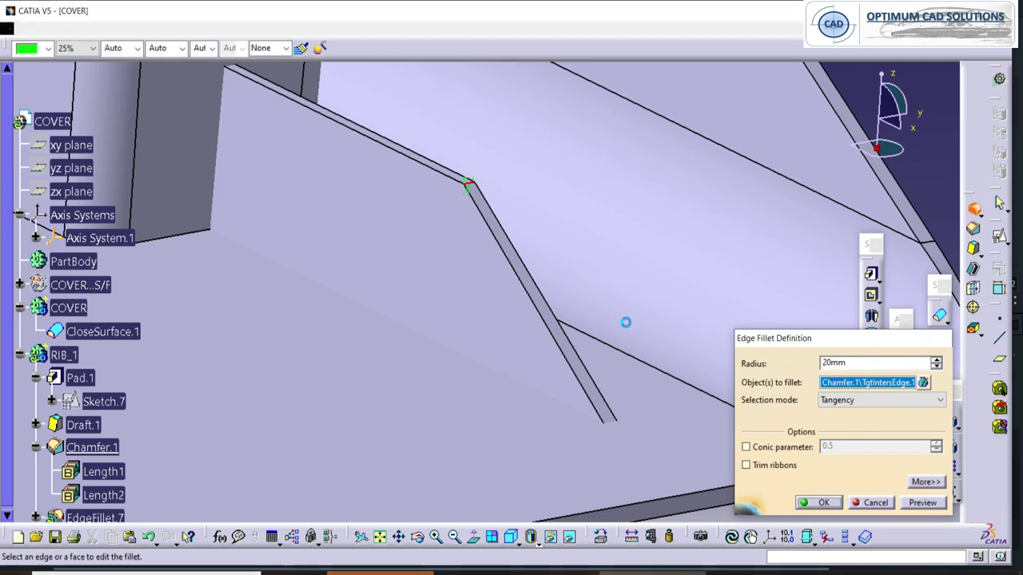
pyautogui.moveTo(338, 306); pyautogui.dragTo(499, 339, button='middle')
pyautogui.click(582, 249)
# Start a rectangular pattern of the current rib solid with 3 instances and 40 mm spacing.
pyautogui.scroll(-2, 86, 432)
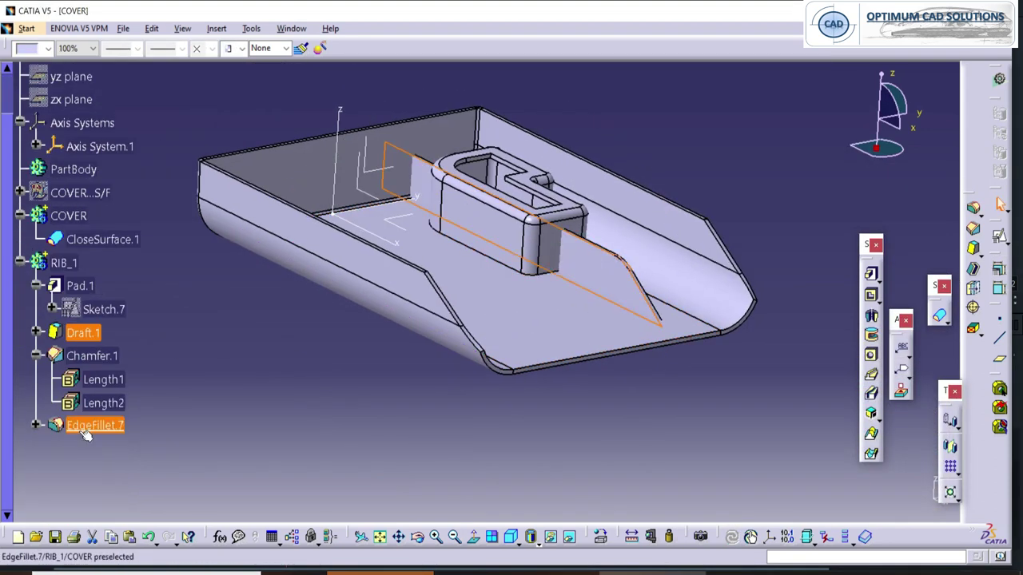
pyautogui.click(281, 389)
pyautogui.click(950, 467)
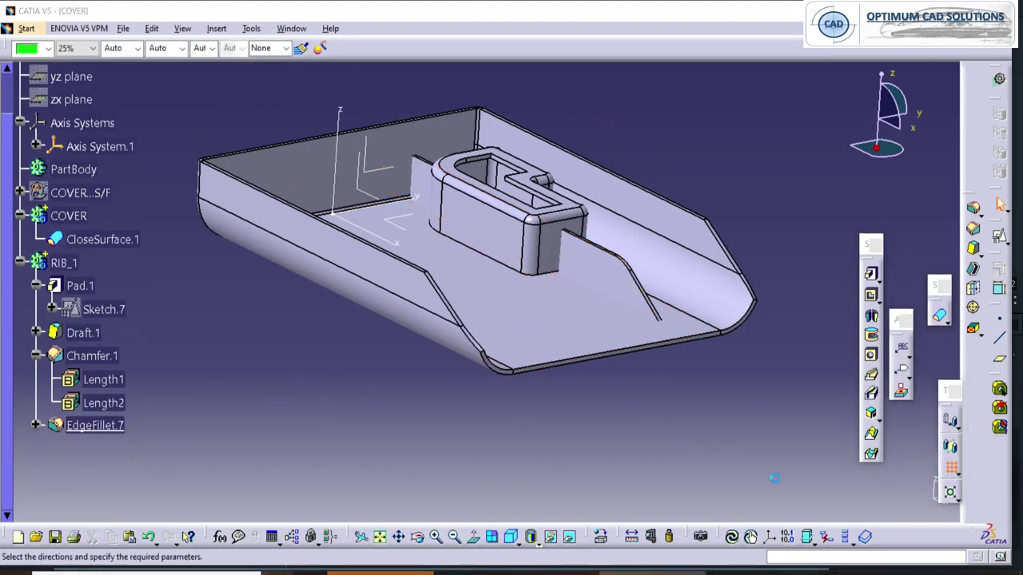
pyautogui.doubleClick(835, 338)
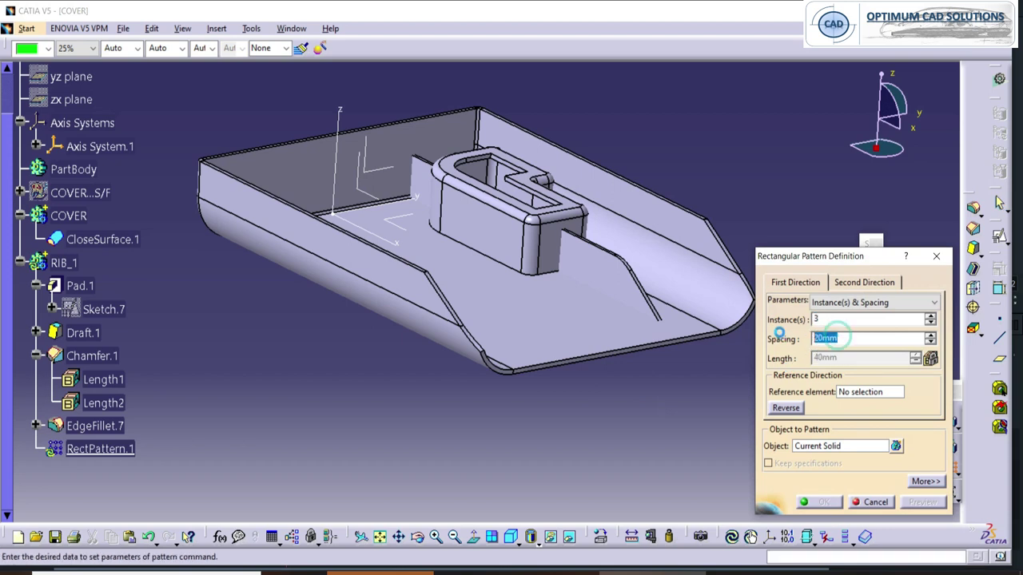
pyautogui.moveTo(538, 182); pyautogui.dragTo(568, 319, button='middle')
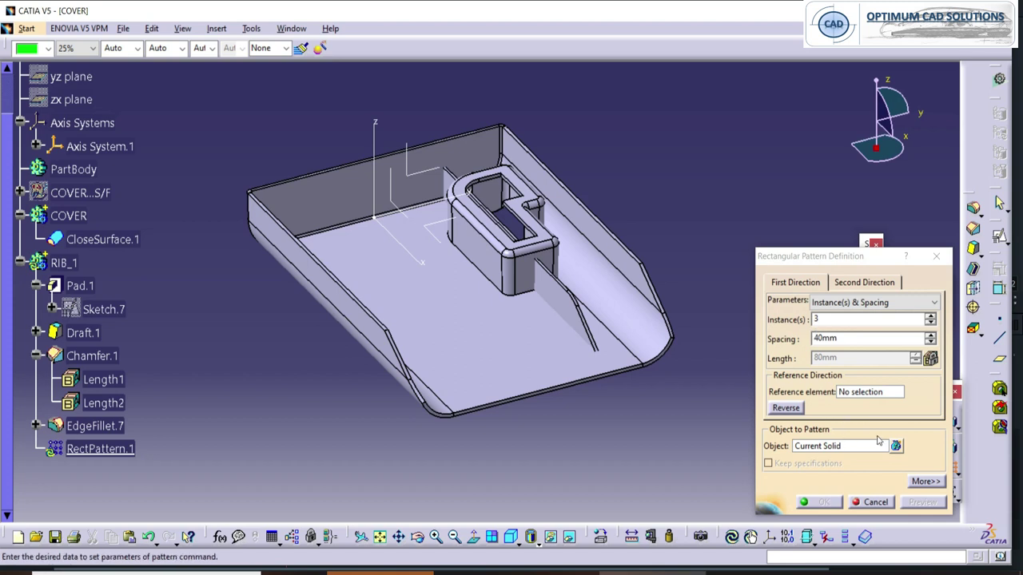
# Orient the rib pattern along the Y direction, reverse it towards the cover's opposite side, and create the pattern.
pyautogui.click(869, 392)
pyautogui.click(398, 195)
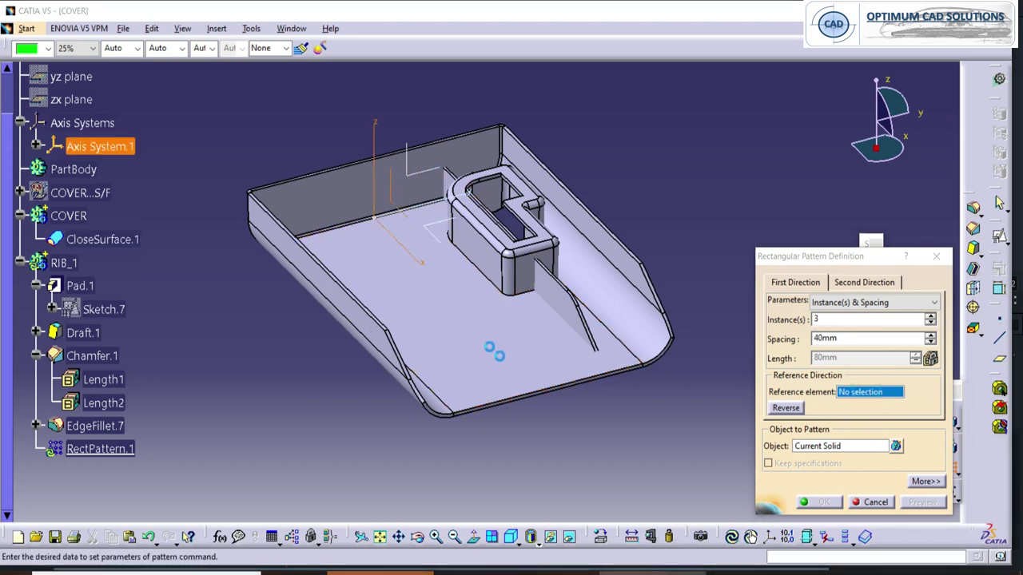
pyautogui.moveTo(620, 398); pyautogui.dragTo(551, 321, button='middle')
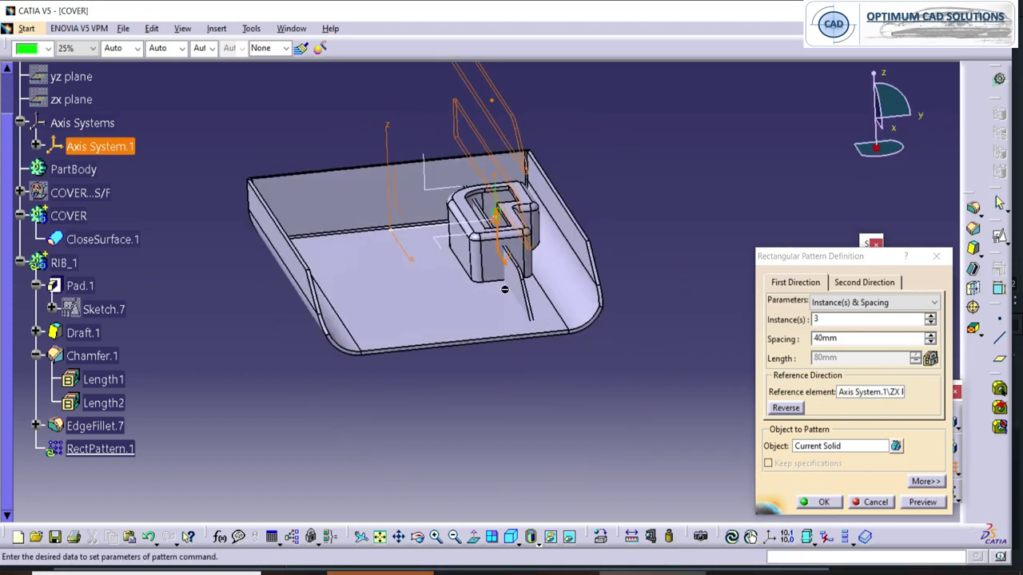
pyautogui.click(839, 395)
pyautogui.click(430, 231)
pyautogui.click(791, 411)
pyautogui.moveTo(536, 327); pyautogui.dragTo(551, 231, button='middle')
pyautogui.click(837, 502)
# Insert a new body for the cross ribs and rename it RIBS_2.
pyautogui.moveTo(479, 390); pyautogui.dragTo(432, 304, button='middle')
pyautogui.click(217, 29)
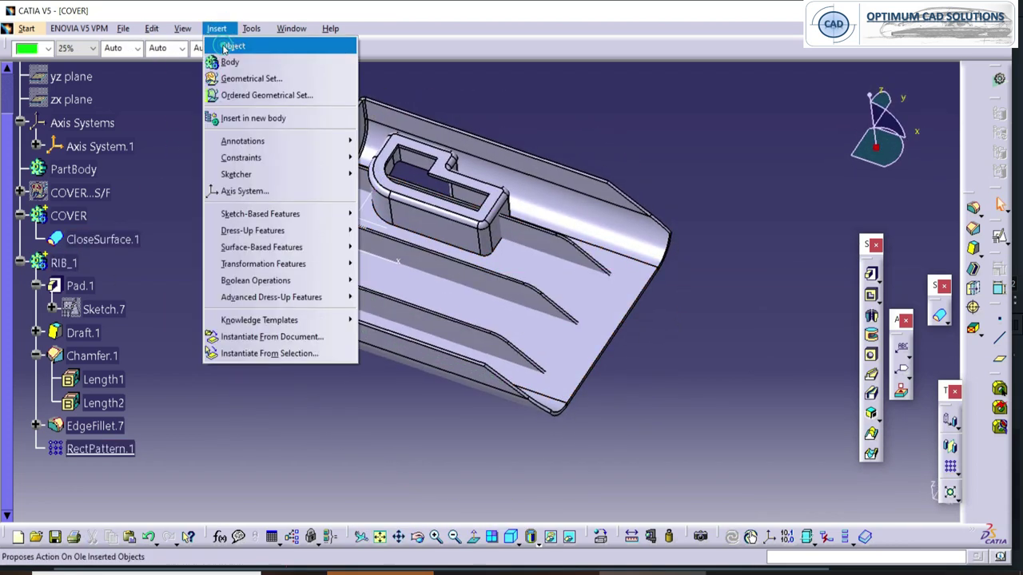
pyautogui.click(228, 62)
pyautogui.click(600, 316)
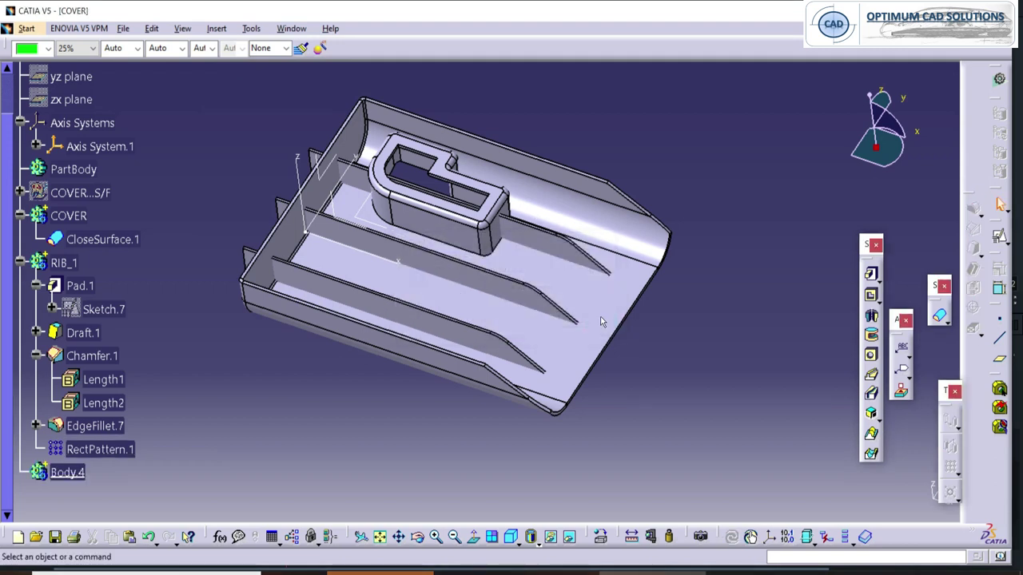
pyautogui.hotkey('alt', 'Return')
pyautogui.click(570, 321)
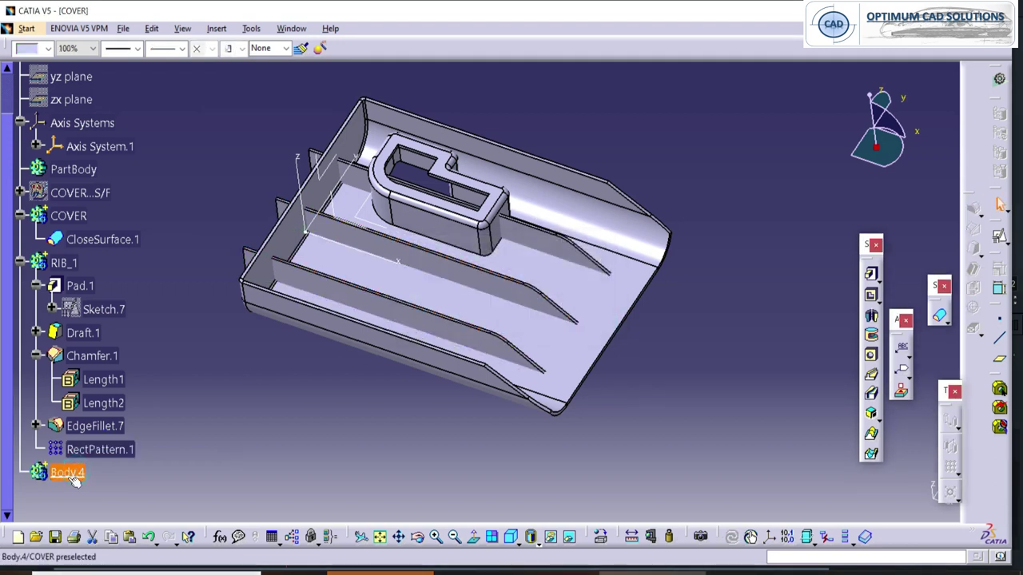
pyautogui.hotkey('alt', 'Return')
pyautogui.write('RIBS_2')
pyautogui.press('Return')
# Create a positioned sketch on the axis system's XY plane and draw a vertical line spanning beyond both cover side walls.
pyautogui.click(1000, 237)
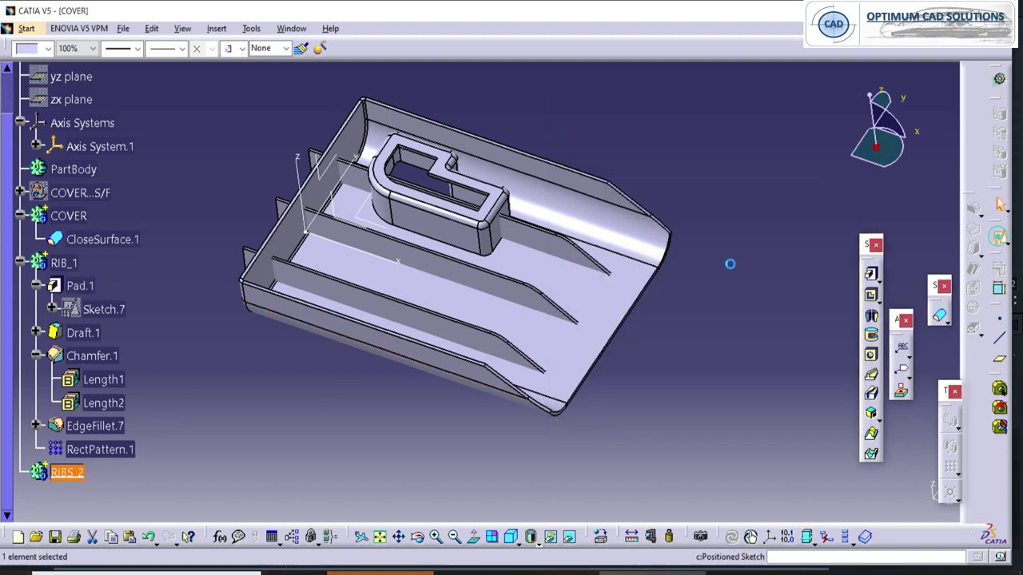
pyautogui.click(365, 208)
pyautogui.click(866, 498)
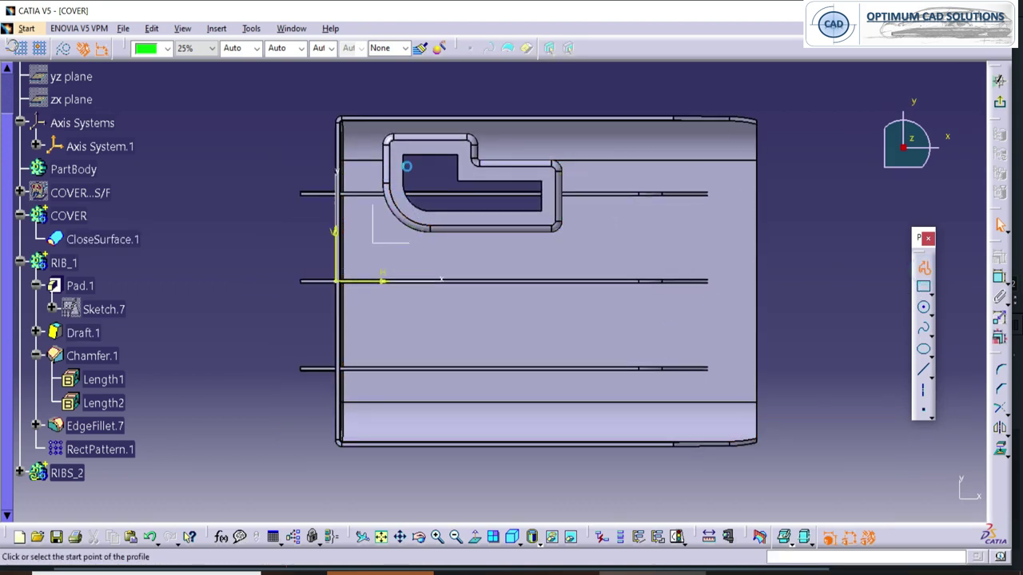
pyautogui.click(613, 108)
pyautogui.click(616, 481)
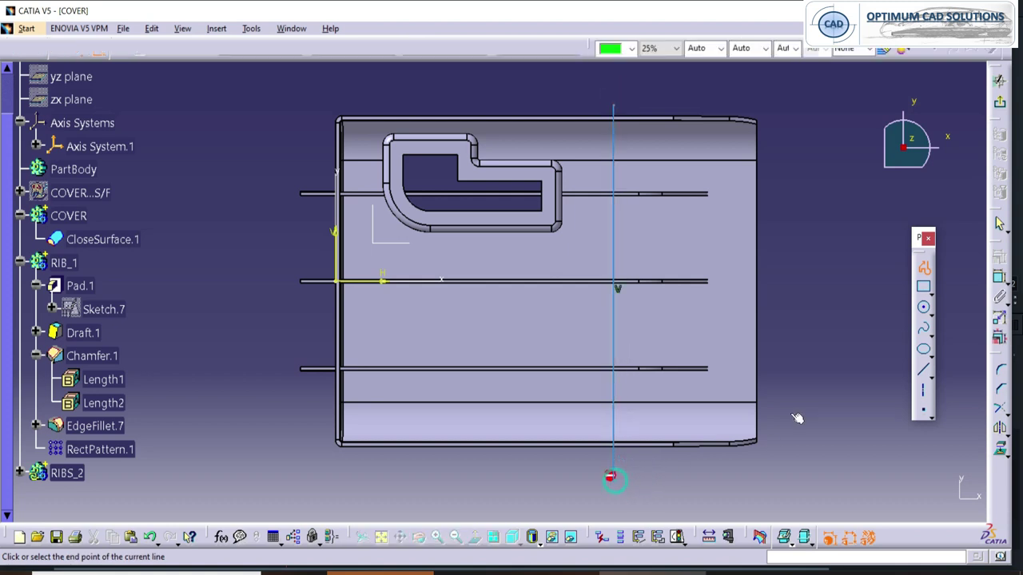
# Dimension the vertical line's distance from the vertical sketch axis and set it to 140 mm.
pyautogui.click(999, 279)
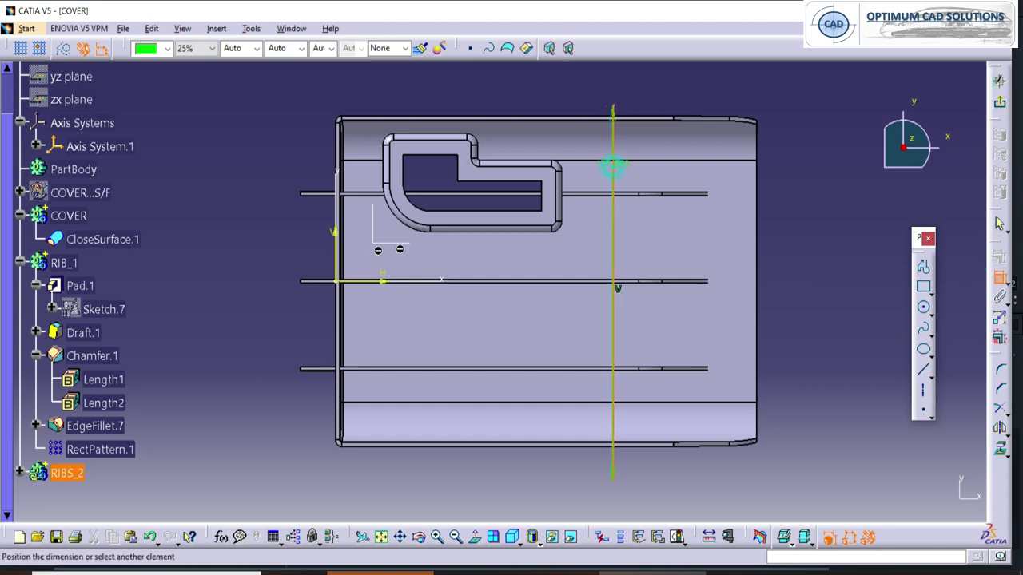
pyautogui.click(336, 233)
pyautogui.click(442, 78)
pyautogui.doubleClick(445, 76)
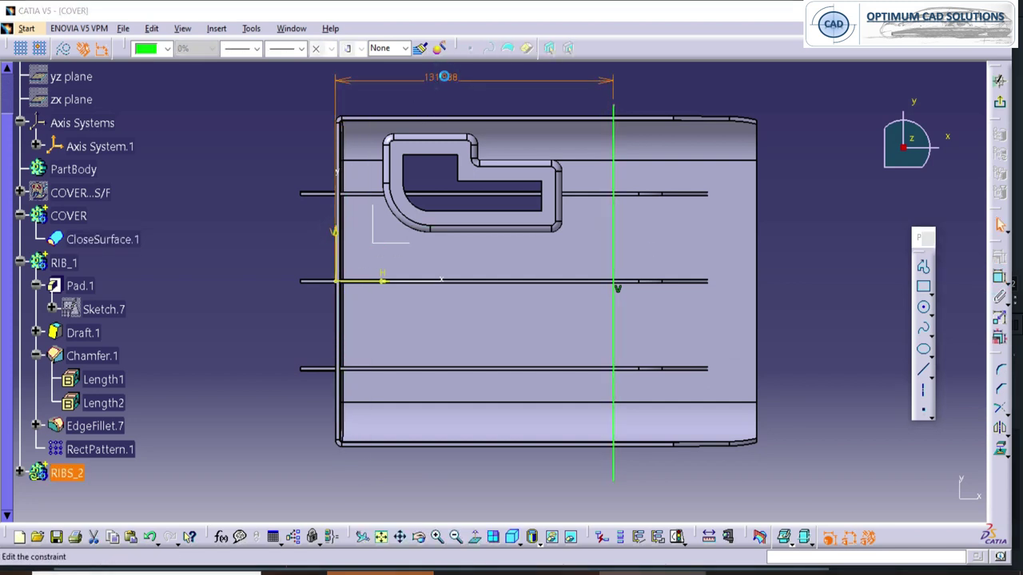
pyautogui.write('120')
pyautogui.press('Return')
pyautogui.doubleClick(428, 76)
pyautogui.write('140')
pyautogui.press('Return')
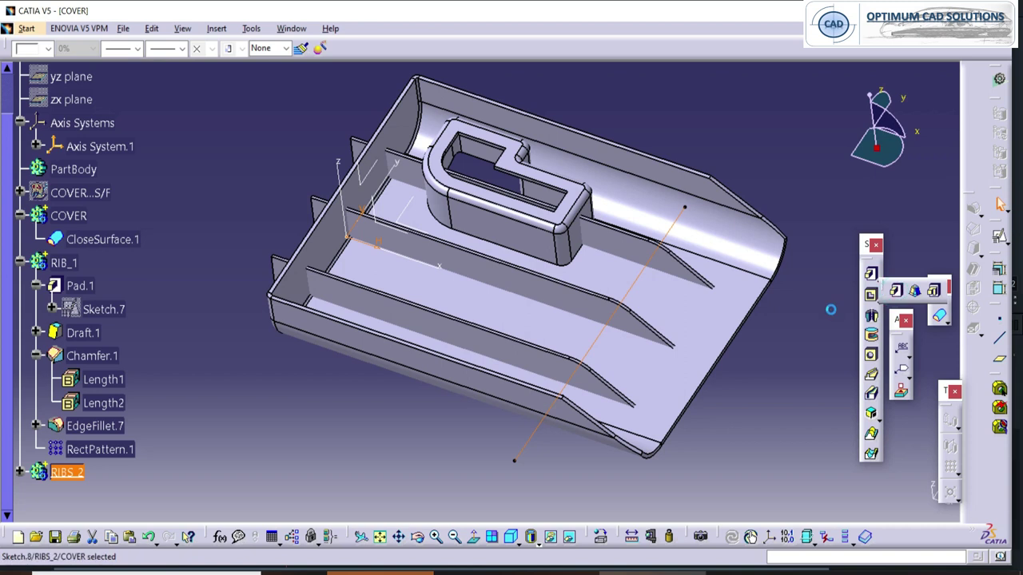
# Pad the vertical line sketch 20 mm as a thick profile to form the cross rib.
pyautogui.click(557, 322)
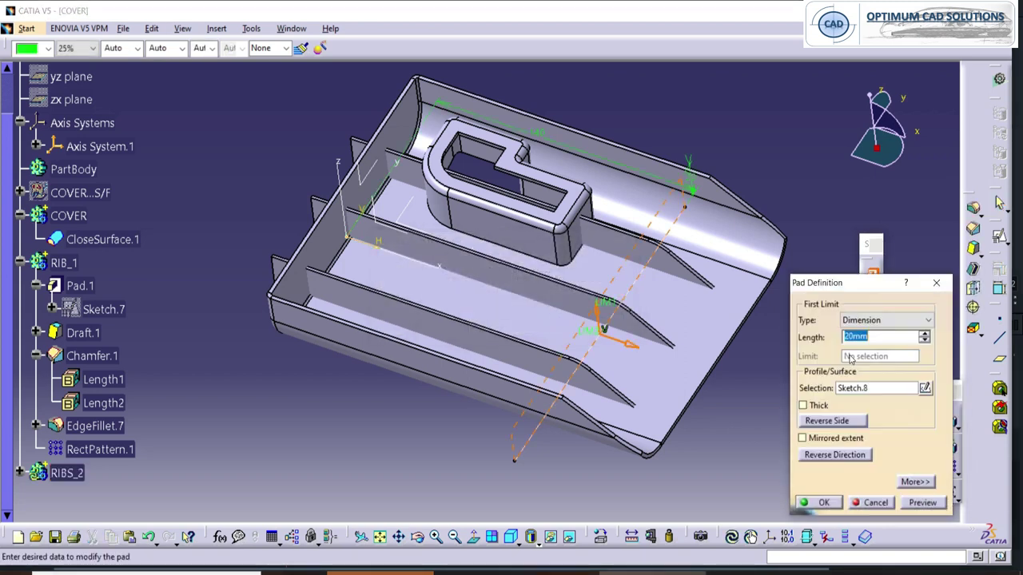
pyautogui.click(816, 407)
pyautogui.click(845, 477)
pyautogui.click(825, 503)
# Draft the cross rib's two long side faces by 0.5 deg, using its narrow top face as the neutral element.
pyautogui.moveTo(446, 402); pyautogui.dragTo(489, 357, button='middle')
pyautogui.click(758, 203)
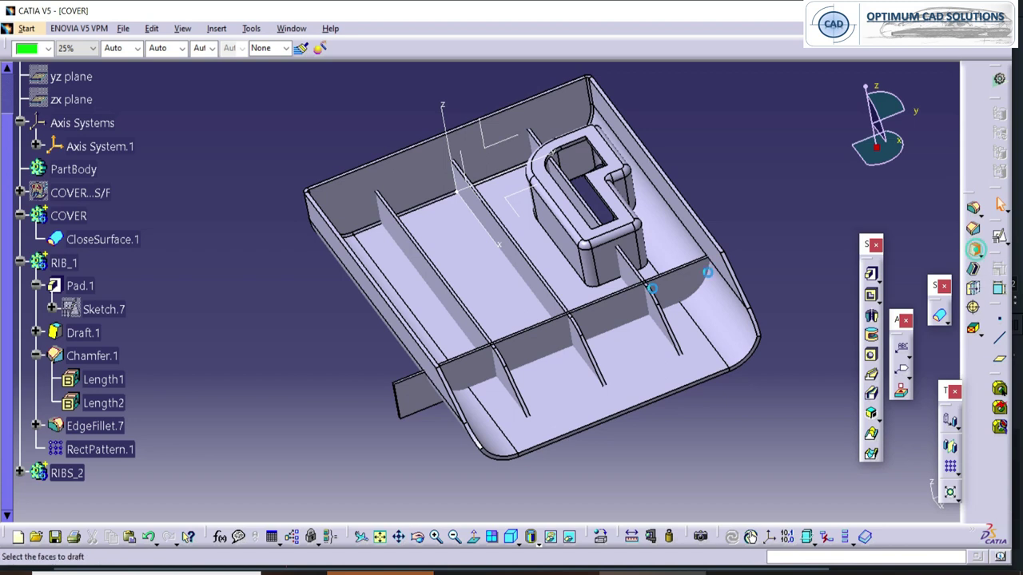
pyautogui.moveTo(564, 460); pyautogui.dragTo(328, 280, button='middle')
pyautogui.click(571, 374)
pyautogui.click(348, 310)
pyautogui.click(818, 397)
pyautogui.moveTo(368, 352); pyautogui.dragTo(824, 276, button='middle')
pyautogui.click(527, 292)
pyautogui.click(914, 502)
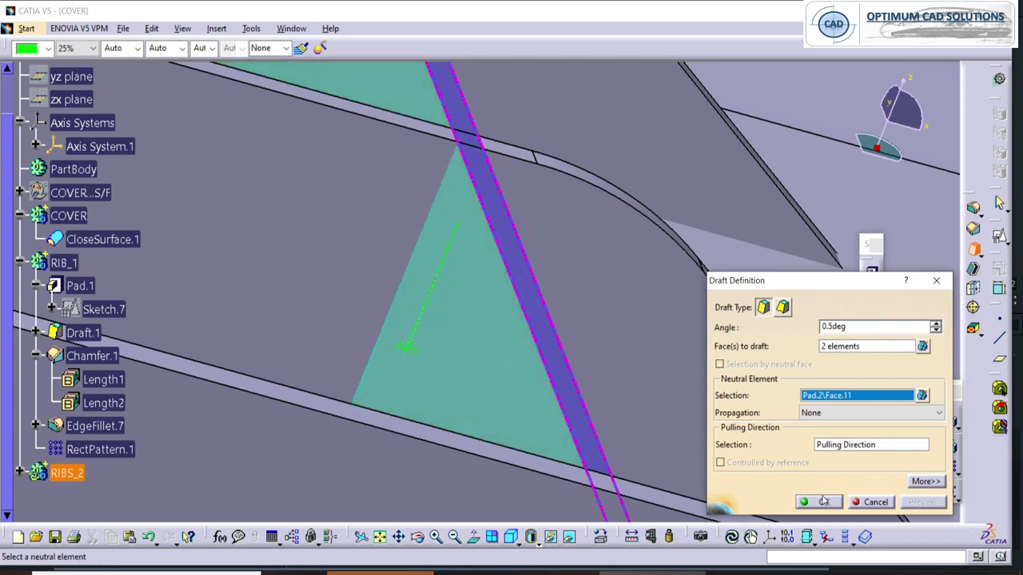
pyautogui.click(823, 503)
# Start a rectangular pattern of the cross rib with 4 instances along the axis system's X axis in the reversed direction.
pyautogui.moveTo(635, 210); pyautogui.dragTo(512, 232, button='middle')
pyautogui.click(601, 319)
pyautogui.keyDown('ctrl'); pyautogui.moveTo(275, 399); pyautogui.dragTo(308, 432, button='middle'); pyautogui.keyUp('ctrl')
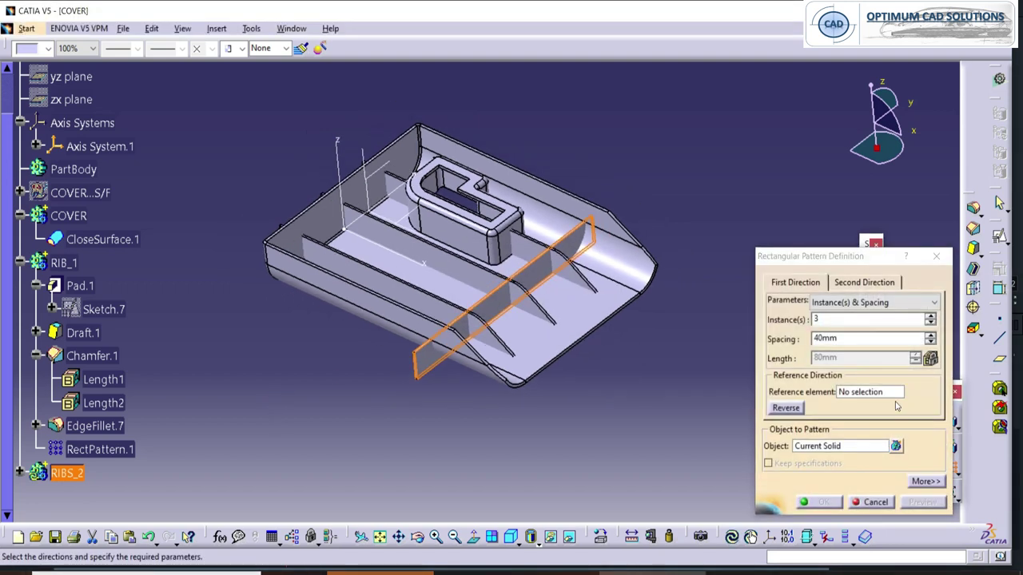
pyautogui.moveTo(828, 319); pyautogui.dragTo(804, 322)
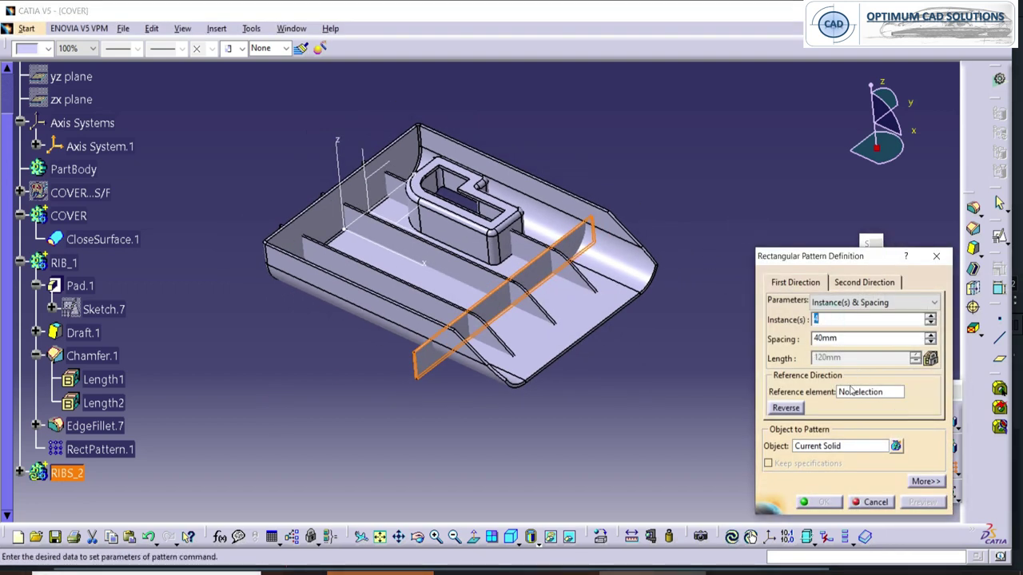
pyautogui.click(430, 269)
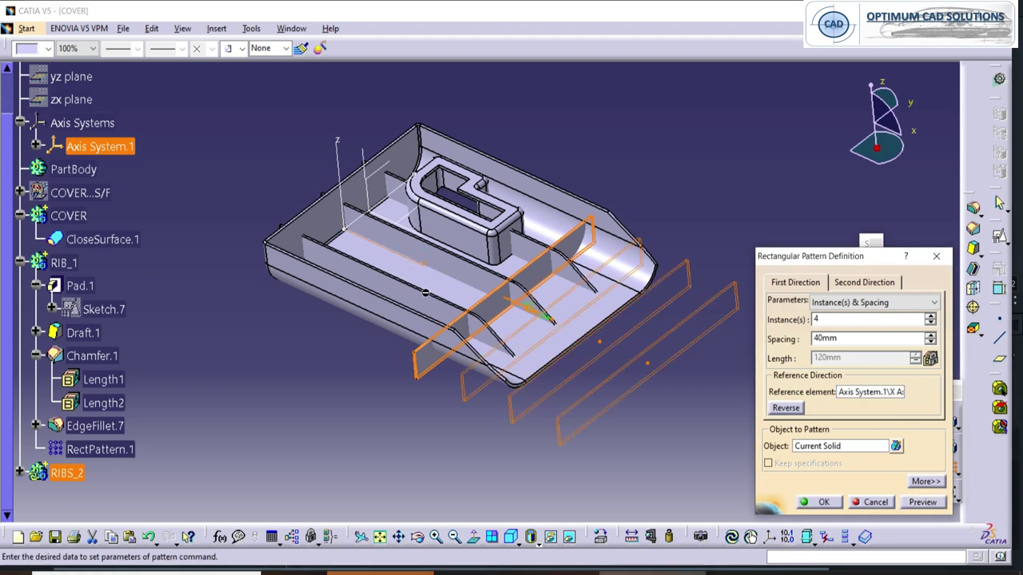
pyautogui.click(774, 412)
# Set the cross rib pattern to 5 instances with 31 mm spacing and create it.
pyautogui.moveTo(450, 333); pyautogui.dragTo(456, 371, button='middle')
pyautogui.press('Tab')
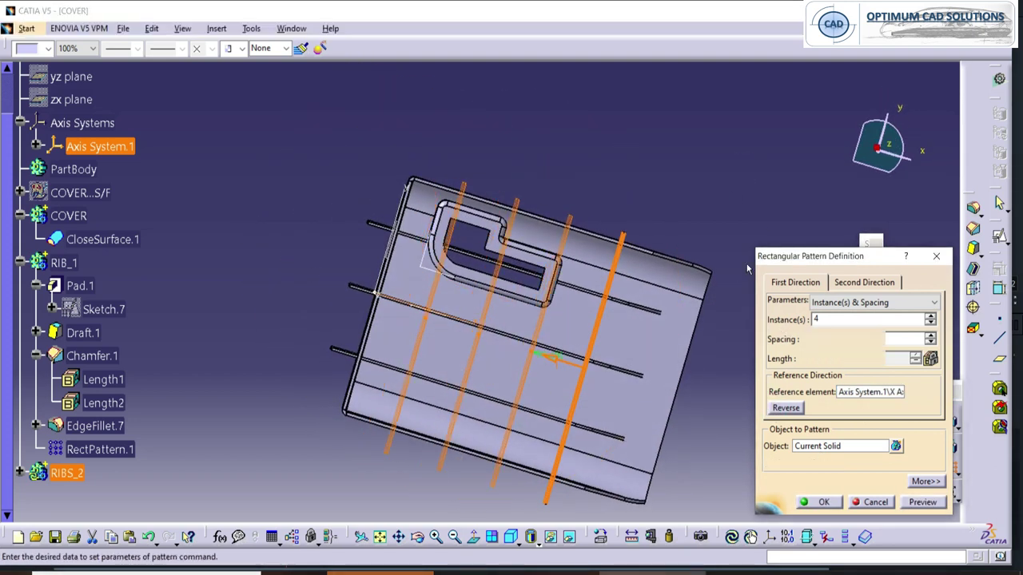
pyautogui.write('30')
pyautogui.press('Tab')
pyautogui.click(929, 315)
pyautogui.moveTo(470, 299)
pyautogui.mouseDown(button='middle')
pyautogui.moveTo(478, 322)
pyautogui.moveTo(488, 290)
pyautogui.mouseUp(button='middle')
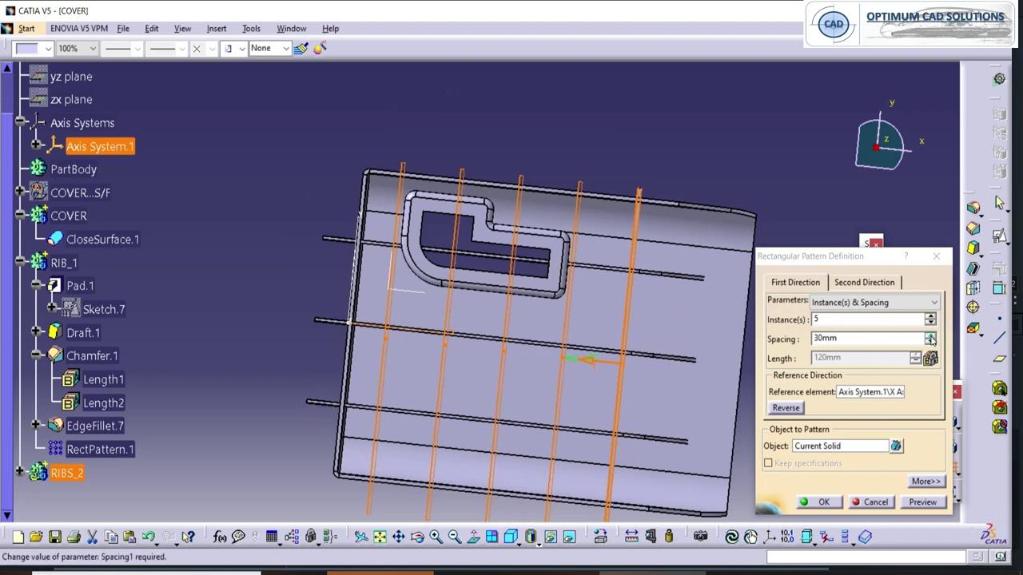
pyautogui.click(930, 339)
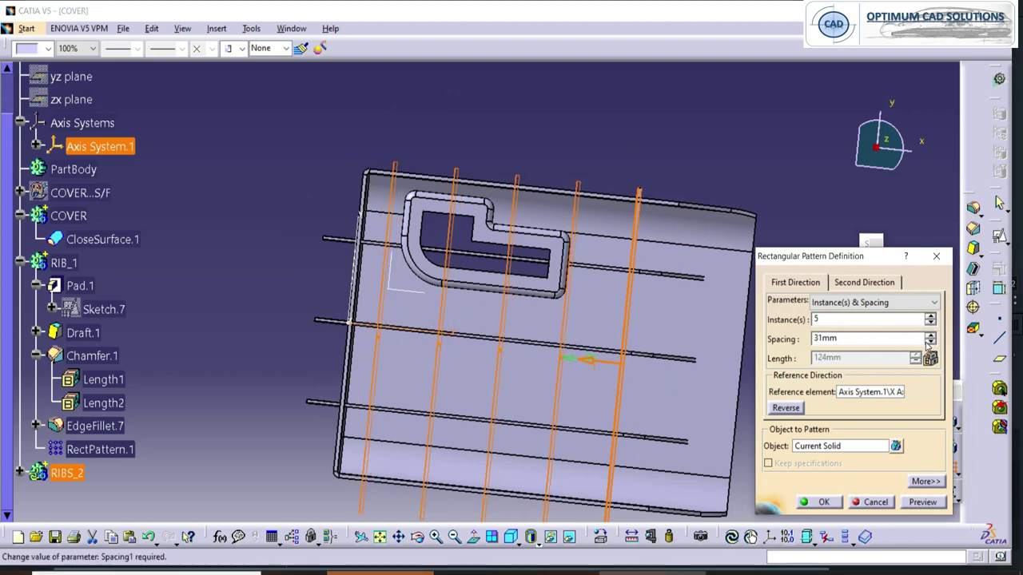
pyautogui.click(857, 502)
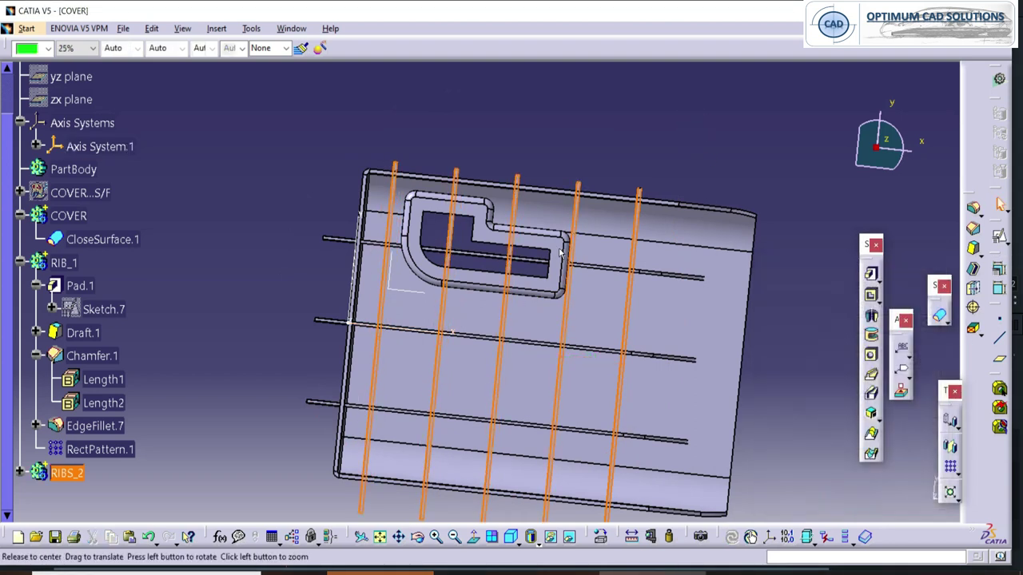
# Collapse the RIB_1 branch in the specification tree and hide the COVER body.
pyautogui.moveTo(559, 253); pyautogui.dragTo(529, 291, button='middle')
pyautogui.moveTo(503, 328); pyautogui.dragTo(432, 337, button='middle')
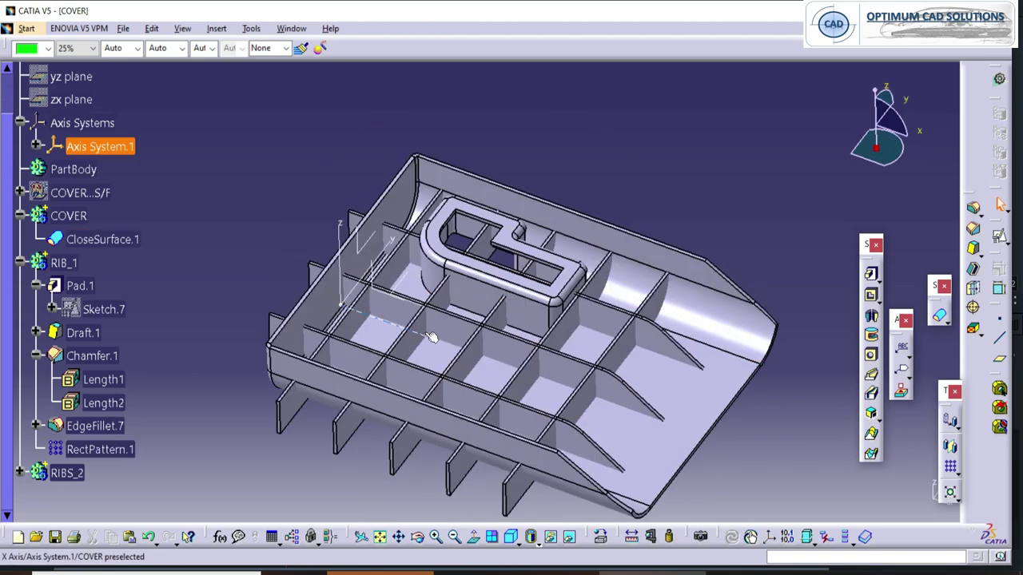
pyautogui.moveTo(467, 374); pyautogui.dragTo(400, 319, button='middle')
pyautogui.click(20, 261)
pyautogui.click(60, 266)
pyautogui.click(66, 299)
pyautogui.rightClick(78, 215)
pyautogui.click(160, 259)
pyautogui.moveTo(86, 274); pyautogui.dragTo(144, 284, button='middle')
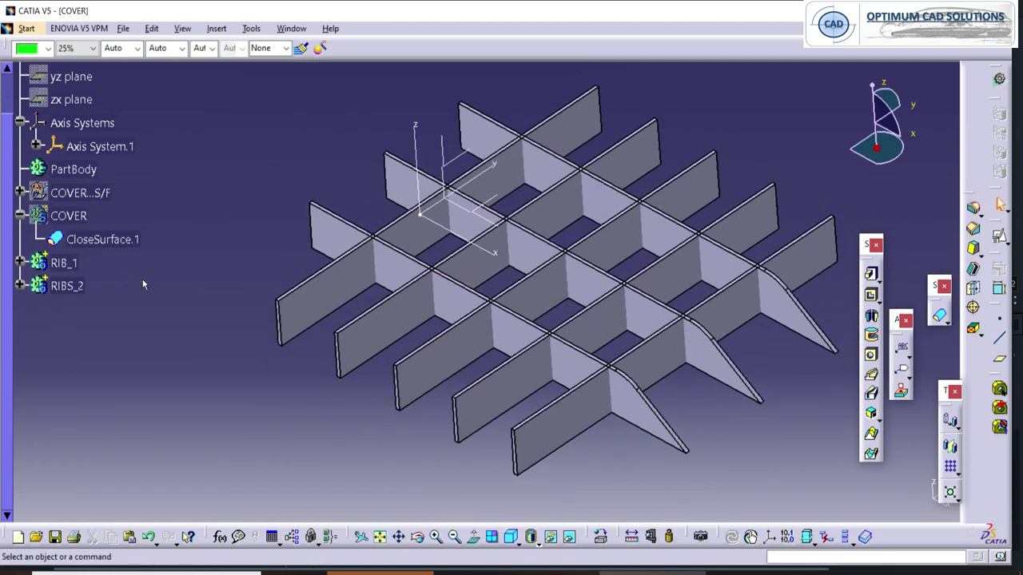
# Insert a new body and rename it COVER RIBS.
pyautogui.click(217, 29)
pyautogui.click(234, 67)
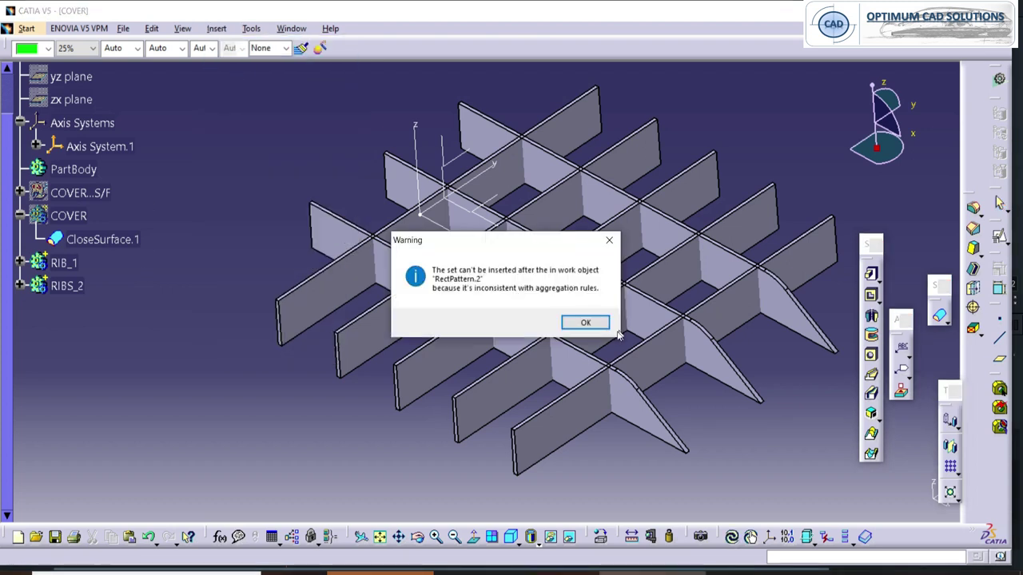
pyautogui.click(600, 326)
pyautogui.click(600, 325)
pyautogui.click(73, 307)
pyautogui.hotkey('alt', 'Return')
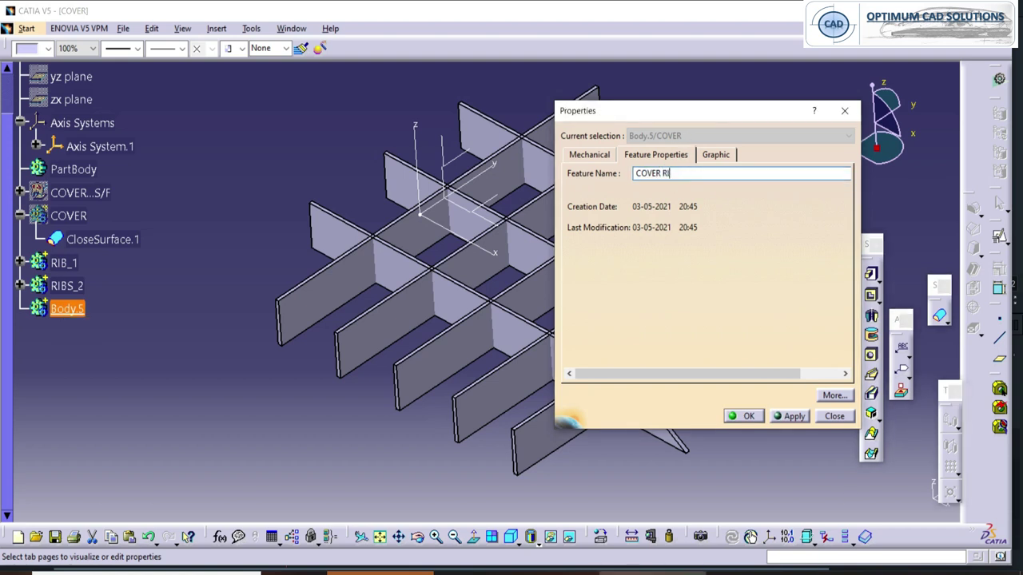
# Combine the RIB_1 and RIBS_2 bodies into the COVER RIBS body with a Boolean Add.
pyautogui.click(67, 285)
pyautogui.keyDown('ctrl'); pyautogui.click(69, 264); pyautogui.keyUp('ctrl')
pyautogui.rightClick(69, 263)
pyautogui.moveTo(128, 538)
pyautogui.click(224, 370)
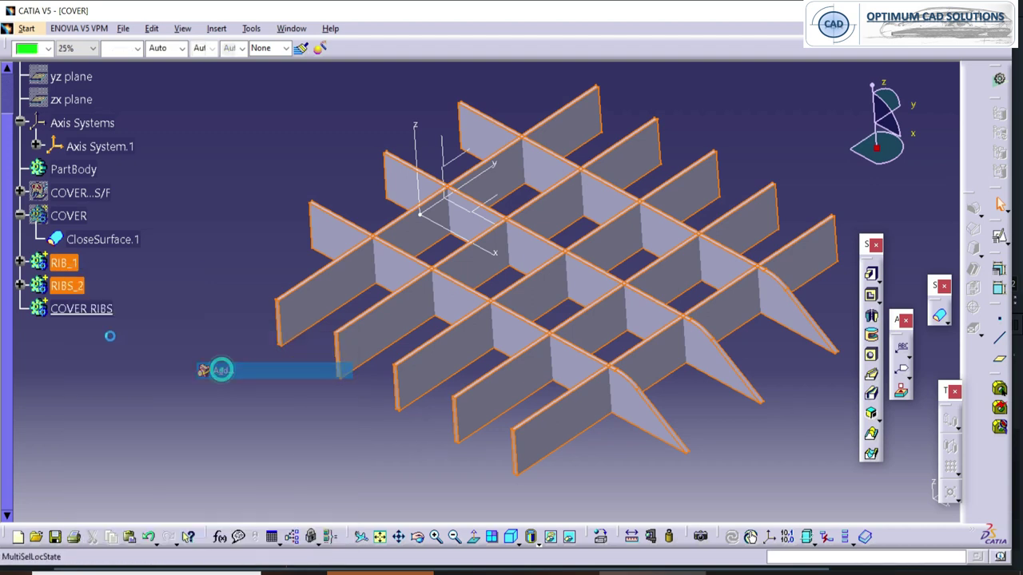
pyautogui.click(90, 308)
pyautogui.click(818, 499)
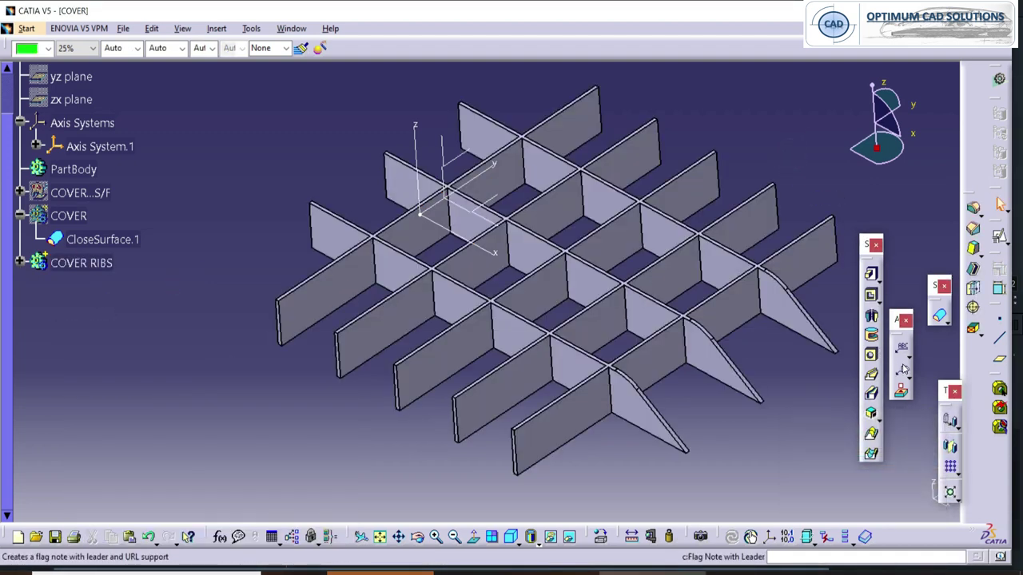
# Fillet the intersections of the lengthwise and cross ribs with a 0.5 mm radius, using the Intersection selection mode.
pyautogui.moveTo(793, 375); pyautogui.dragTo(788, 372, button='middle')
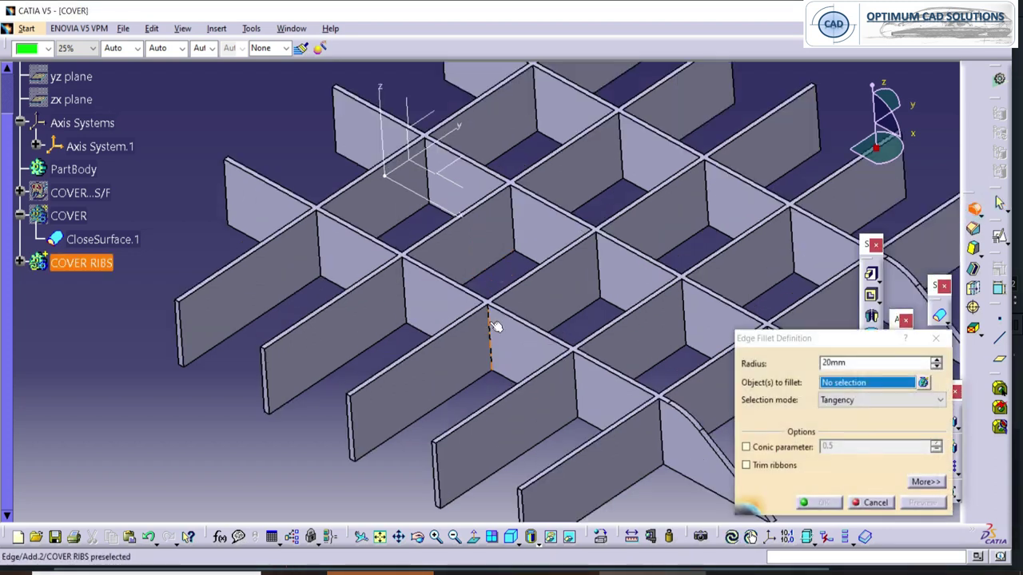
pyautogui.click(488, 325)
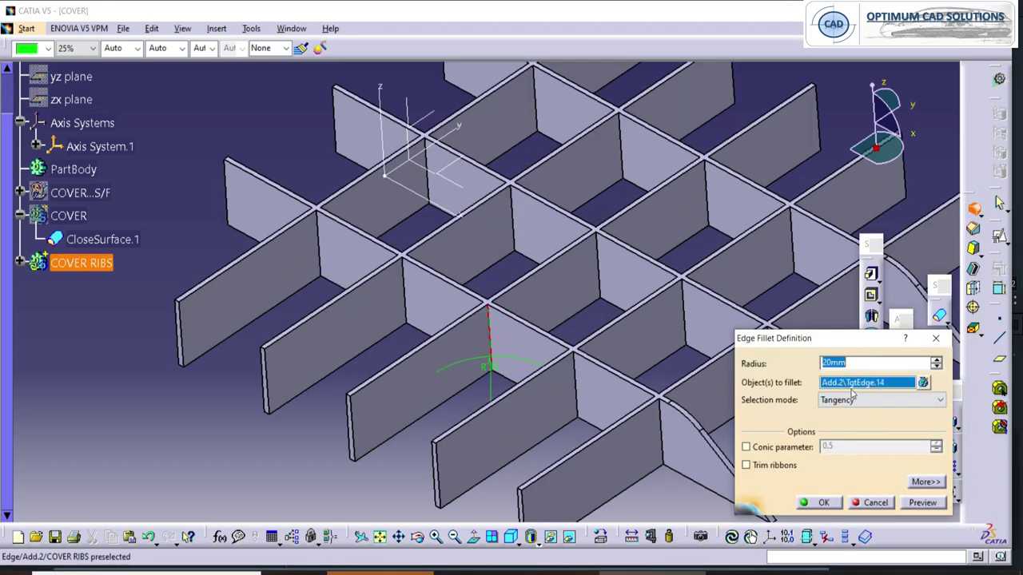
pyautogui.click(849, 397)
pyautogui.click(839, 429)
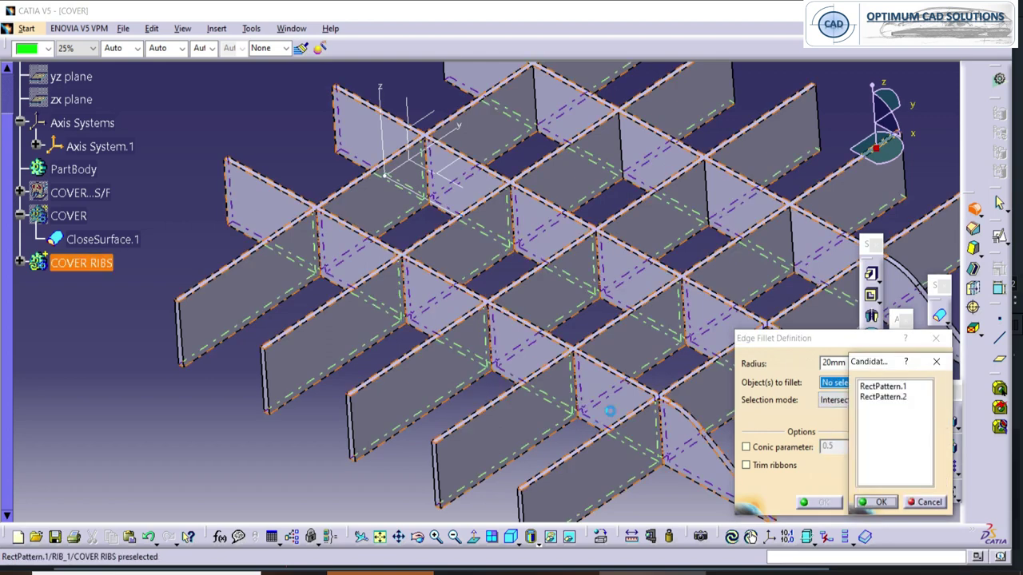
pyautogui.moveTo(724, 330); pyautogui.dragTo(656, 299, button='middle')
pyautogui.click(760, 221)
pyautogui.keyDown('ctrl'); pyautogui.moveTo(588, 240); pyautogui.dragTo(587, 318, button='middle'); pyautogui.keyUp('ctrl')
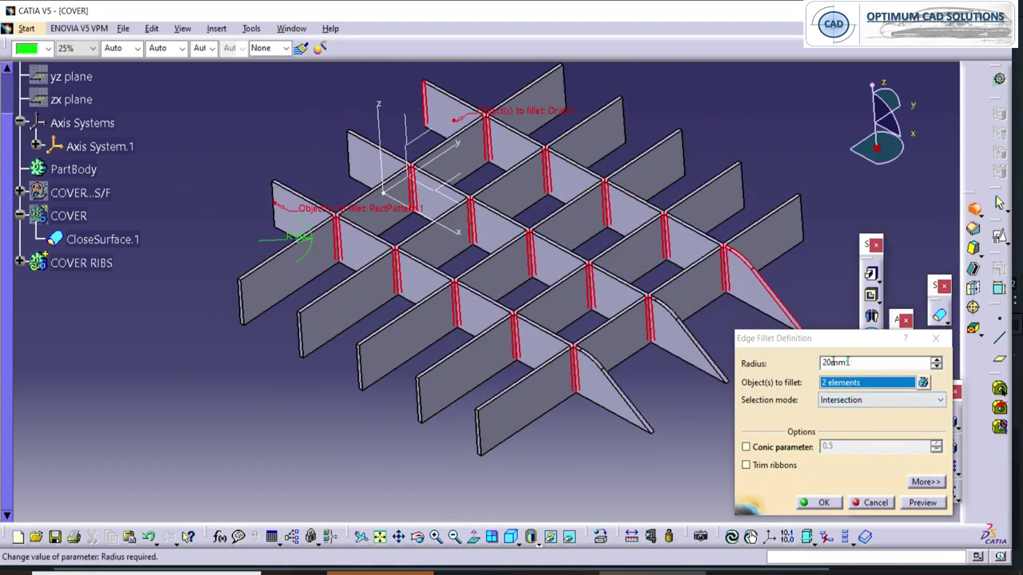
pyautogui.press('Return')
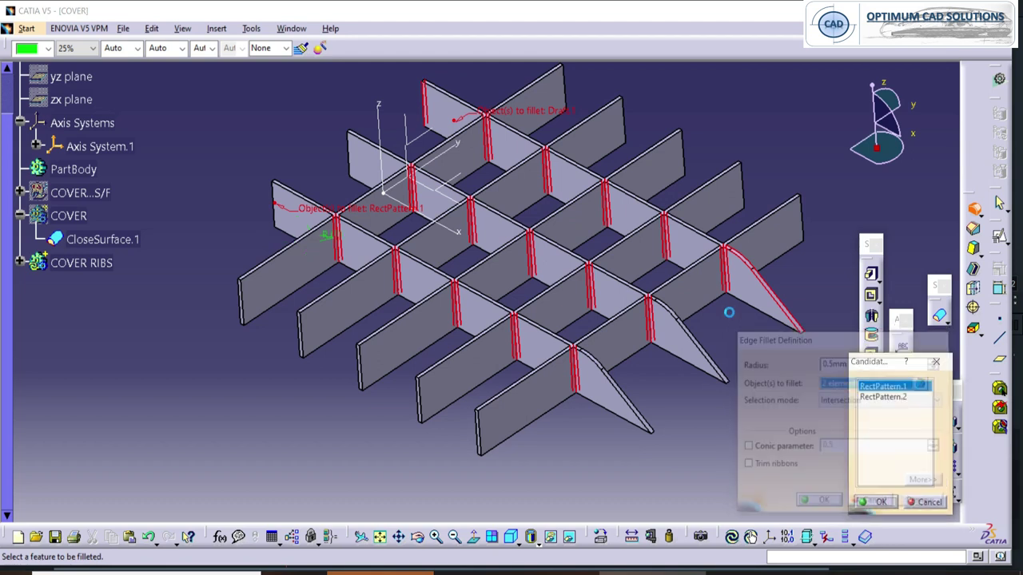
pyautogui.click(696, 397)
# Set the view mode to Shading with Edges without Smooth Edges.
pyautogui.keyDown('ctrl'); pyautogui.moveTo(697, 397); pyautogui.dragTo(697, 372, button='middle'); pyautogui.keyUp('ctrl')
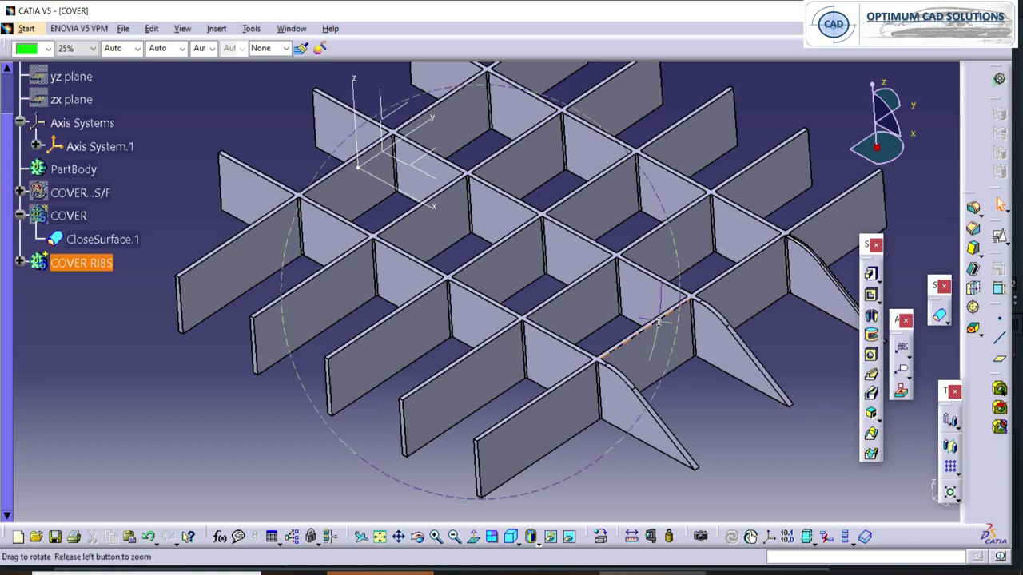
pyautogui.keyDown('ctrl'); pyautogui.moveTo(659, 321); pyautogui.dragTo(678, 350, button='middle'); pyautogui.keyUp('ctrl')
pyautogui.click(580, 499)
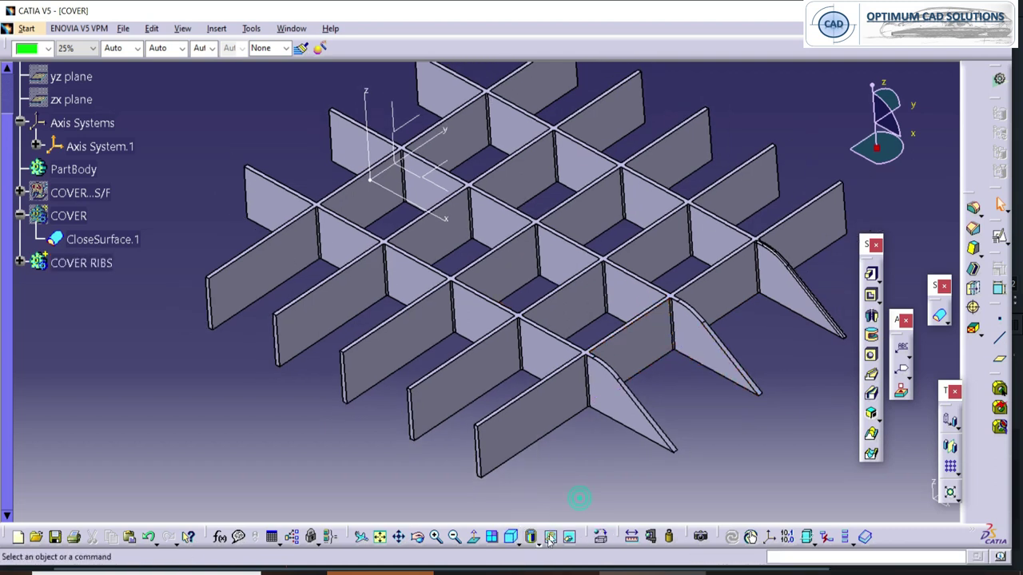
pyautogui.click(539, 541)
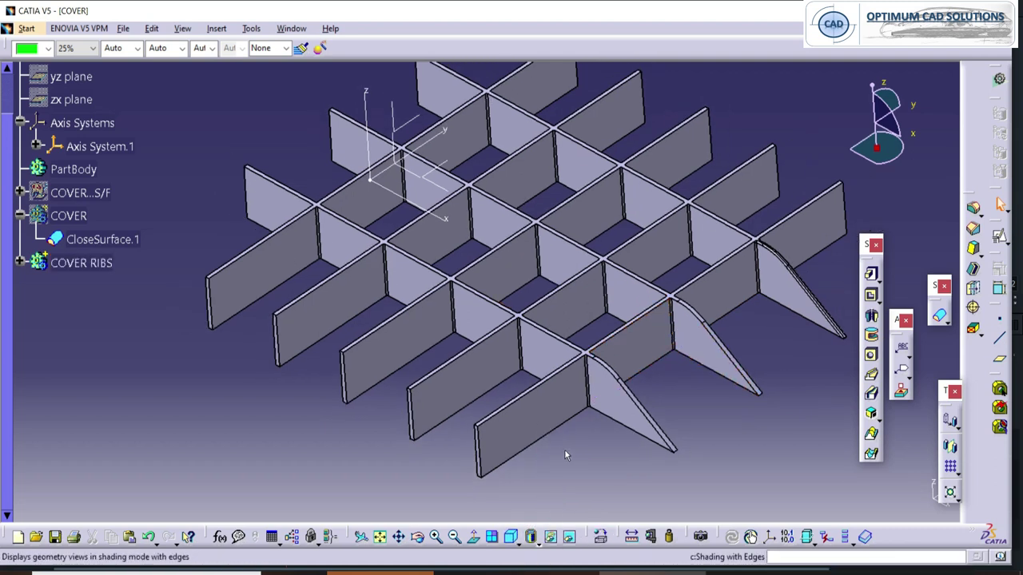
pyautogui.click(534, 533)
pyautogui.click(548, 481)
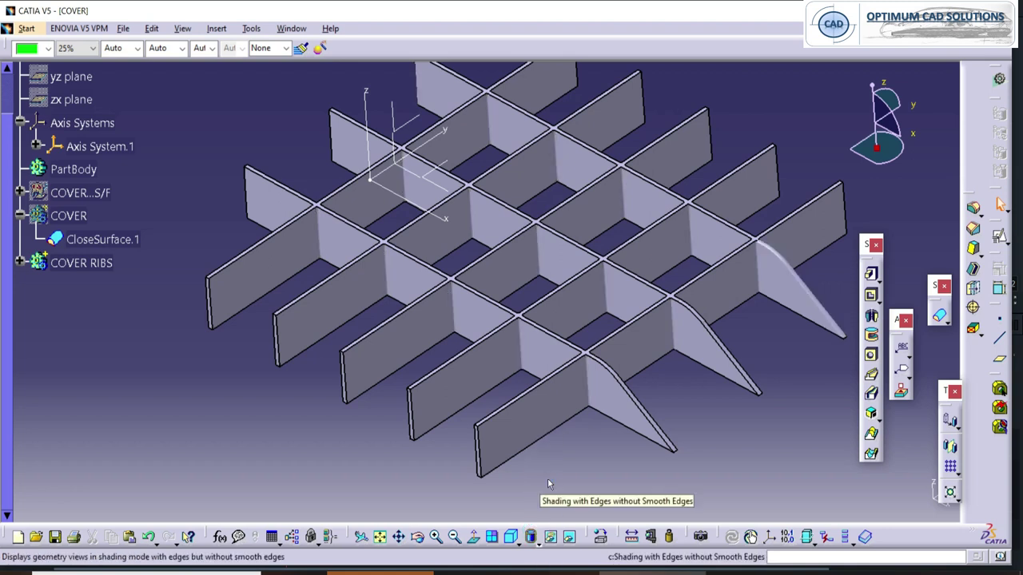
# Show the hidden COVER body together with the filleted rib grid.
pyautogui.moveTo(662, 392)
pyautogui.mouseDown(button='middle')
pyautogui.moveTo(475, 419)
pyautogui.moveTo(794, 359)
pyautogui.mouseUp(button='middle')
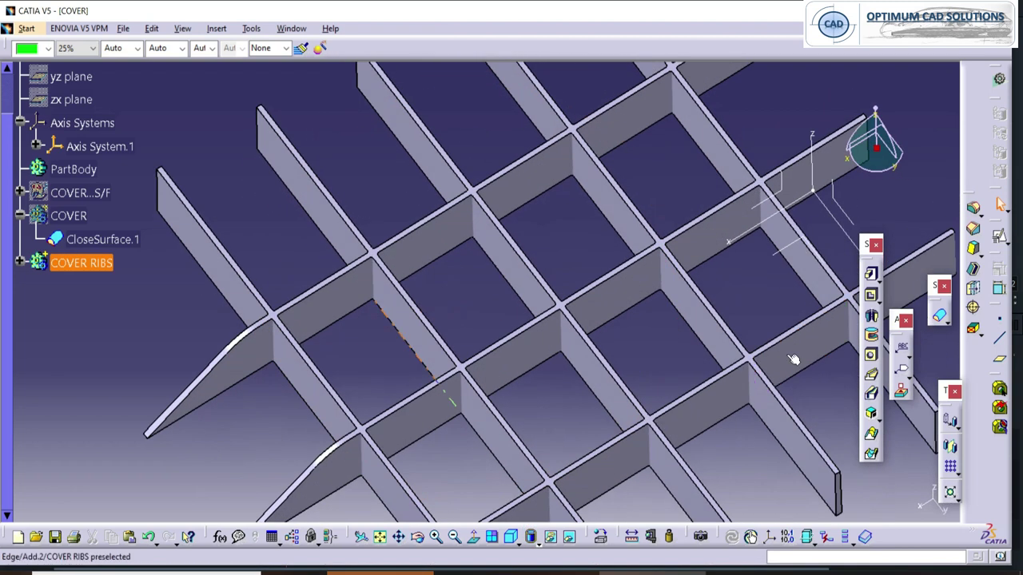
pyautogui.moveTo(554, 241); pyautogui.dragTo(350, 426, button='middle')
pyautogui.click(83, 219)
pyautogui.rightClick(83, 219)
pyautogui.click(110, 253)
pyautogui.moveTo(392, 267); pyautogui.dragTo(320, 258, button='middle')
pyautogui.rightClick(86, 264)
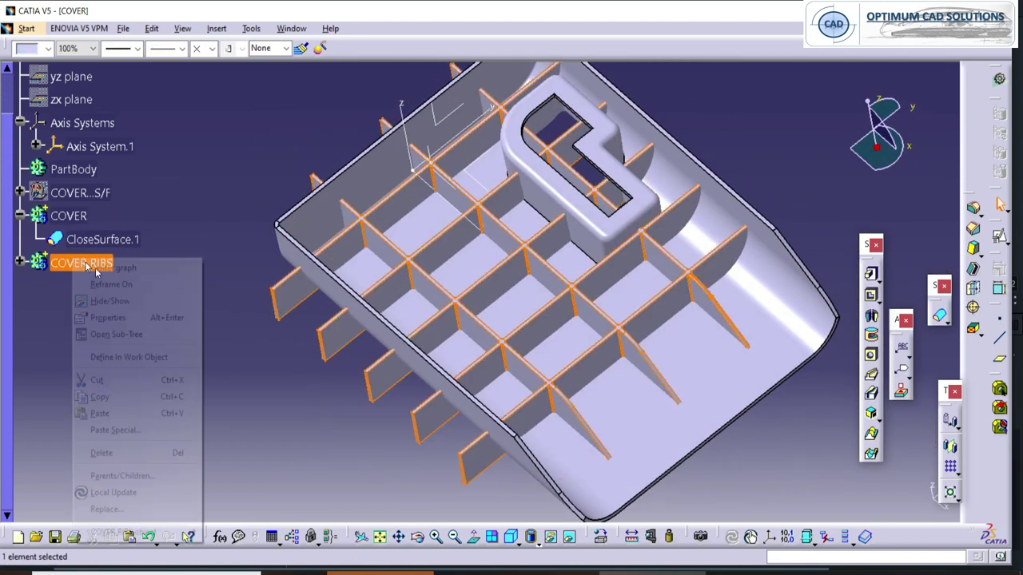
pyautogui.moveTo(196, 532)
pyautogui.click(296, 394)
pyautogui.click(869, 499)
# Start a trim of COVER RIBS with COVER and mark the five cross rib ends outside one long side for removal.
pyautogui.rightClick(95, 267)
pyautogui.moveTo(157, 539)
pyautogui.click(251, 422)
pyautogui.click(77, 215)
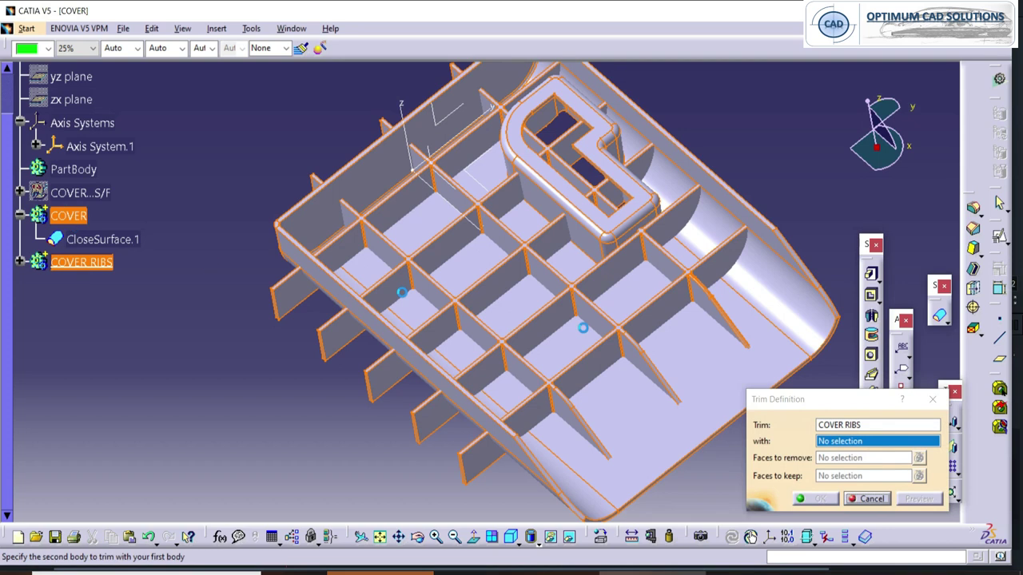
pyautogui.click(844, 461)
pyautogui.moveTo(480, 435); pyautogui.dragTo(479, 340, button='middle')
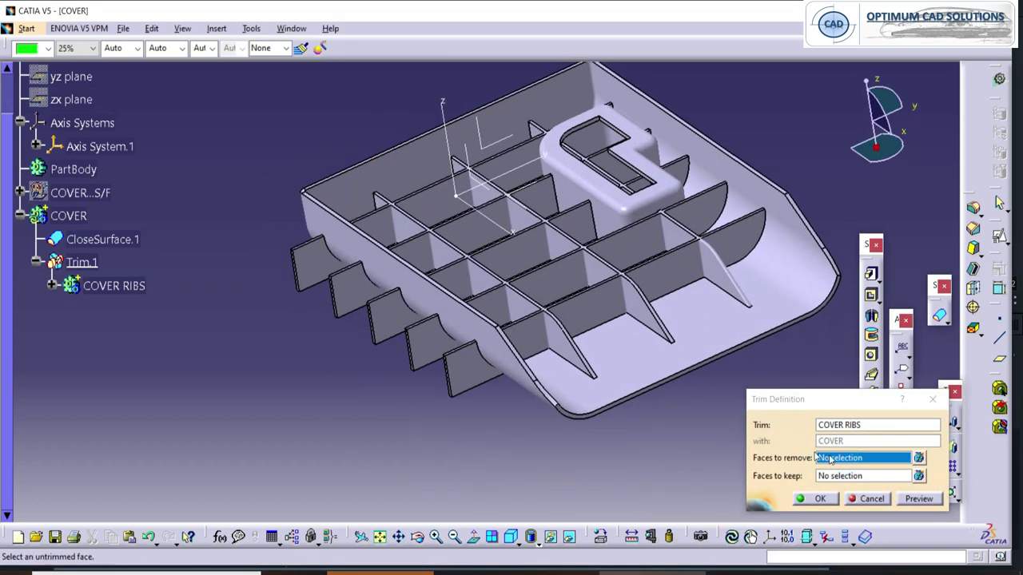
pyautogui.moveTo(473, 388); pyautogui.dragTo(470, 324, button='middle')
pyautogui.click(474, 429)
pyautogui.click(405, 378)
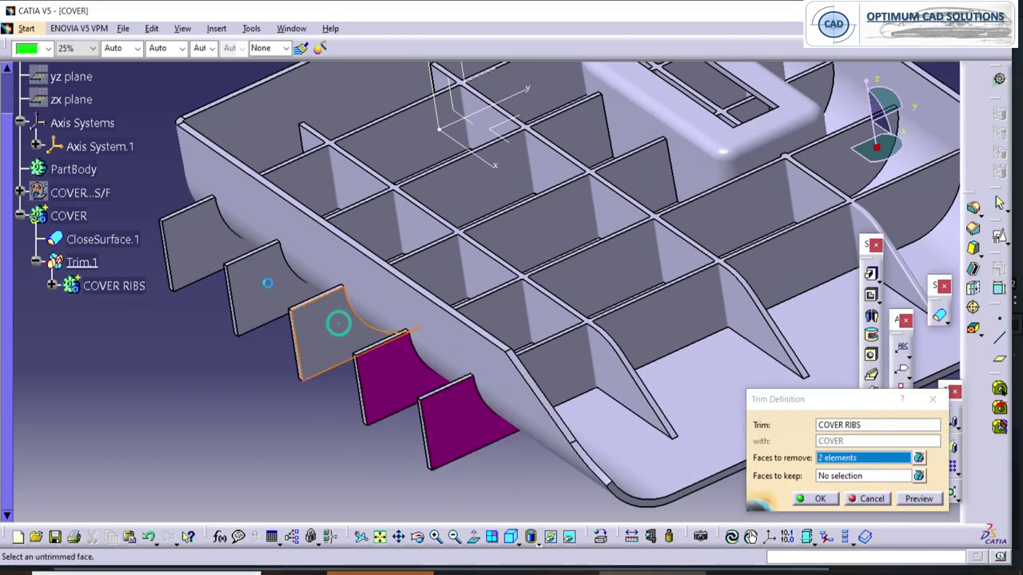
pyautogui.click(337, 324)
pyautogui.click(271, 282)
pyautogui.click(213, 242)
# Mark the five cross rib ends protruding from the opposite long side of the cover for removal.
pyautogui.moveTo(385, 163)
pyautogui.mouseDown(button='middle')
pyautogui.moveTo(425, 297)
pyautogui.moveTo(380, 240)
pyautogui.moveTo(379, 172)
pyautogui.mouseUp(button='middle')
pyautogui.click(365, 256)
pyautogui.click(391, 174)
pyautogui.click(410, 98)
pyautogui.moveTo(448, 104); pyautogui.dragTo(388, 290, button='middle')
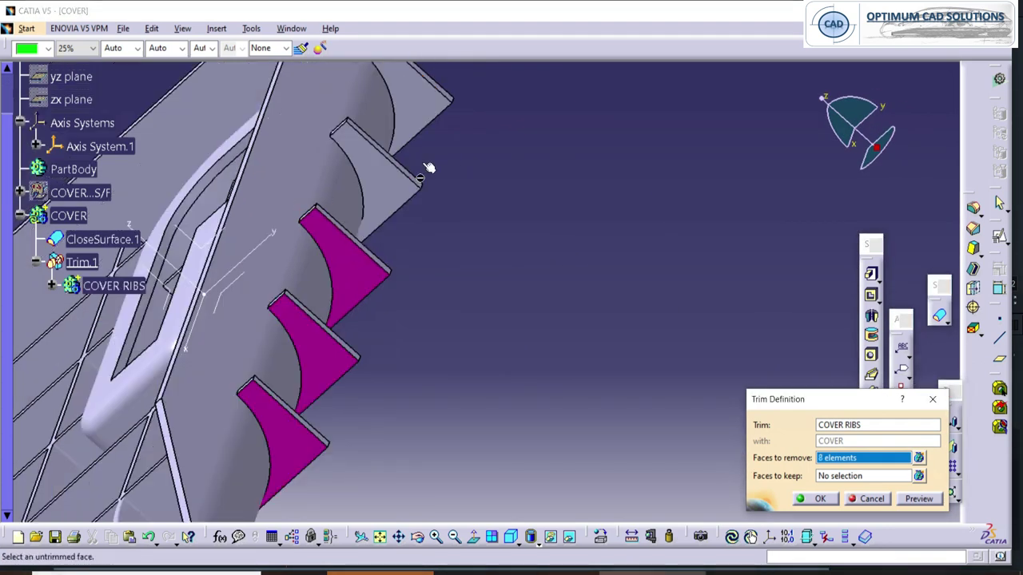
pyautogui.click(391, 192)
pyautogui.click(419, 105)
# Mark the rib portions inside the cover's stepped opening for removal and complete the trim.
pyautogui.moveTo(219, 239); pyautogui.dragTo(424, 258, button='middle')
pyautogui.click(404, 256)
pyautogui.click(435, 353)
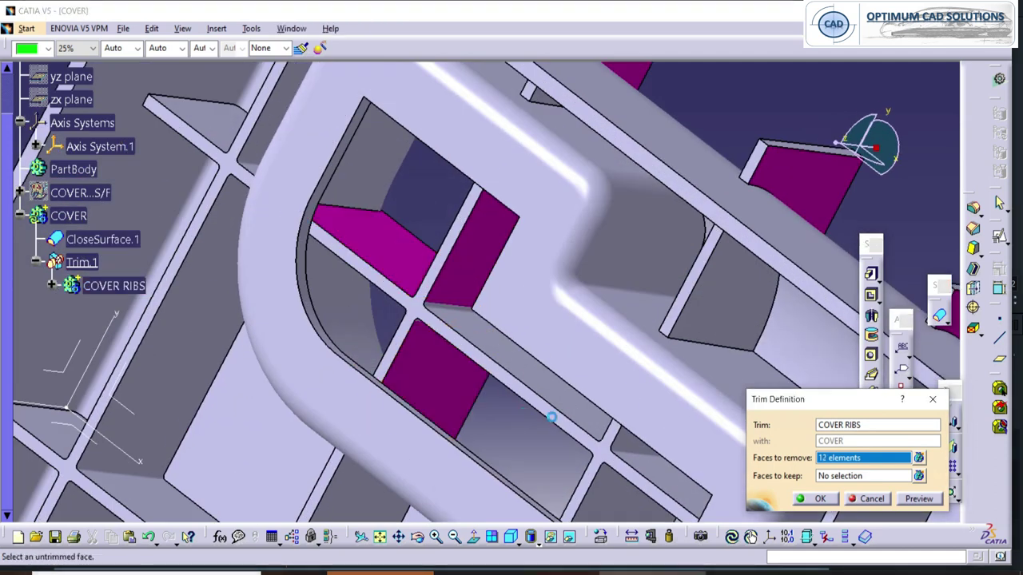
pyautogui.click(570, 393)
pyautogui.click(622, 485)
pyautogui.click(660, 476)
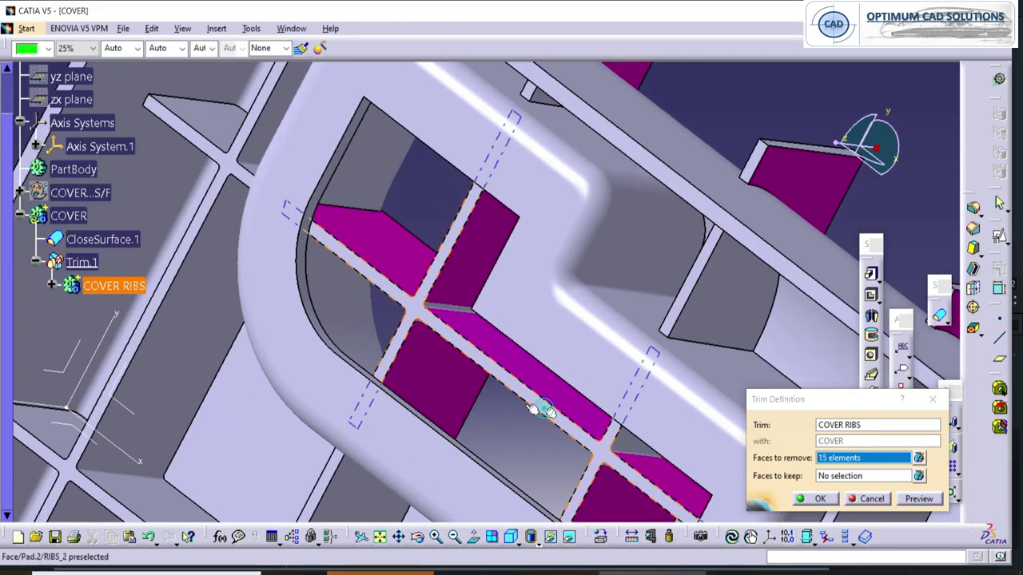
pyautogui.moveTo(388, 354); pyautogui.dragTo(407, 439, button='middle')
pyautogui.click(816, 498)
# Edit the trim to also remove the lengthwise rib ends protruding through the cover's end wall.
pyautogui.moveTo(683, 183); pyautogui.dragTo(423, 280, button='middle')
pyautogui.moveTo(412, 320); pyautogui.dragTo(515, 281, button='middle')
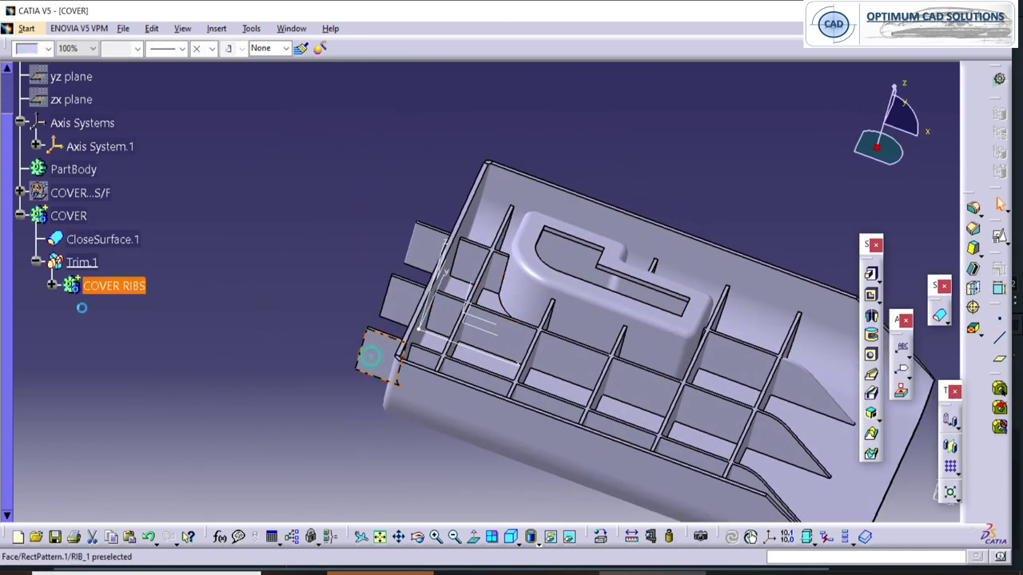
pyautogui.click(81, 263)
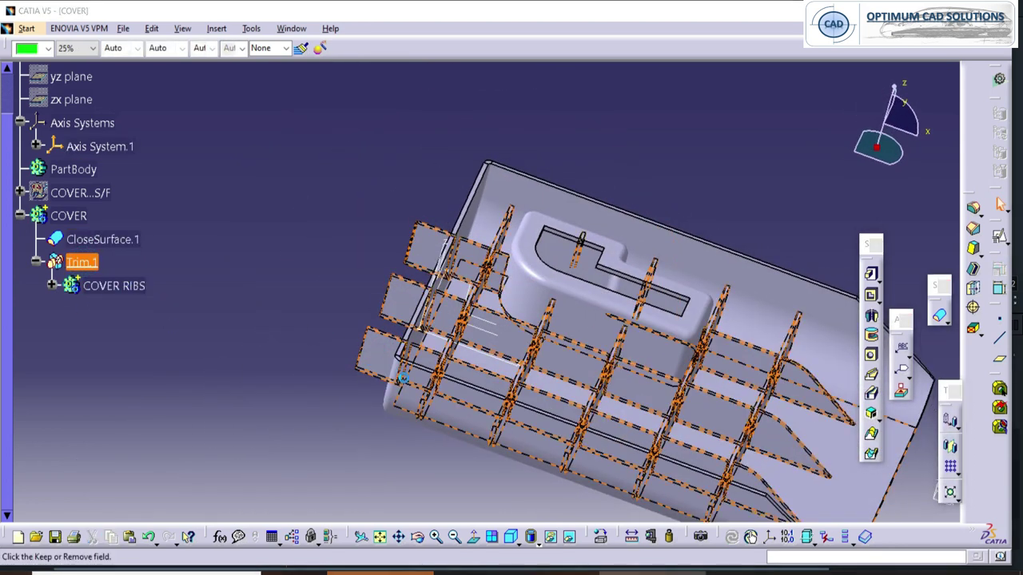
pyautogui.click(836, 460)
pyautogui.click(388, 365)
pyautogui.click(400, 309)
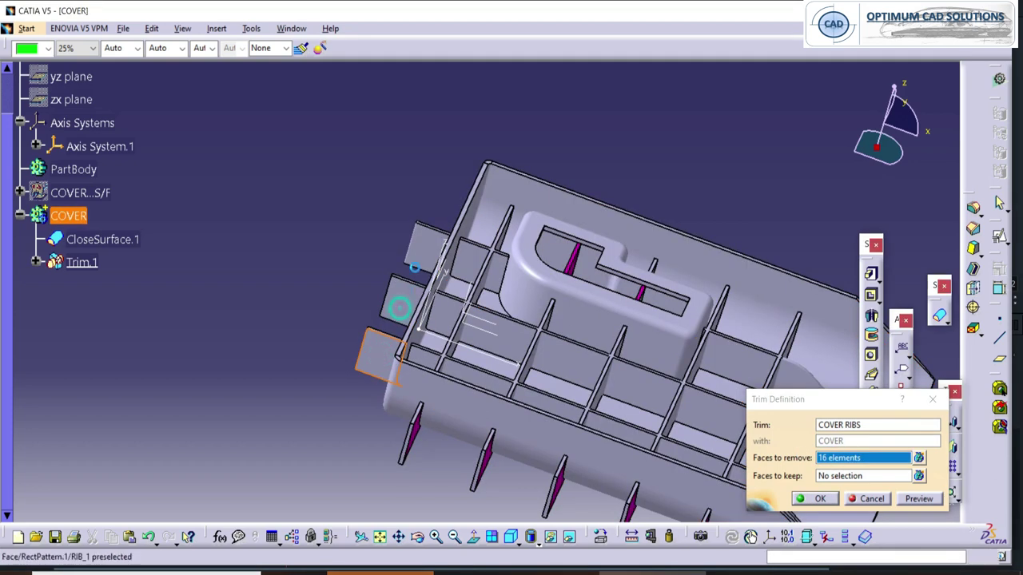
pyautogui.click(832, 498)
pyautogui.moveTo(630, 135); pyautogui.dragTo(589, 209, button='middle')
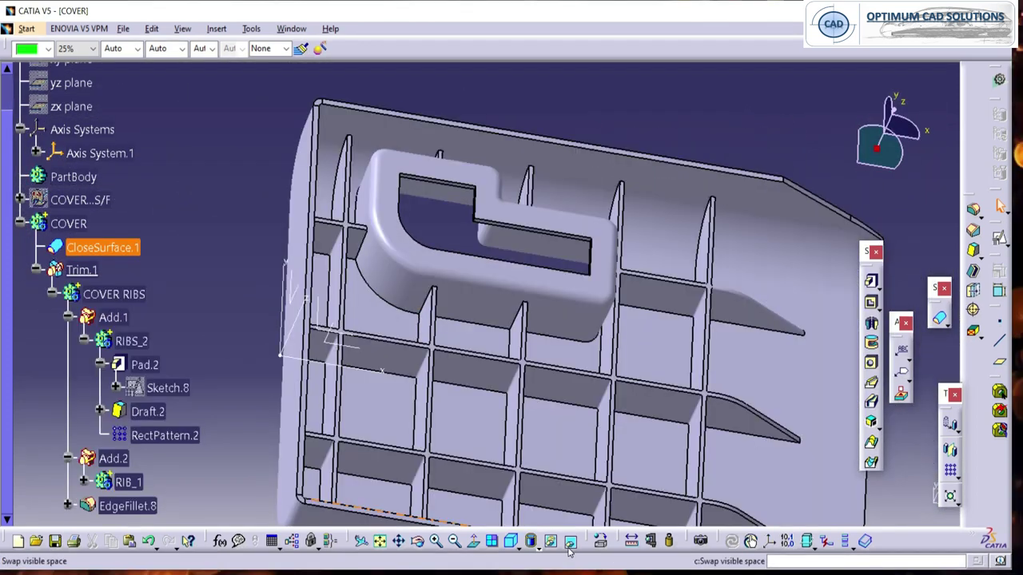
# Locate the raised opening's Sketch.6 among the hidden geometry and show the cover's surface geometrical set.
pyautogui.click(569, 537)
pyautogui.rightClick(517, 330)
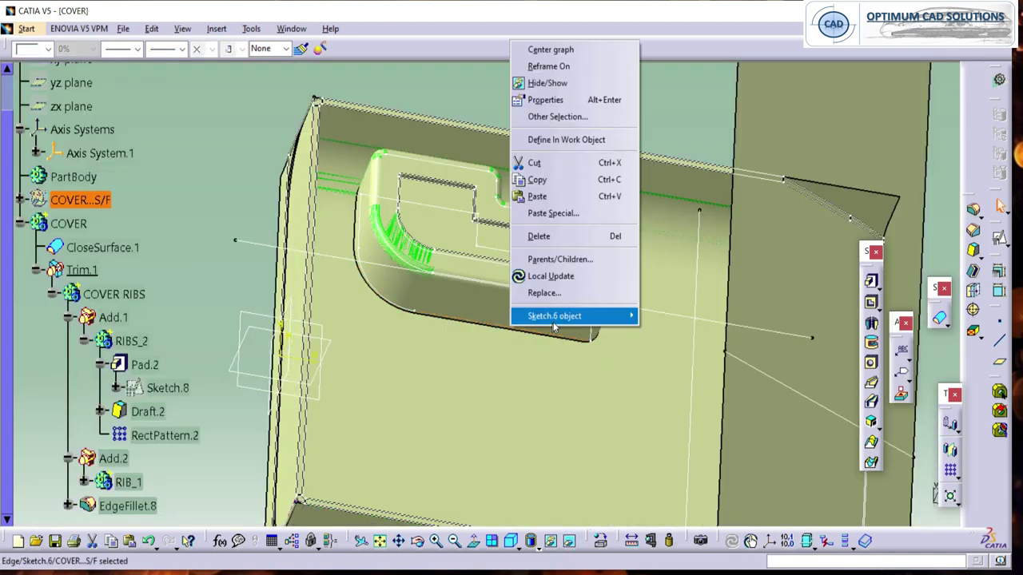
pyautogui.click(549, 45)
pyautogui.click(569, 541)
pyautogui.scroll(2, 110, 252)
pyautogui.rightClick(74, 345)
pyautogui.click(112, 99)
pyautogui.scroll(-6, 142, 421)
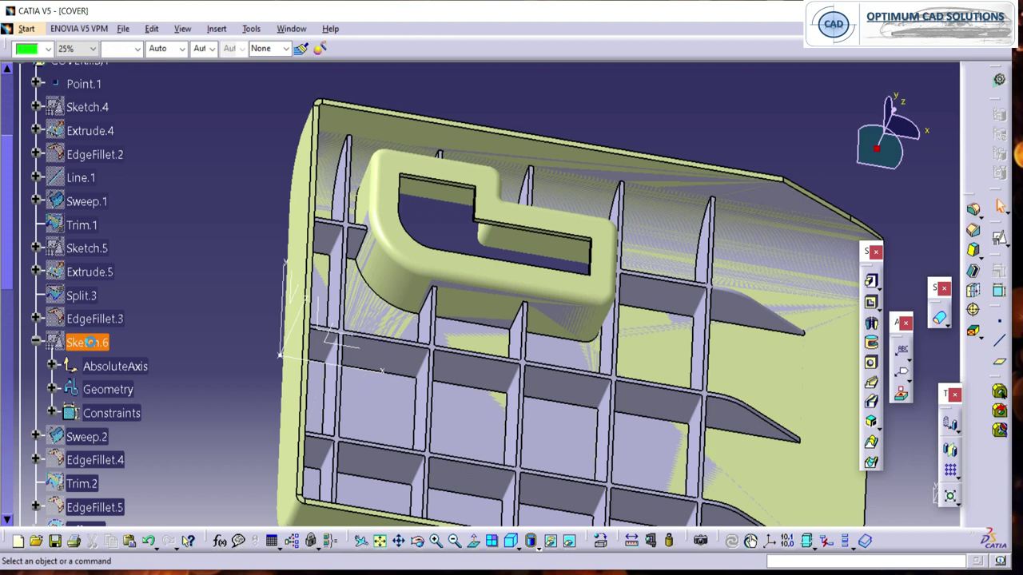
# Edit the raised opening's Sketch.6, try an overall length of 90 mm, and restore the original length.
pyautogui.doubleClick(86, 342)
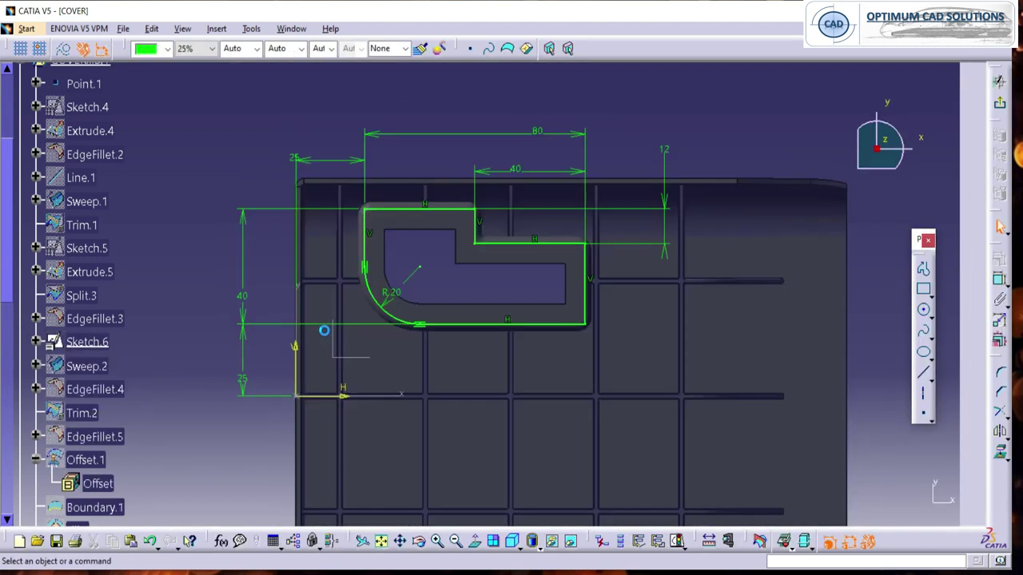
pyautogui.doubleClick(549, 129)
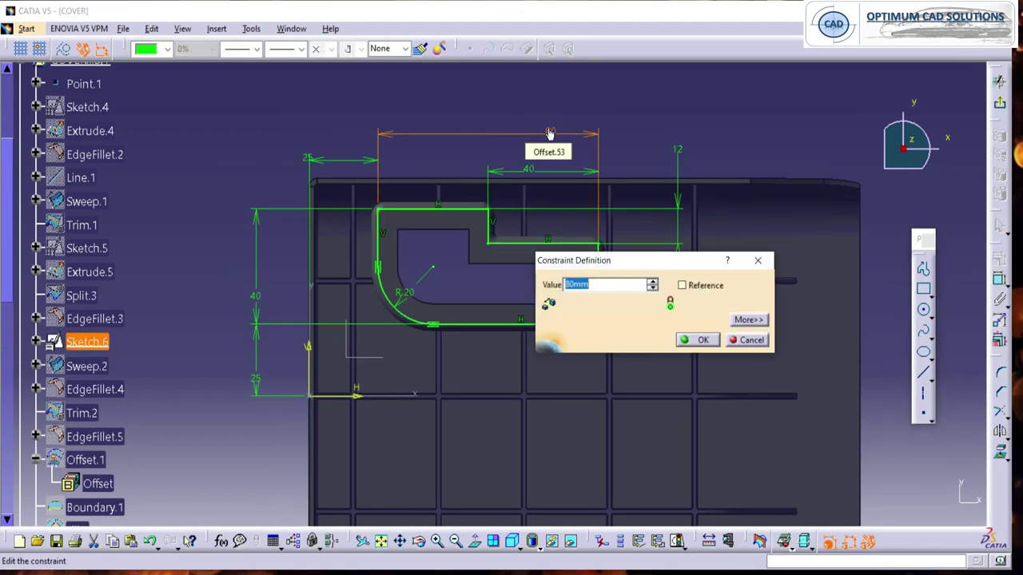
pyautogui.press('Return')
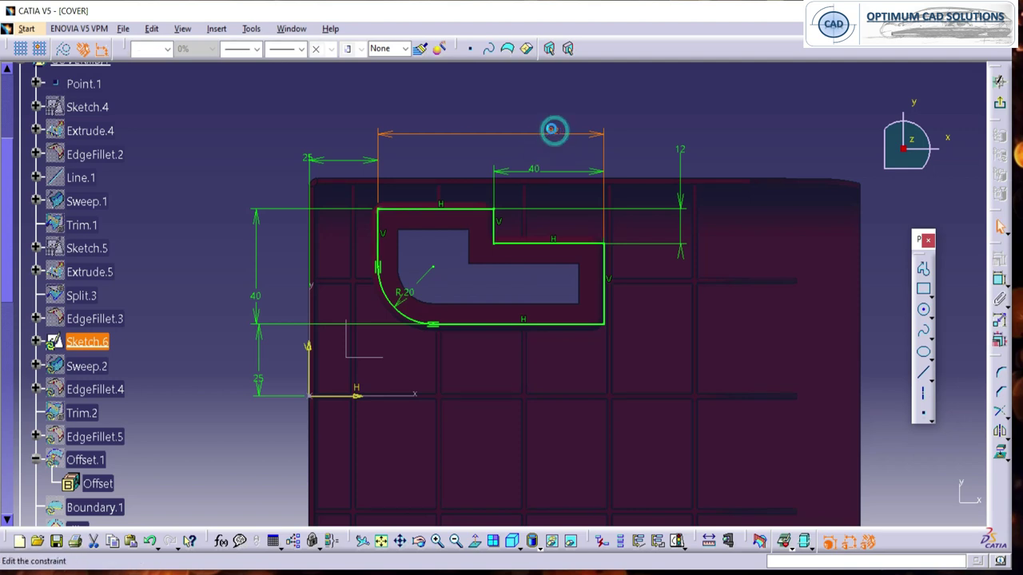
pyautogui.doubleClick(551, 130)
pyautogui.write('90')
pyautogui.press('Return')
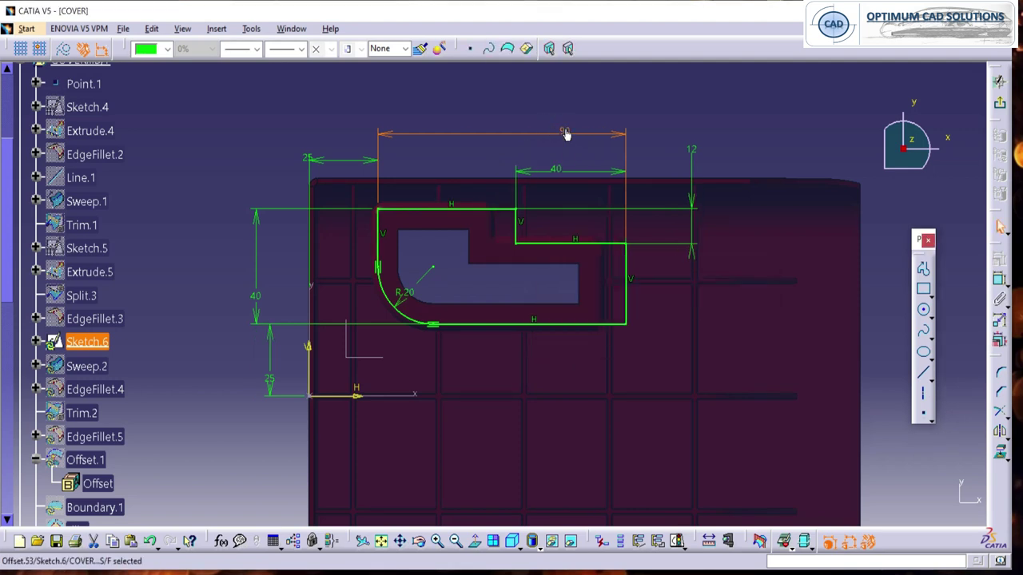
pyautogui.doubleClick(566, 130)
pyautogui.press('Return')
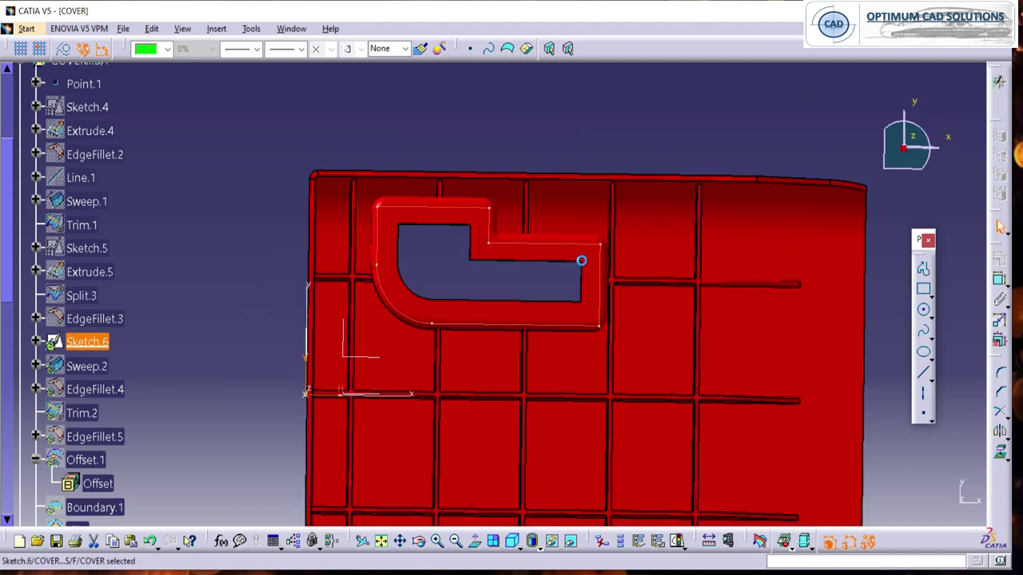
# Hide Sketch.6 and the COVER...S/F geometrical set so only the solid cover is displayed.
pyautogui.moveTo(565, 273)
pyautogui.mouseDown(button='middle')
pyautogui.moveTo(507, 249)
pyautogui.moveTo(497, 314)
pyautogui.mouseUp(button='middle')
pyautogui.rightClick(85, 343)
pyautogui.click(104, 102)
pyautogui.scroll(3, 75, 252)
pyautogui.rightClick(67, 245)
pyautogui.click(89, 288)
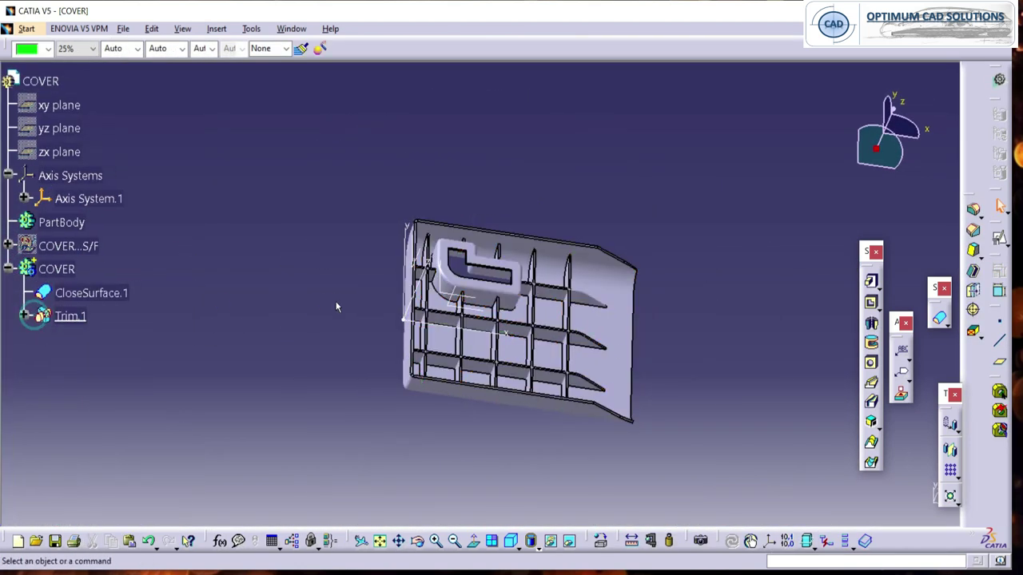
# Start a positioned sketch on the XY plane of Axis System.1 in the COVER body.
pyautogui.moveTo(335, 302); pyautogui.dragTo(511, 384, button='middle')
pyautogui.moveTo(640, 463); pyautogui.dragTo(628, 418, button='middle')
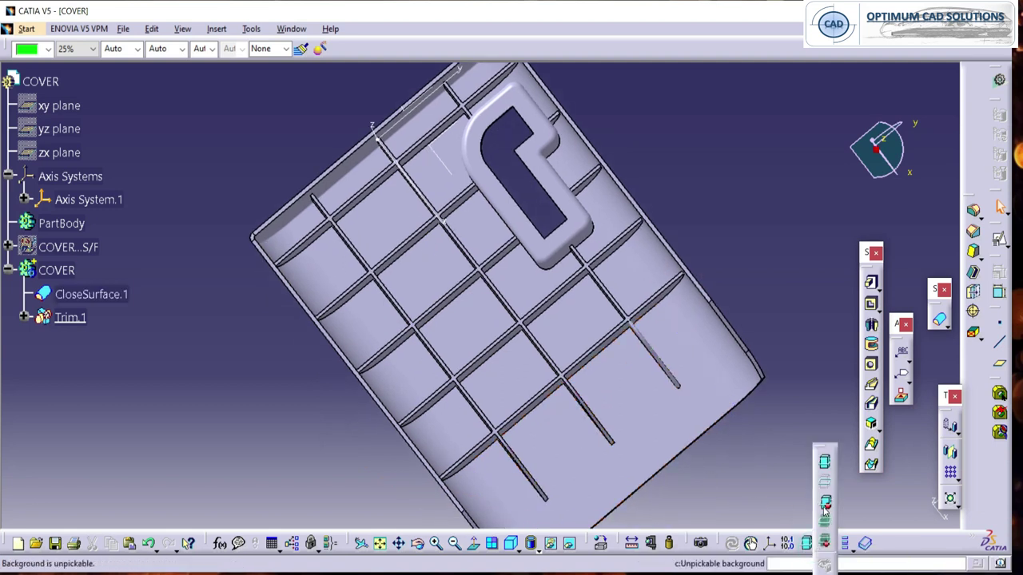
pyautogui.moveTo(601, 455); pyautogui.dragTo(461, 422, button='middle')
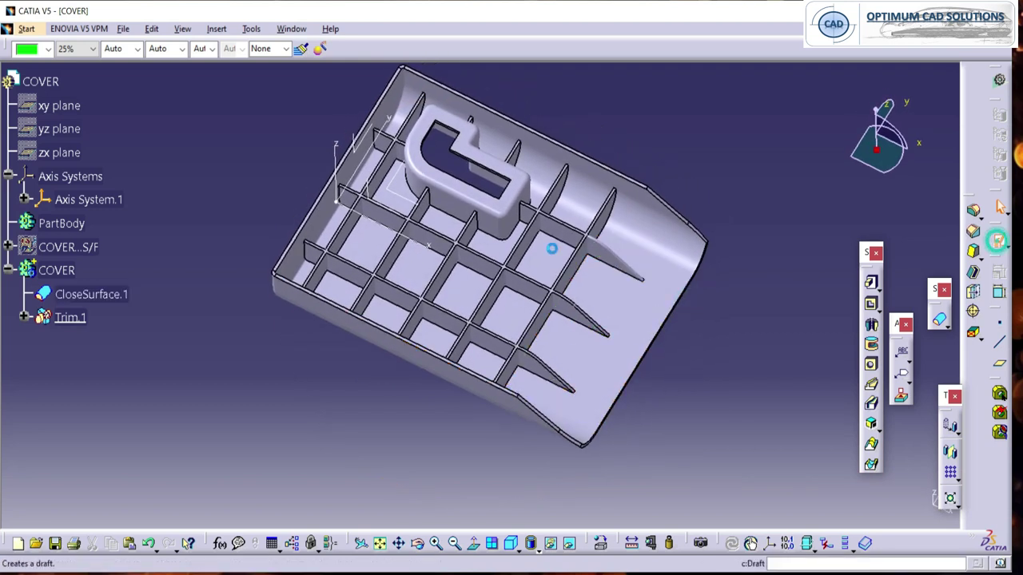
pyautogui.moveTo(475, 221)
pyautogui.mouseDown(button='middle')
pyautogui.moveTo(387, 249)
pyautogui.moveTo(478, 278)
pyautogui.moveTo(388, 179)
pyautogui.mouseUp(button='middle')
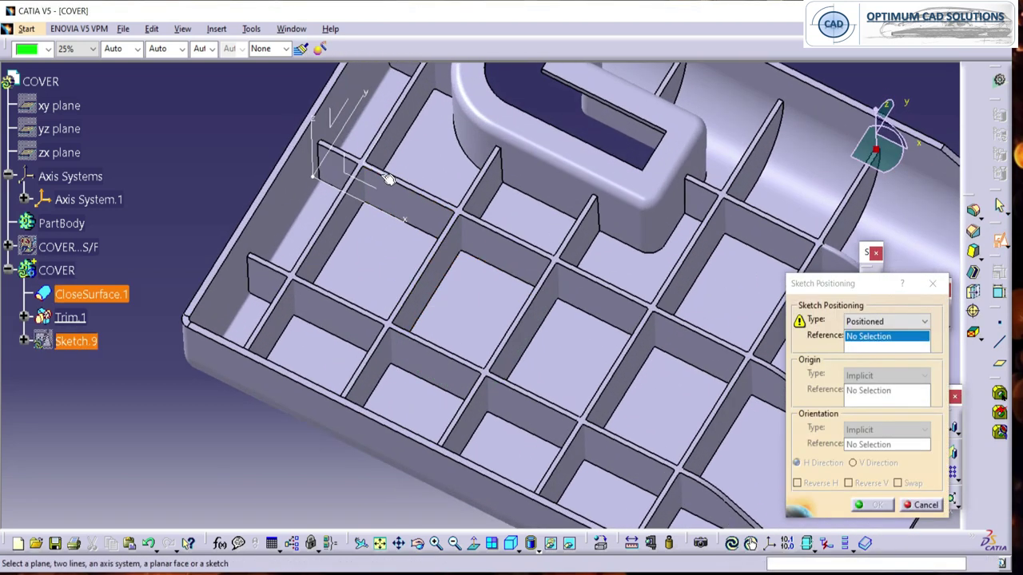
pyautogui.click(380, 158)
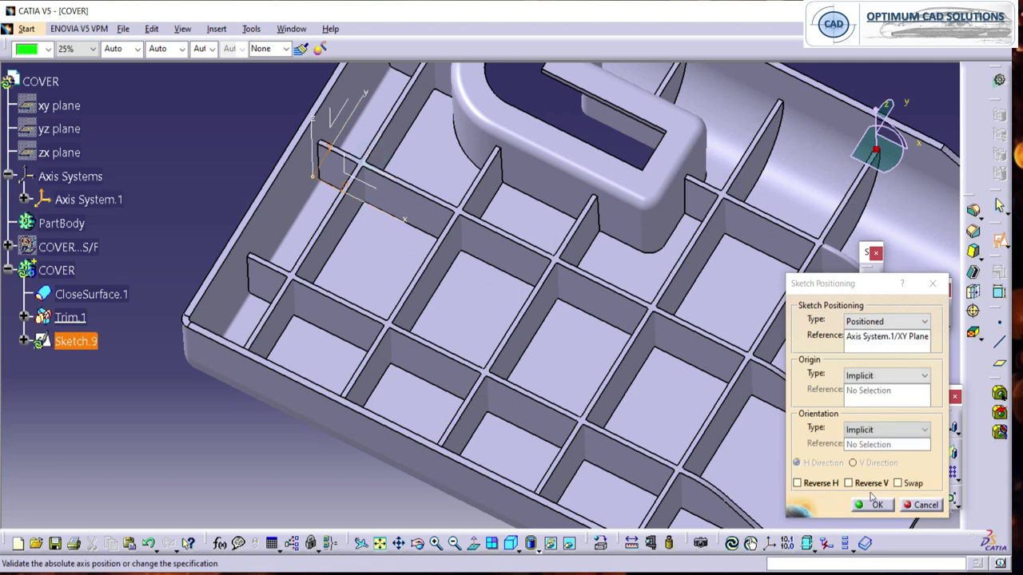
pyautogui.click(877, 505)
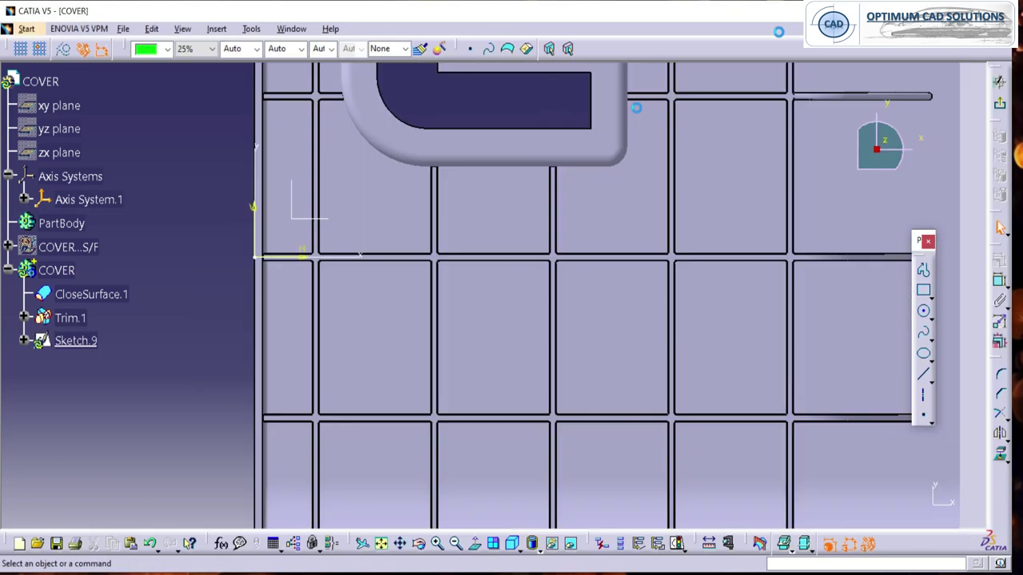
# Sketch a circle about 14 mm in diameter where the first cross rib meets the lowest lengthwise rib, and another at the fifth cross rib.
pyautogui.moveTo(549, 308)
pyautogui.mouseDown(button='middle')
pyautogui.moveTo(562, 349)
pyautogui.moveTo(537, 372)
pyautogui.mouseUp(button='middle')
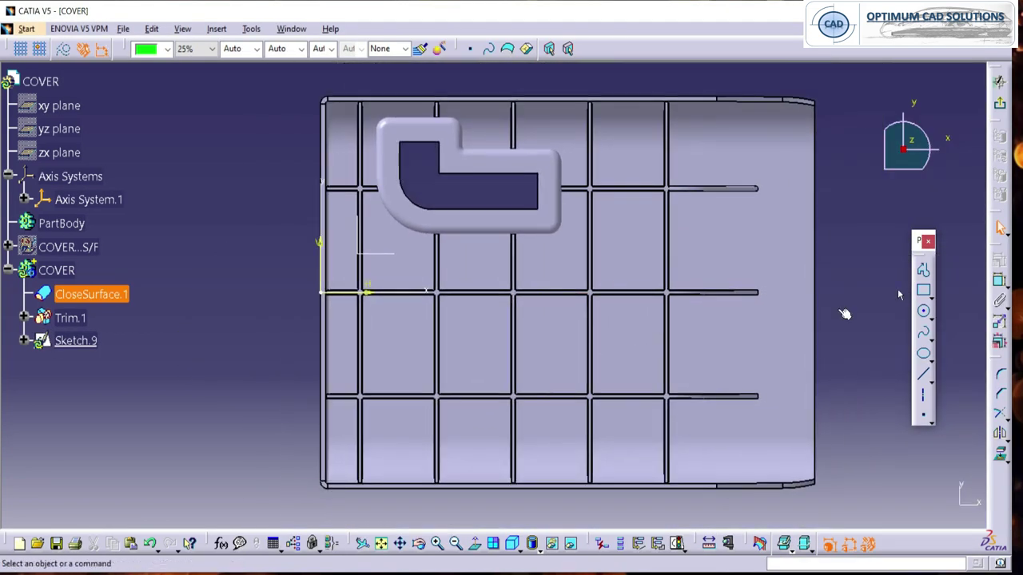
pyautogui.click(925, 313)
pyautogui.moveTo(758, 425)
pyautogui.mouseDown(button='middle')
pyautogui.moveTo(737, 336)
pyautogui.moveTo(618, 354)
pyautogui.moveTo(676, 356)
pyautogui.moveTo(455, 347)
pyautogui.moveTo(537, 429)
pyautogui.moveTo(537, 480)
pyautogui.moveTo(492, 421)
pyautogui.moveTo(544, 412)
pyautogui.mouseUp(button='middle')
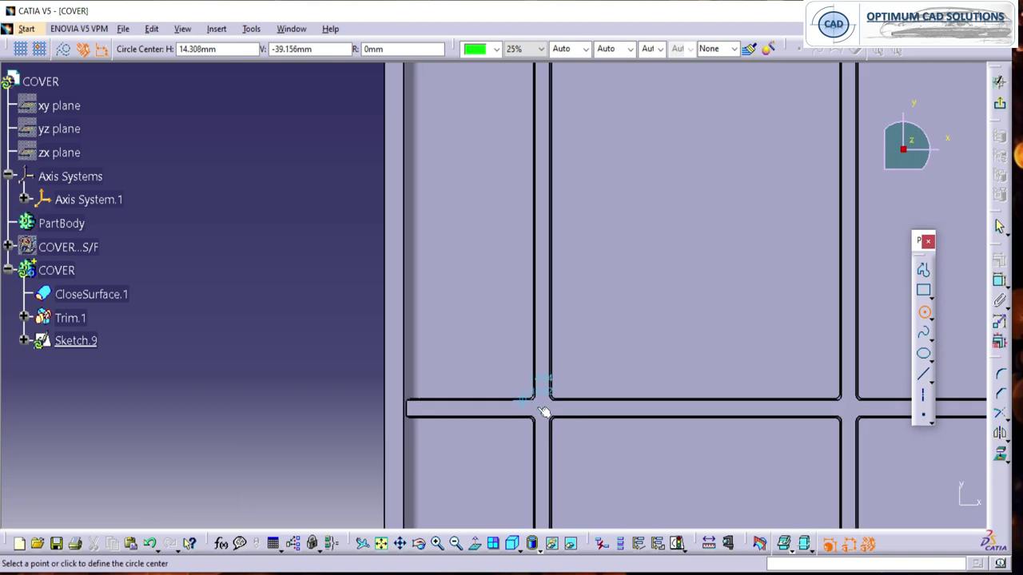
pyautogui.click(541, 410)
pyautogui.moveTo(545, 343)
pyautogui.mouseDown(button='middle')
pyautogui.moveTo(532, 354)
pyautogui.moveTo(520, 327)
pyautogui.moveTo(425, 264)
pyautogui.moveTo(174, 136)
pyautogui.mouseUp(button='middle')
pyautogui.moveTo(714, 326); pyautogui.dragTo(718, 239, button='middle')
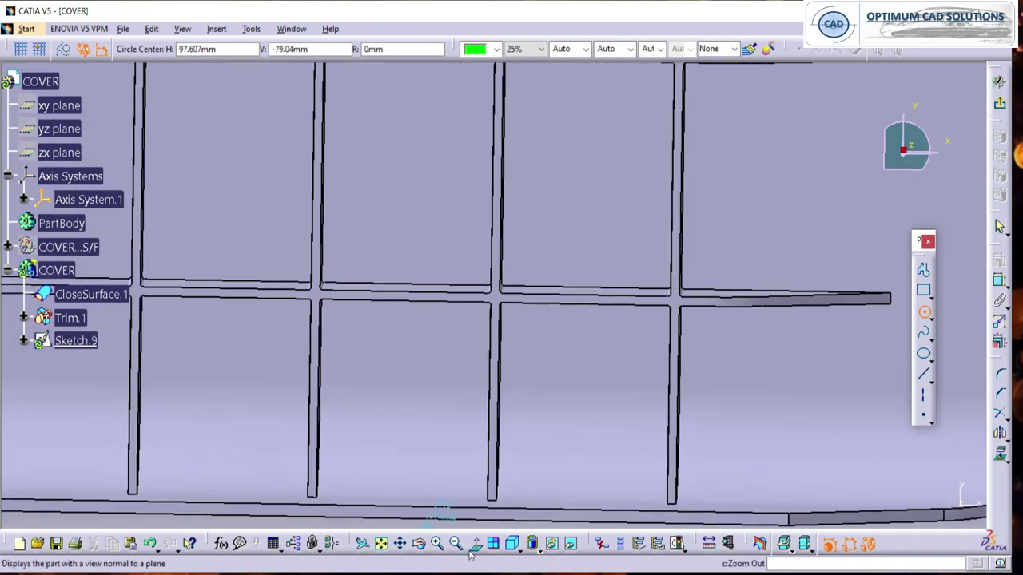
pyautogui.click(472, 545)
pyautogui.moveTo(584, 370); pyautogui.dragTo(586, 390, button='middle')
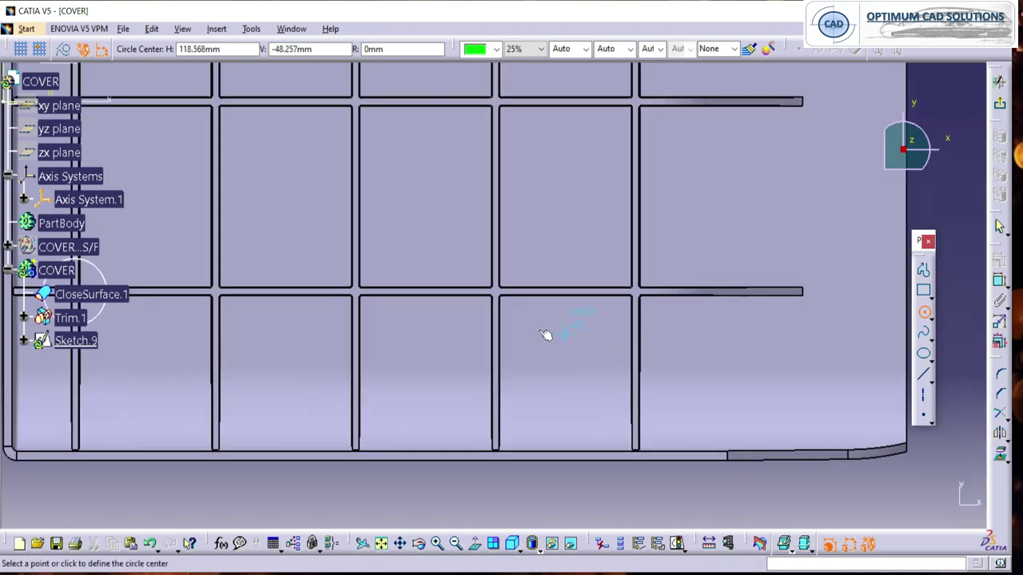
pyautogui.moveTo(548, 336); pyautogui.dragTo(592, 339, button='middle')
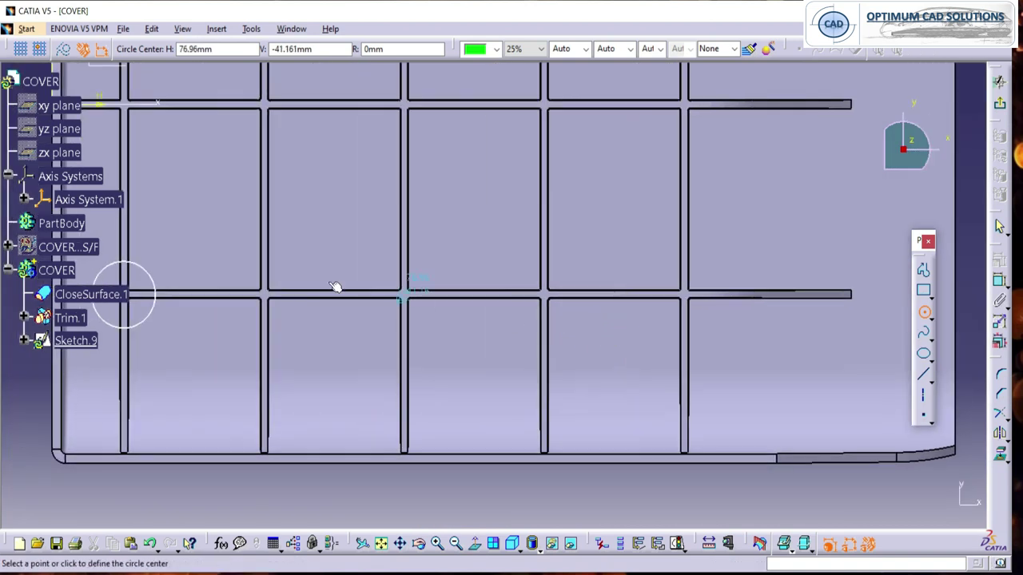
pyautogui.click(687, 295)
pyautogui.click(705, 250)
# Dimension both rib-intersection circles and set each diameter to 10 mm.
pyautogui.moveTo(436, 296); pyautogui.dragTo(429, 307, button='middle')
pyautogui.moveTo(48, 188); pyautogui.dragTo(392, 186, button='middle')
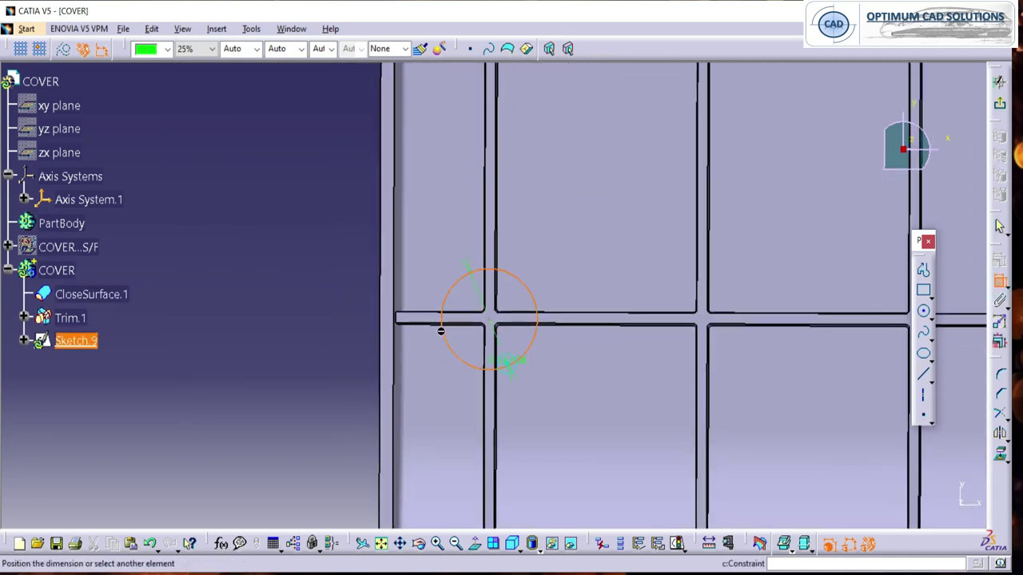
pyautogui.doubleClick(321, 260)
pyautogui.write('10')
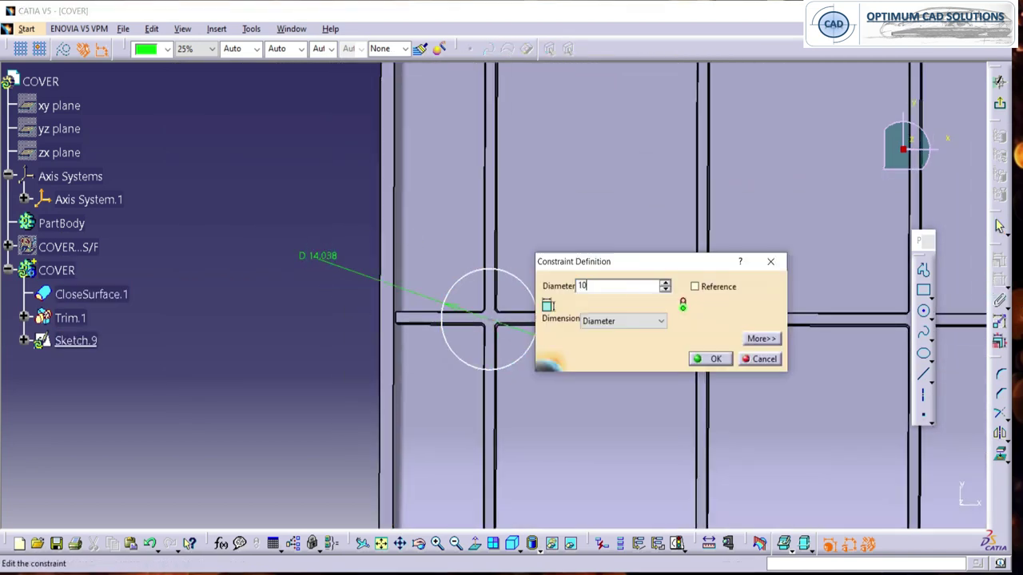
pyautogui.press('Return')
pyautogui.moveTo(903, 363); pyautogui.dragTo(79, 331, button='middle')
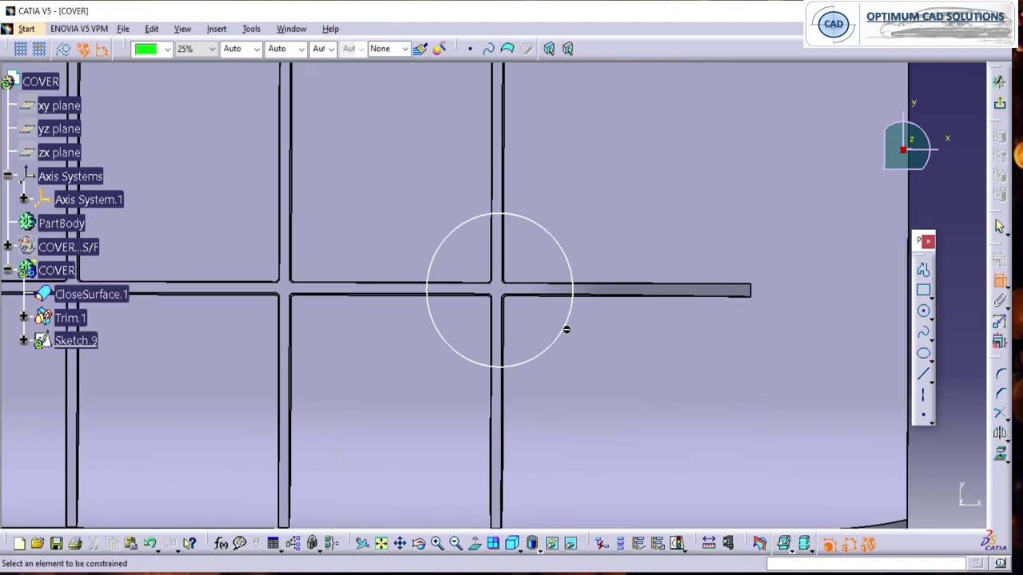
pyautogui.keyDown('ctrl'); pyautogui.moveTo(765, 366); pyautogui.dragTo(782, 409, button='middle'); pyautogui.keyUp('ctrl')
pyautogui.doubleClick(777, 400)
pyautogui.write('10')
pyautogui.press('Return')
# Finish the sketch and pad its two circles 20 mm to form screw bosses.
pyautogui.moveTo(548, 324); pyautogui.dragTo(635, 348, button='middle')
pyautogui.keyDown('ctrl'); pyautogui.moveTo(635, 349); pyautogui.dragTo(639, 376, button='middle'); pyautogui.keyUp('ctrl')
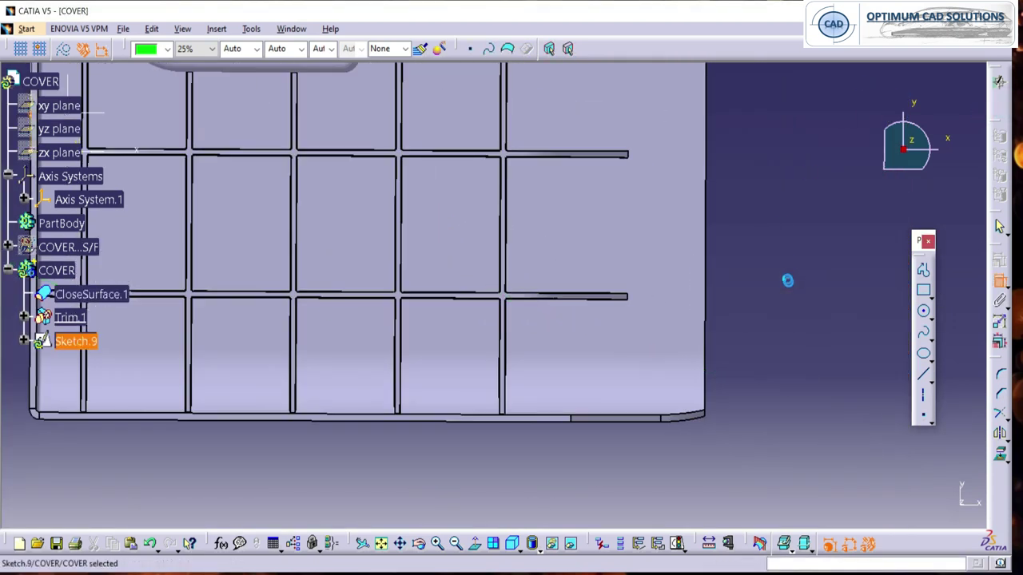
pyautogui.moveTo(724, 349)
pyautogui.mouseDown(button='middle')
pyautogui.moveTo(413, 284)
pyautogui.moveTo(319, 365)
pyautogui.moveTo(372, 365)
pyautogui.mouseUp(button='middle')
pyautogui.click(232, 310)
pyautogui.click(870, 283)
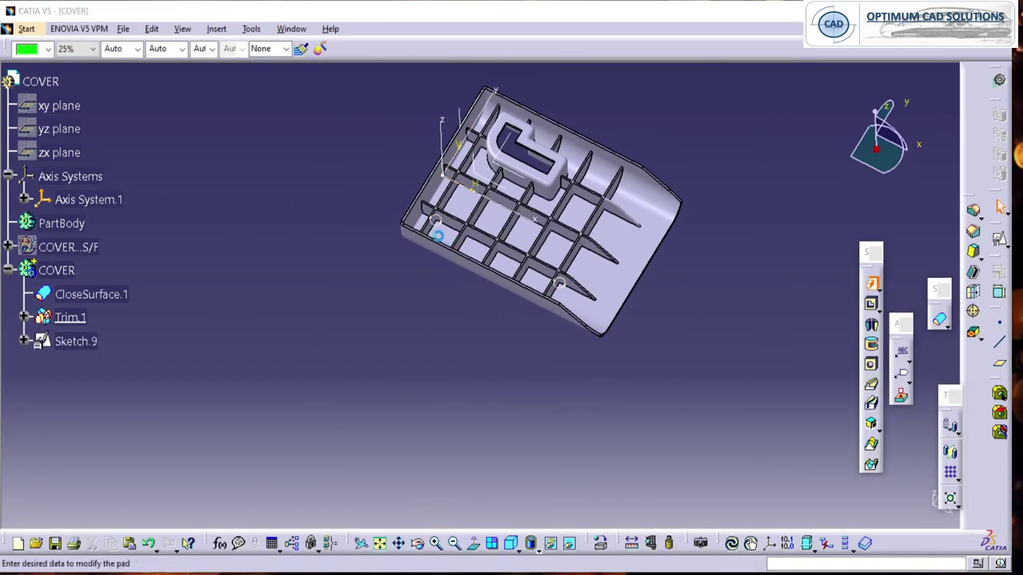
pyautogui.keyDown('ctrl'); pyautogui.moveTo(439, 238); pyautogui.dragTo(426, 192, button='middle'); pyautogui.keyUp('ctrl')
pyautogui.click(702, 280)
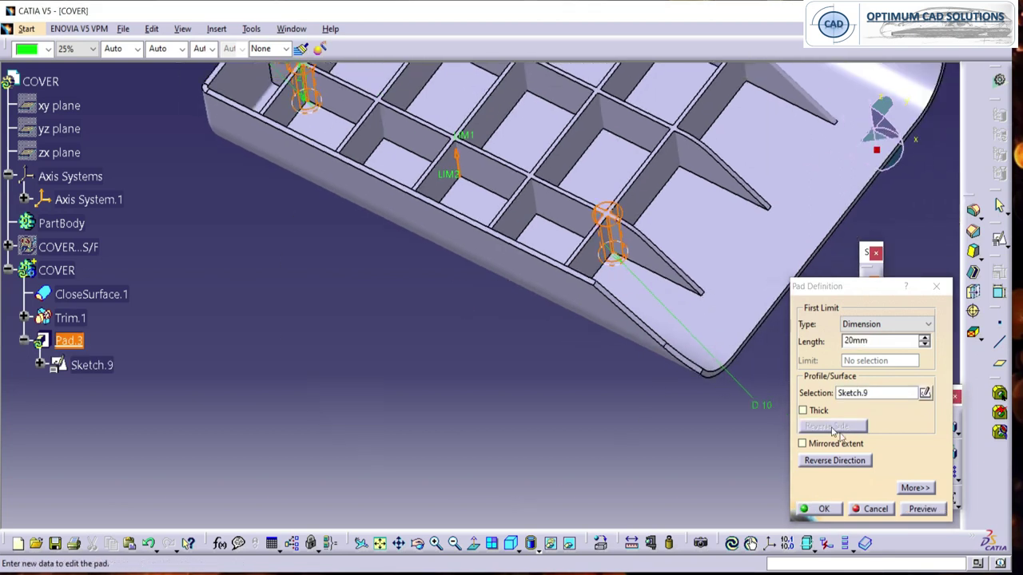
pyautogui.moveTo(567, 402); pyautogui.dragTo(521, 276, button='middle')
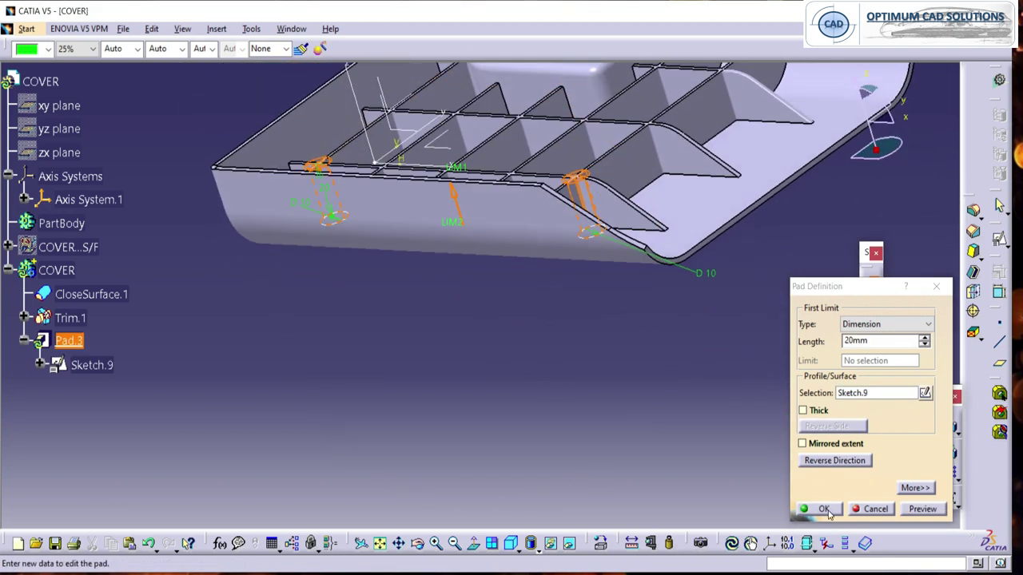
pyautogui.click(824, 509)
# Insert the boss pad into a new body, delete its Assemble operation from COVER, and rename the body SCREW_BOSSES.
pyautogui.rightClick(70, 340)
pyautogui.moveTo(127, 330)
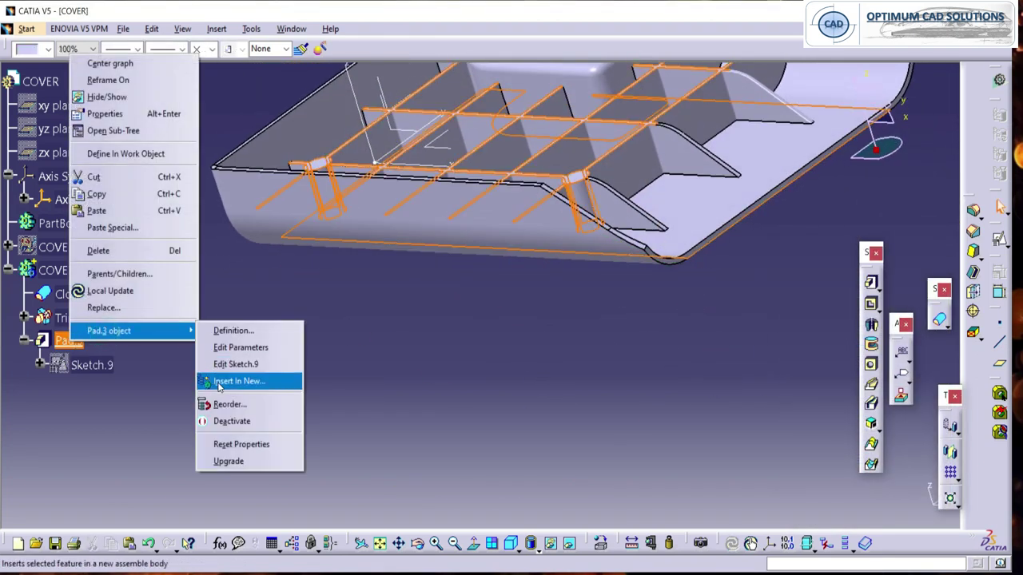
pyautogui.click(218, 383)
pyautogui.rightClick(91, 341)
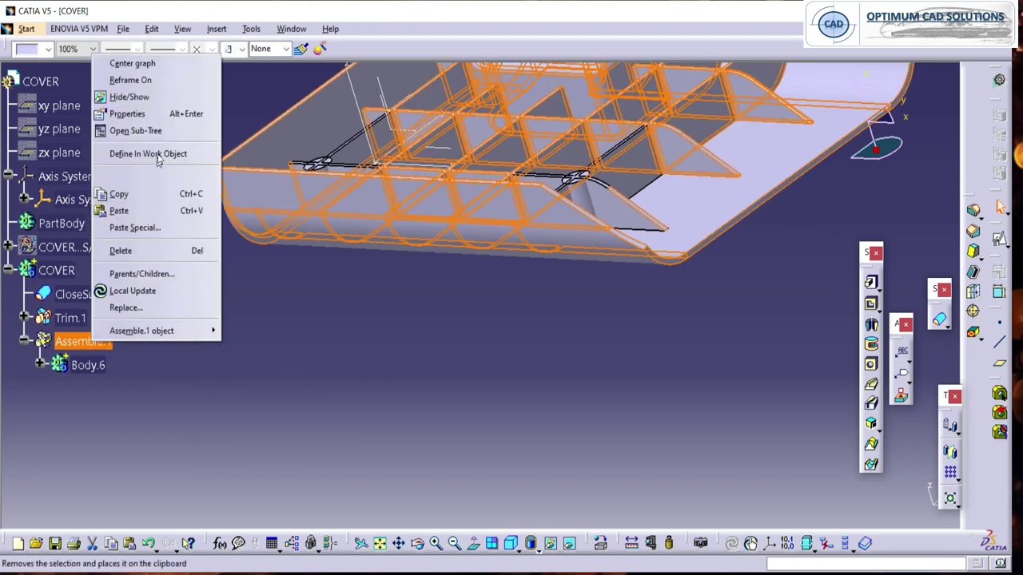
pyautogui.click(159, 155)
pyautogui.press('Delete')
pyautogui.press('Return')
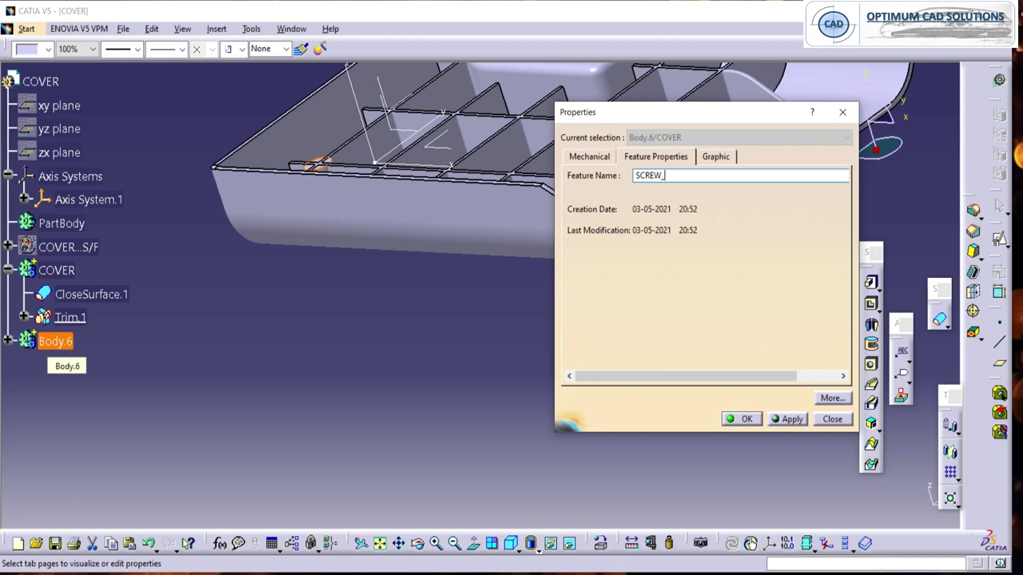
pyautogui.press('Return')
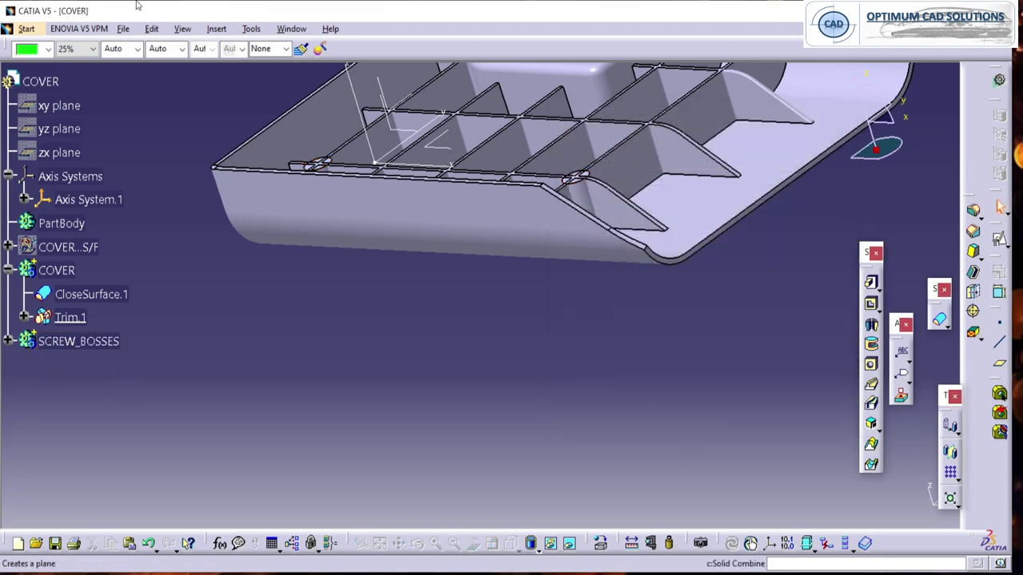
pyautogui.click(400, 130)
pyautogui.moveTo(577, 246); pyautogui.dragTo(572, 363, button='middle')
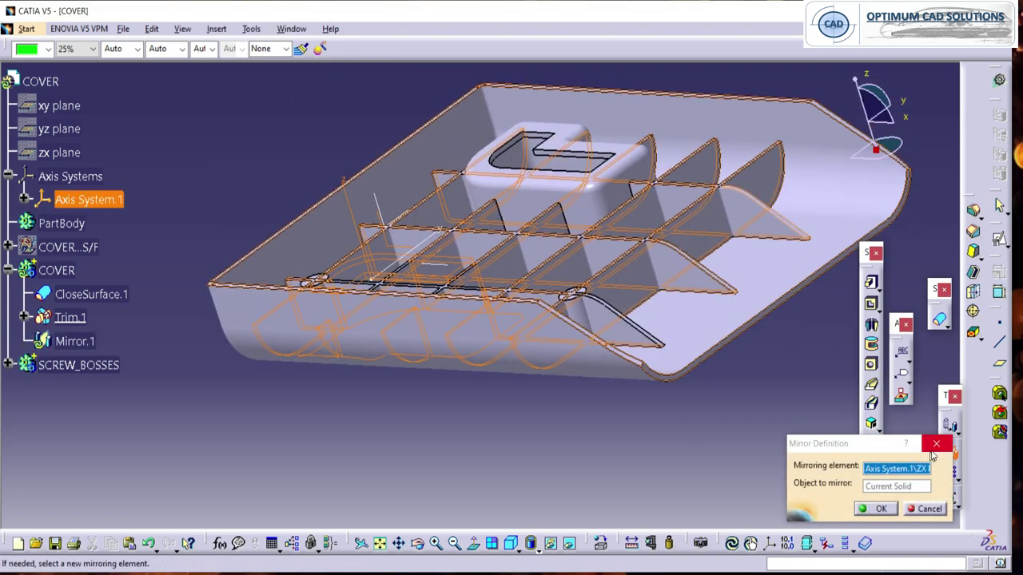
pyautogui.click(935, 445)
# Make SCREW_BOSSES the in-work body and mirror its bosses about the ZX plane of Axis System.1.
pyautogui.rightClick(78, 340)
pyautogui.click(132, 155)
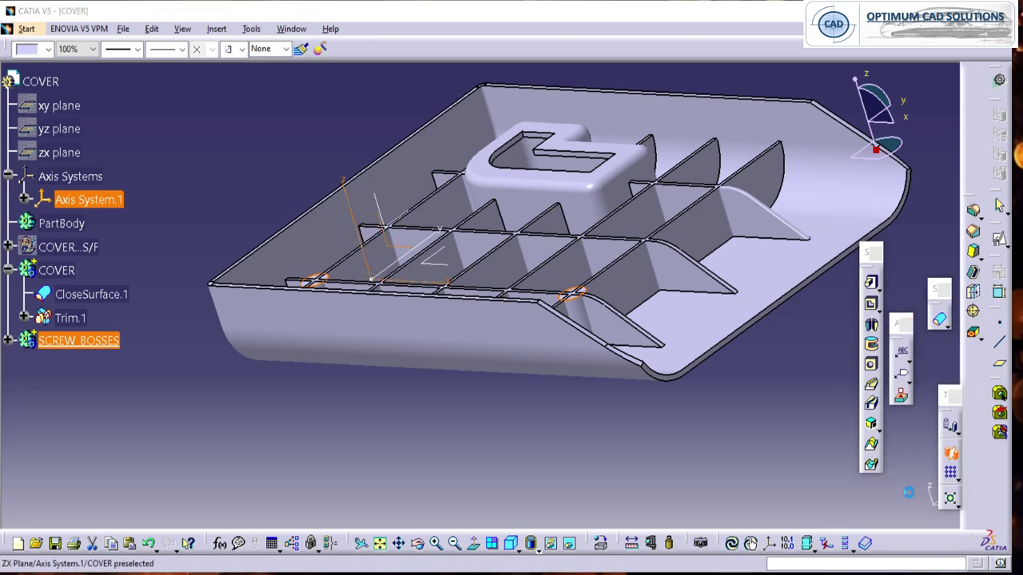
pyautogui.click(886, 509)
# Add the SCREW_BOSSES body to the COVER body with a Boolean Add.
pyautogui.moveTo(546, 322); pyautogui.dragTo(367, 279, button='middle')
pyautogui.scroll(1, 130, 264)
pyautogui.click(130, 264)
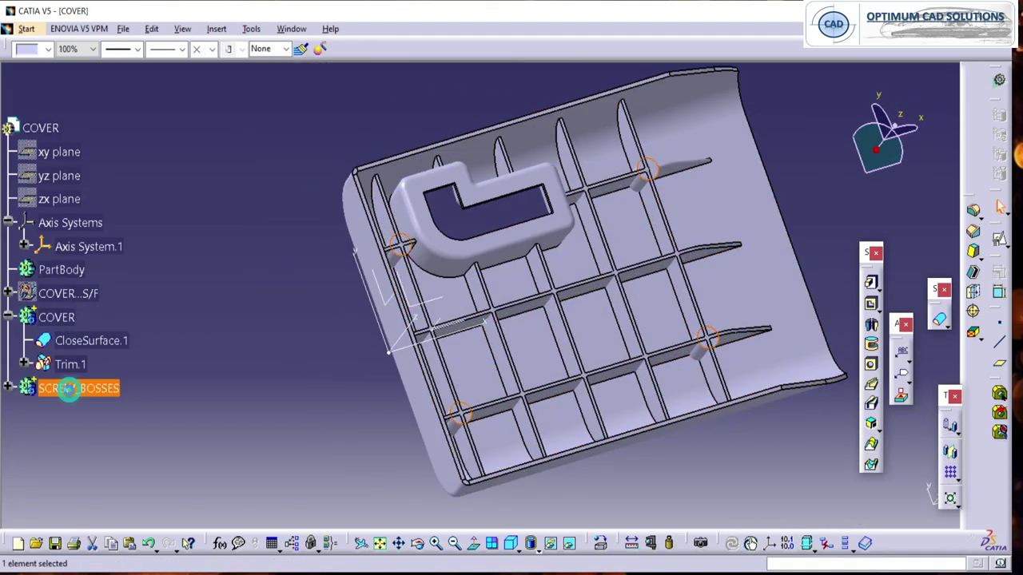
pyautogui.rightClick(117, 390)
pyautogui.moveTo(177, 381)
pyautogui.click(275, 419)
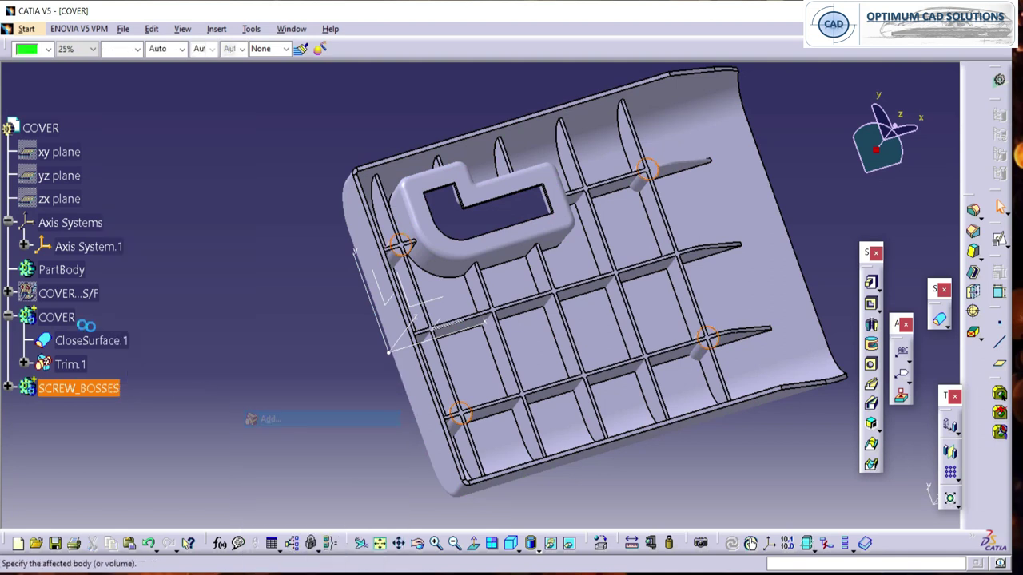
pyautogui.click(72, 320)
pyautogui.click(817, 504)
# Make the pad inside SCREW_BOSSES the in-work feature and display only the current body.
pyautogui.moveTo(543, 357); pyautogui.dragTo(806, 247, button='middle')
pyautogui.moveTo(588, 290); pyautogui.dragTo(437, 286, button='middle')
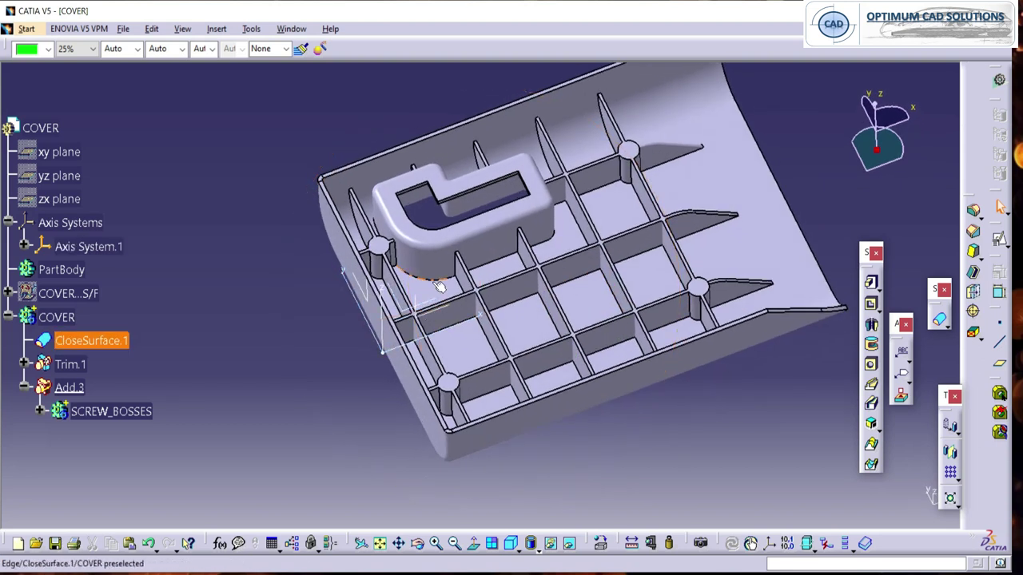
pyautogui.click(38, 410)
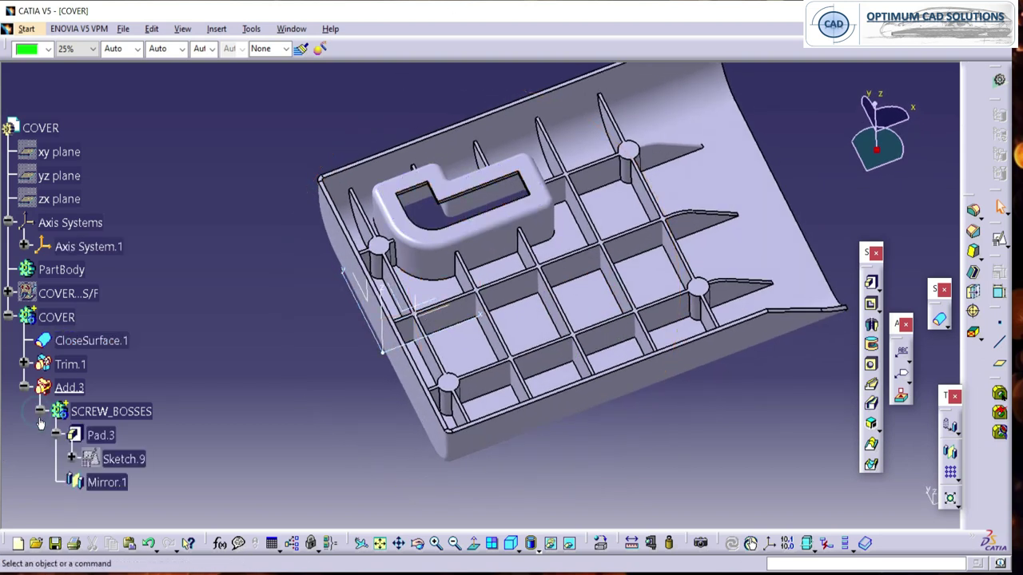
pyautogui.rightClick(103, 436)
pyautogui.click(167, 248)
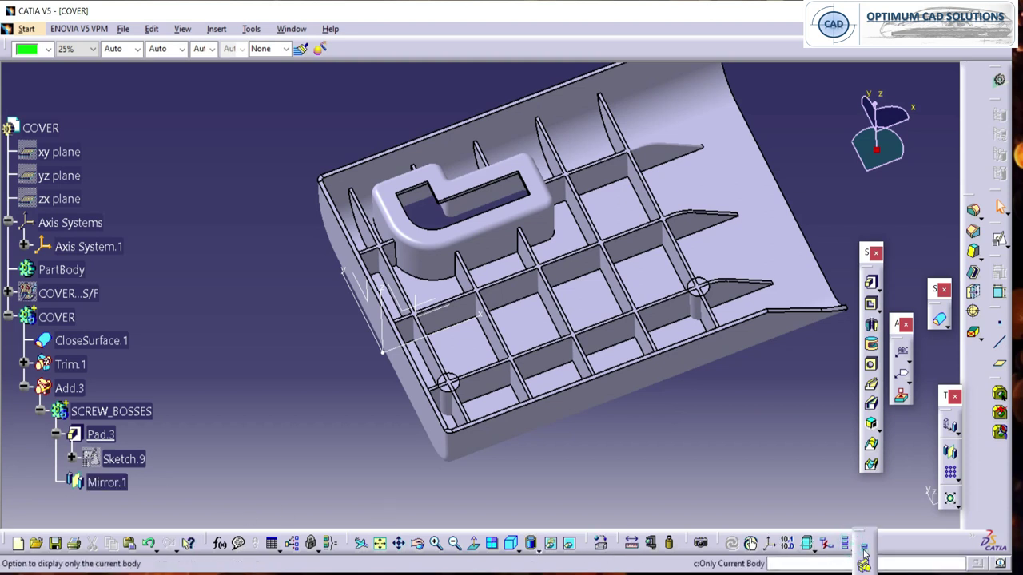
pyautogui.click(864, 551)
pyautogui.moveTo(615, 319); pyautogui.dragTo(665, 351, button='middle')
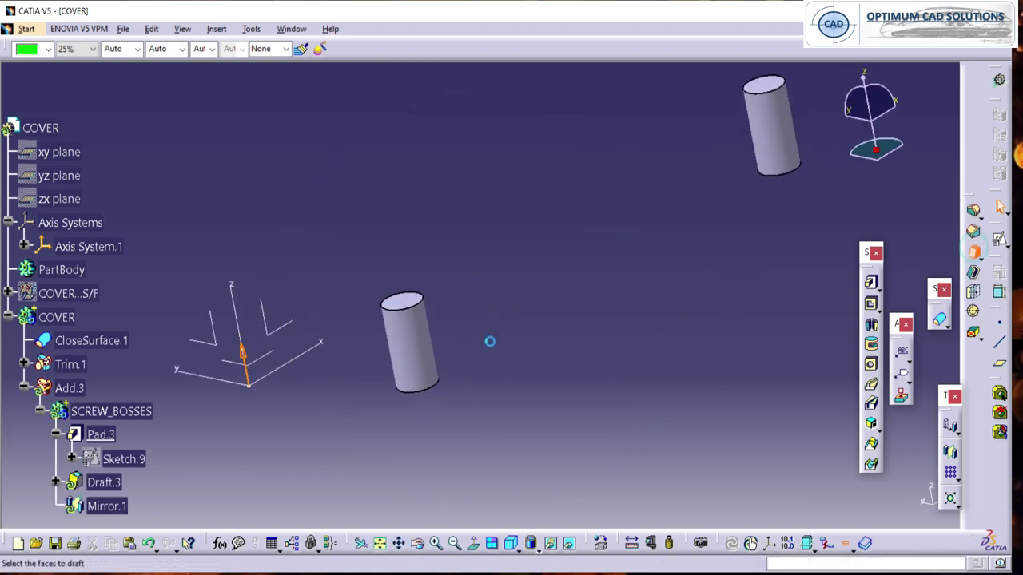
# Try to draft the side faces of both bosses together by 0.5deg, using their two top faces as neutral elements.
pyautogui.click(415, 343)
pyautogui.click(771, 132)
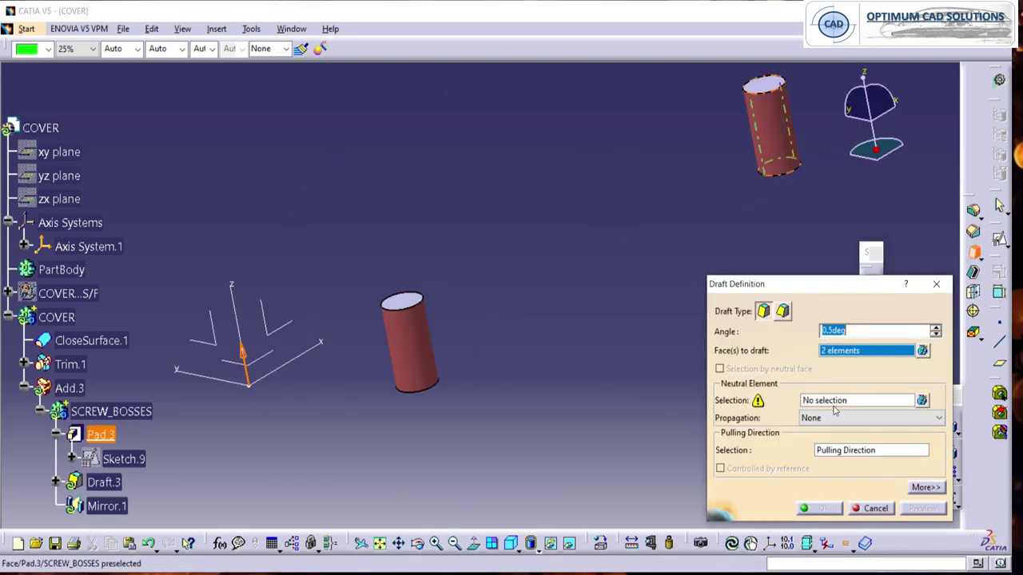
pyautogui.click(835, 406)
pyautogui.click(403, 303)
pyautogui.moveTo(783, 69); pyautogui.dragTo(676, 165, button='middle')
pyautogui.click(662, 178)
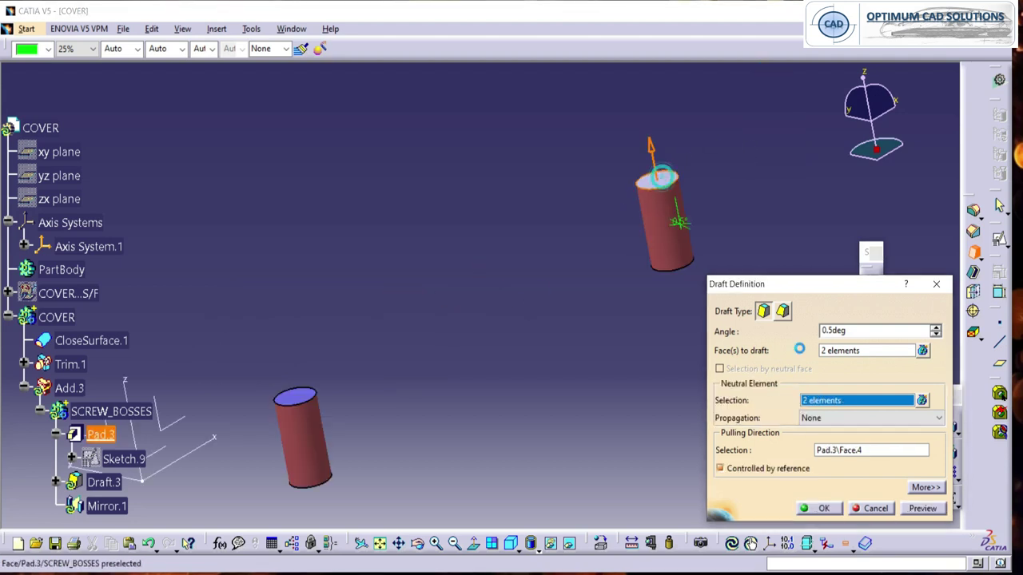
pyautogui.click(922, 509)
pyautogui.click(591, 328)
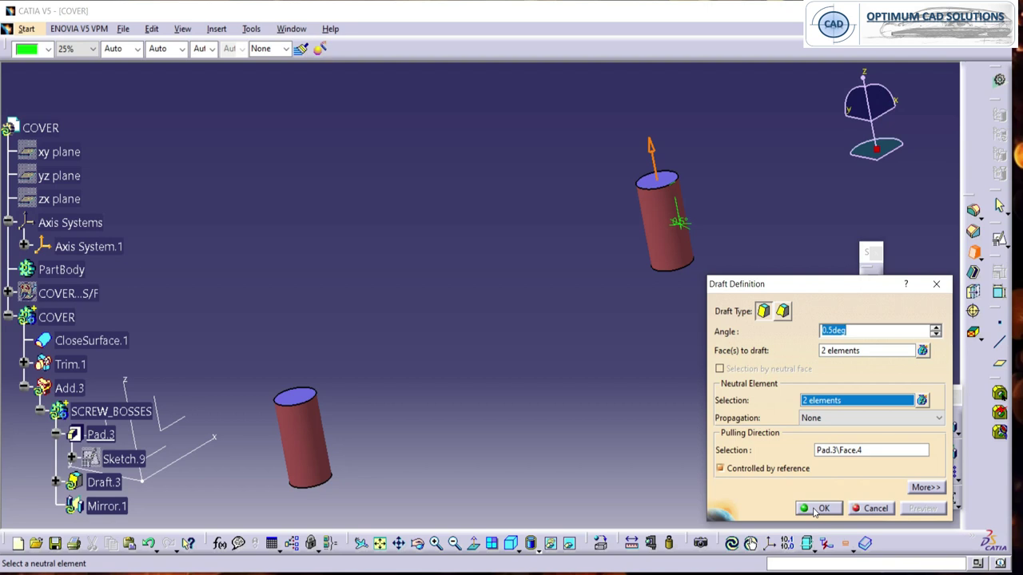
pyautogui.click(311, 404)
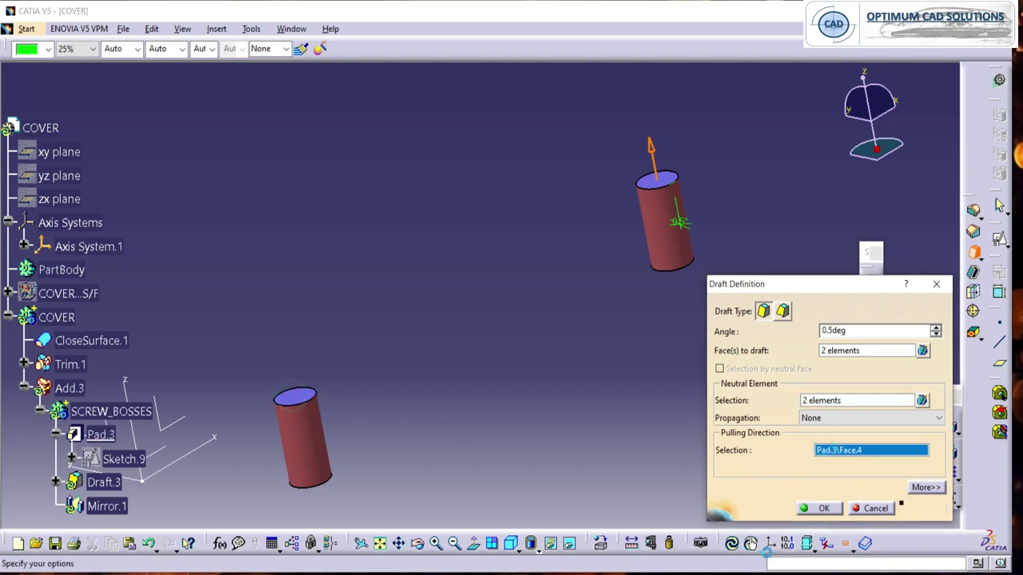
pyautogui.click(922, 508)
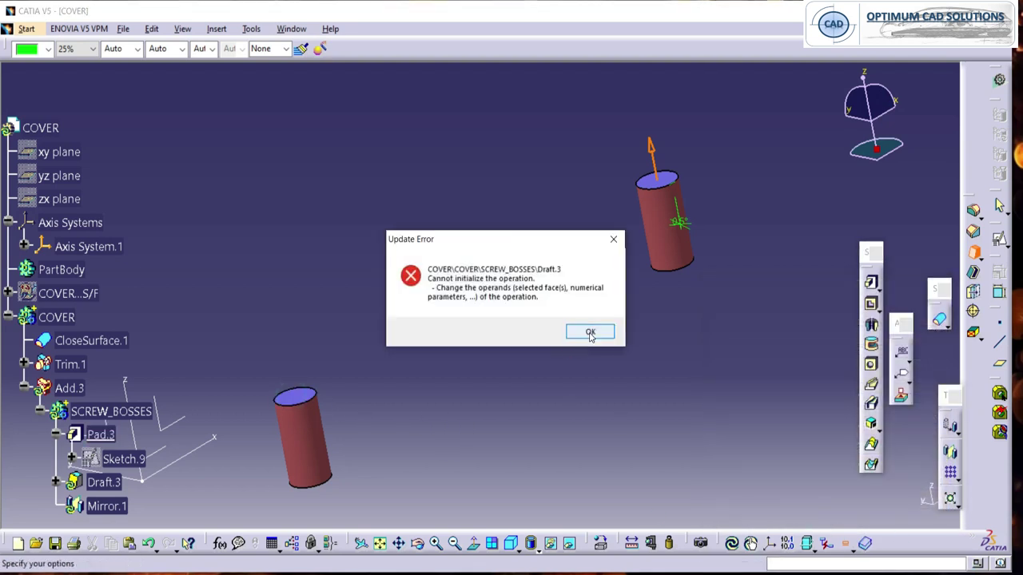
pyautogui.click(590, 334)
pyautogui.click(931, 285)
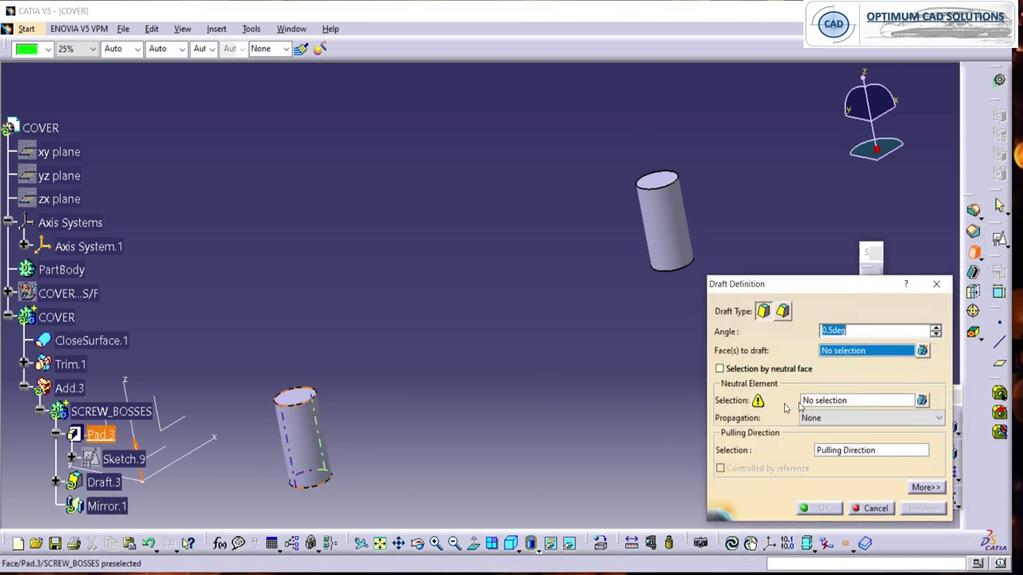
# Draft the side face of the boss nearest the axis system by 0.5deg, with its top face as neutral element.
pyautogui.click(283, 398)
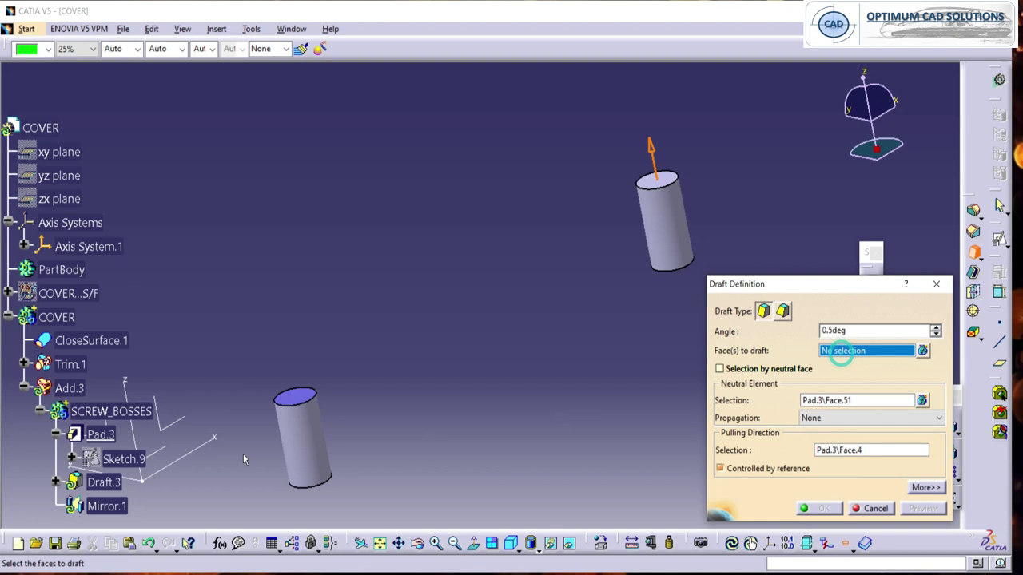
pyautogui.click(302, 444)
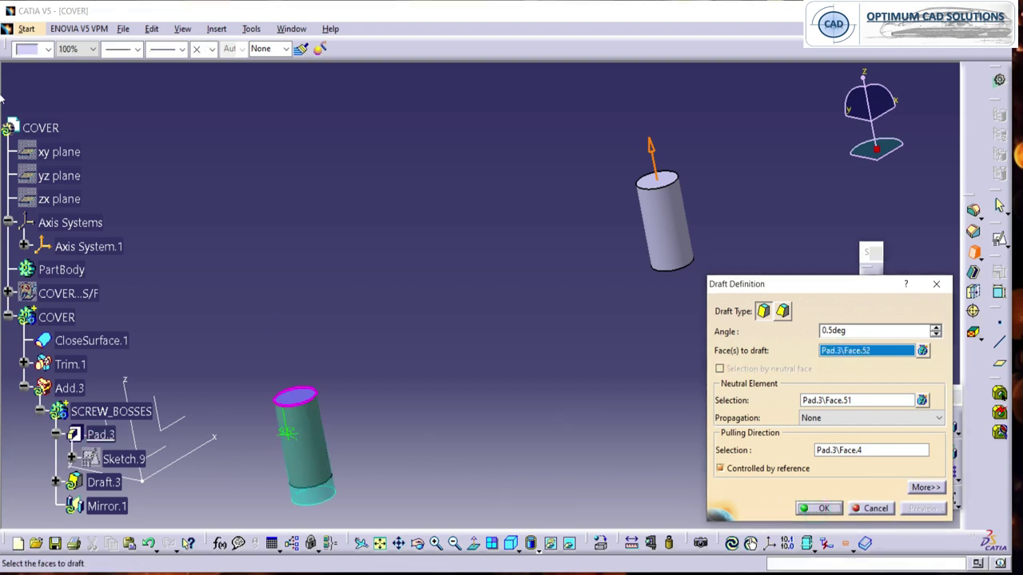
pyautogui.click(820, 509)
# Draft the other boss's side face by 0.5deg as a separate feature, with its own top face as neutral element.
pyautogui.click(973, 253)
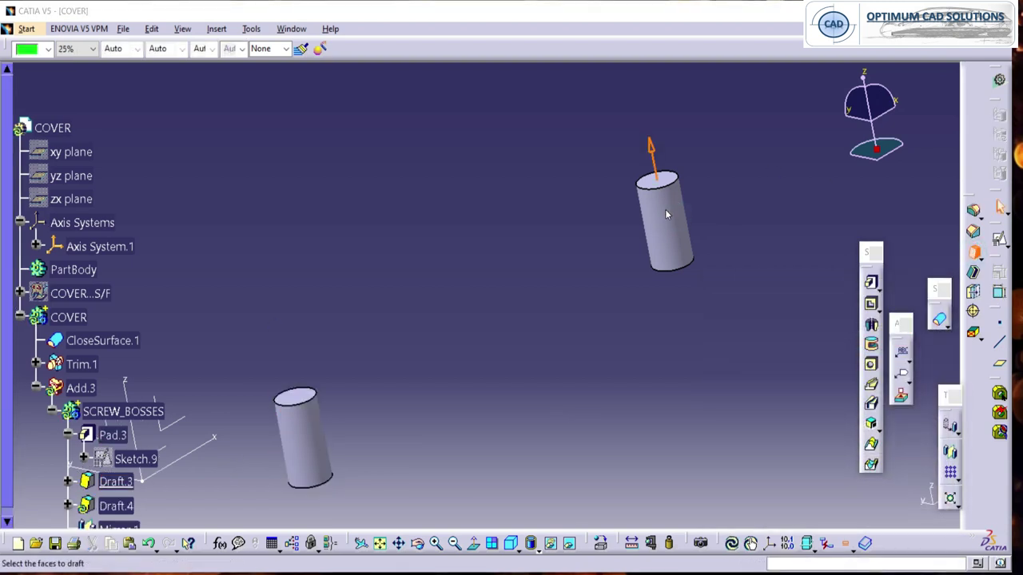
pyautogui.click(675, 232)
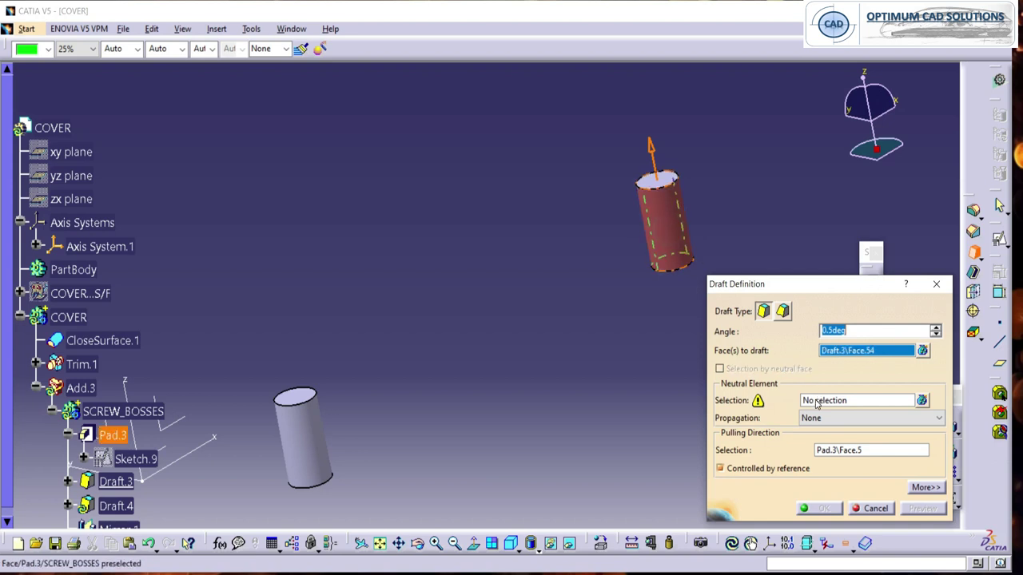
pyautogui.click(819, 402)
pyautogui.click(668, 177)
pyautogui.click(908, 506)
pyautogui.click(823, 508)
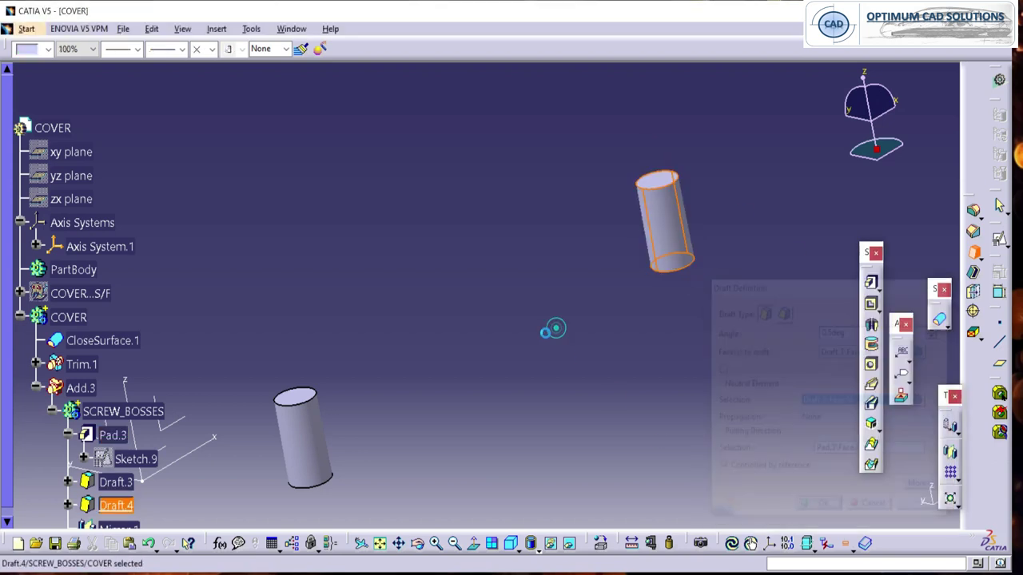
# Make the COVER body the in-work object again.
pyautogui.rightClick(68, 317)
pyautogui.click(102, 132)
pyautogui.moveTo(527, 227); pyautogui.dragTo(642, 441, button='middle')
pyautogui.click(642, 440)
pyautogui.moveTo(529, 376)
pyautogui.mouseDown(button='middle')
pyautogui.moveTo(527, 434)
pyautogui.moveTo(468, 384)
pyautogui.mouseUp(button='middle')
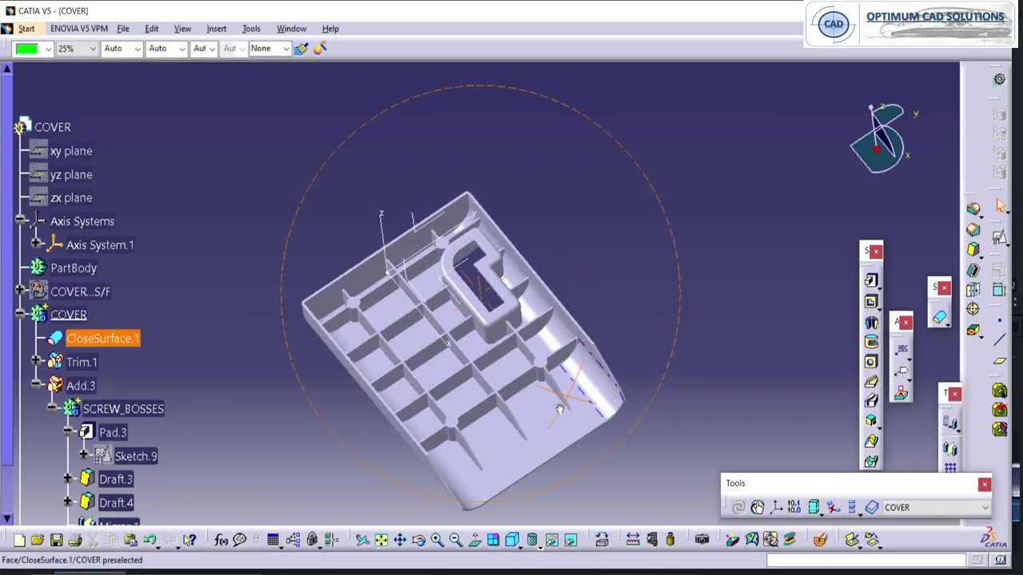
pyautogui.moveTo(559, 409); pyautogui.dragTo(693, 377, button='middle')
pyautogui.moveTo(467, 294); pyautogui.dragTo(518, 246, button='middle')
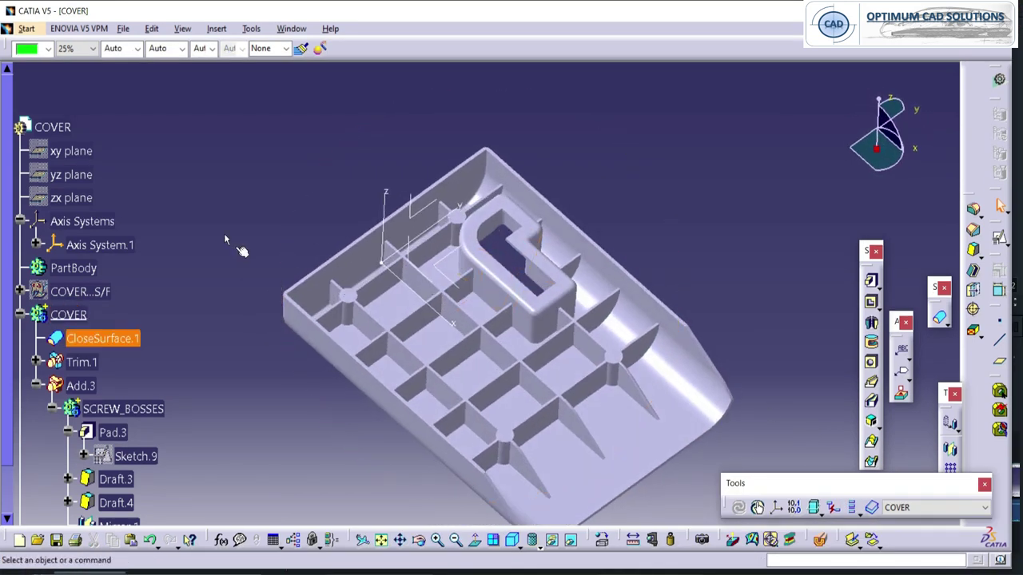
# Collapse the COVER body's tree branch and display the model as Shading with Edges without Smooth Edges.
pyautogui.click(20, 315)
pyautogui.click(531, 541)
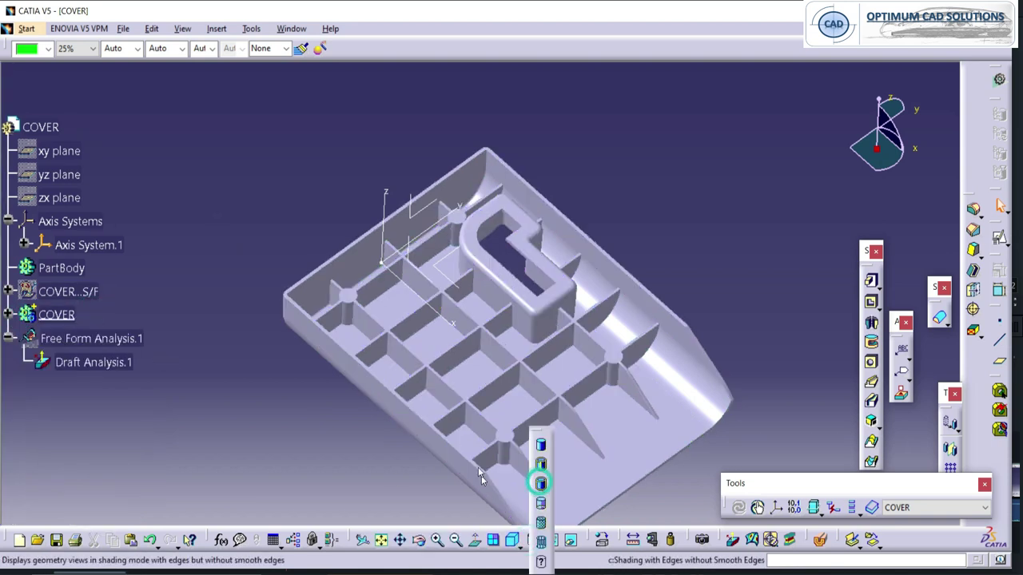
pyautogui.click(541, 483)
pyautogui.moveTo(249, 175)
pyautogui.mouseDown(button='middle')
pyautogui.moveTo(370, 164)
pyautogui.moveTo(422, 142)
pyautogui.moveTo(506, 222)
pyautogui.moveTo(485, 206)
pyautogui.moveTo(493, 212)
pyautogui.moveTo(500, 191)
pyautogui.mouseUp(button='middle')
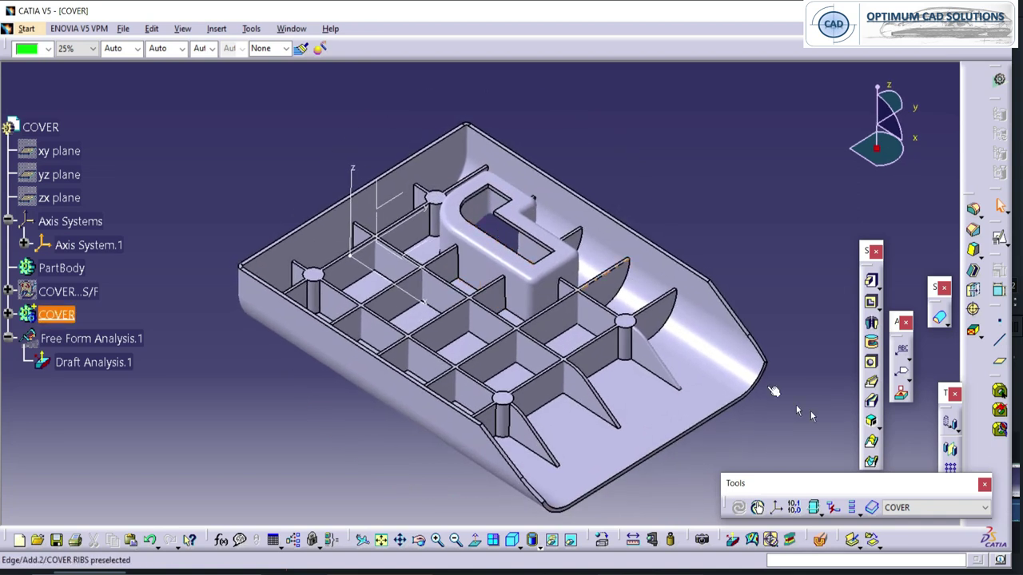
# Close the floating Tools toolbar and hide Axis System.1.
pyautogui.click(986, 485)
pyautogui.rightClick(102, 247)
pyautogui.click(152, 291)
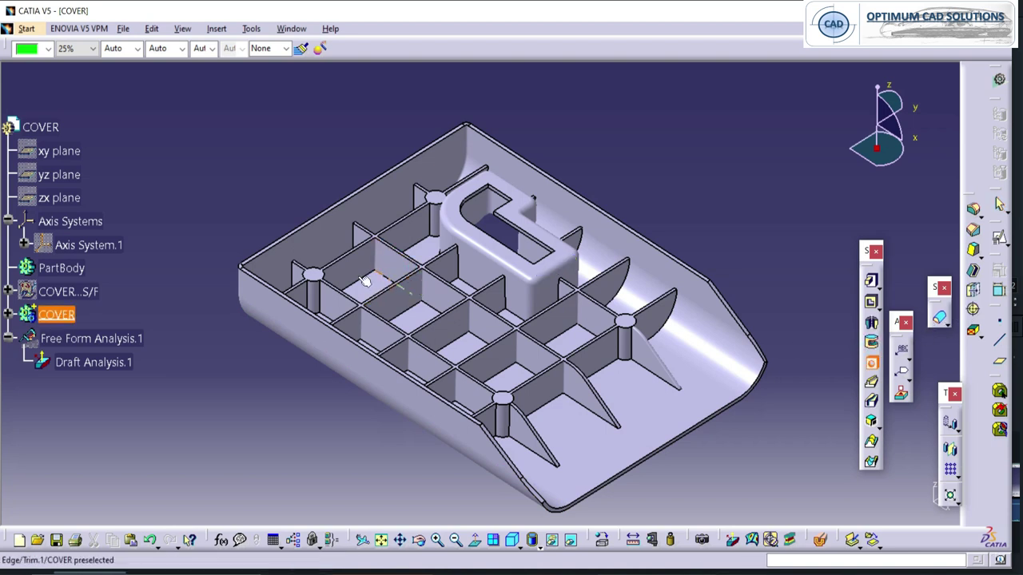
# Start a hole centred on the corner boss away from the cutout, threaded with the Metric Thick Pitch type.
pyautogui.moveTo(415, 287); pyautogui.dragTo(494, 306, button='middle')
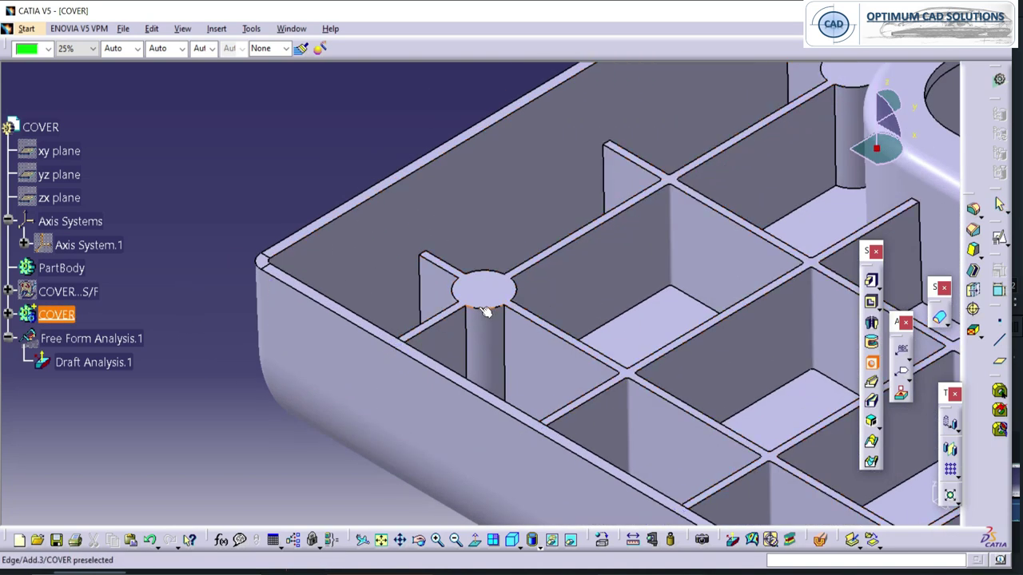
pyautogui.click(481, 298)
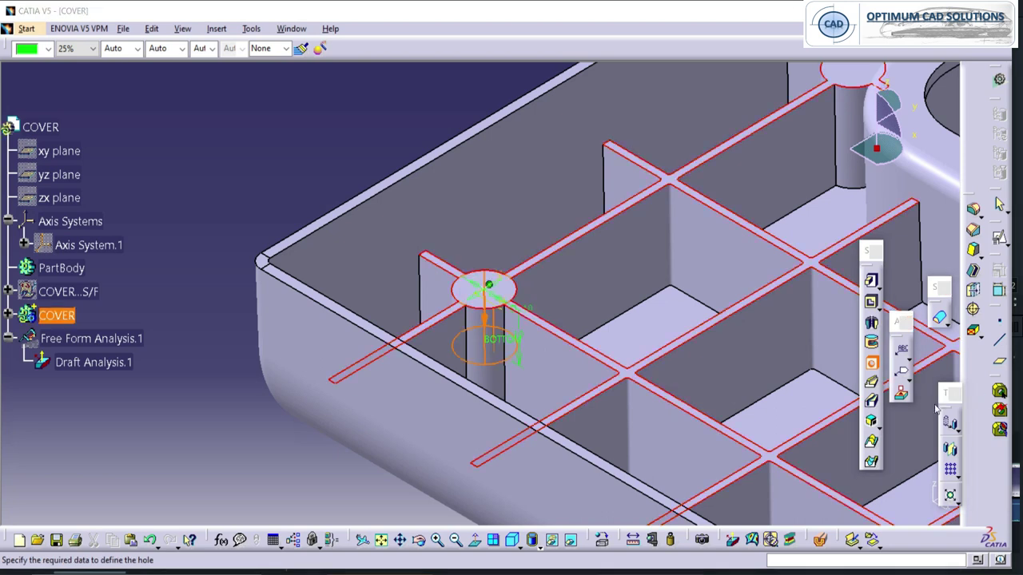
pyautogui.click(760, 242)
pyautogui.click(679, 257)
pyautogui.click(778, 337)
pyautogui.click(767, 360)
pyautogui.click(615, 325)
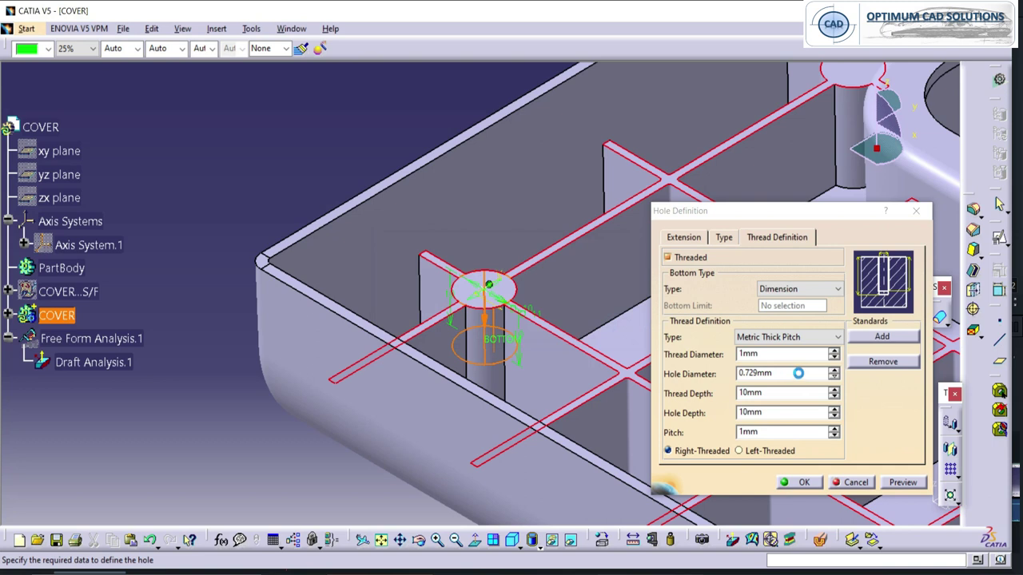
# Set the hole's thread to M6 with a 15 mm thread depth and an 18 mm hole depth.
pyautogui.click(787, 354)
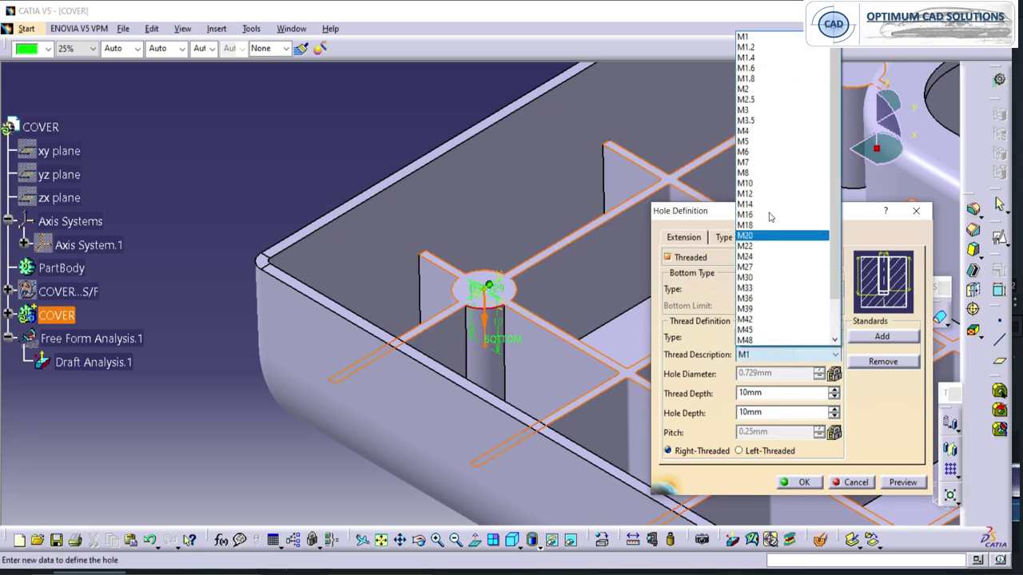
pyautogui.click(756, 153)
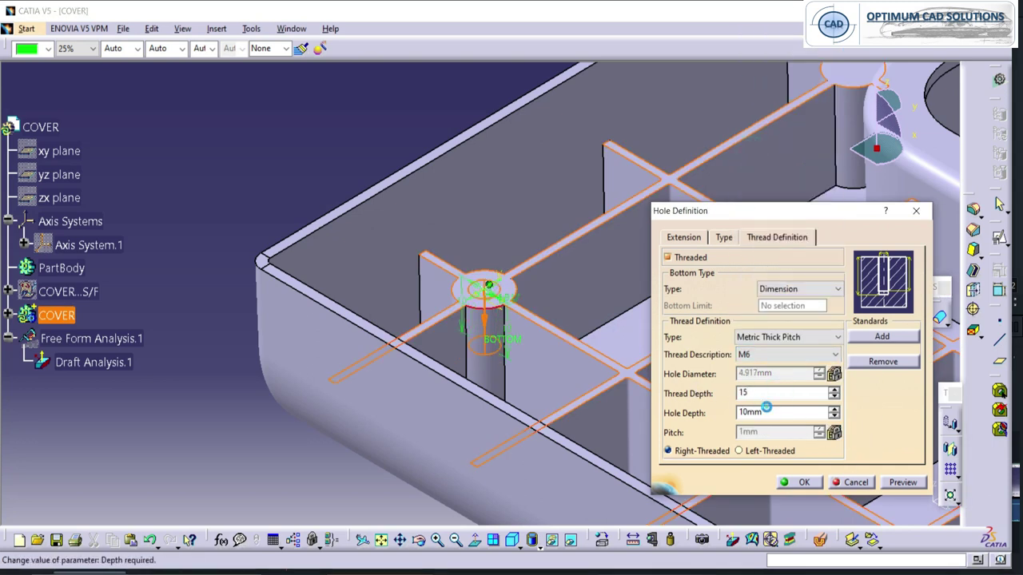
pyautogui.write('18')
pyautogui.click(684, 237)
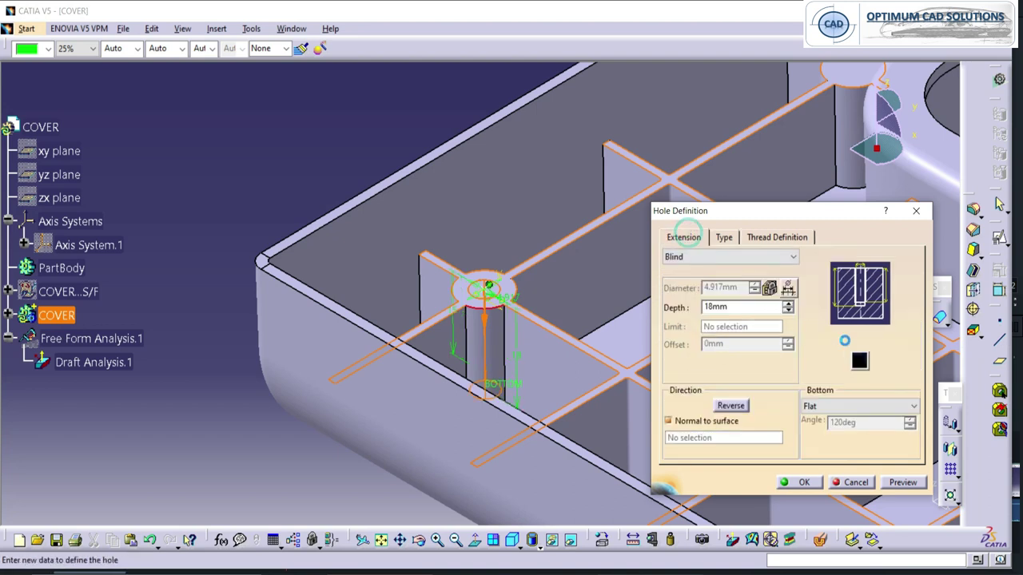
# Choose the hole's bottom shape, preview the result and create the threaded hole.
pyautogui.click(831, 406)
pyautogui.click(823, 421)
pyautogui.moveTo(480, 370); pyautogui.dragTo(547, 326, button='middle')
pyautogui.click(904, 482)
pyautogui.click(793, 483)
# Add the same hole, centred on the boss along the same side wall near the cover's open end.
pyautogui.click(274, 256)
pyautogui.moveTo(434, 317); pyautogui.dragTo(632, 290, button='middle')
pyautogui.scroll(1, 464, 283)
pyautogui.click(726, 398)
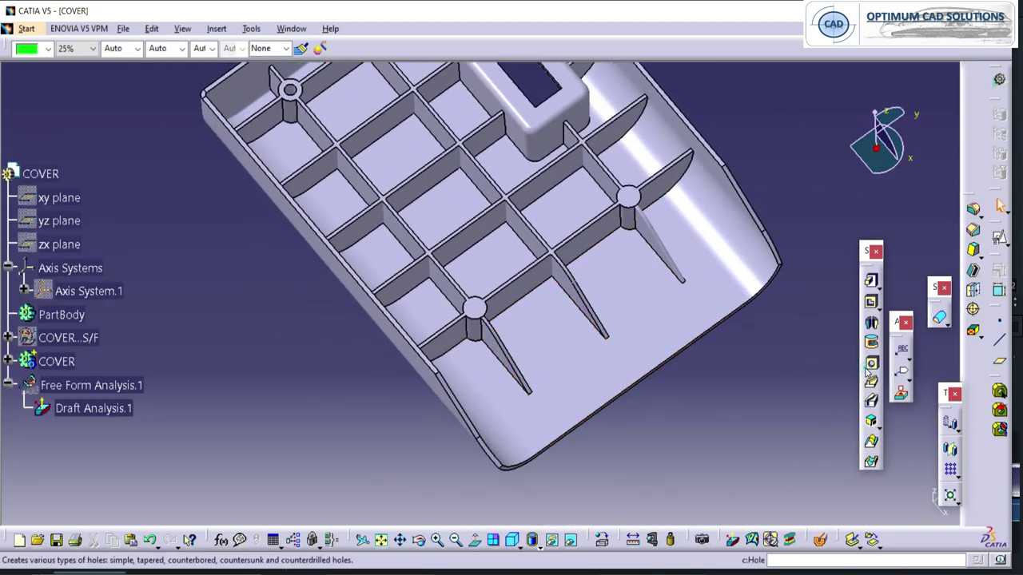
pyautogui.click(478, 322)
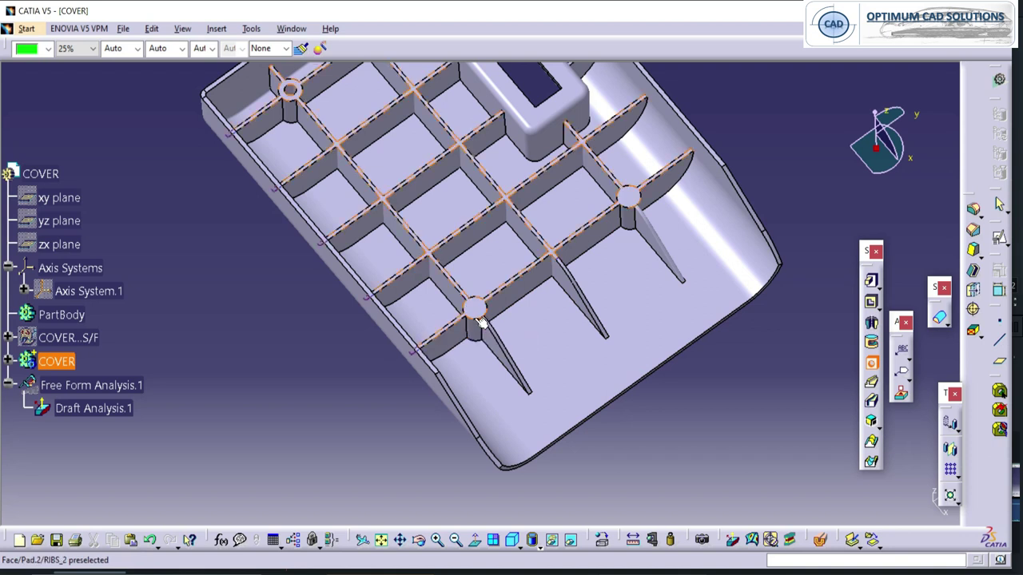
pyautogui.moveTo(490, 326); pyautogui.dragTo(557, 327, button='middle')
pyautogui.click(527, 336)
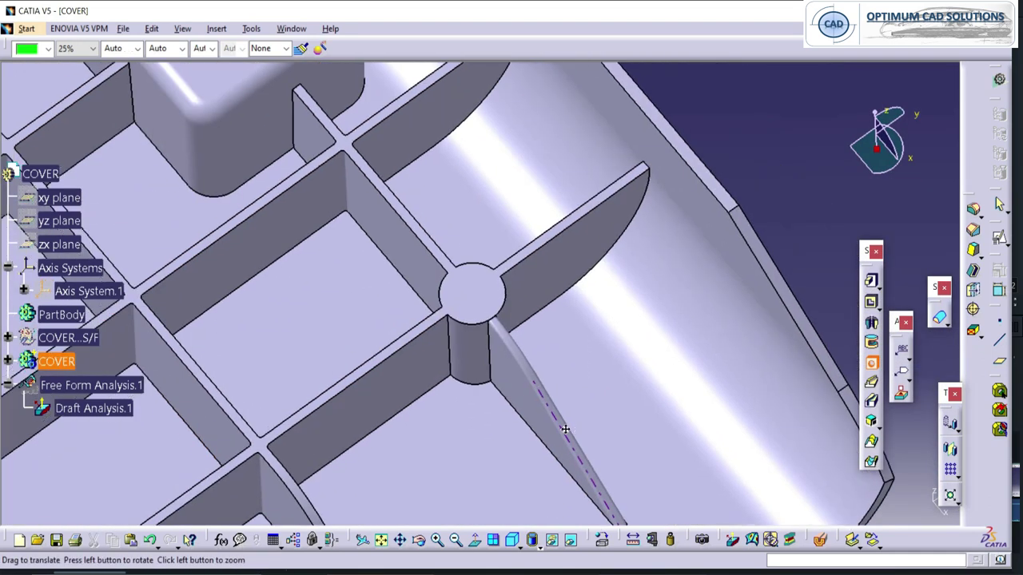
# Add the same hole to the two remaining bosses, near the curved wall's open end and beside the cutout.
pyautogui.click(472, 324)
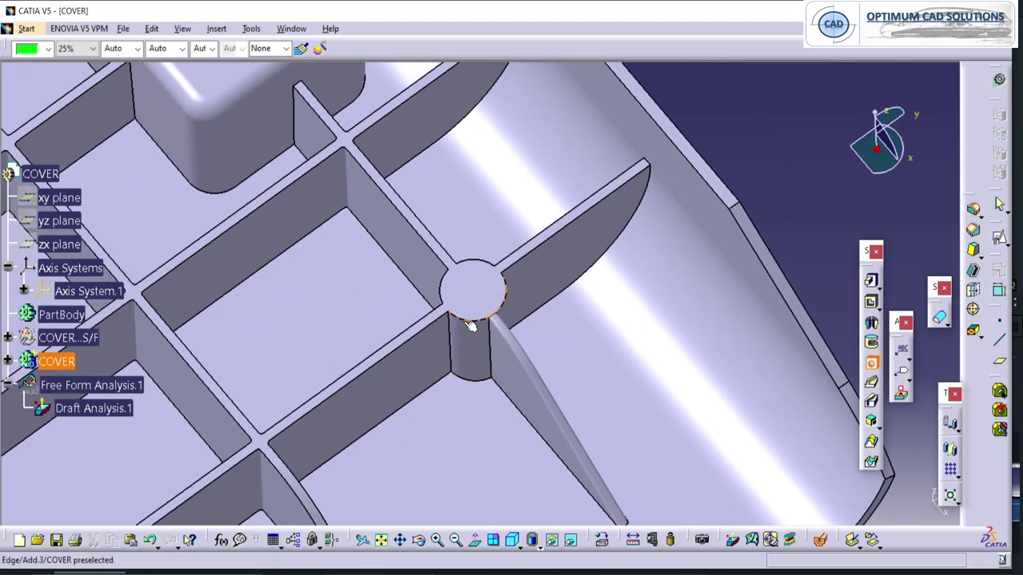
pyautogui.click(473, 299)
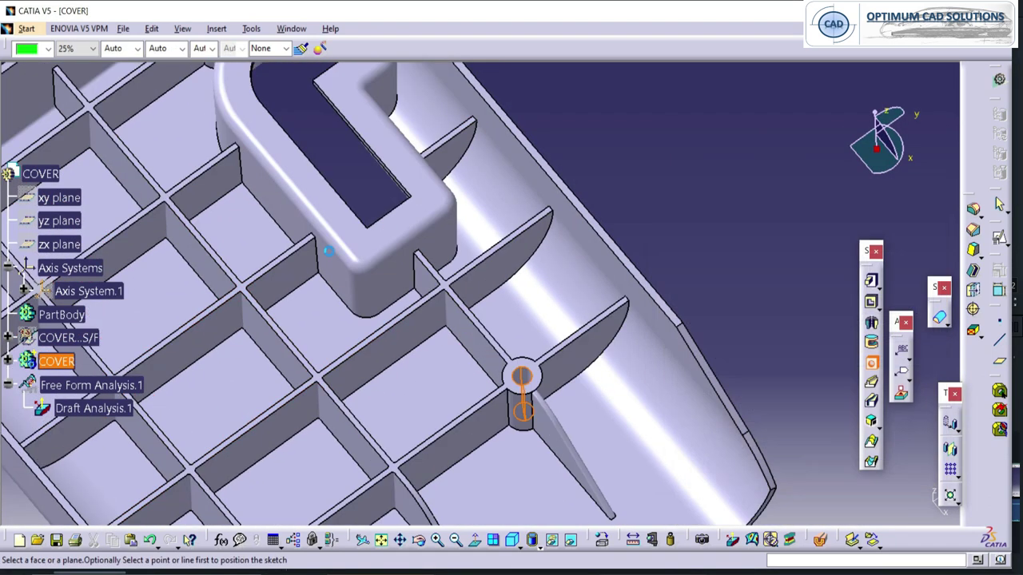
pyautogui.moveTo(263, 208); pyautogui.dragTo(299, 67, button='middle')
pyautogui.click(697, 272)
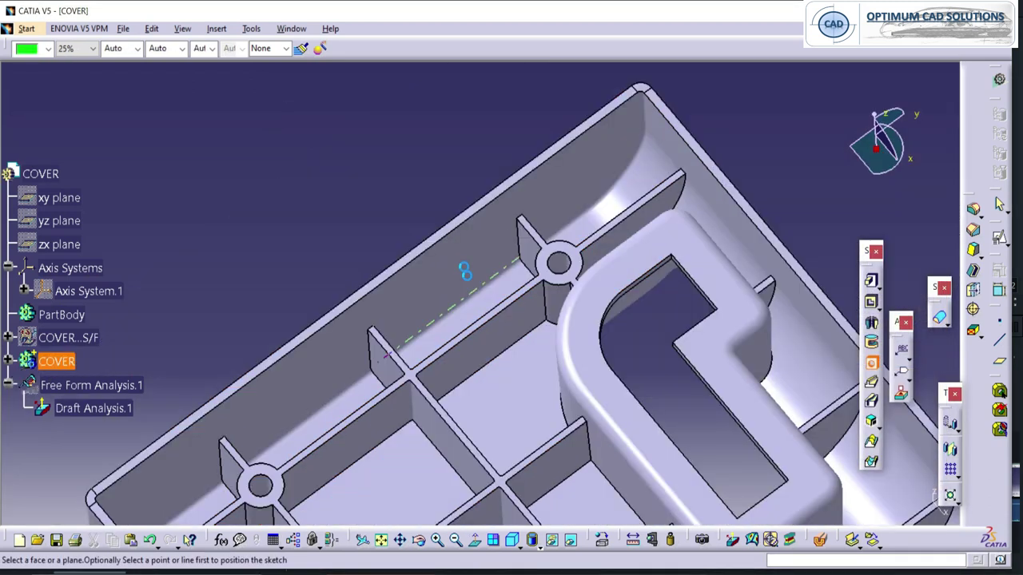
pyautogui.moveTo(464, 269); pyautogui.dragTo(503, 323, button='middle')
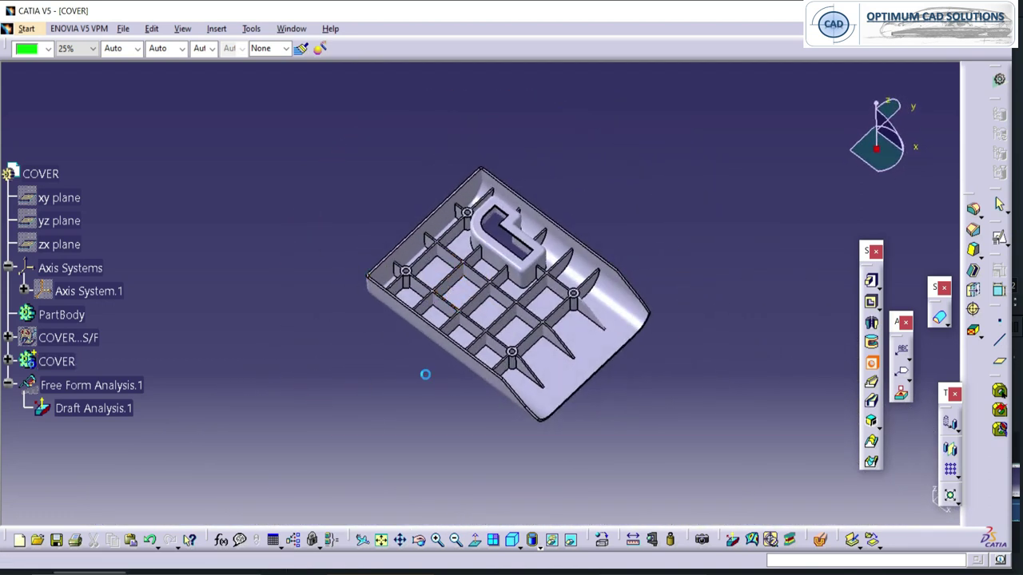
# Colour the whole COVER body with the grey custom colour.
pyautogui.moveTo(471, 385); pyautogui.dragTo(448, 377, button='middle')
pyautogui.click(63, 360)
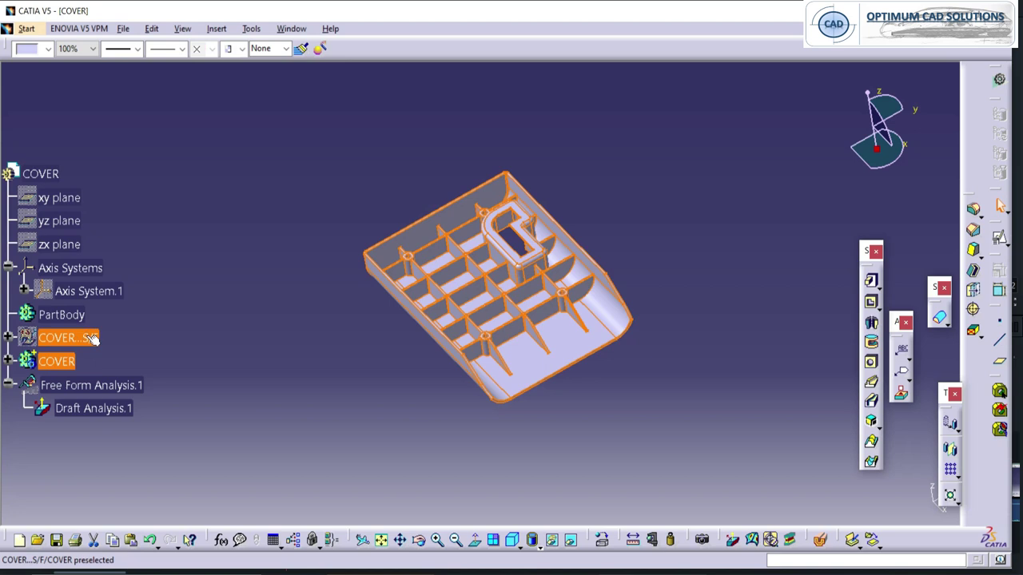
pyautogui.click(47, 48)
pyautogui.click(32, 342)
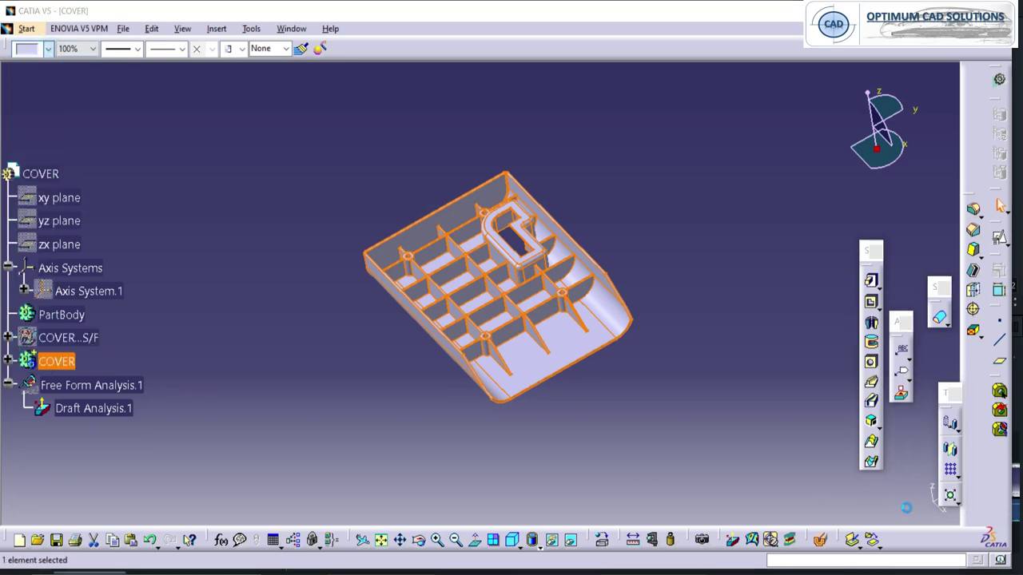
pyautogui.click(876, 505)
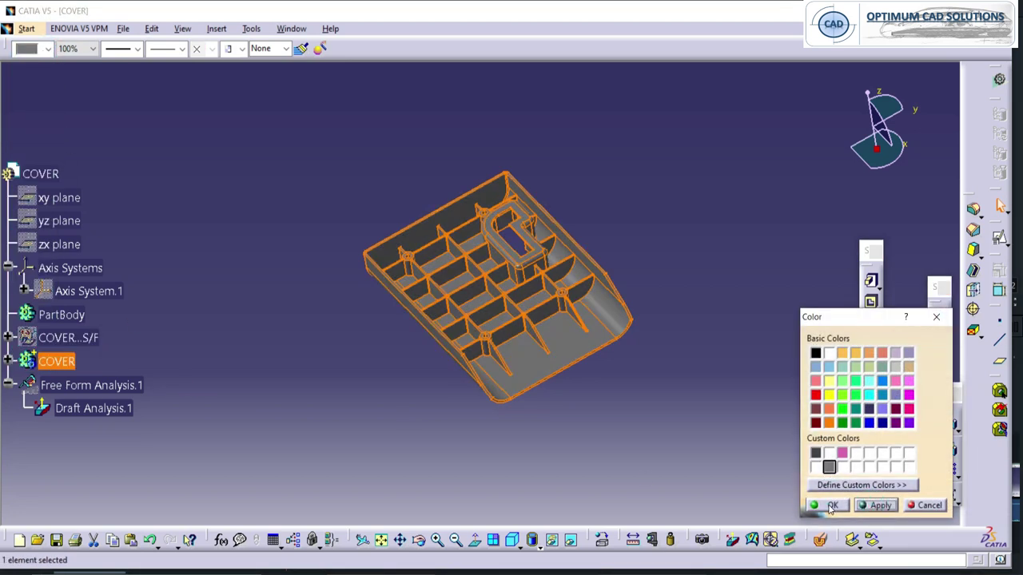
pyautogui.click(835, 506)
pyautogui.moveTo(556, 416); pyautogui.dragTo(457, 272, button='middle')
pyautogui.moveTo(596, 385); pyautogui.dragTo(535, 191, button='middle')
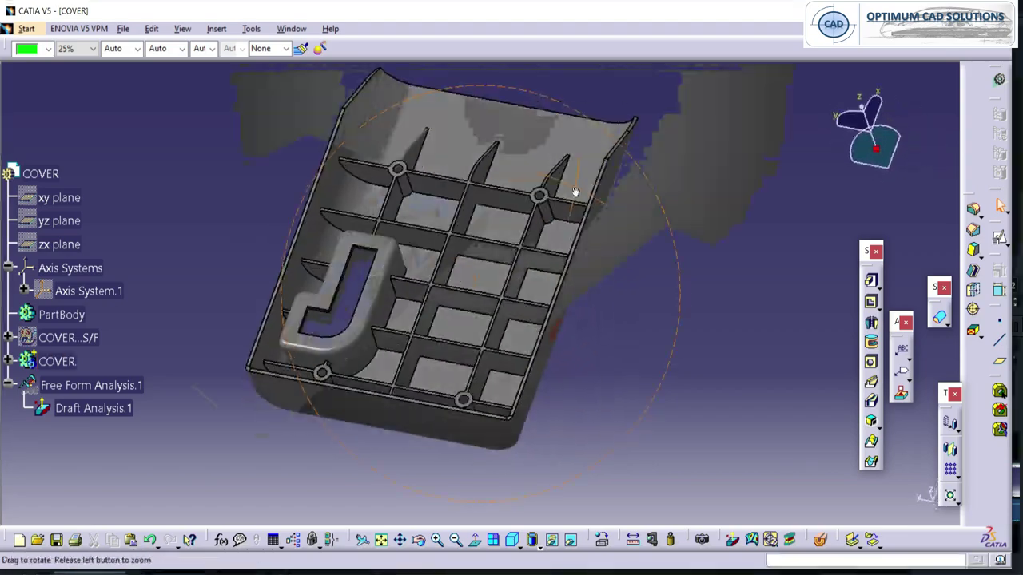